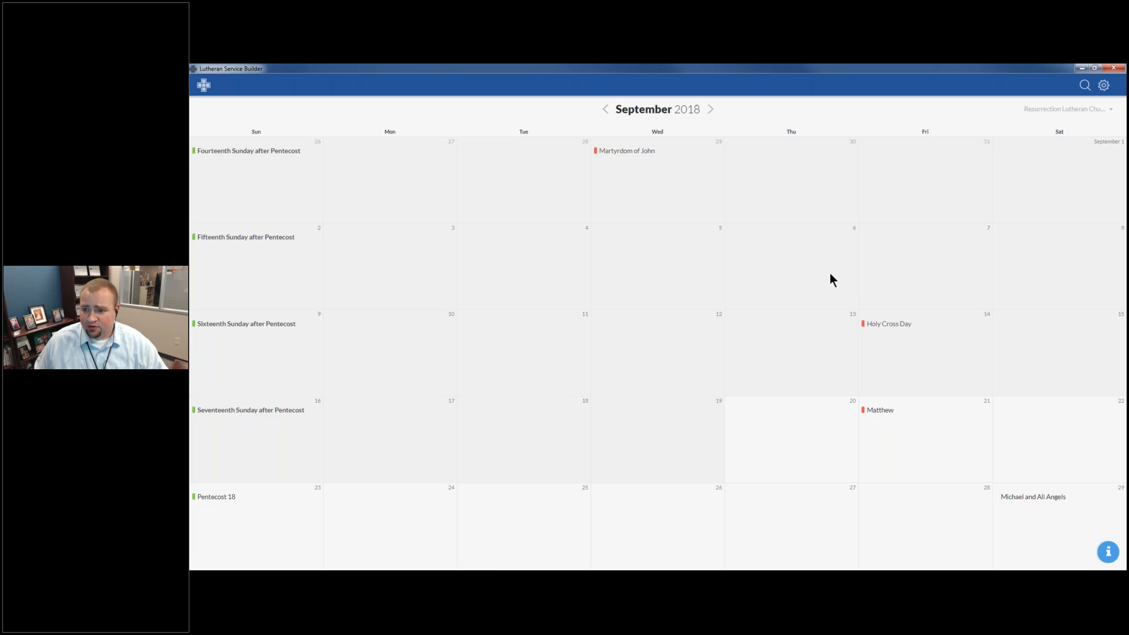
Enlarge the calendar display to 150% and open the Pentecost 18 entry on September 23.
key("ctrl+plus")
key("ctrl+plus")
key("ctrl+plus")
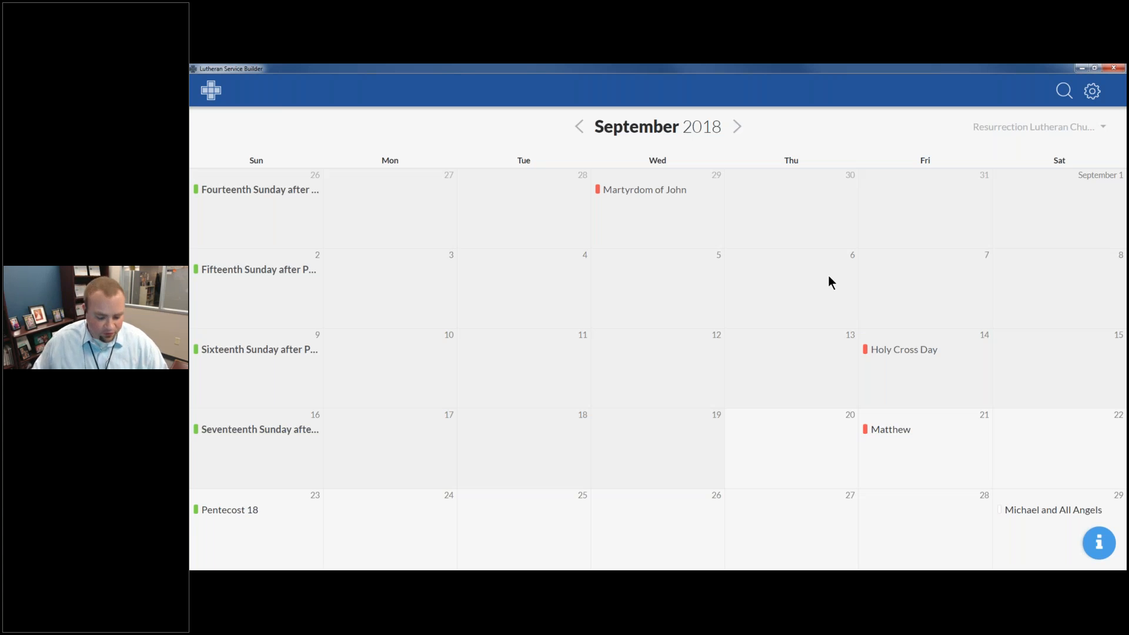
key("ctrl+plus")
key("ctrl+minus")
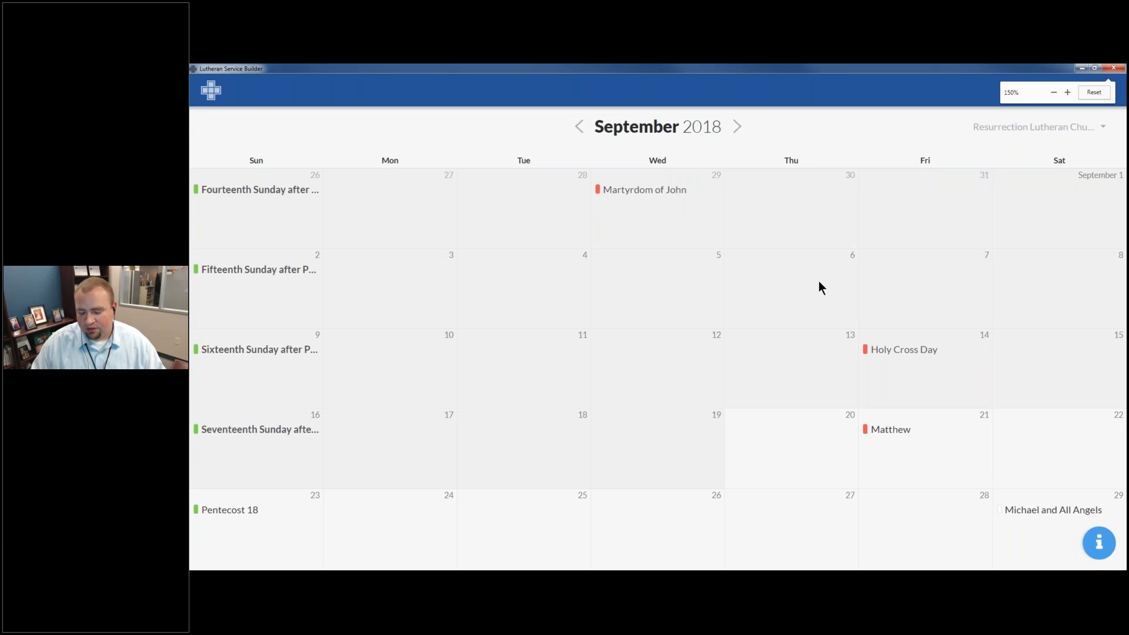
key("ctrl+plus")
key("ctrl+minus")
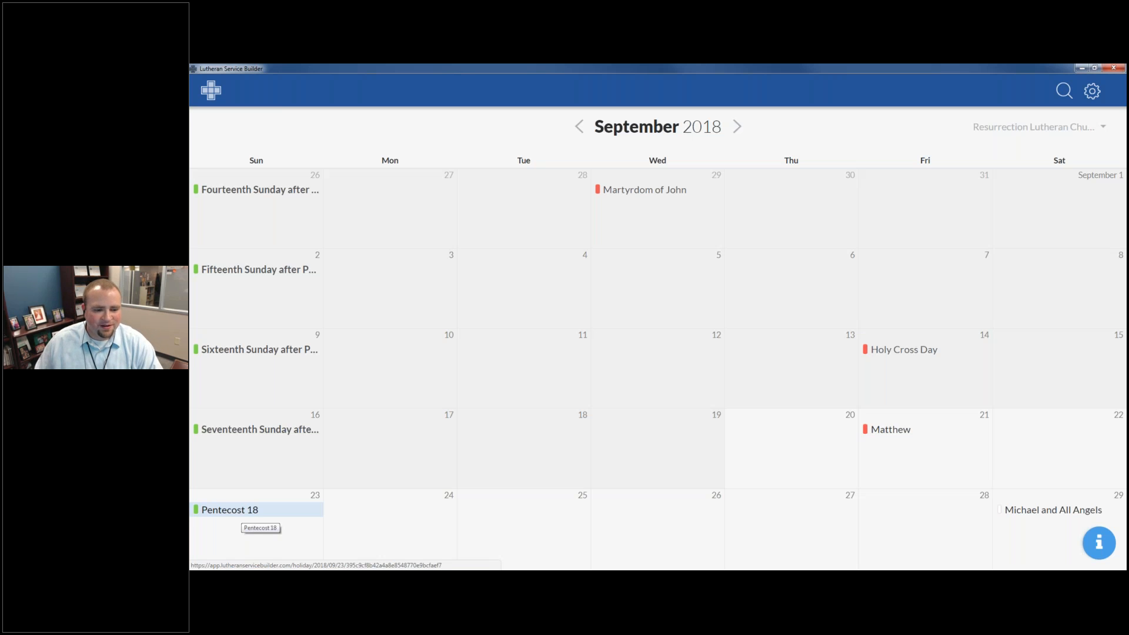
left_click(266, 513)
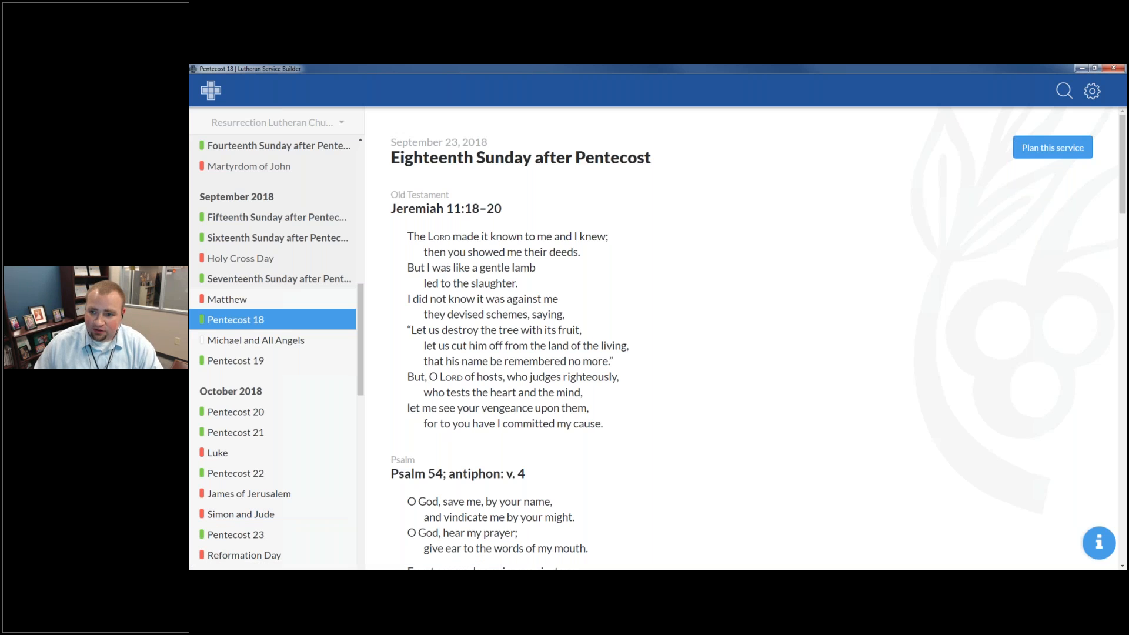
View the lectionary options for the Resurrection Lutheran Church location in the account settings, then leave without changing them.
left_click(1092, 92)
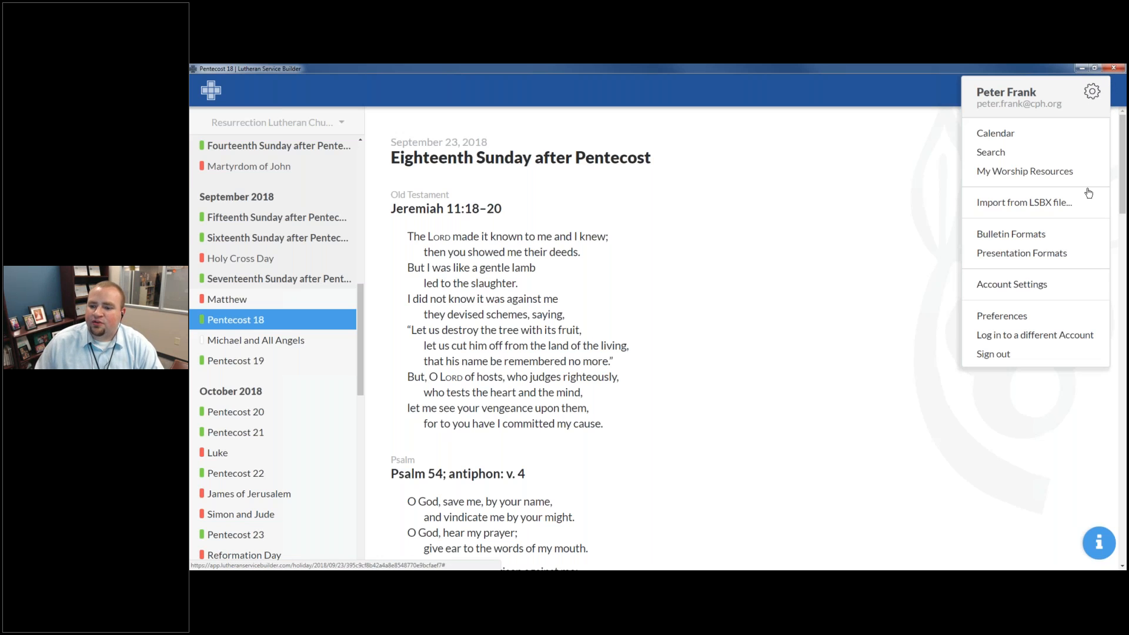
left_click(1046, 287)
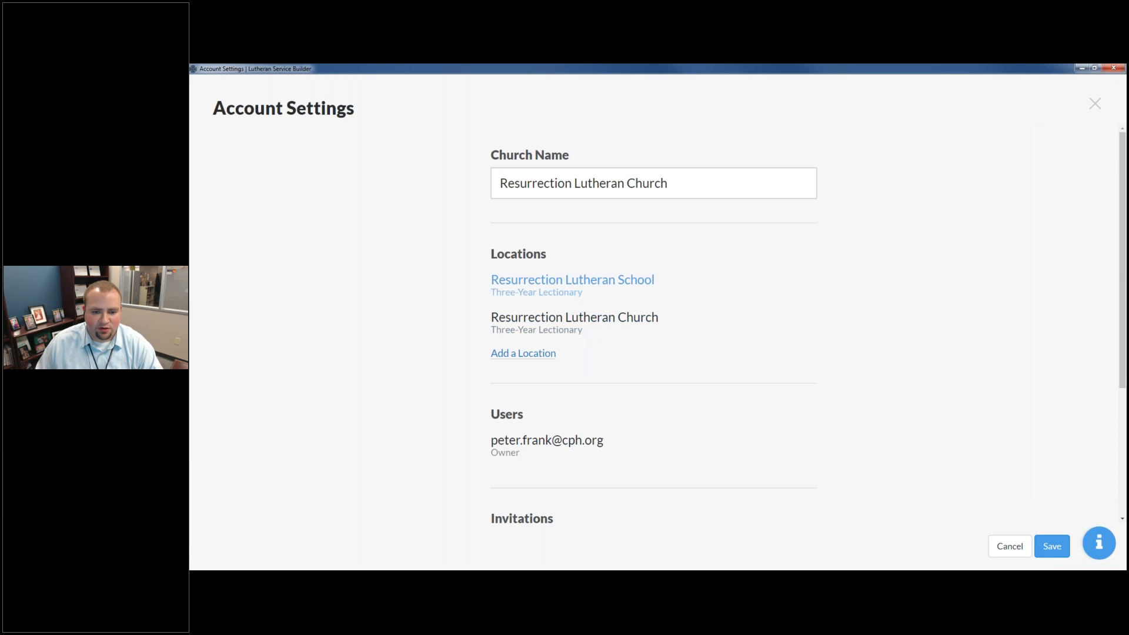
left_click(605, 323)
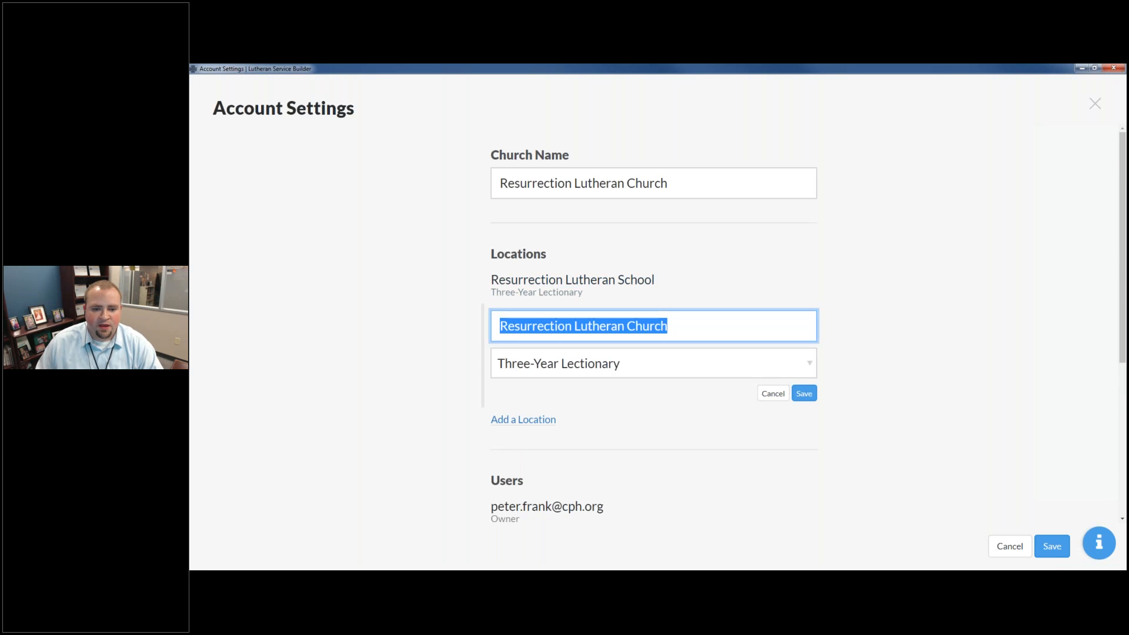
left_click(597, 364)
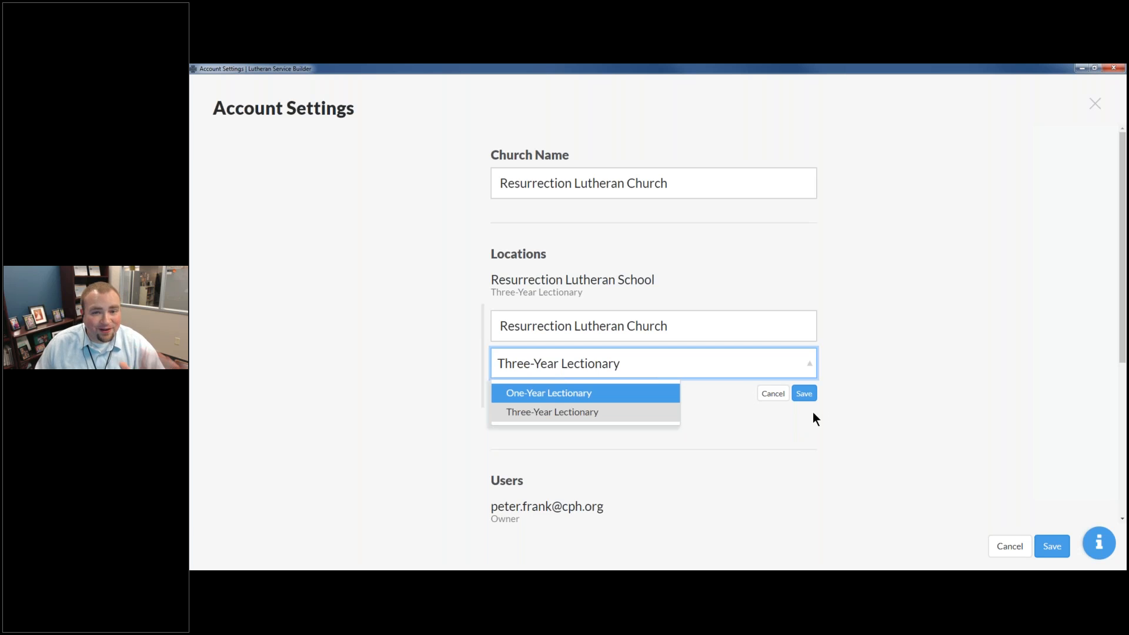
left_click(775, 394)
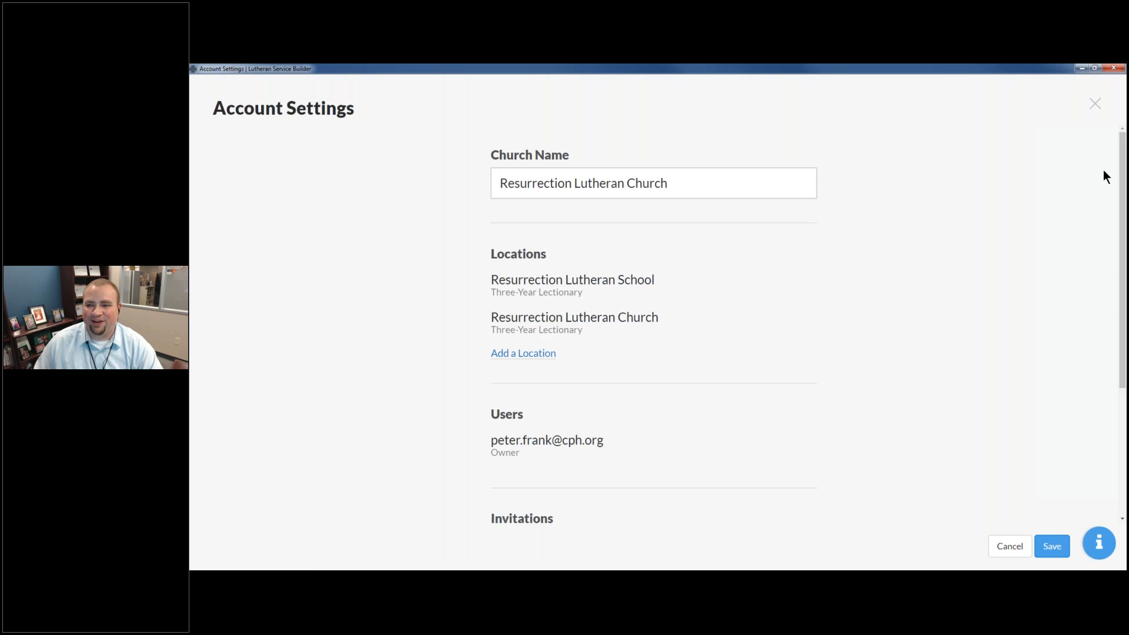
left_click(1085, 99)
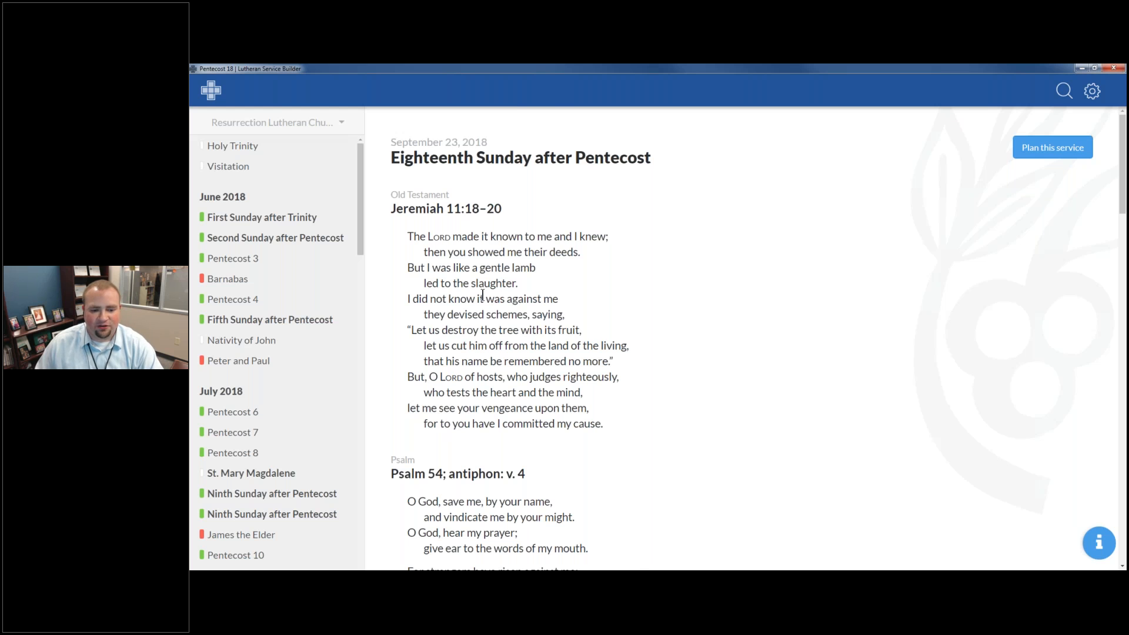
Review the Eighteenth Sunday after Pentecost propers, from the readings through the Introit, Collect, Gradual and Verse, and the surrounding list of services.
scroll(482, 294, "down", 15)
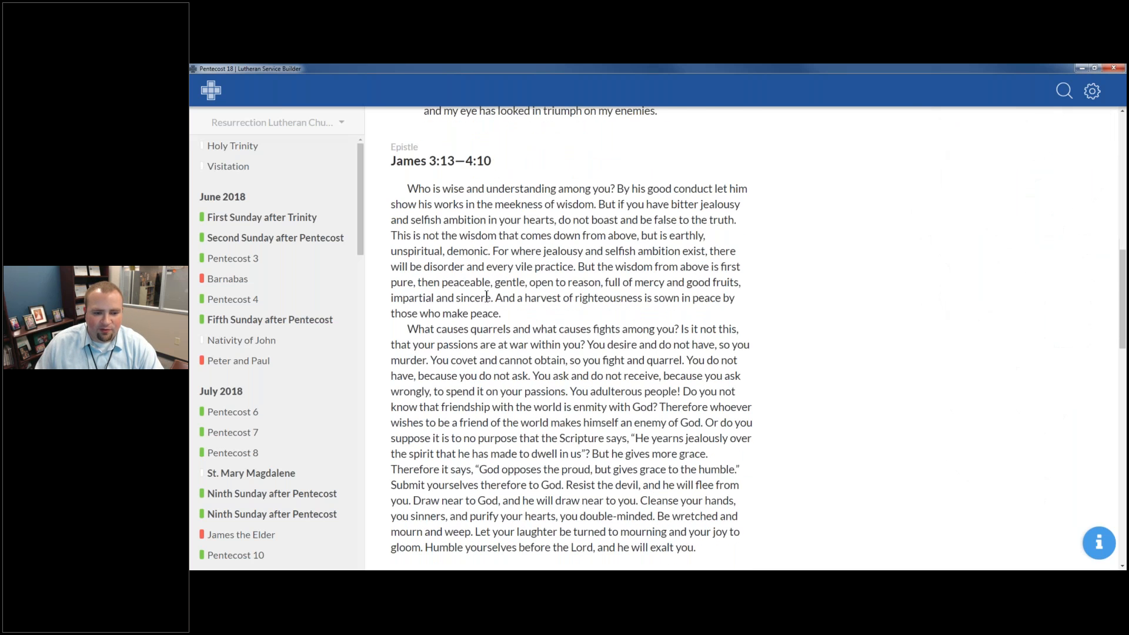
scroll(482, 294, "down", 7)
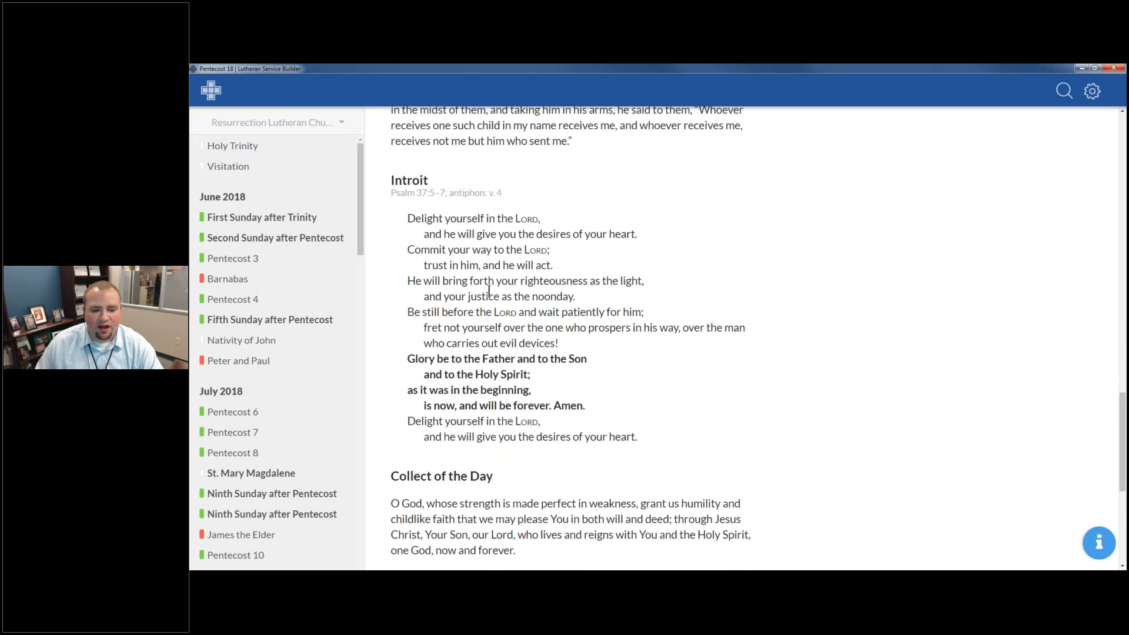
scroll(494, 292, "down", 3)
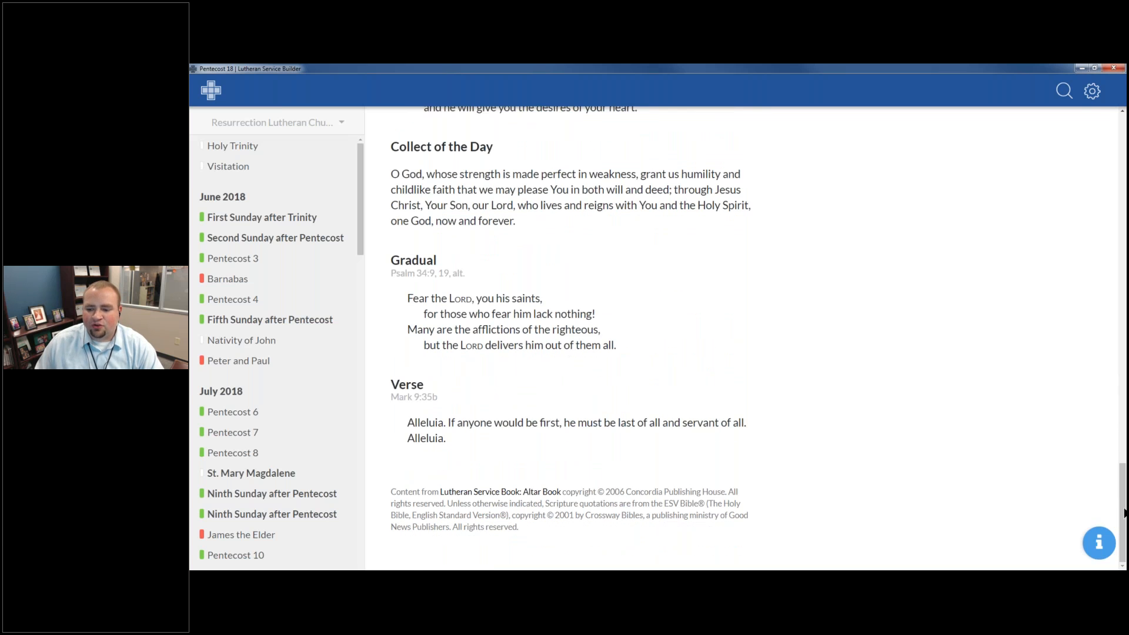
left_click_drag(1122, 512, 1068, 355)
scroll(1028, 259, "down", 10)
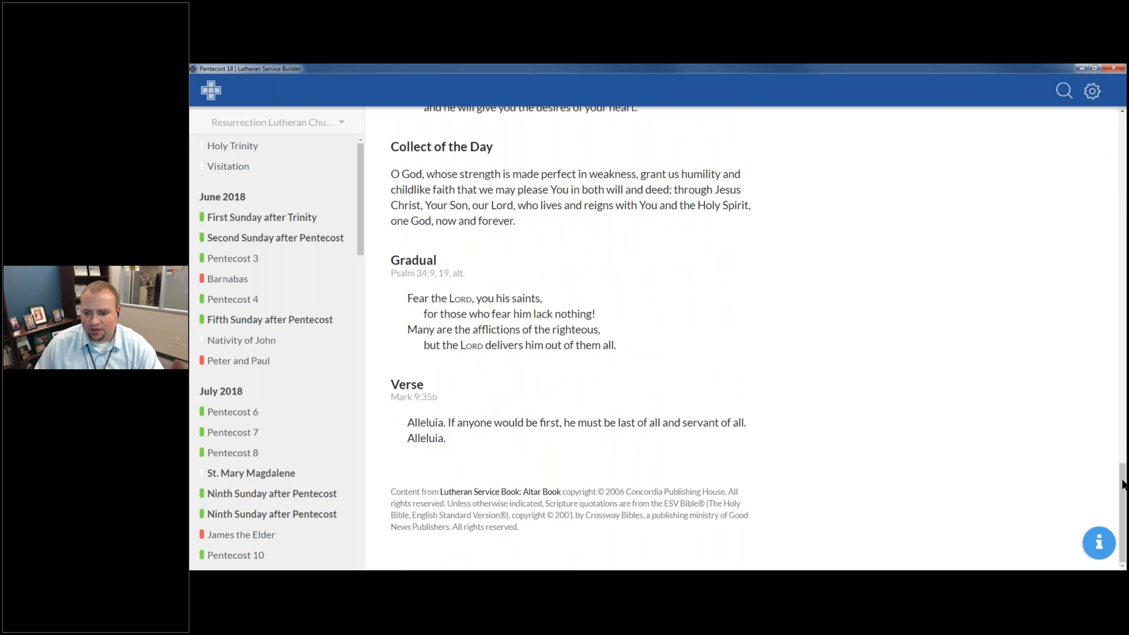
left_click_drag(1122, 485, 1122, 131)
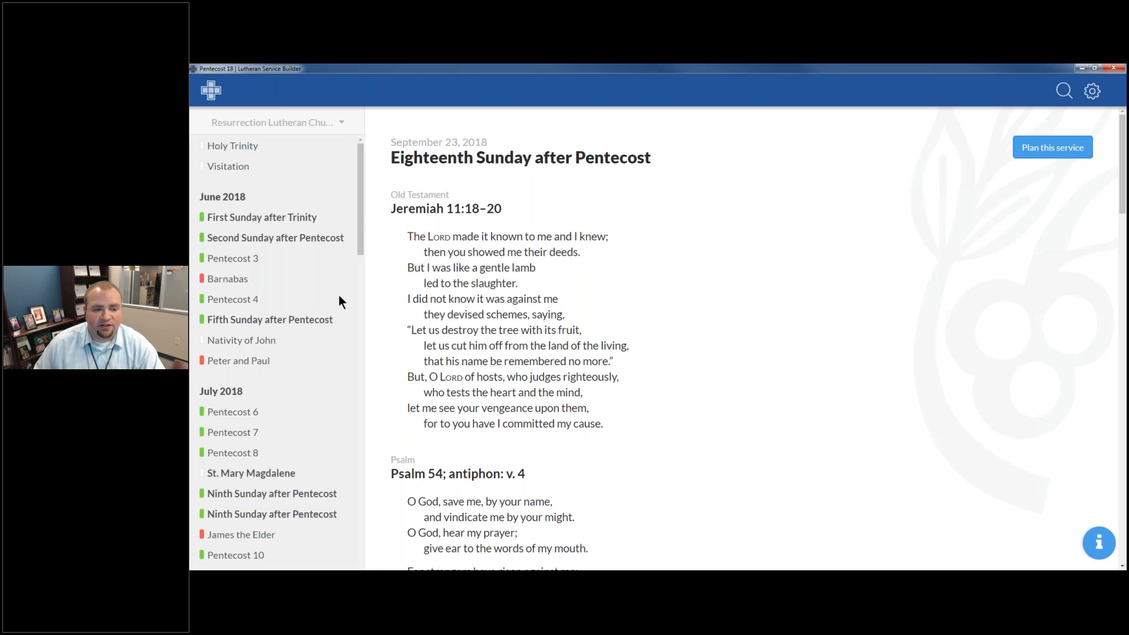
scroll(339, 295, "down", 9)
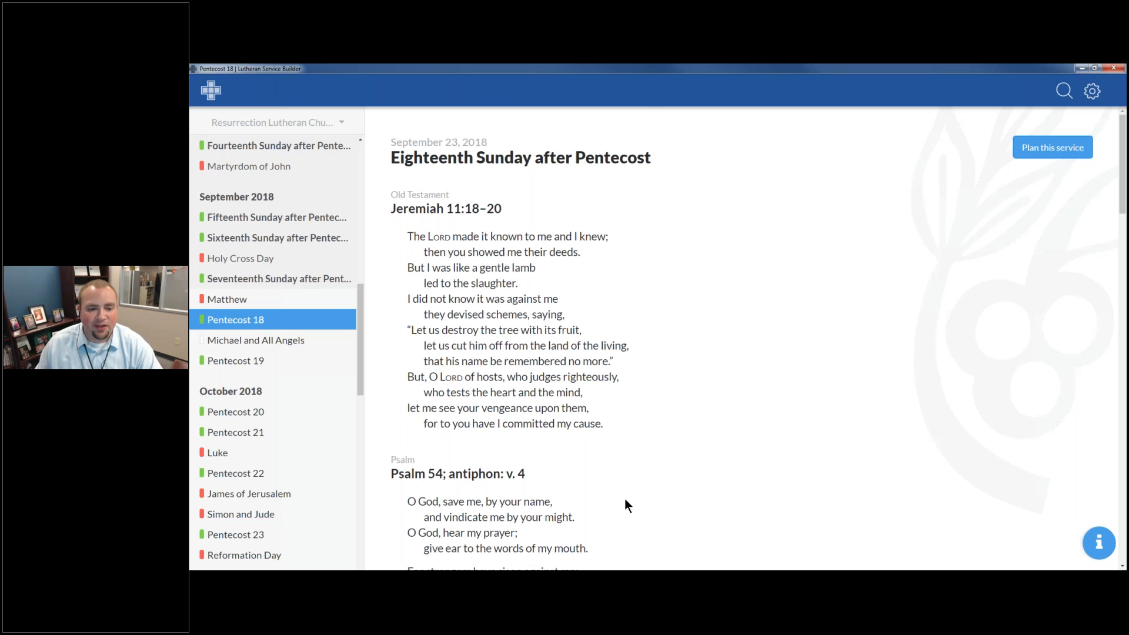
scroll(627, 420, "down", 1)
scroll(588, 333, "up", 1)
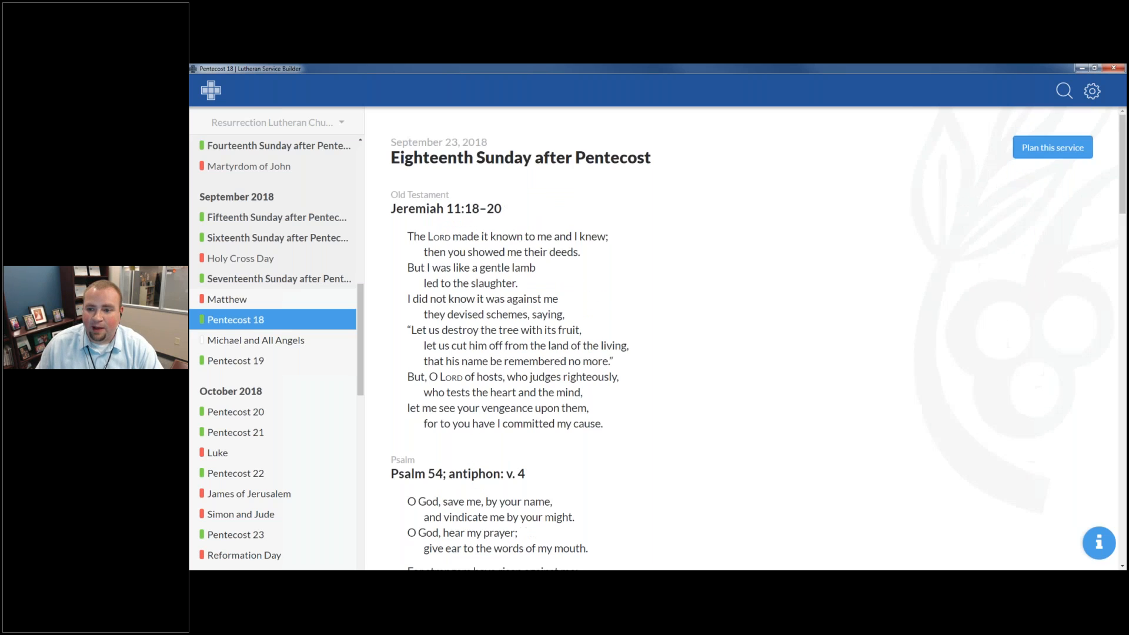
Start a service plan for the Eighteenth Sunday after Pentecost and remove its Mark 9:30–37 reading.
left_click(1061, 150)
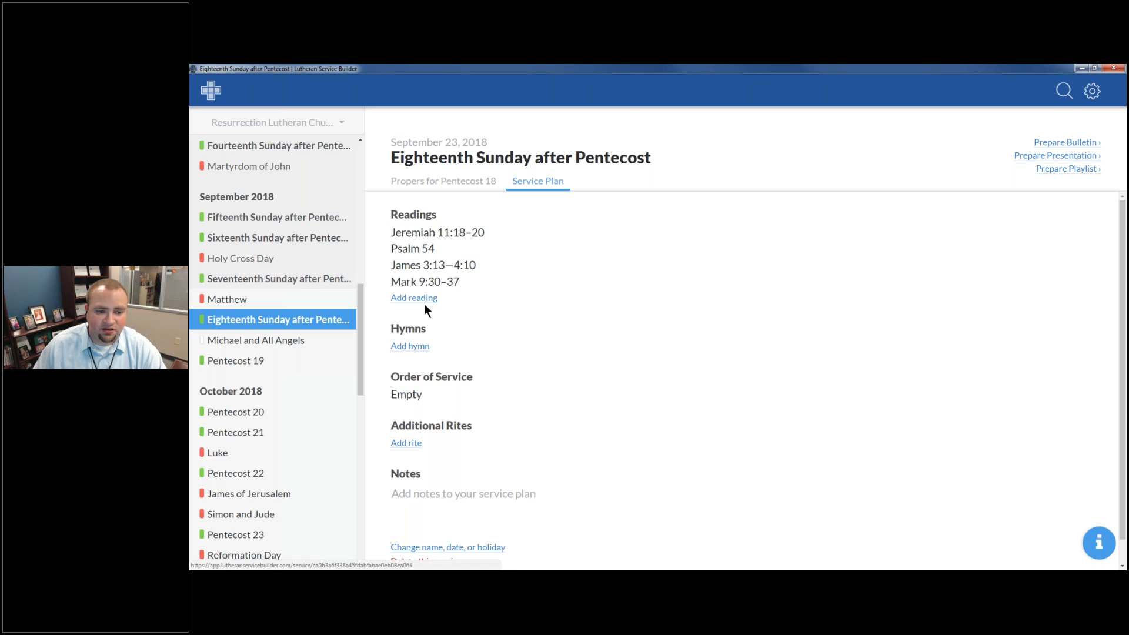
left_click(449, 287)
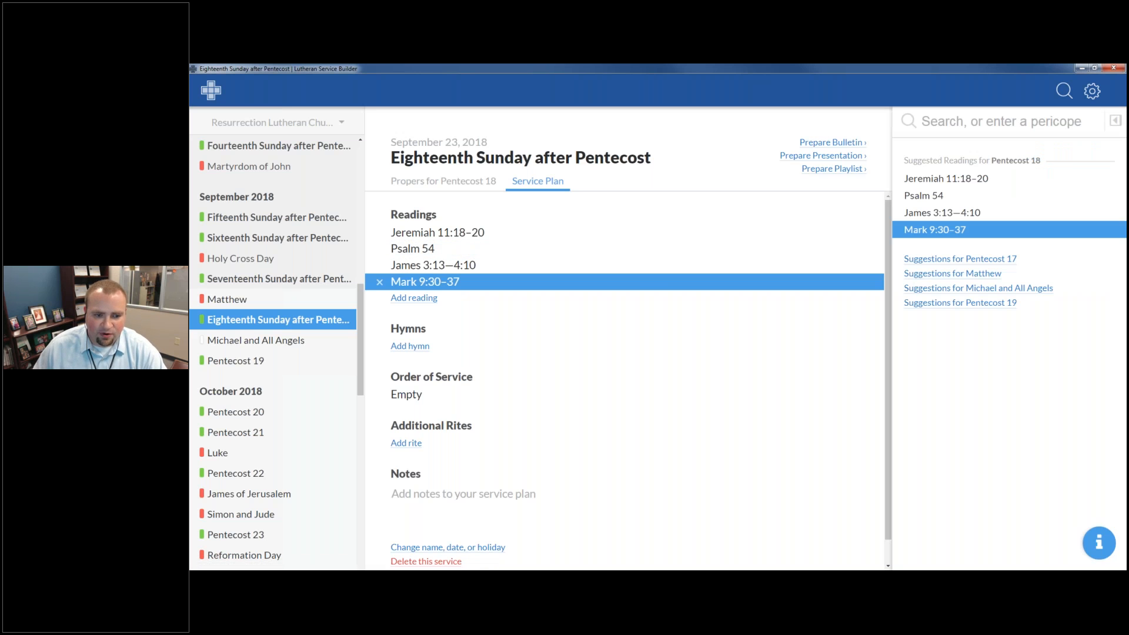
left_click(380, 283)
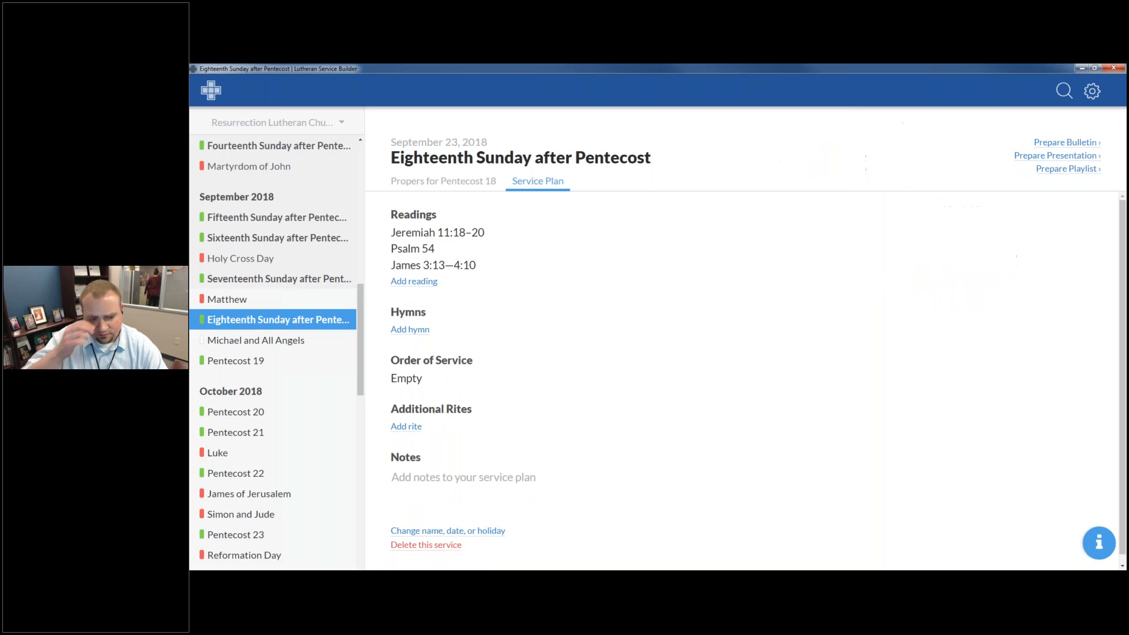
Add a reading by searching for John 1:1 and choosing John 1:1–14 for Christmas Day, Three-Year Lectionary B.
left_click(390, 285)
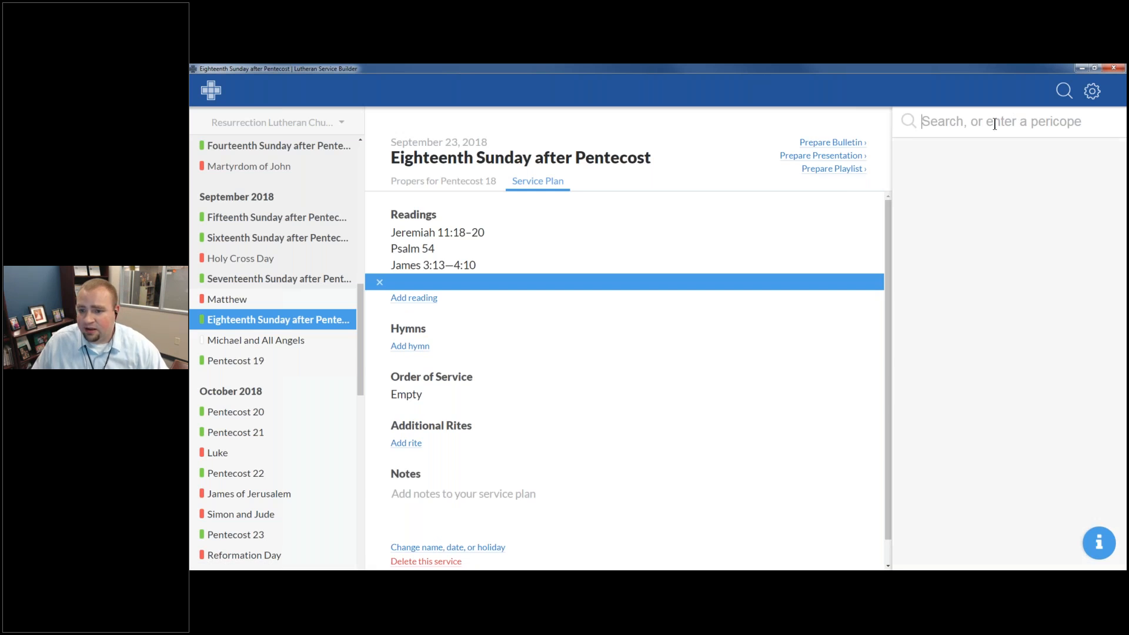
type("John 1:1")
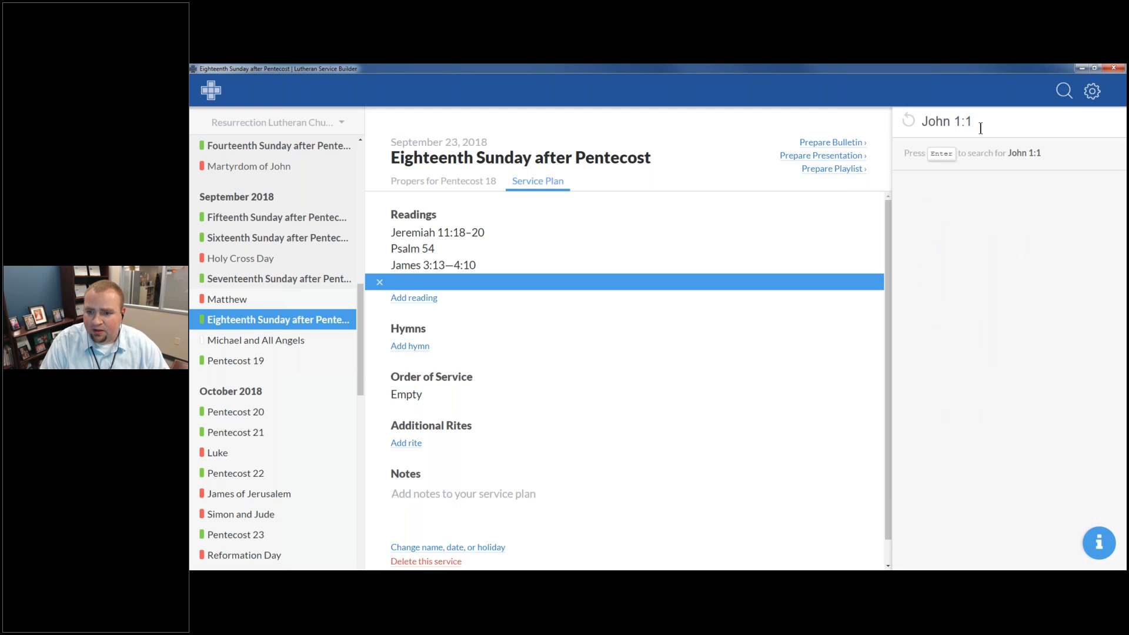
key("Return")
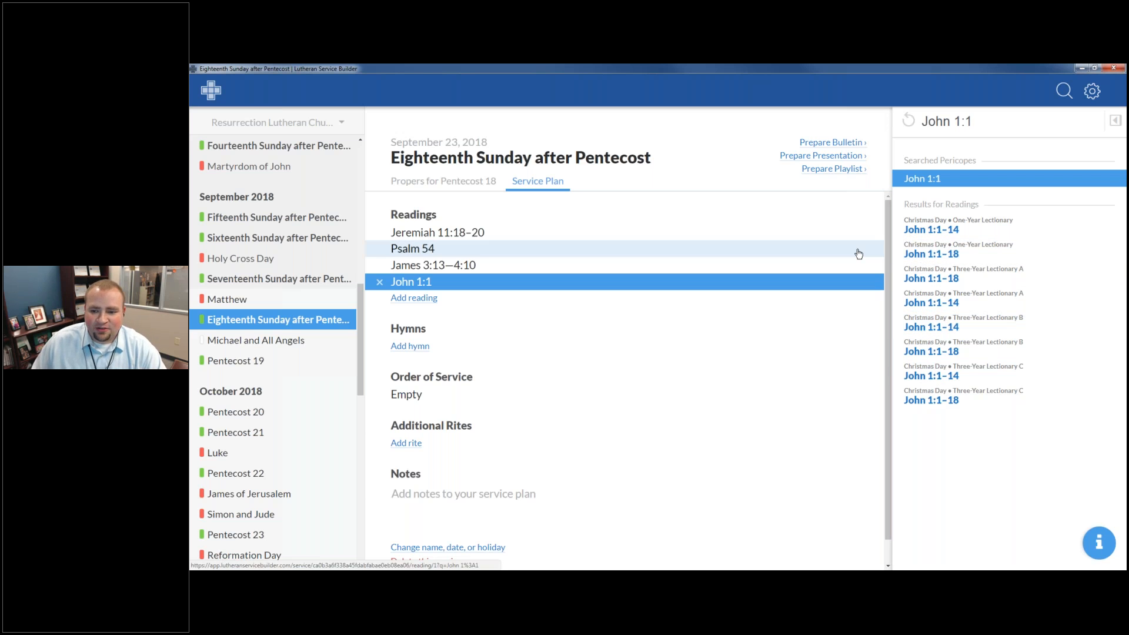
left_click(984, 325)
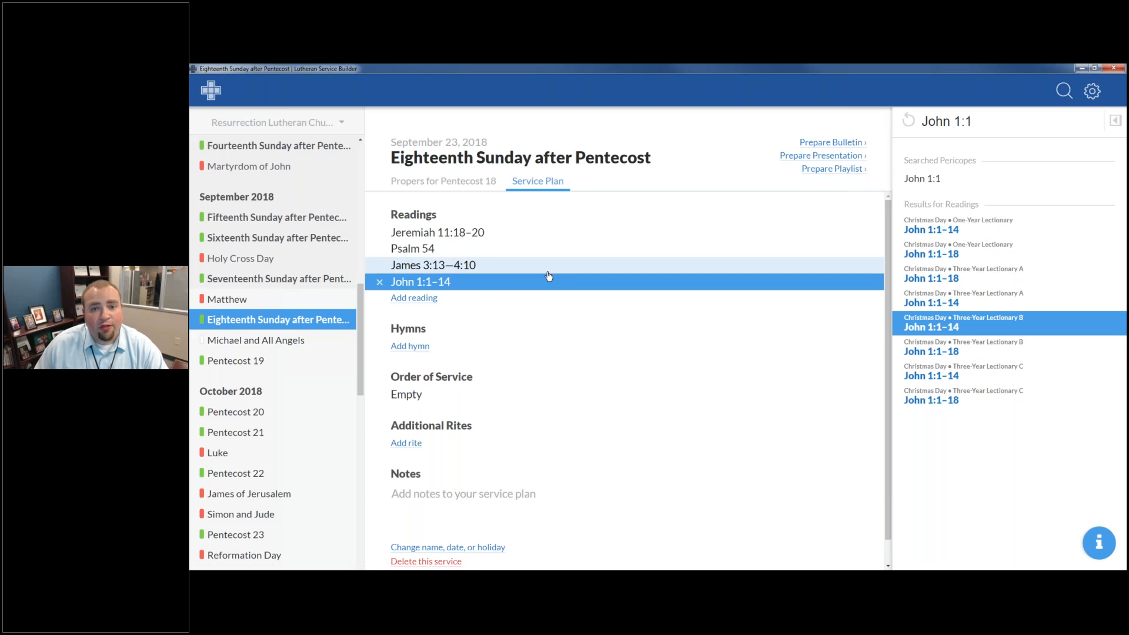
Remove the John 1:1–14 reading and add the suggested Mark 9:30–37 reading for Pentecost 18 in its place.
left_click(379, 282)
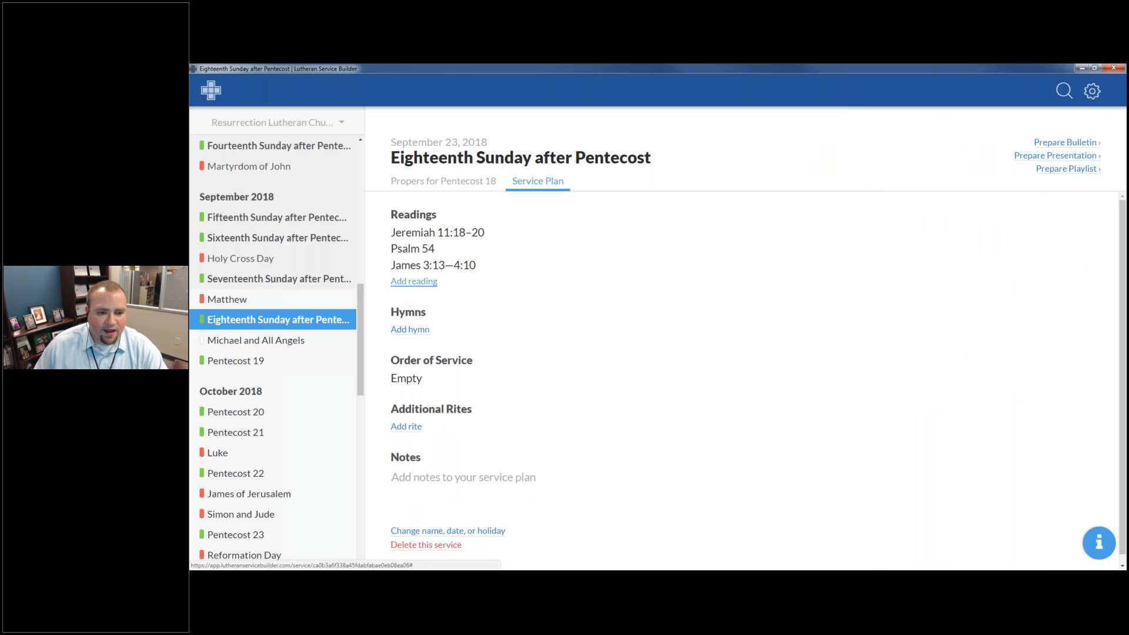
left_click(414, 281)
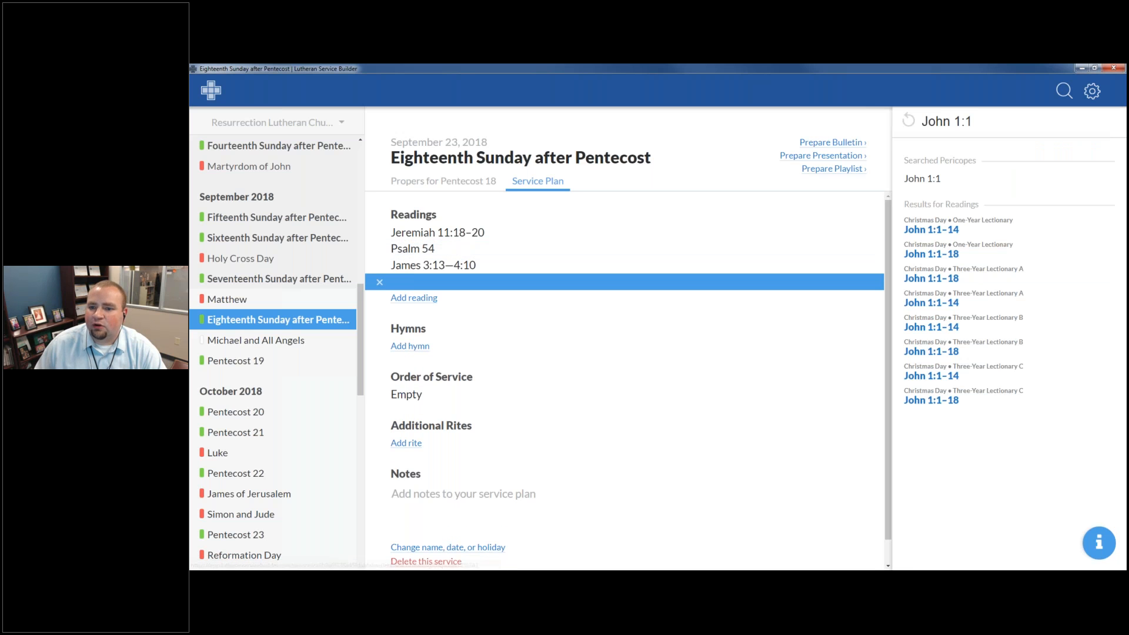
left_click(909, 121)
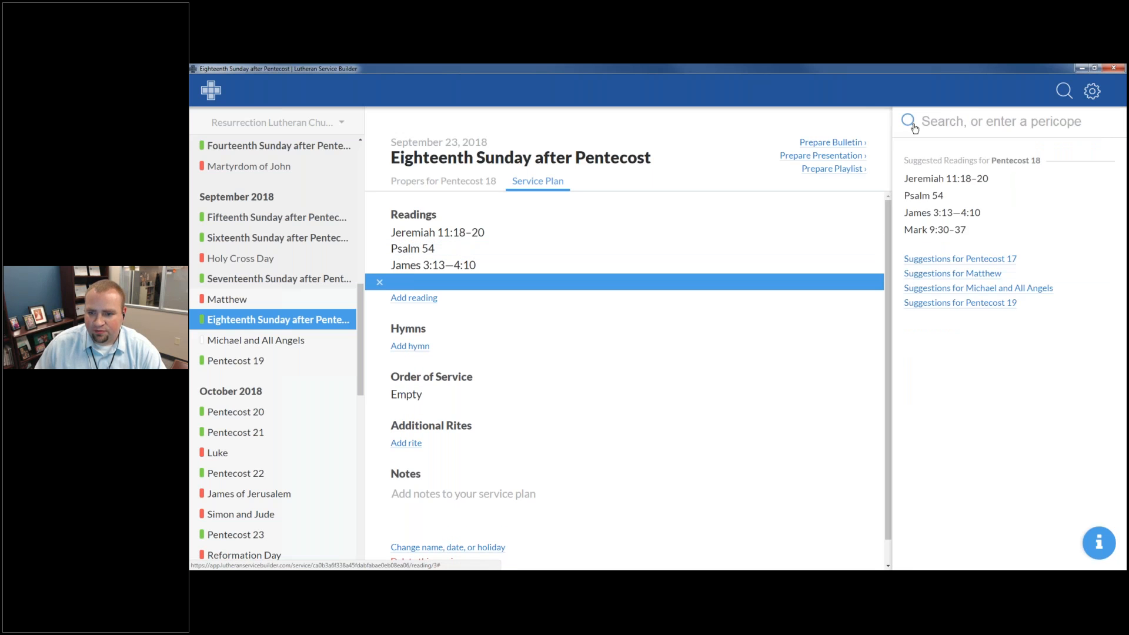
left_click(984, 237)
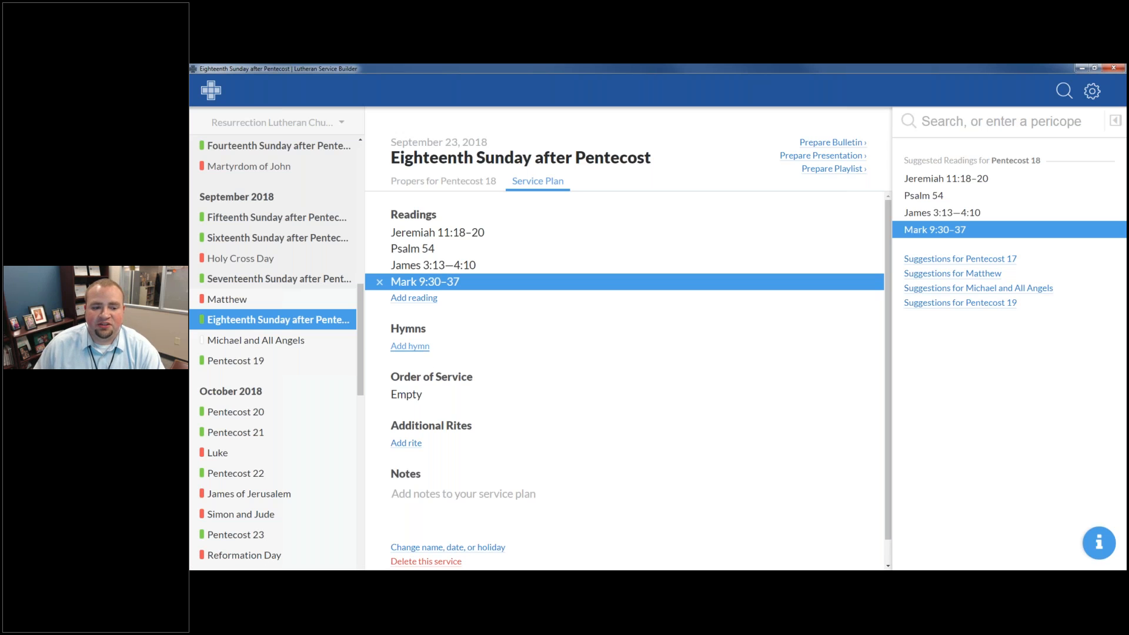
Add the suggested hymn of the day, 851 Lord of Glory, You Have Bought Us, to the service plan.
left_click(410, 346)
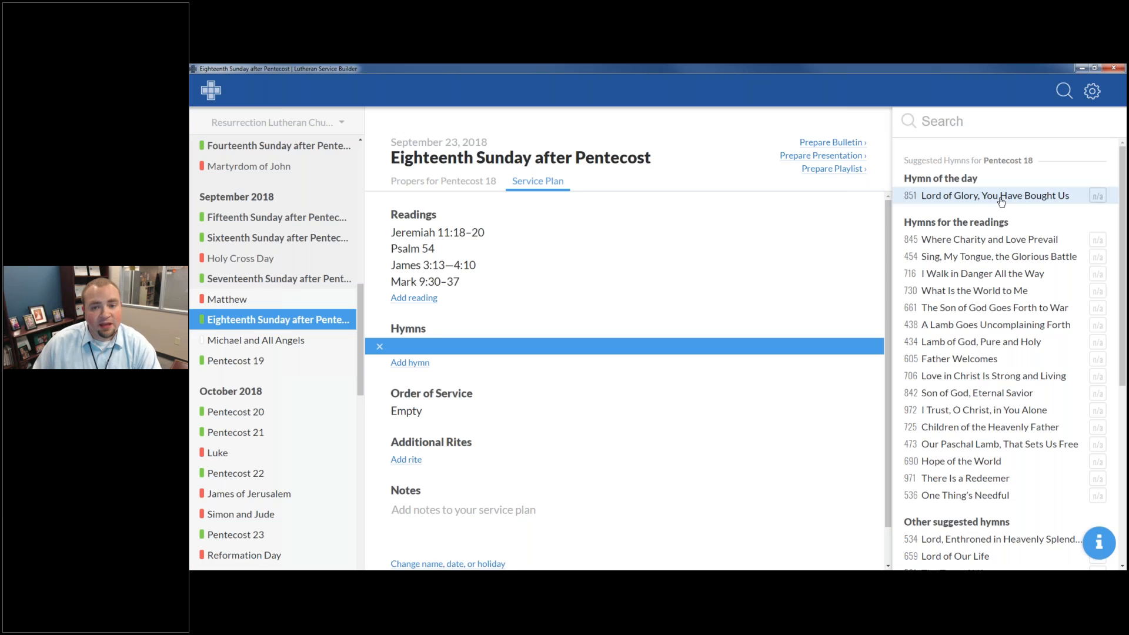
scroll(1011, 206, "down", 2)
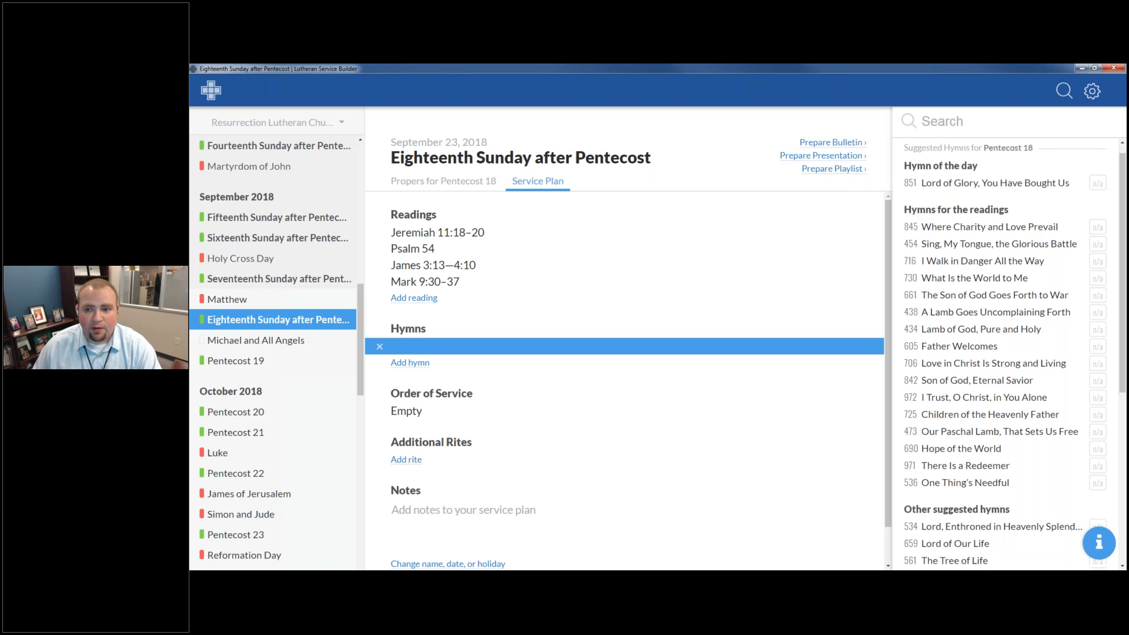
scroll(1000, 202, "up", 2)
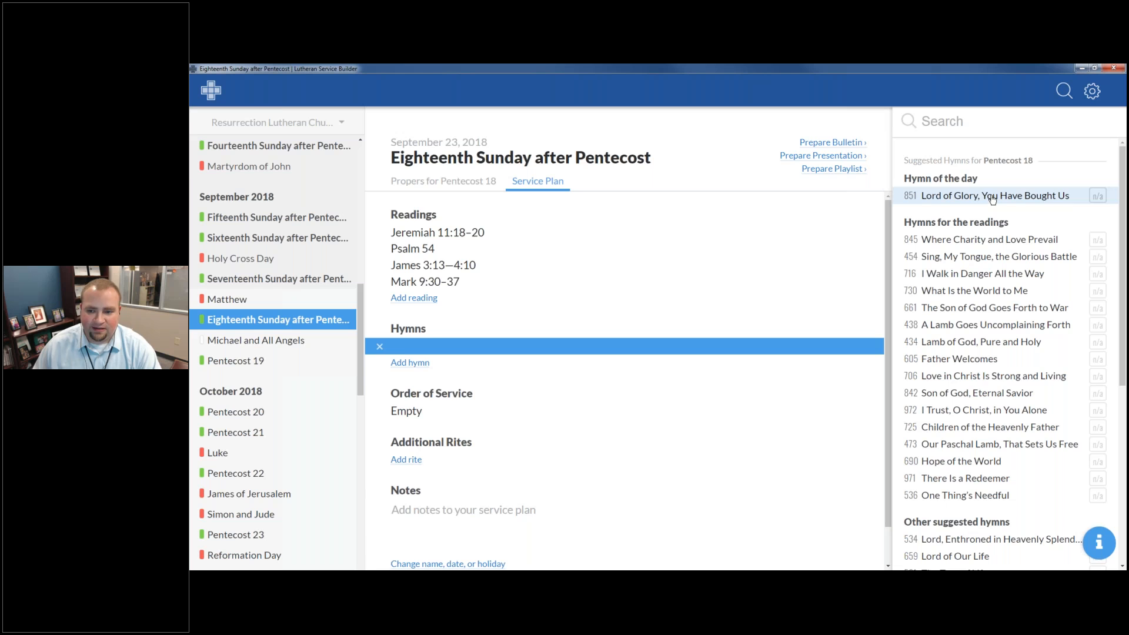
left_click(992, 200)
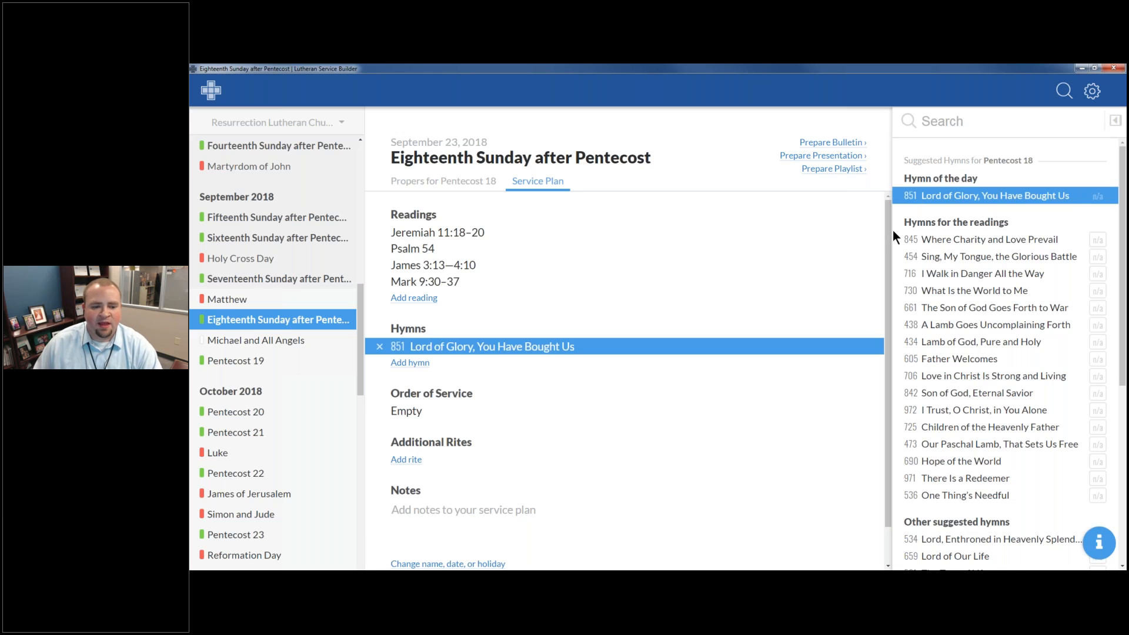
Add hymn 845 Where Charity and Love Prevail from the suggested hymns for the readings to the service plan.
left_click(402, 365)
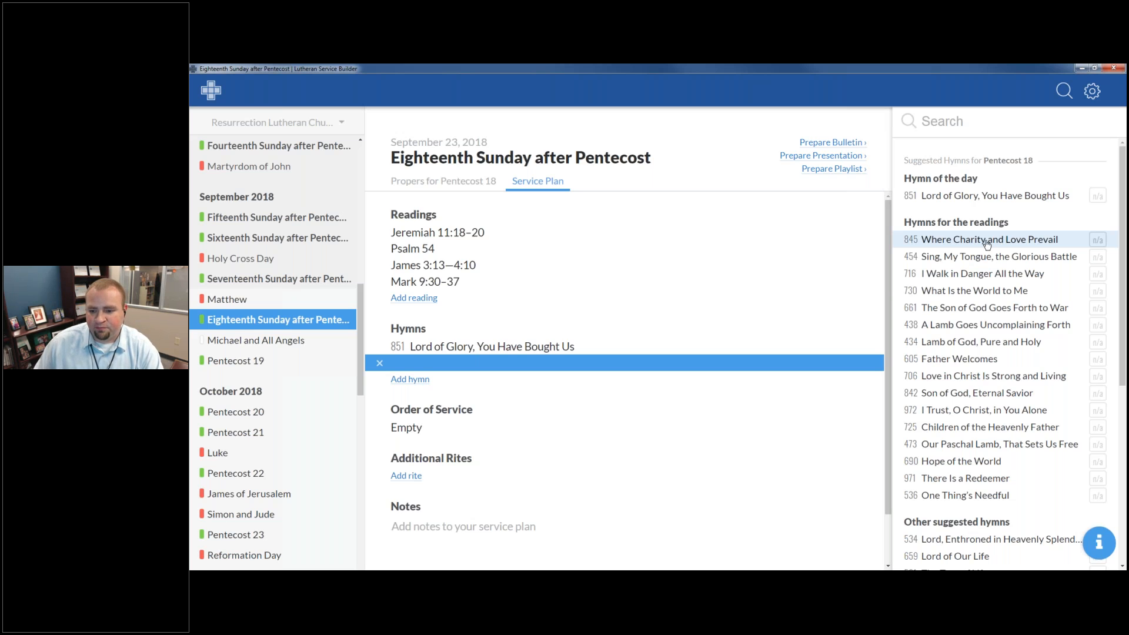
scroll(979, 303, "down", 3)
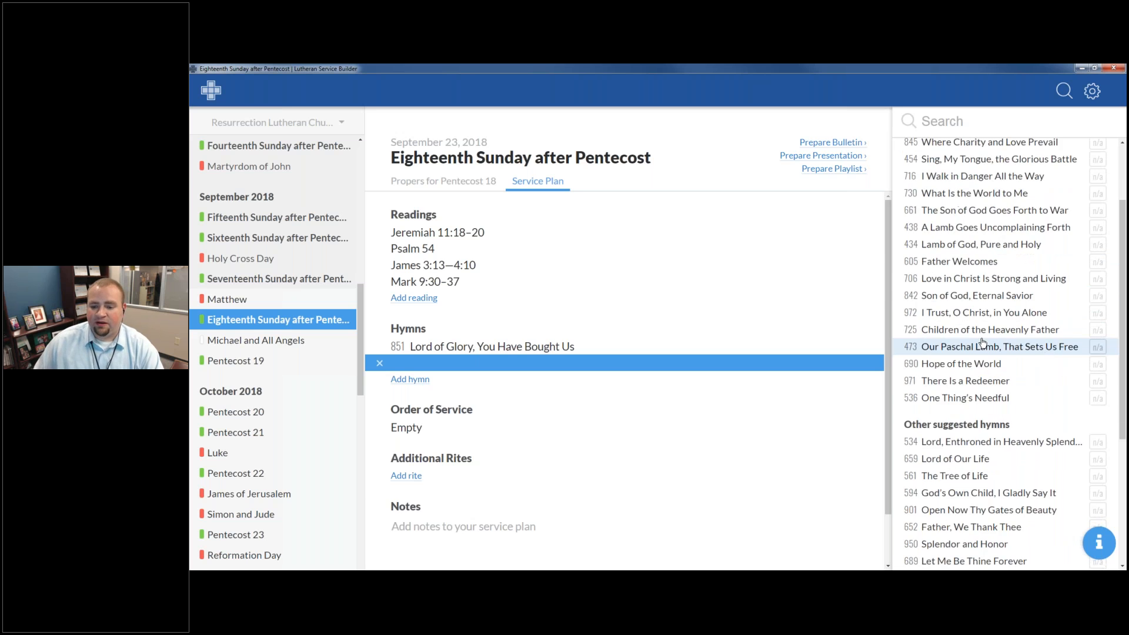
scroll(950, 371, "down", 3)
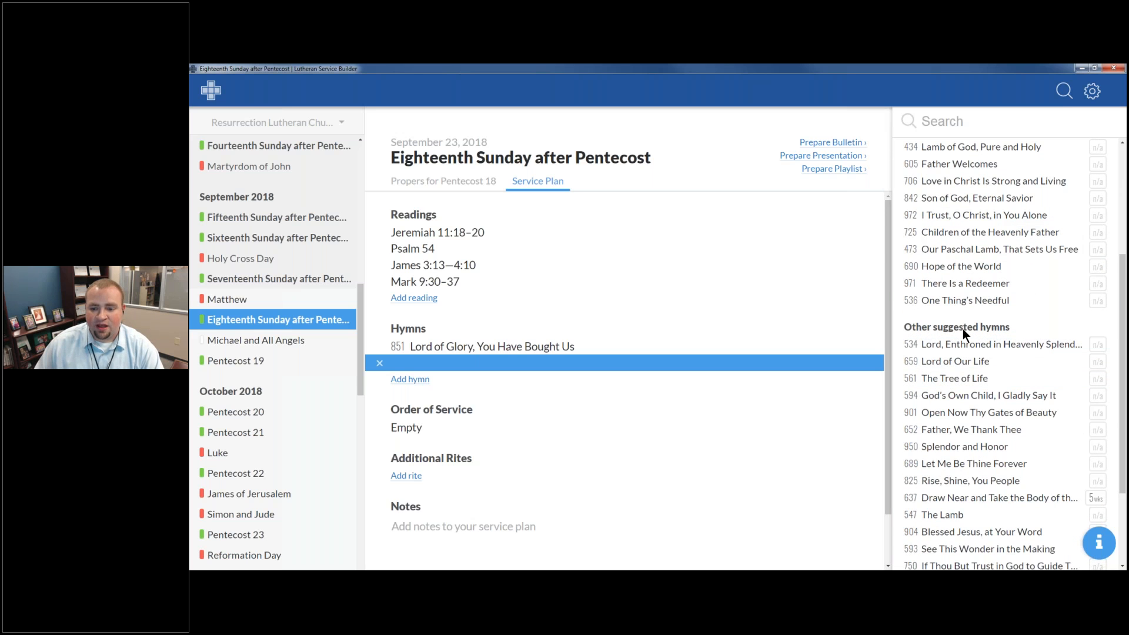
scroll(961, 329, "down", 2)
scroll(965, 321, "down", 1)
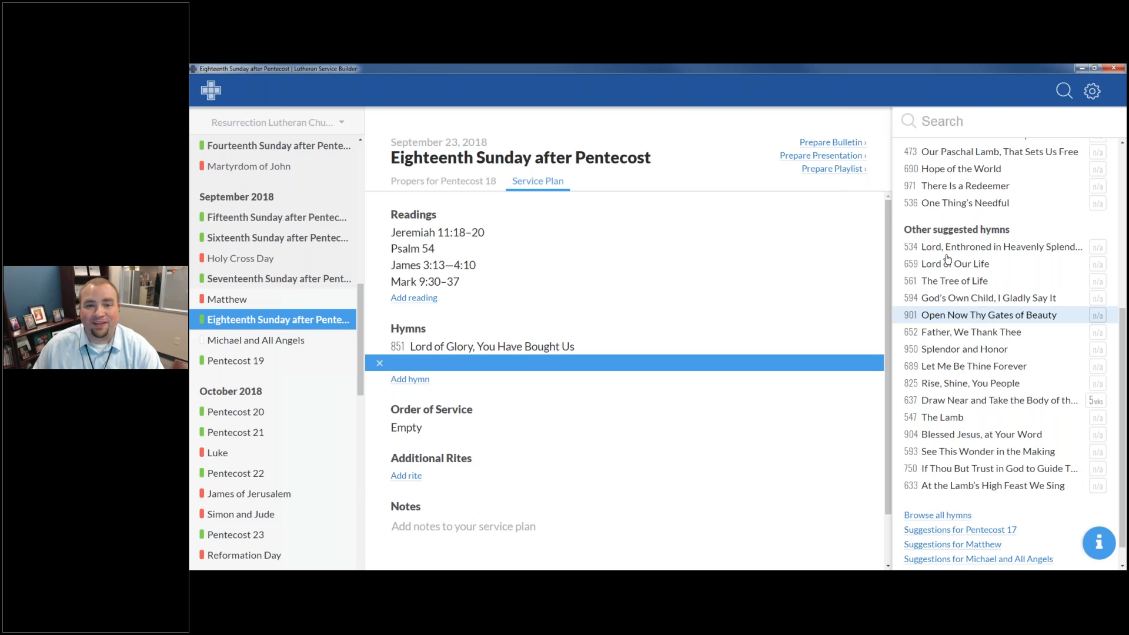
scroll(947, 312, "down", 1)
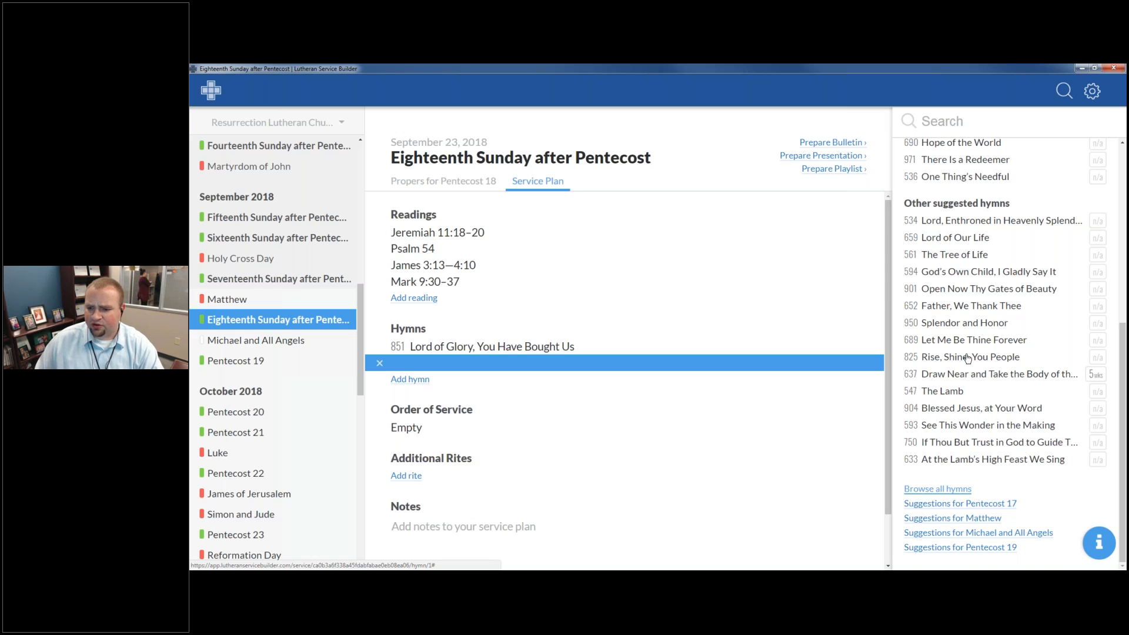
scroll(941, 370, "up", 5)
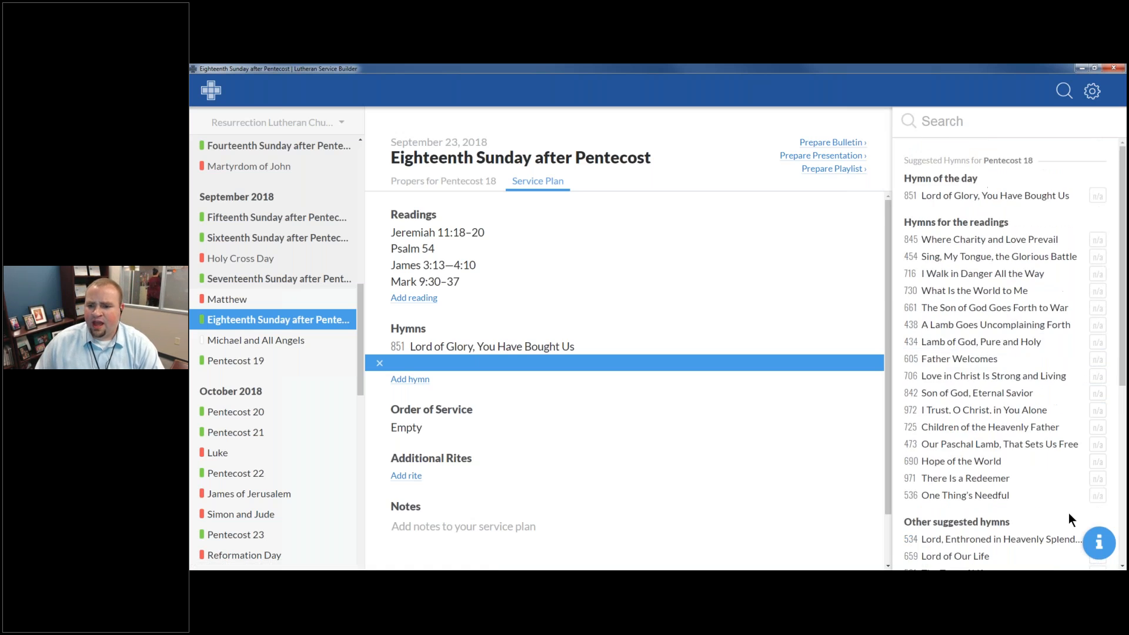
left_click(950, 242)
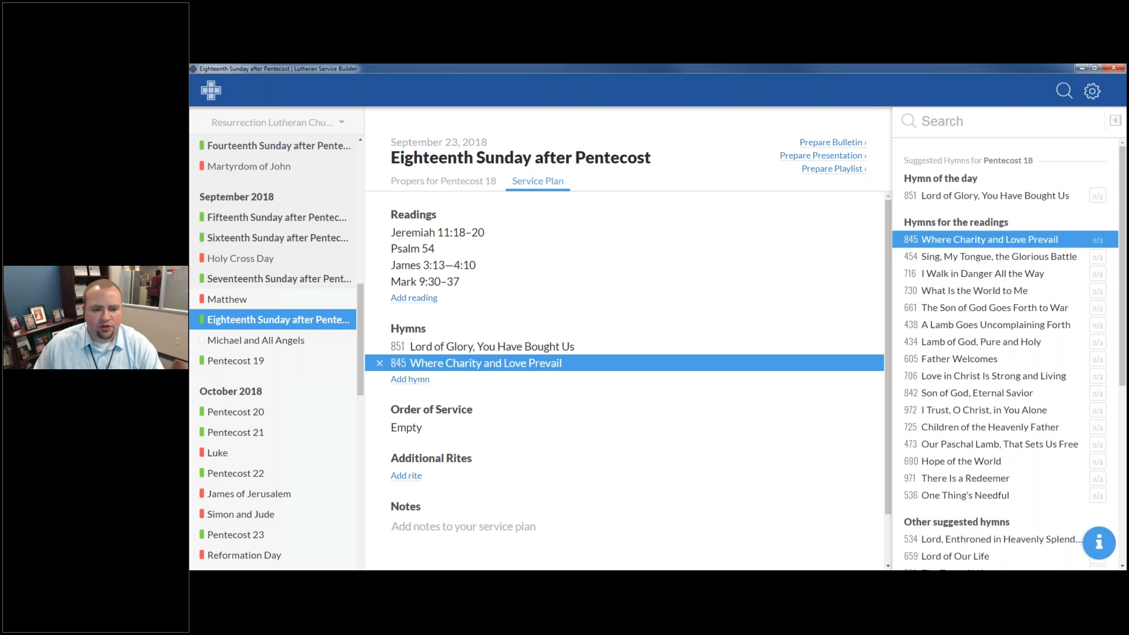
Add the suggested hymns 730 What Is the World to Me and 594 God's Own Child, I Gladly Say It.
left_click(413, 379)
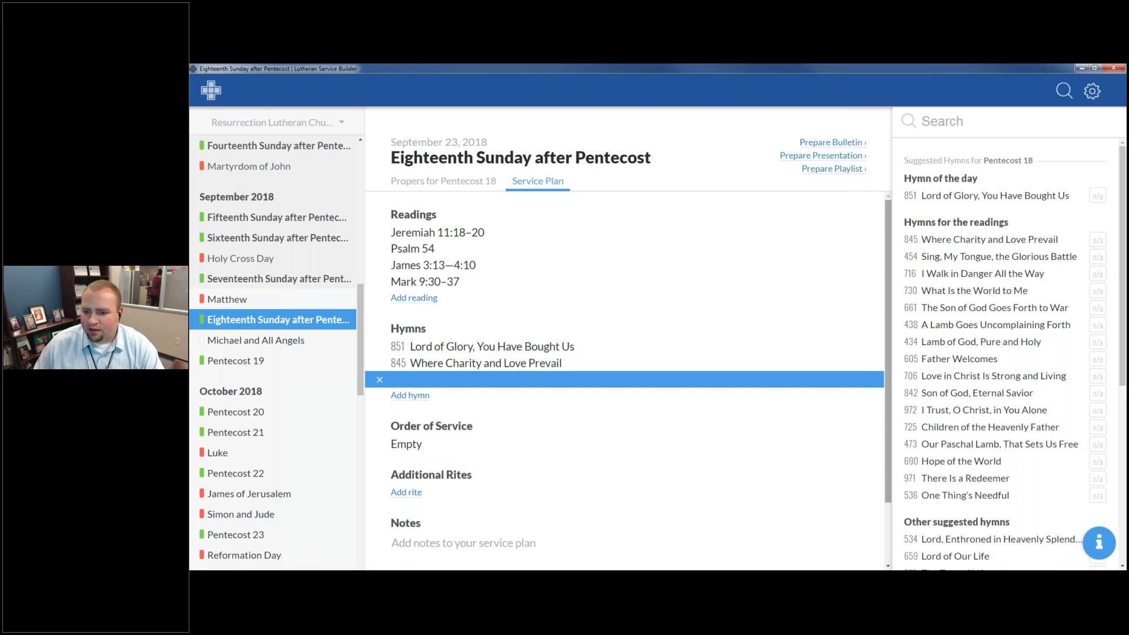
left_click(970, 291)
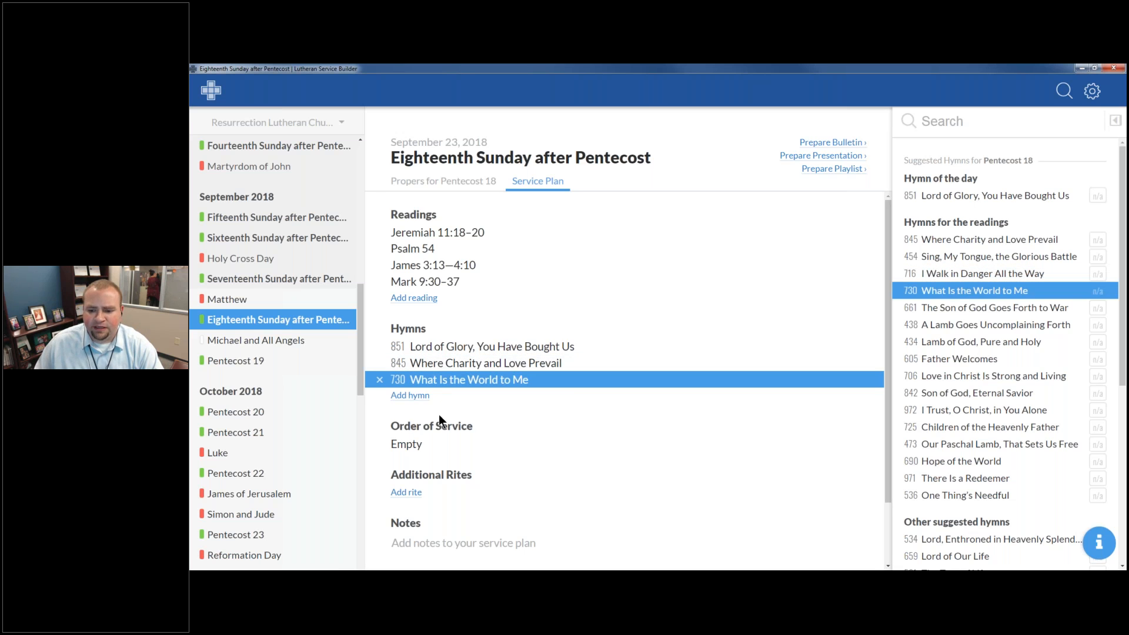
left_click(418, 396)
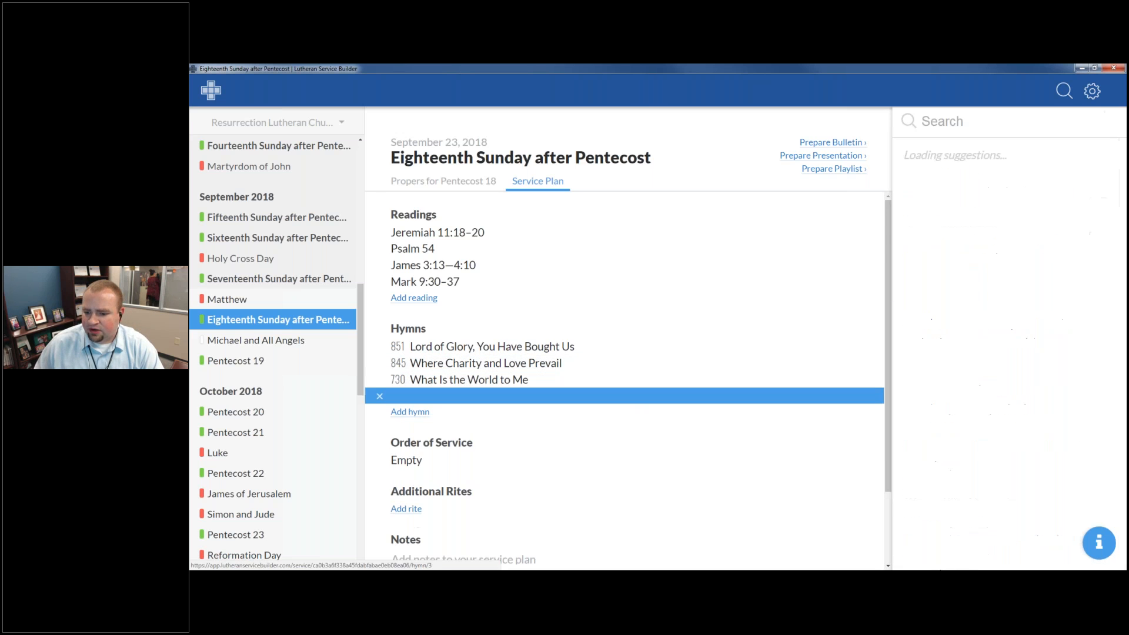
scroll(989, 436, "down", 3)
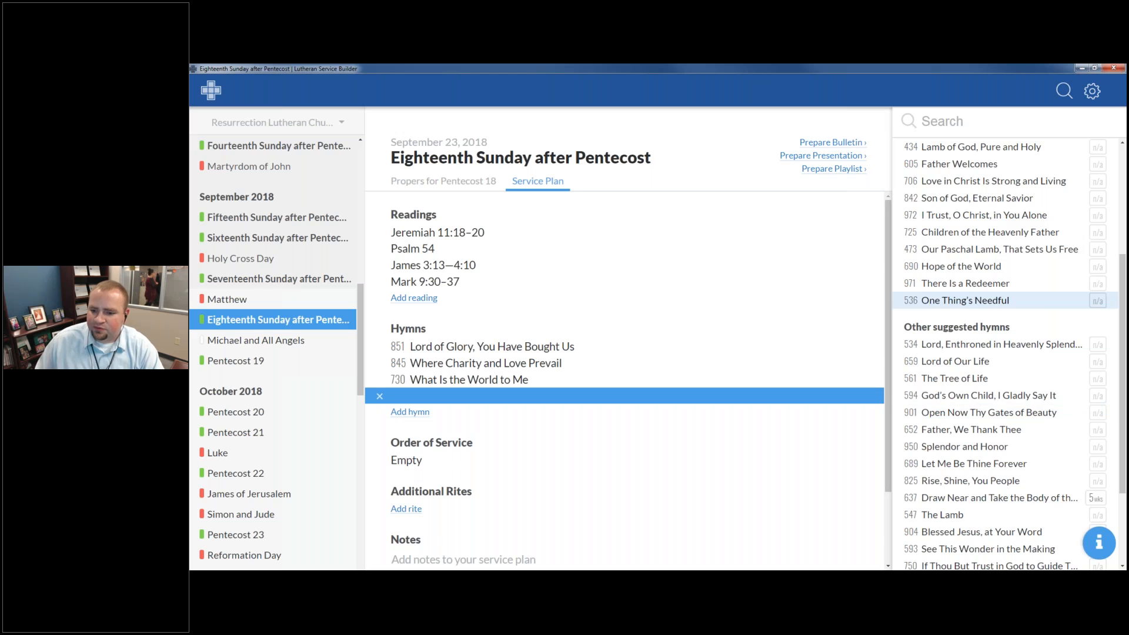
left_click(1022, 401)
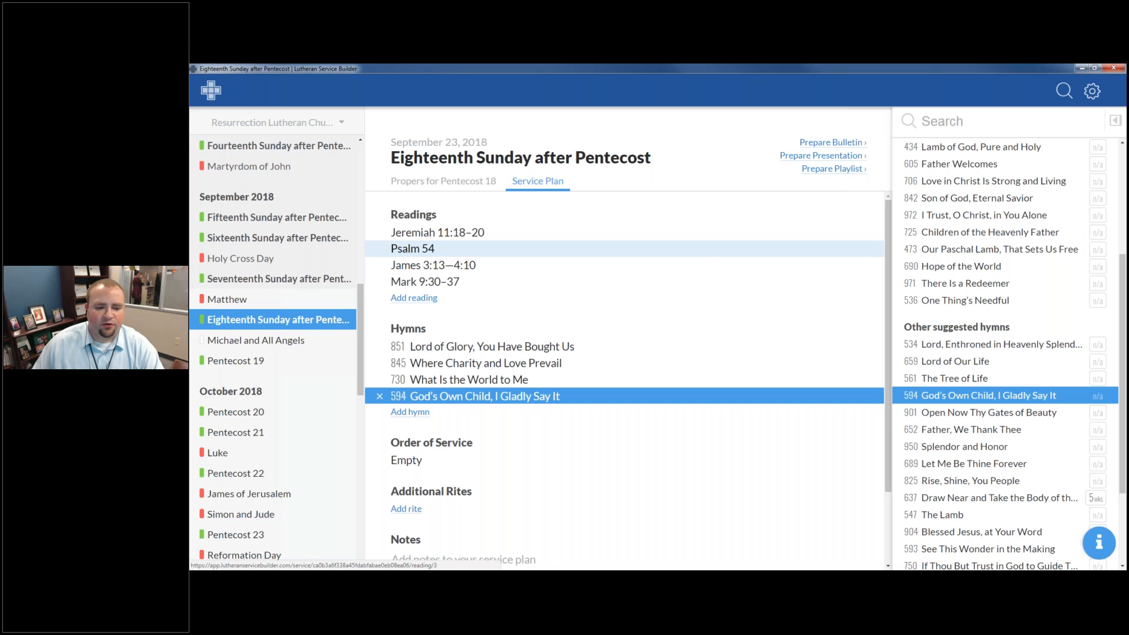
Set the order of service to Divine Service, Setting One from the Lutheran Service Book.
left_click(470, 467)
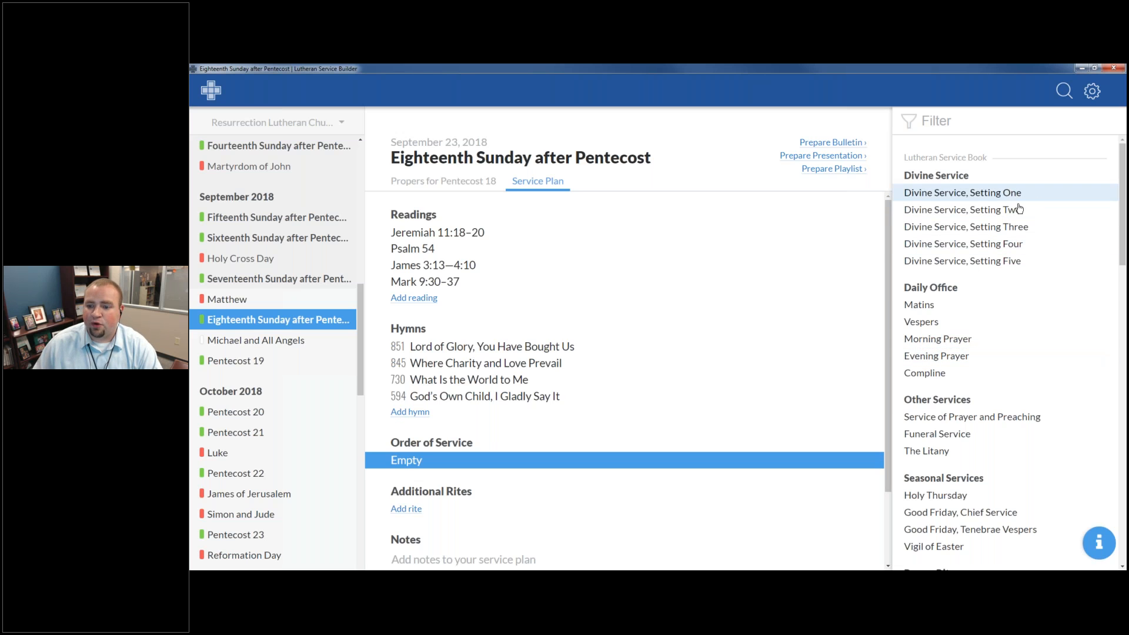
scroll(1025, 288, "down", 1)
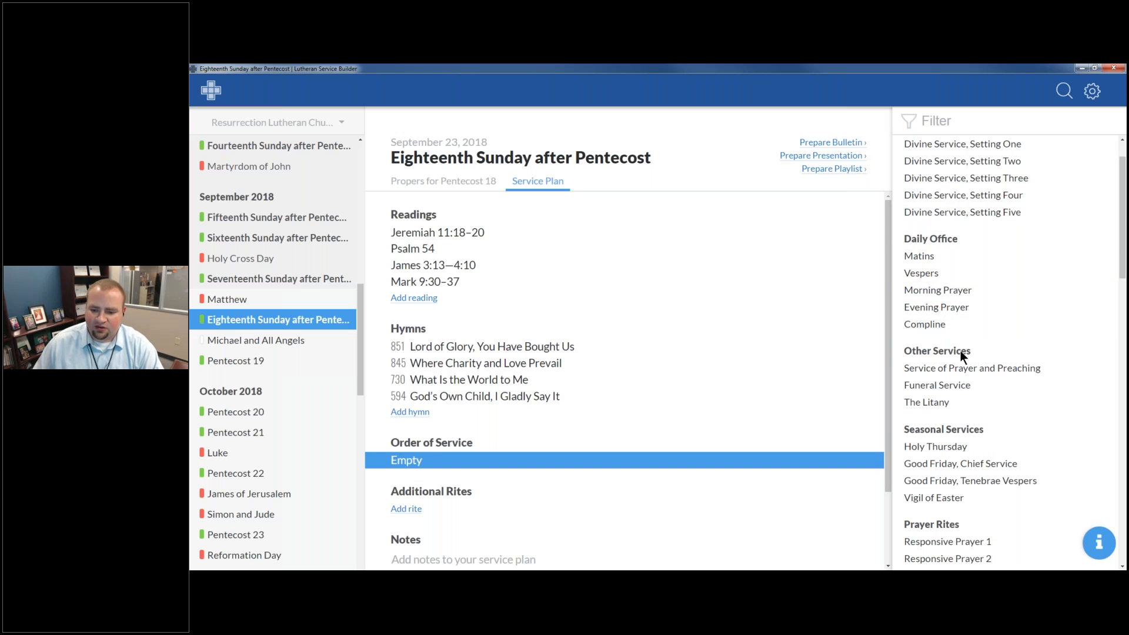
scroll(963, 411, "down", 1)
scroll(994, 388, "down", 3)
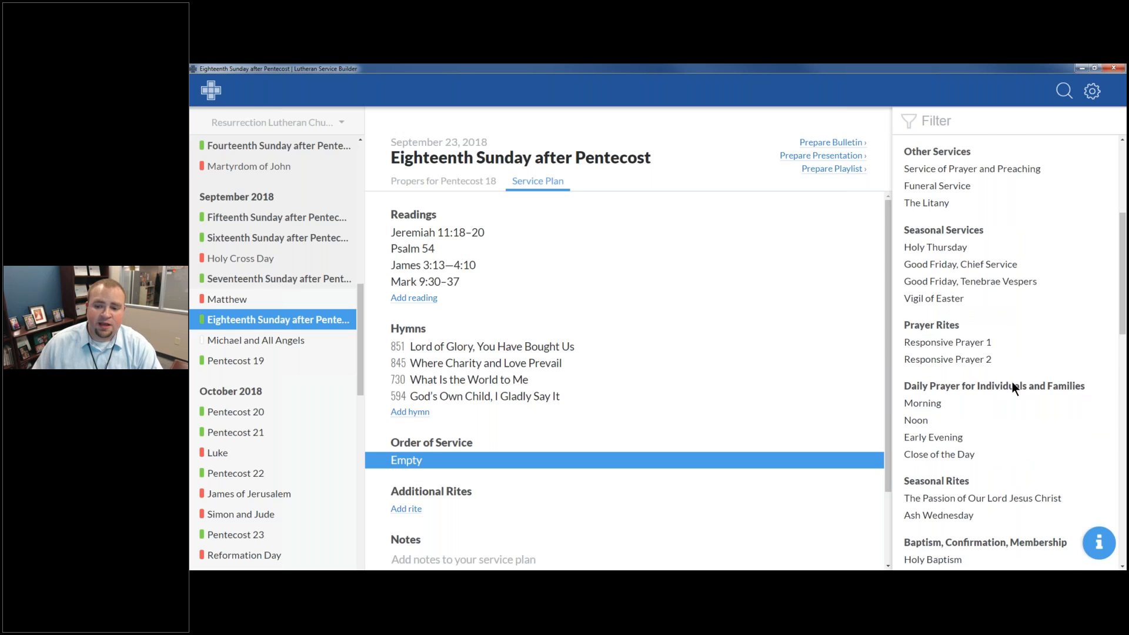
scroll(1011, 382, "down", 3)
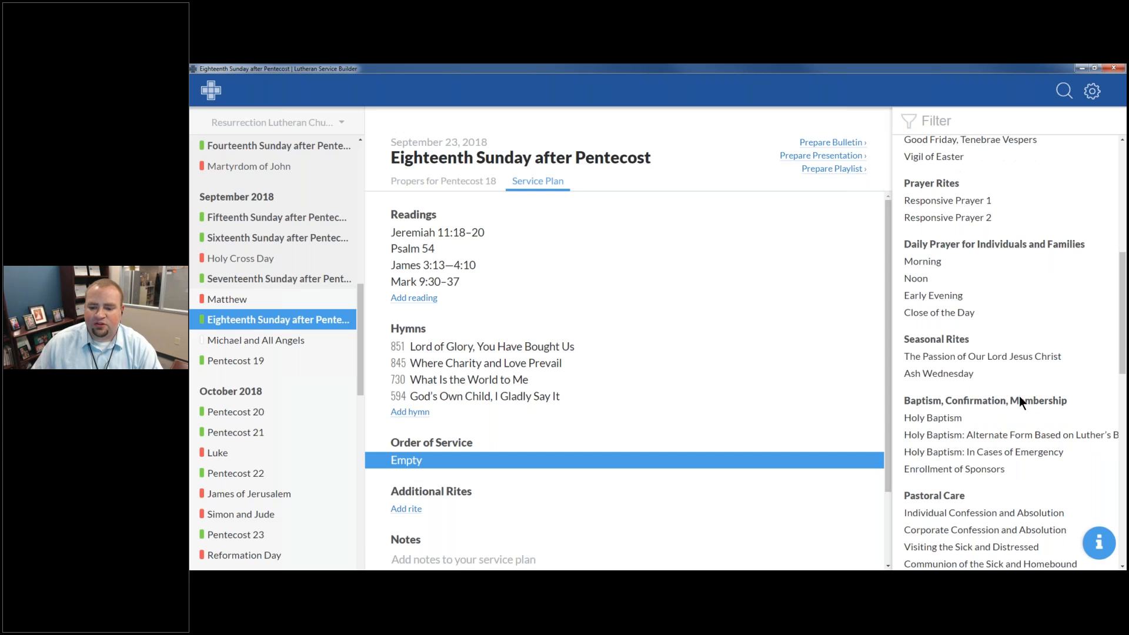
scroll(1018, 393, "down", 3)
scroll(1018, 392, "up", 11)
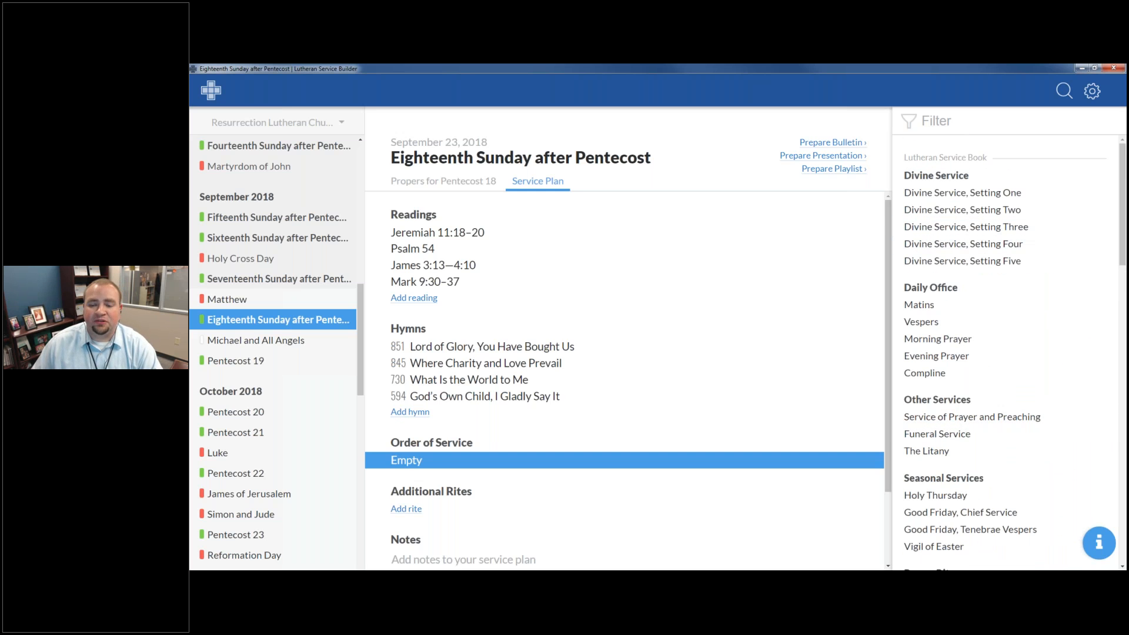
left_click(978, 198)
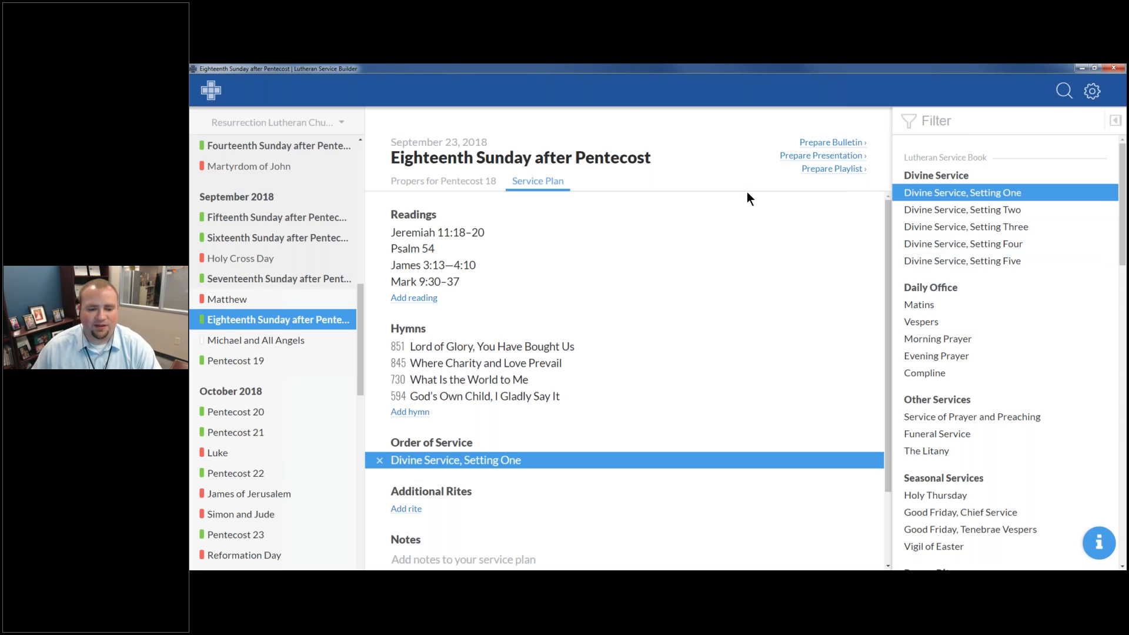
Add Holy Baptism as an additional rite in the service plan.
scroll(632, 297, "down", 1)
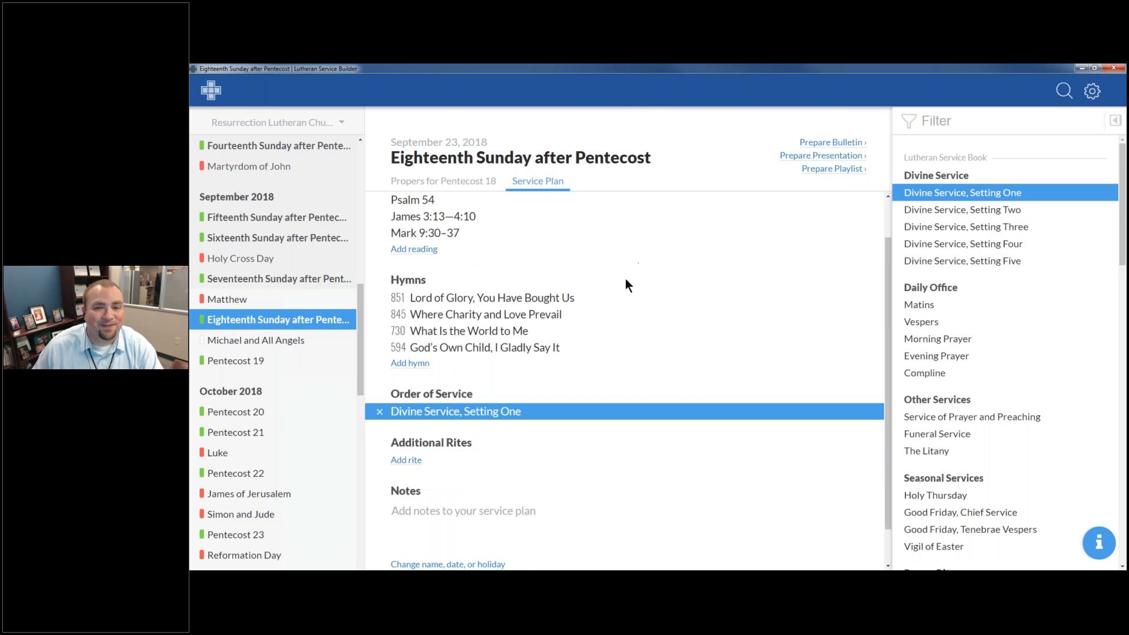
scroll(626, 277, "down", 1)
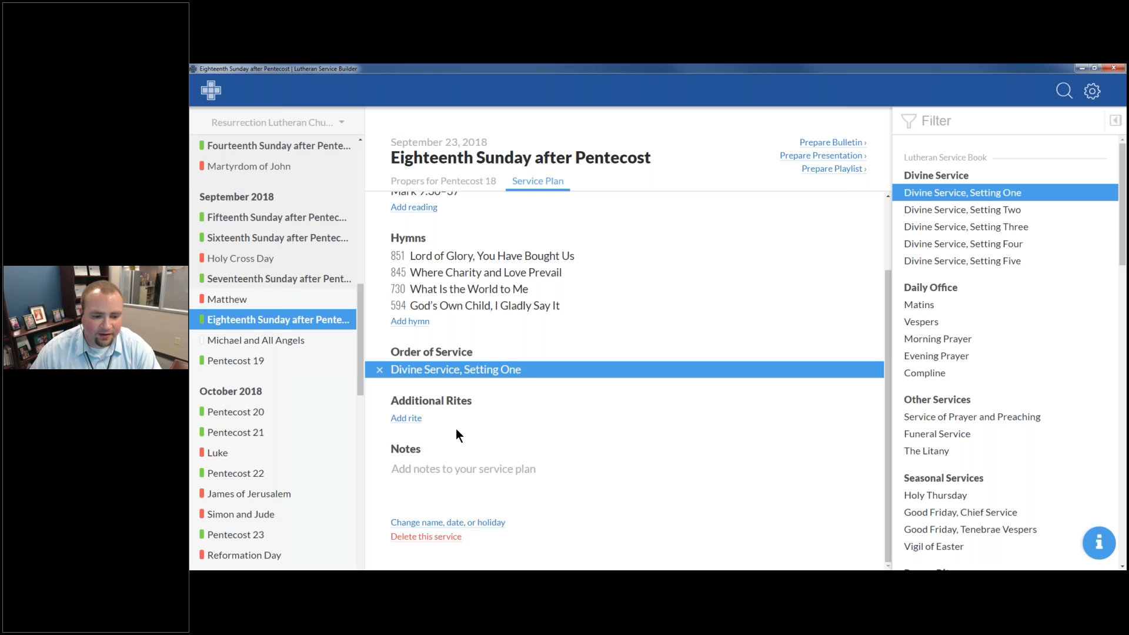
left_click(421, 419)
left_click(424, 424)
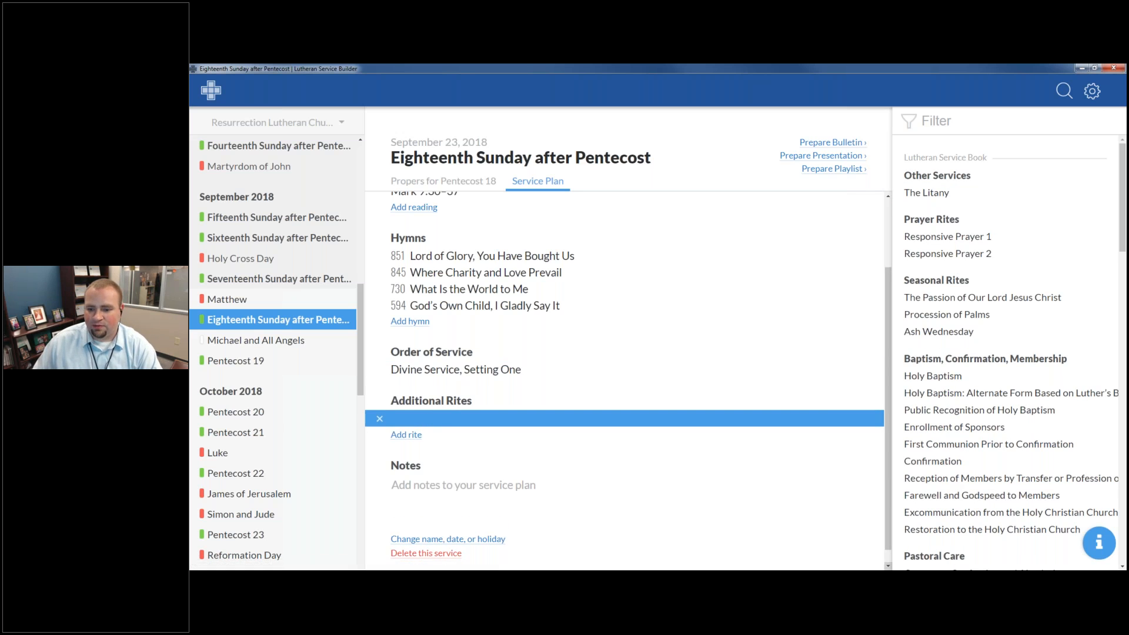
left_click(904, 374)
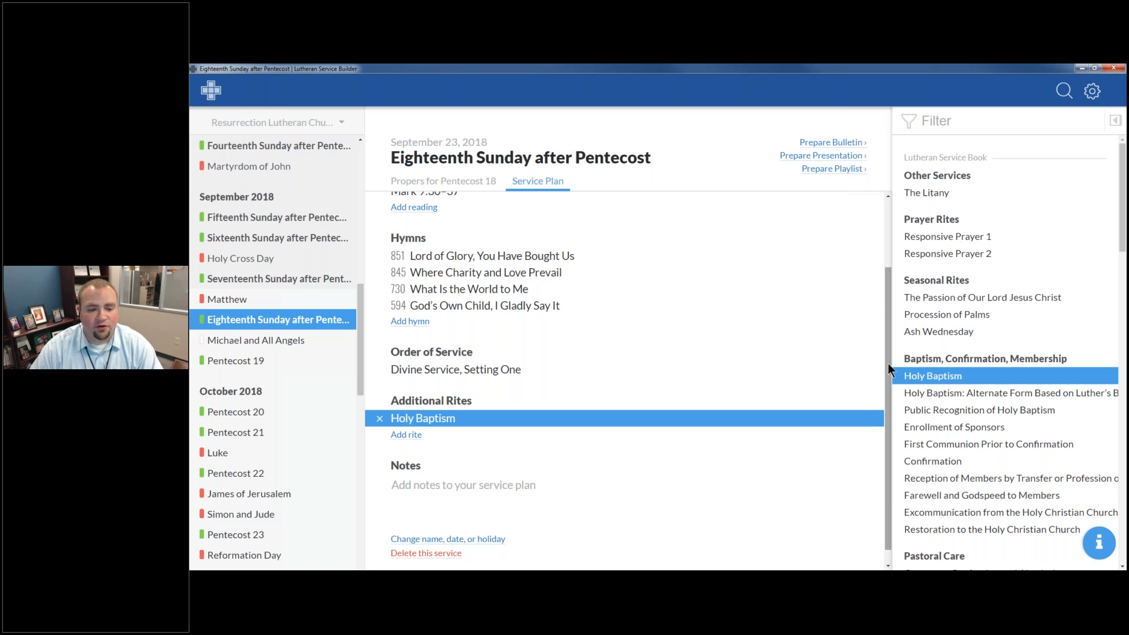
Add a service plan note naming the pastor who is preaching and stating that the Sunday School choir is singing.
left_click(512, 530)
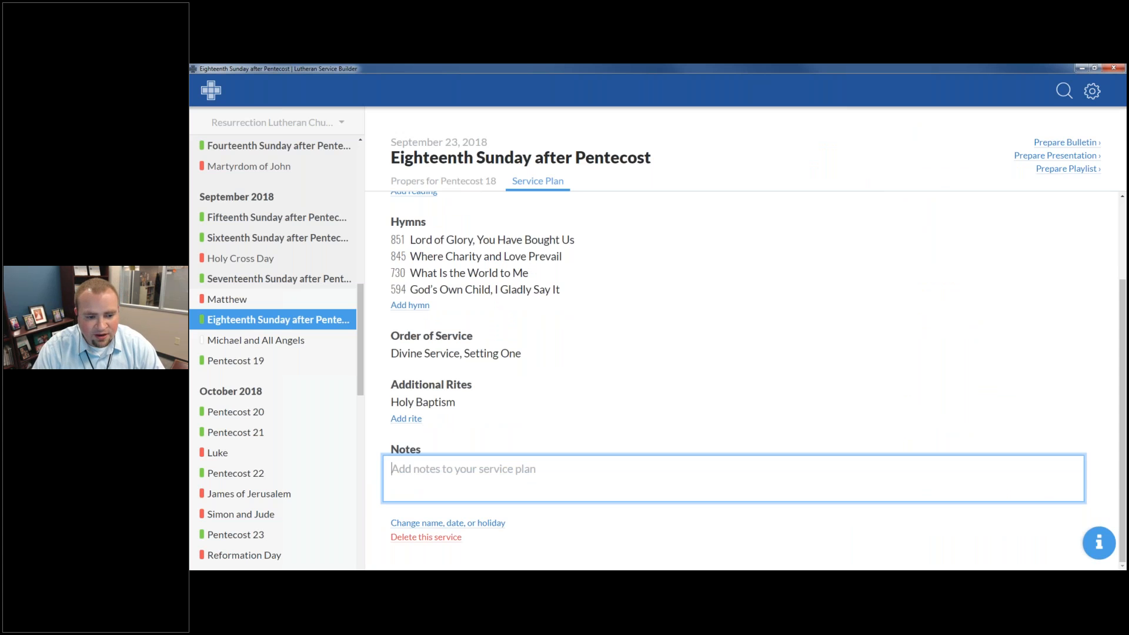
type("Pastor Sm")
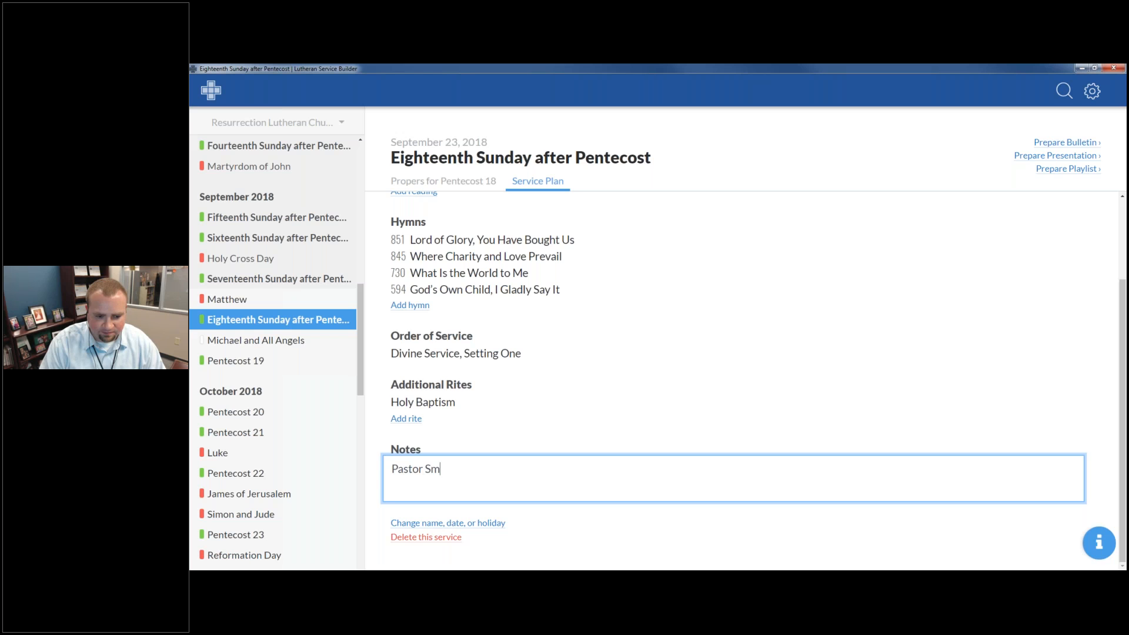
type("ith is preachin")
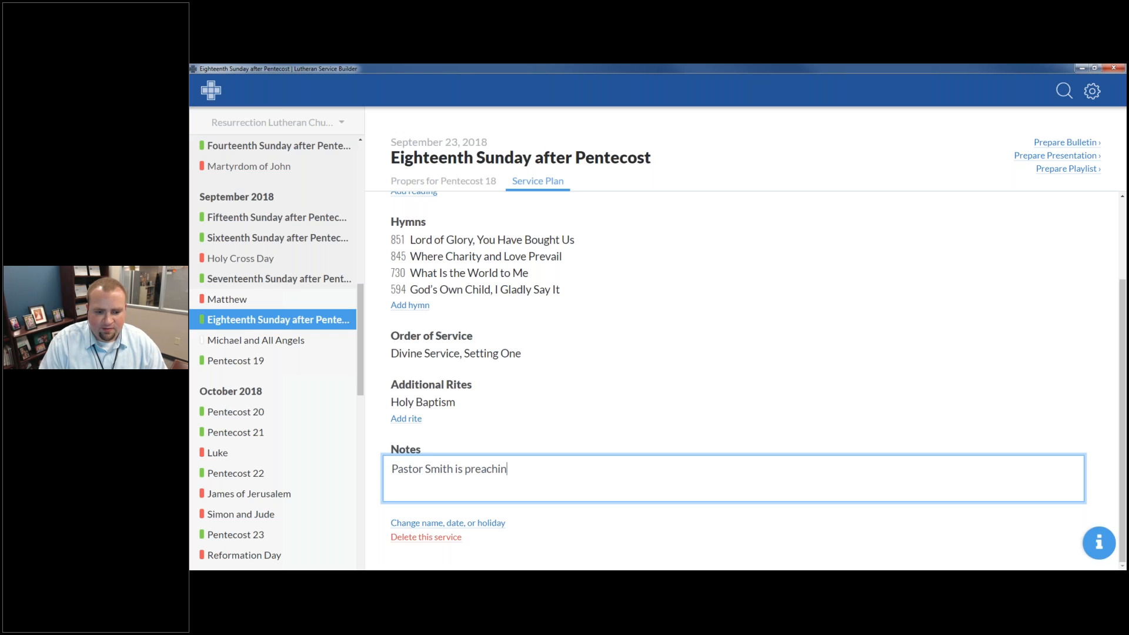
type("g, the Sunday")
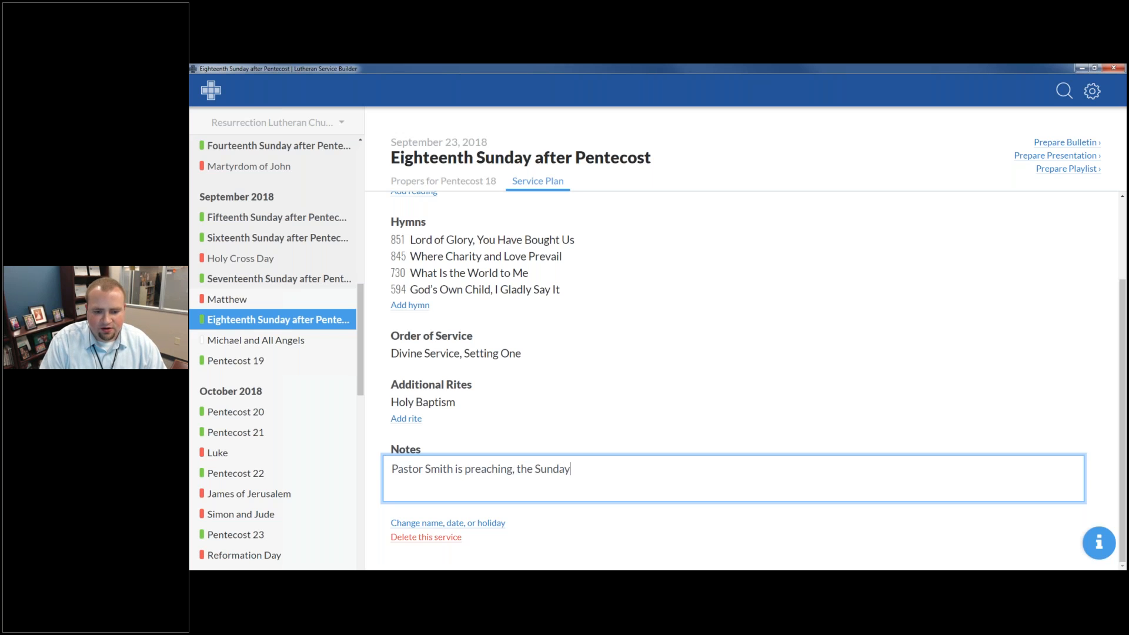
type(" Scholl")
type("l")
key("BackSpace")
key("BackSpace")
type("ol is")
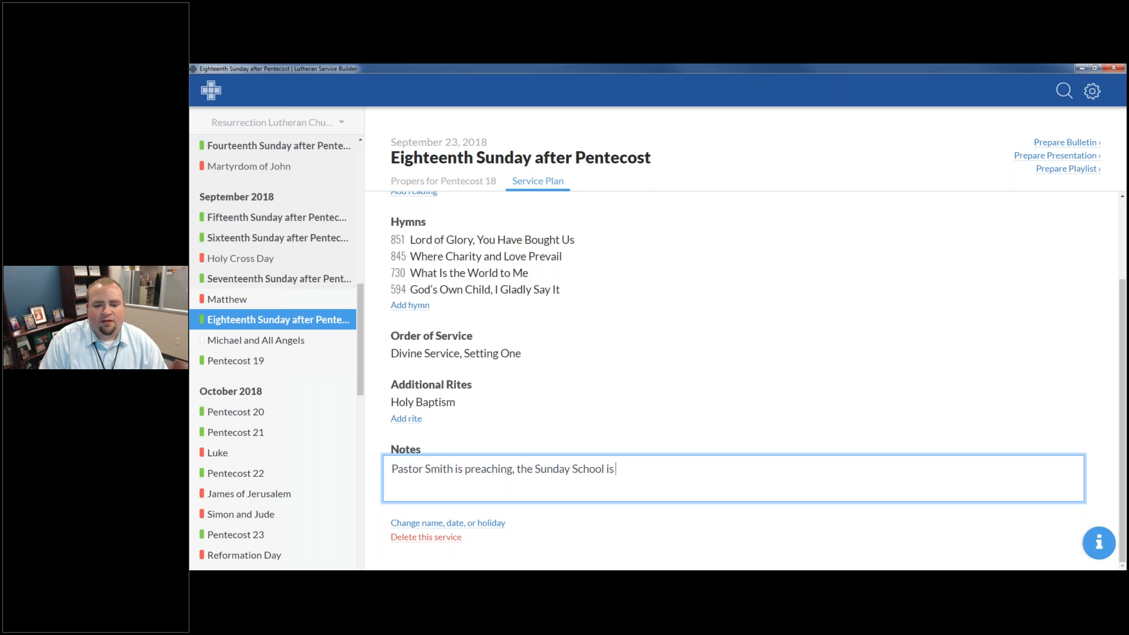
key("BackSpace")
key("BackSpace")
type("choir is singing")
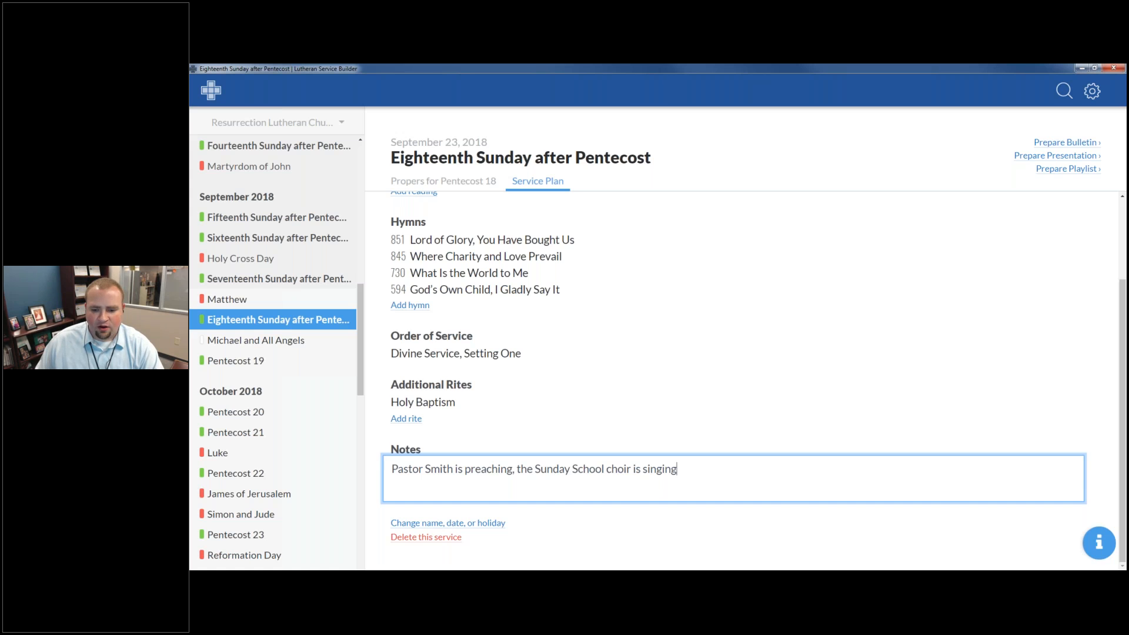
left_click(681, 435)
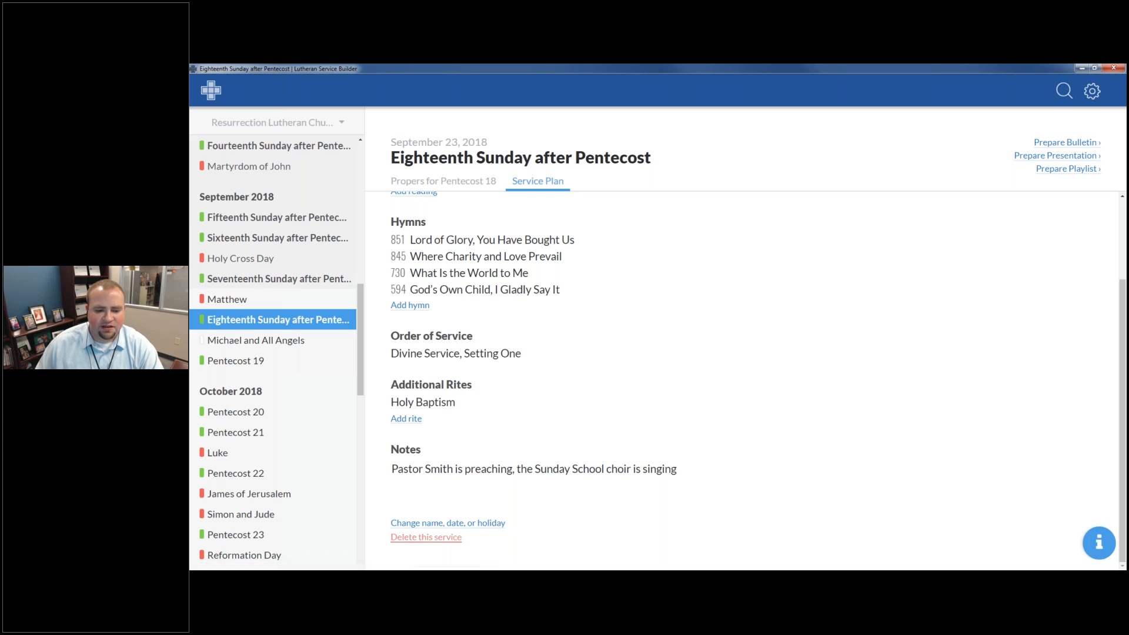
Review the holiday and occasion choices for the service, keep Pentecost 18, and rename the service as 18th Sunday after Pentecost.
left_click(499, 528)
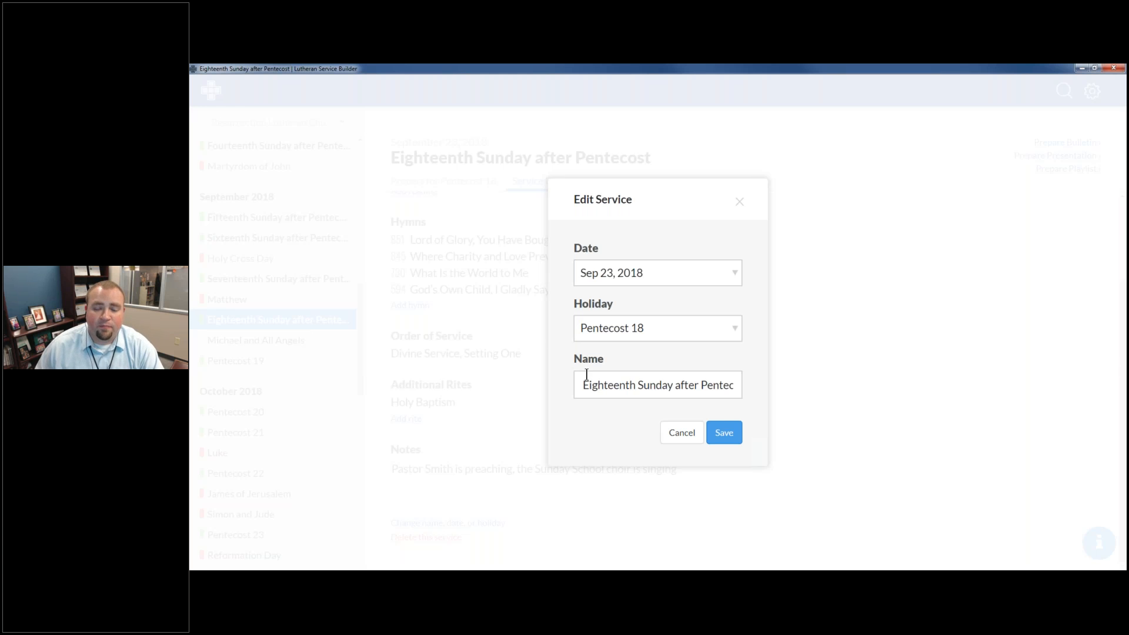
left_click(732, 328)
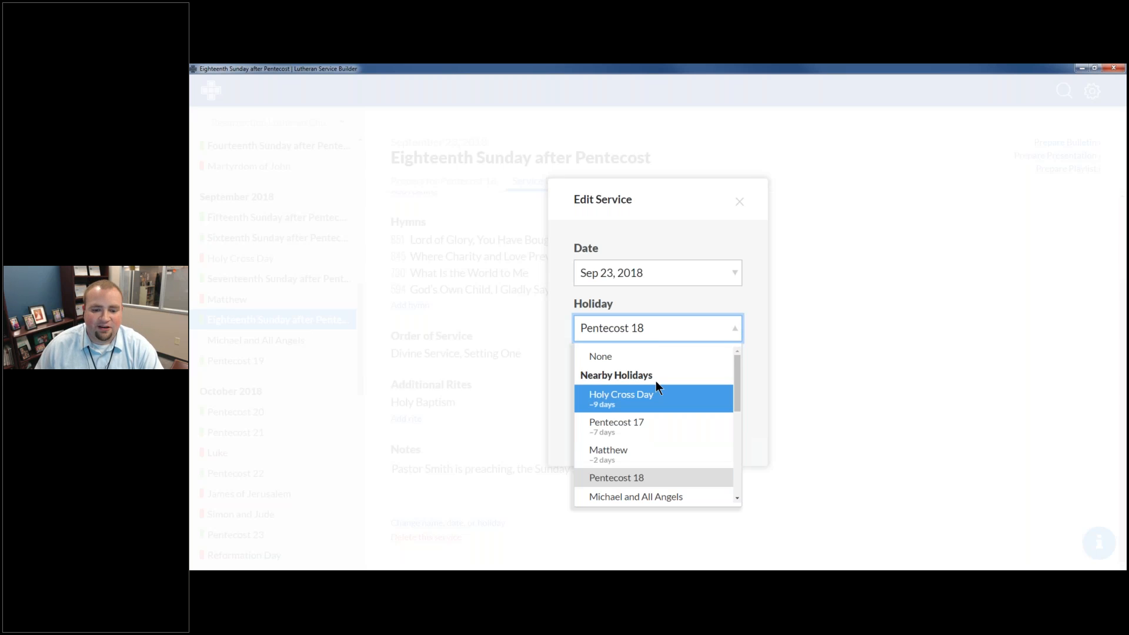
scroll(665, 445, "down", 3)
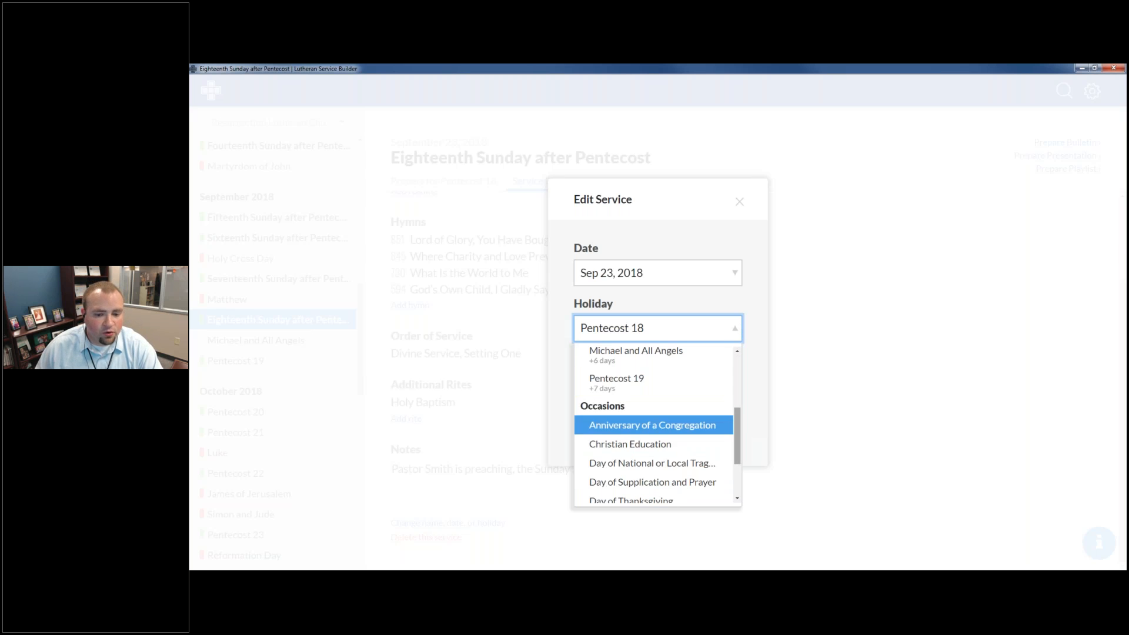
scroll(710, 456, "down", 2)
left_click(752, 314)
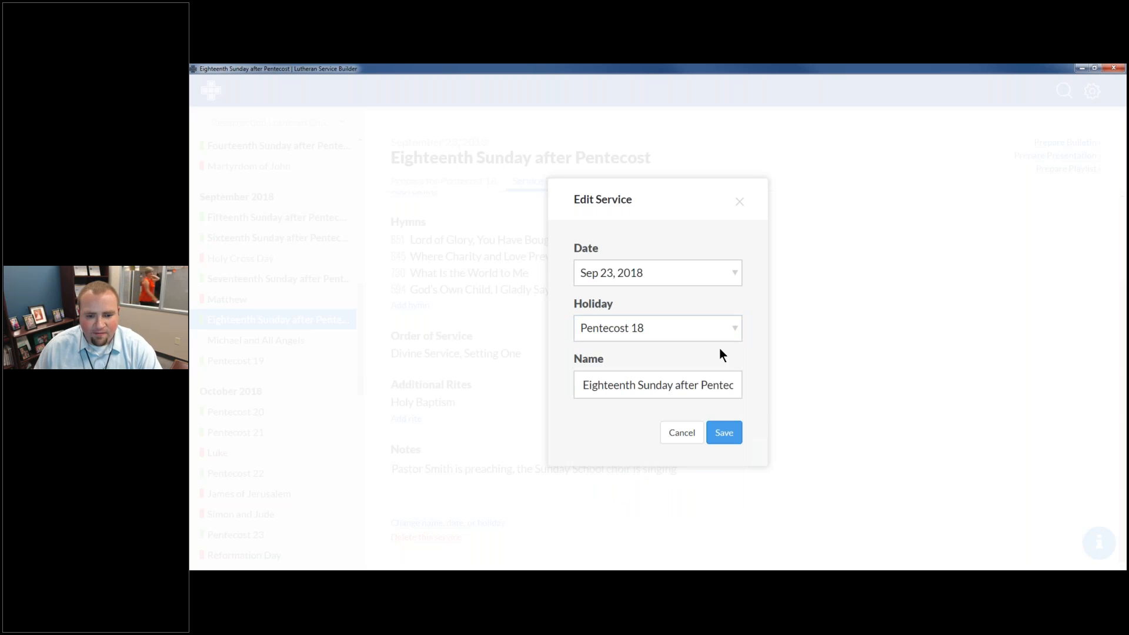
double_click(610, 385)
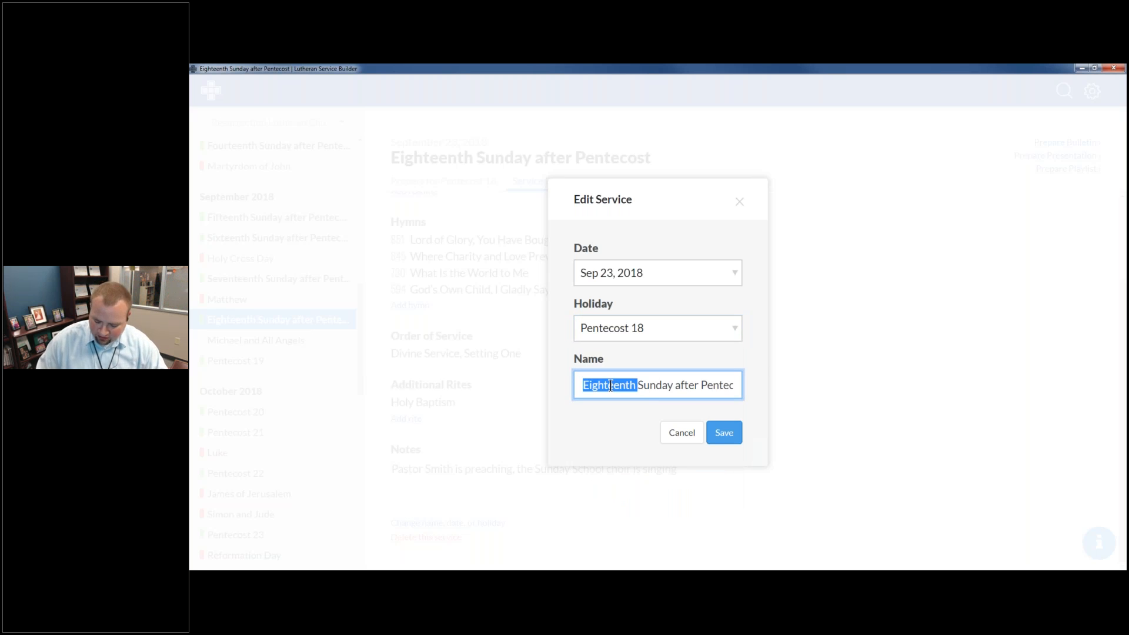
type("18th")
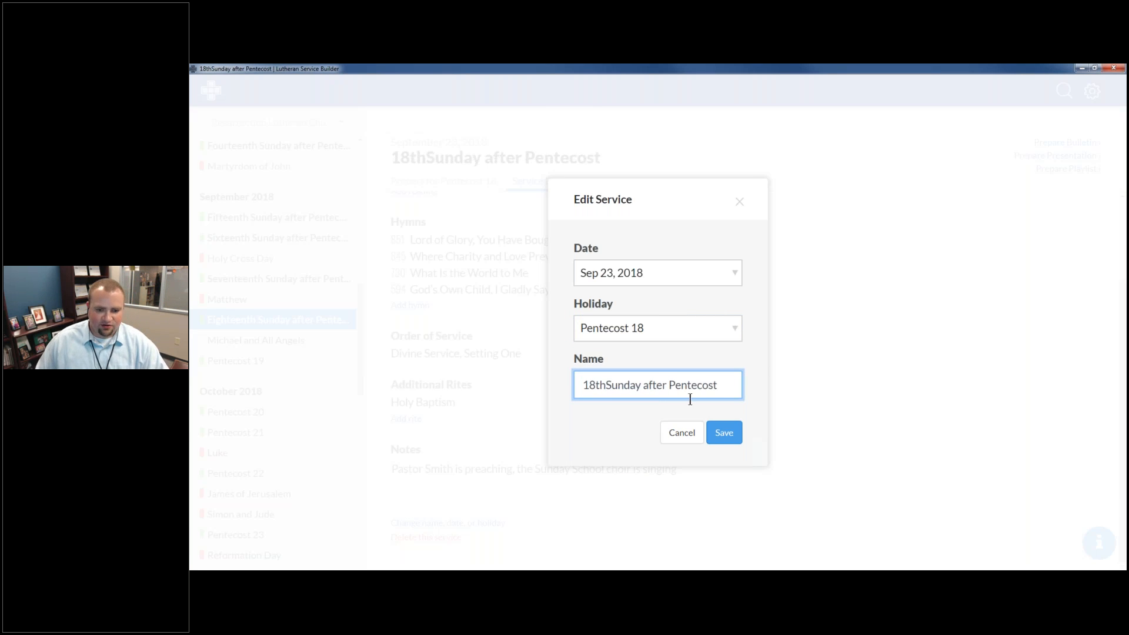
left_click(721, 436)
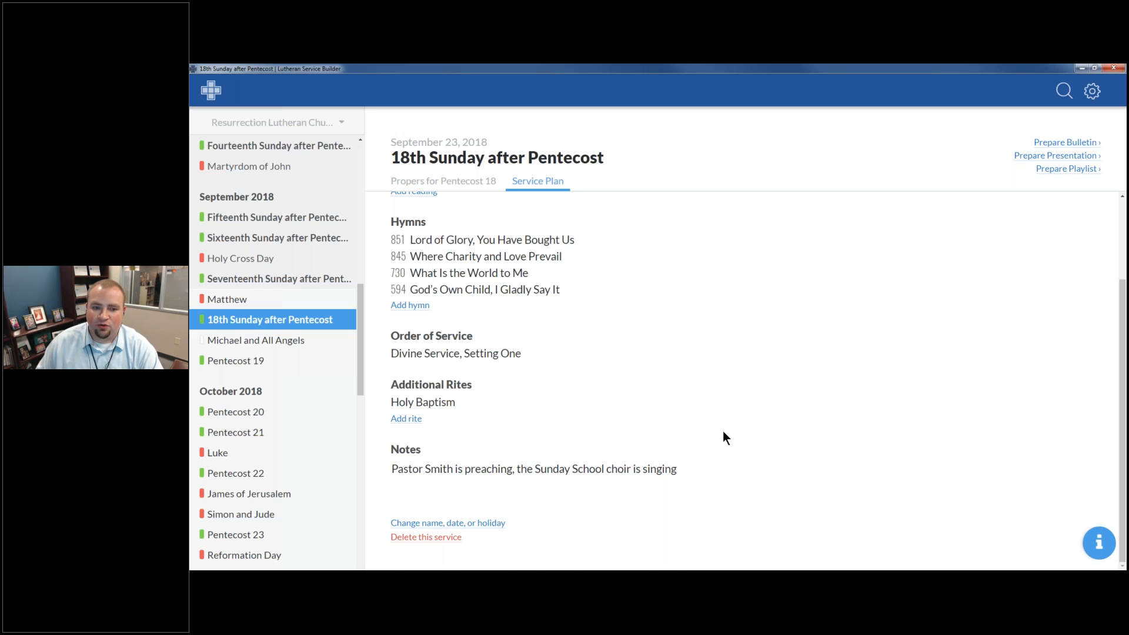
Open the service's bulletin for preparation and inspect the heading, Hymn of Invocation and rubric elements under Confession and Absolution.
scroll(817, 327, "up", 3)
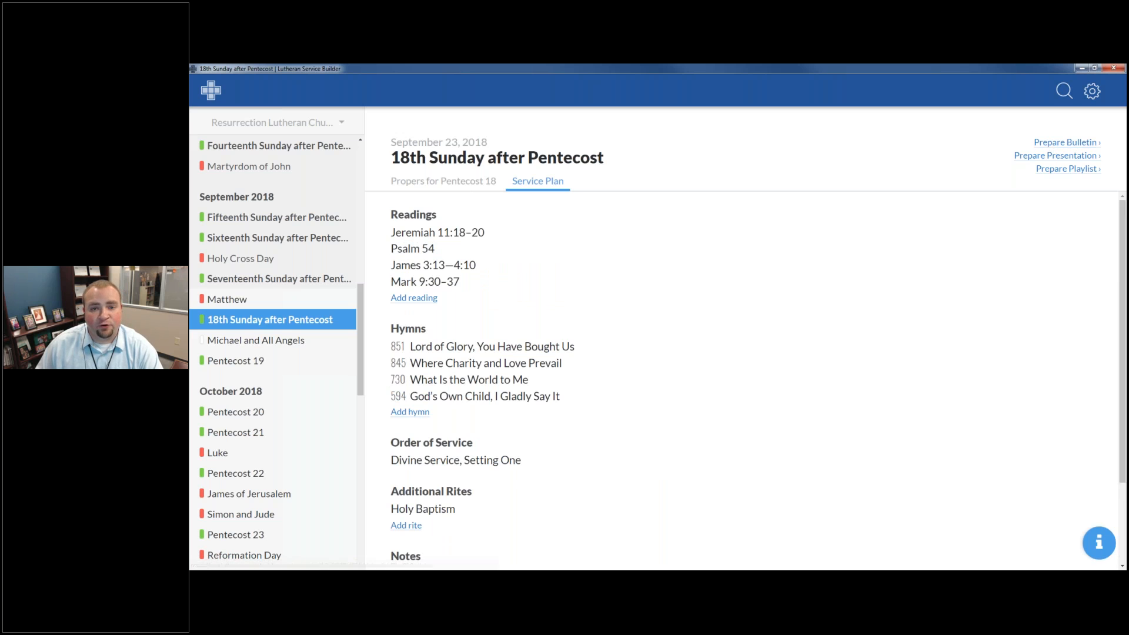
left_click(1070, 143)
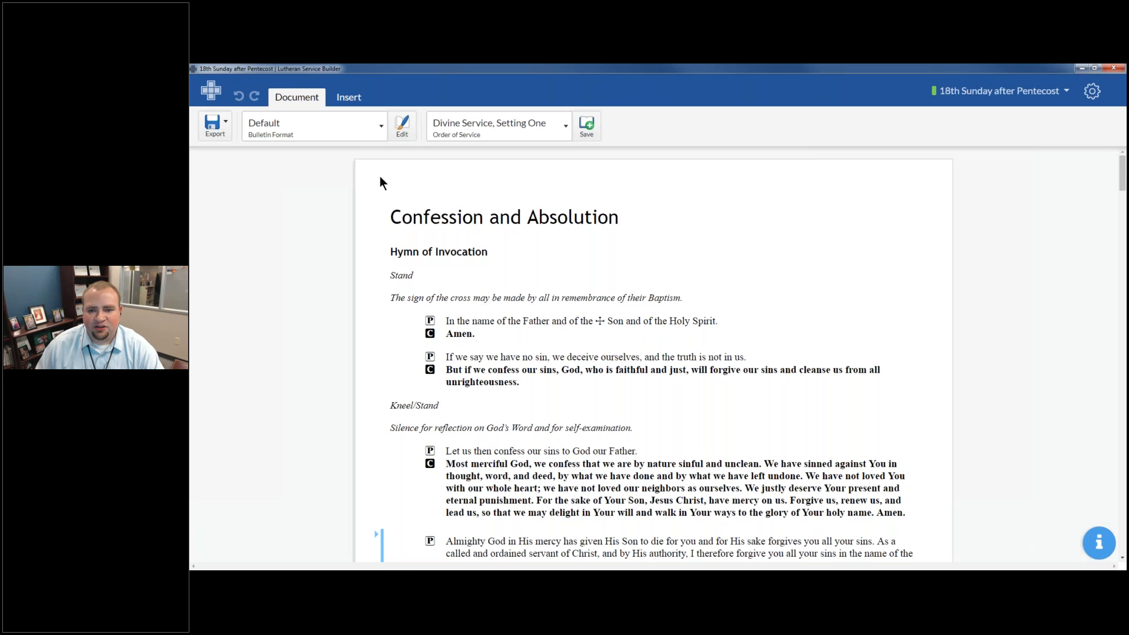
scroll(380, 180, "down", 1)
scroll(887, 337, "down", 3)
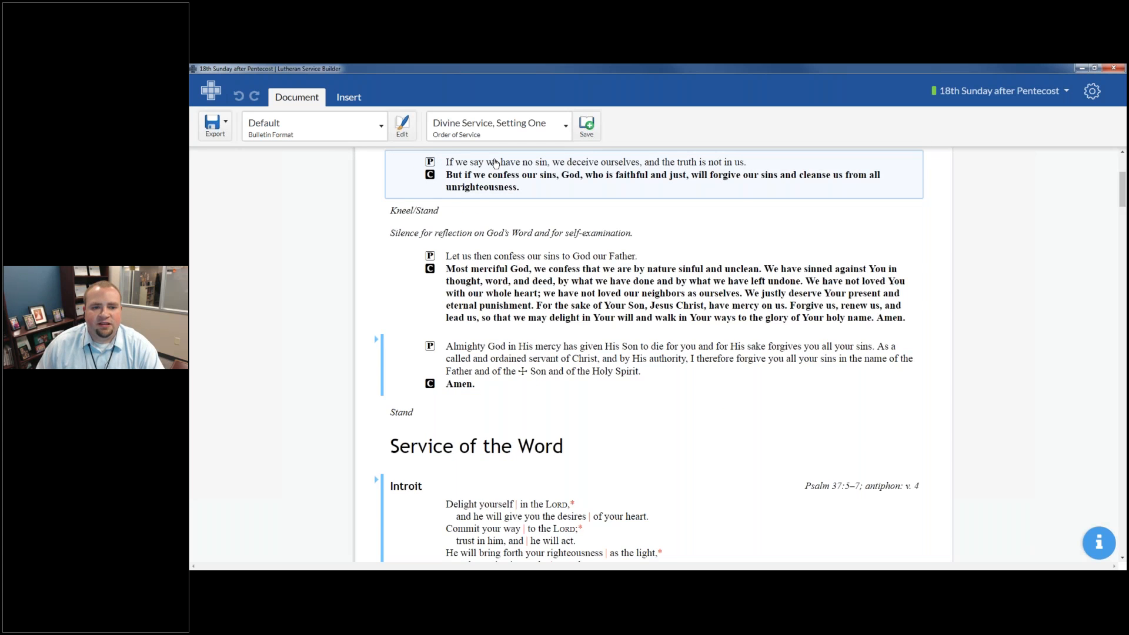
scroll(496, 156, "up", 4)
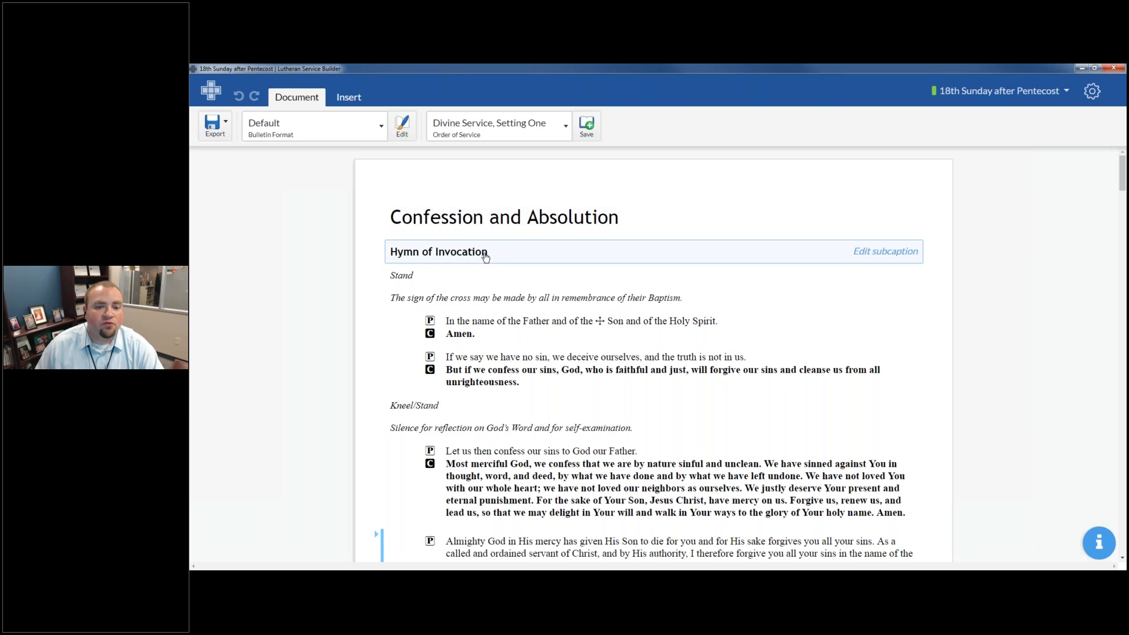
left_click(529, 214)
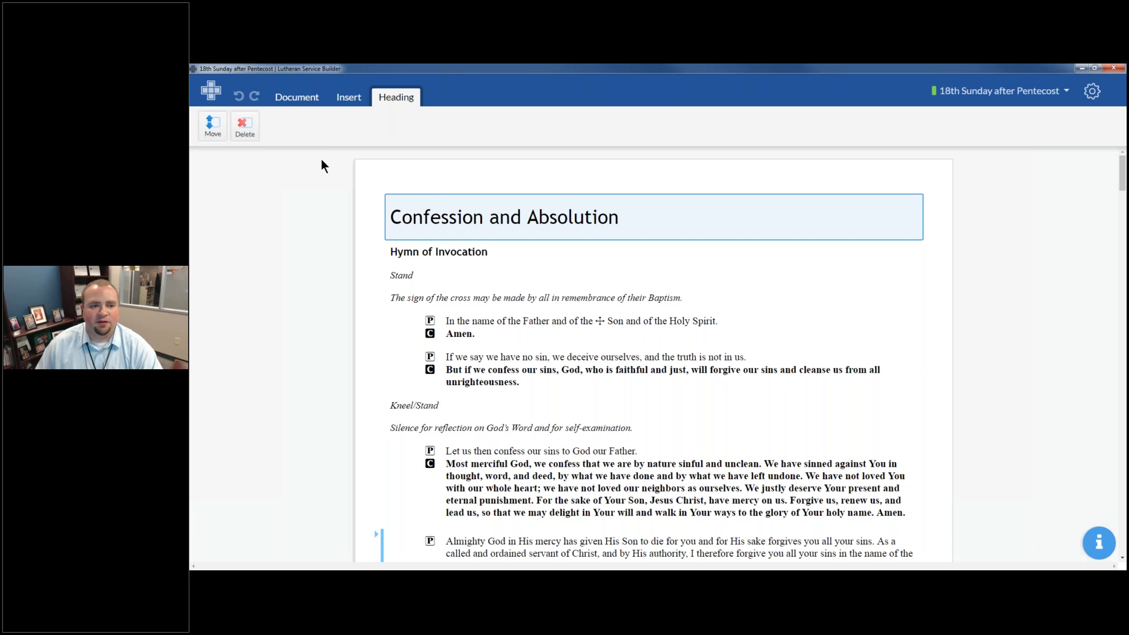
left_click(443, 254)
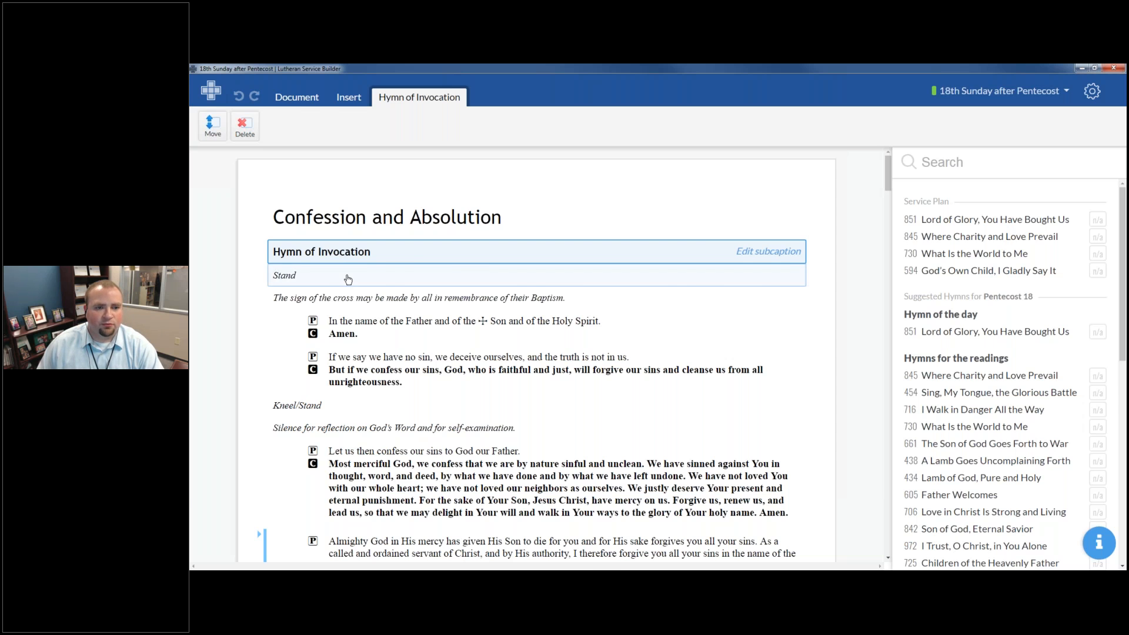
left_click(353, 297)
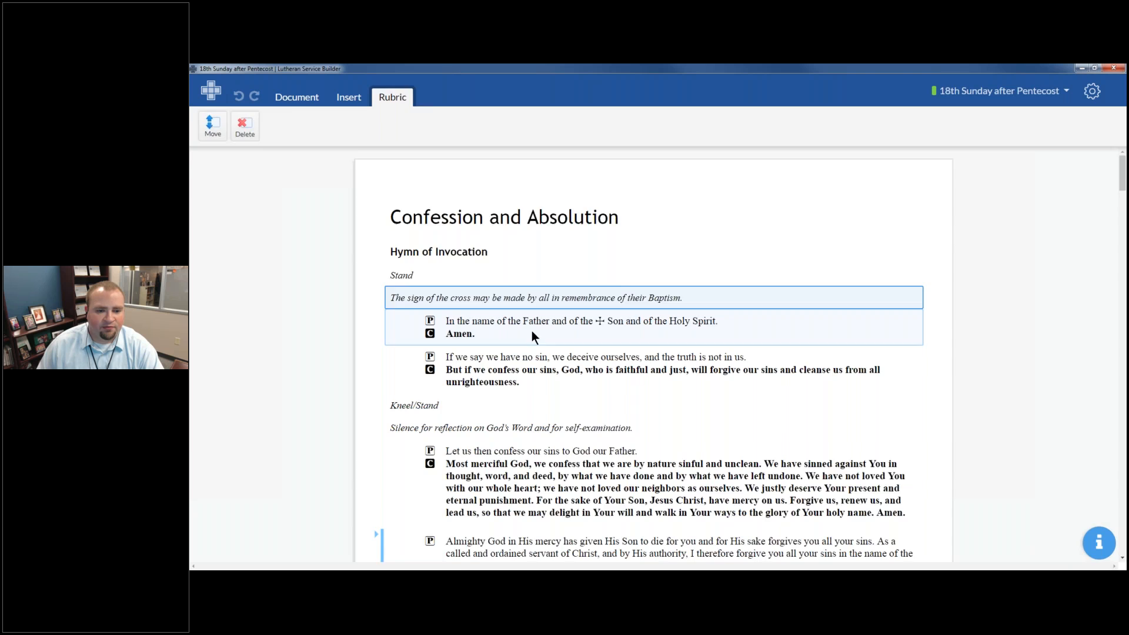
Show the captions of the Invocation and Exhortation in the bulletin and hide the text of both elements.
left_click(531, 330)
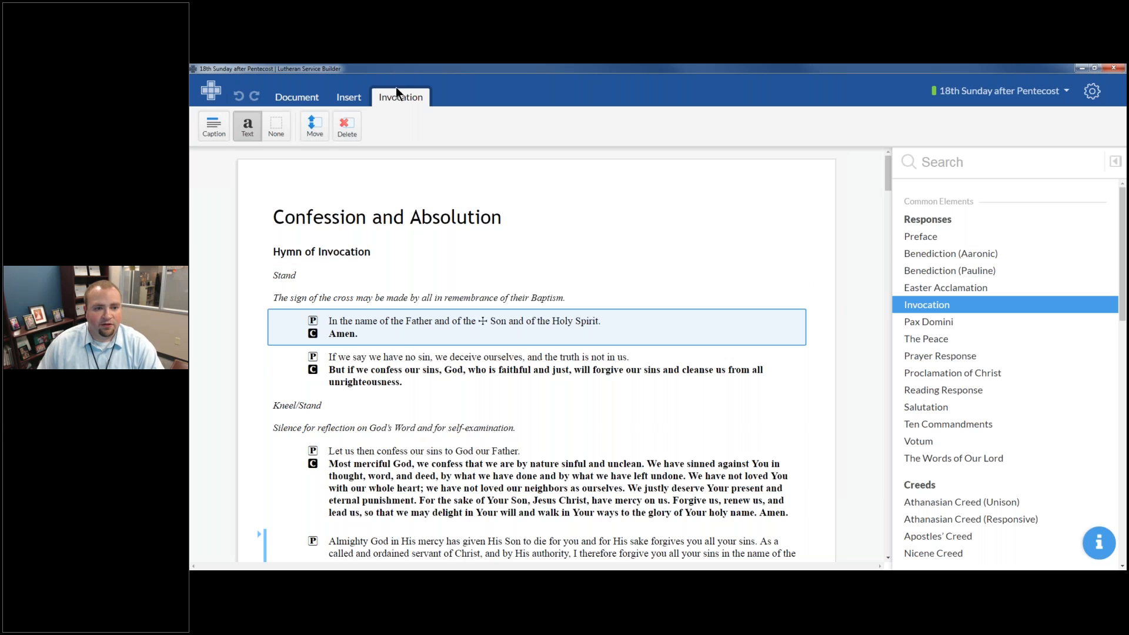
left_click(214, 125)
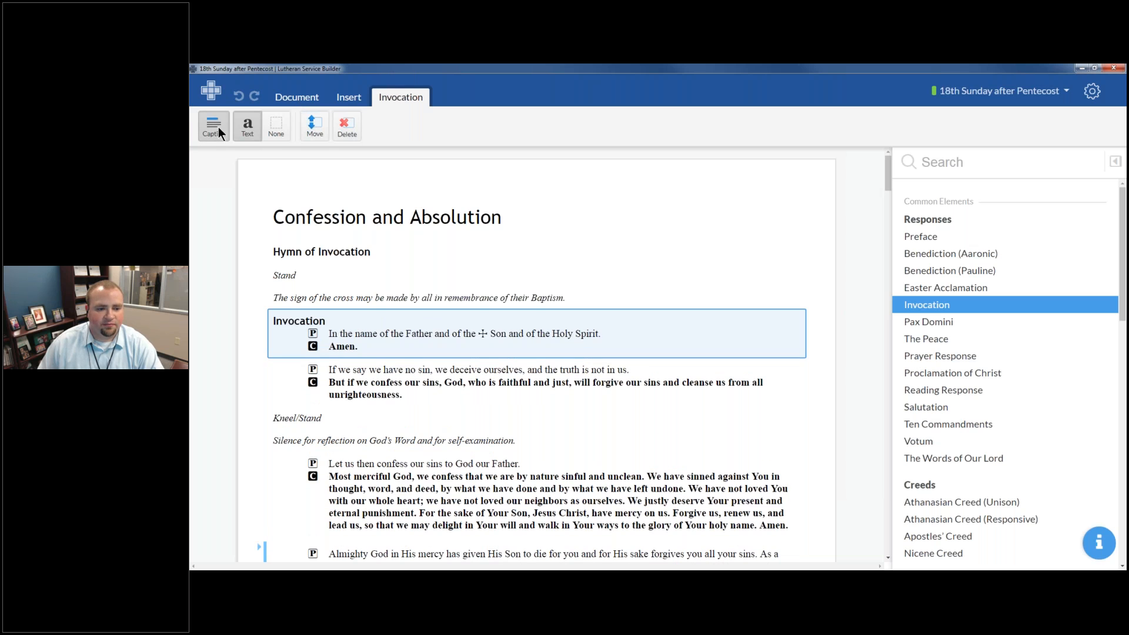
left_click(282, 121)
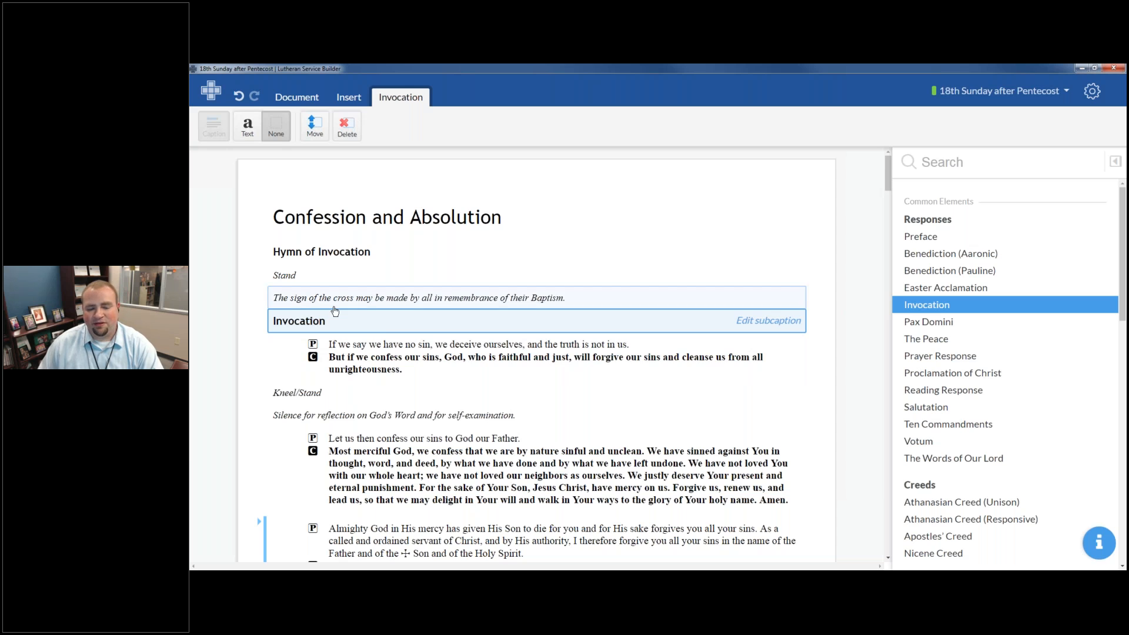
left_click(510, 353)
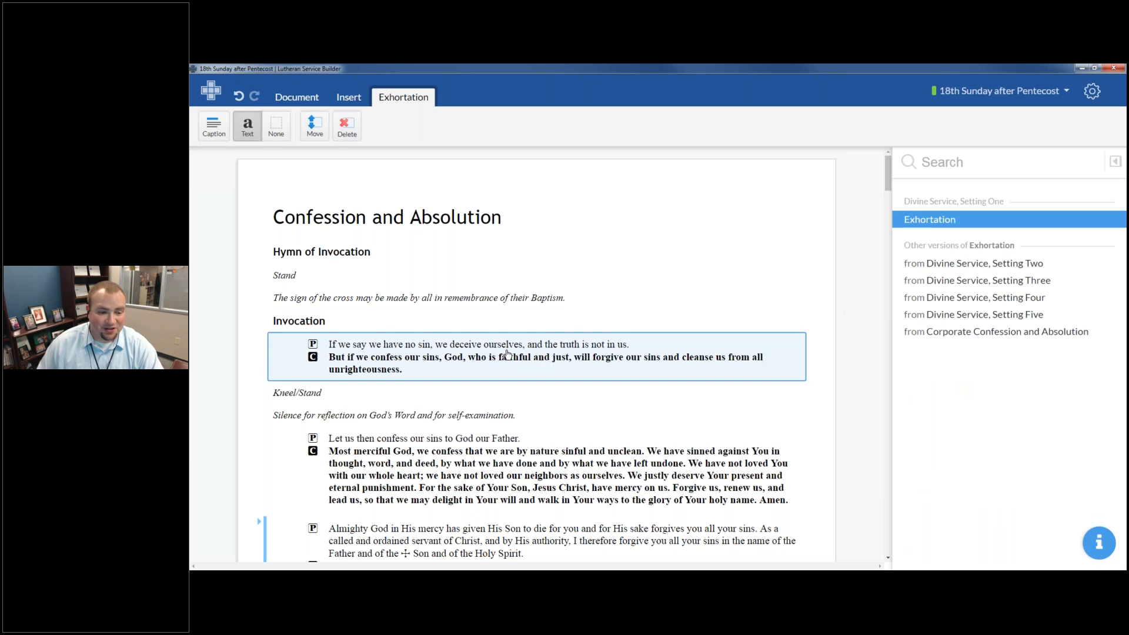
left_click(213, 133)
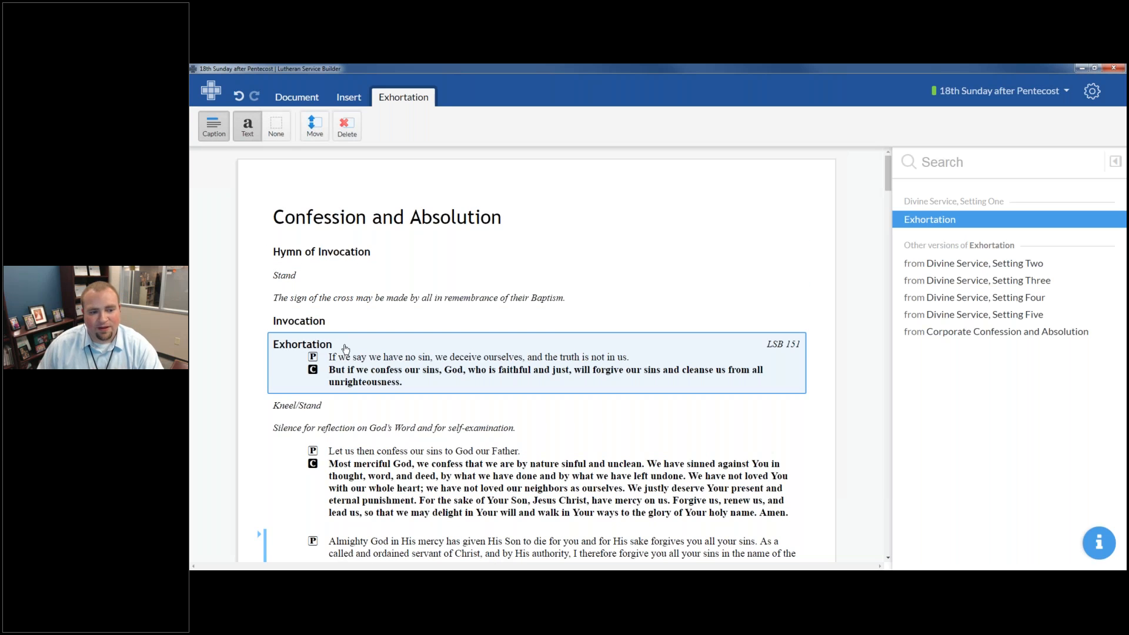
left_click(283, 129)
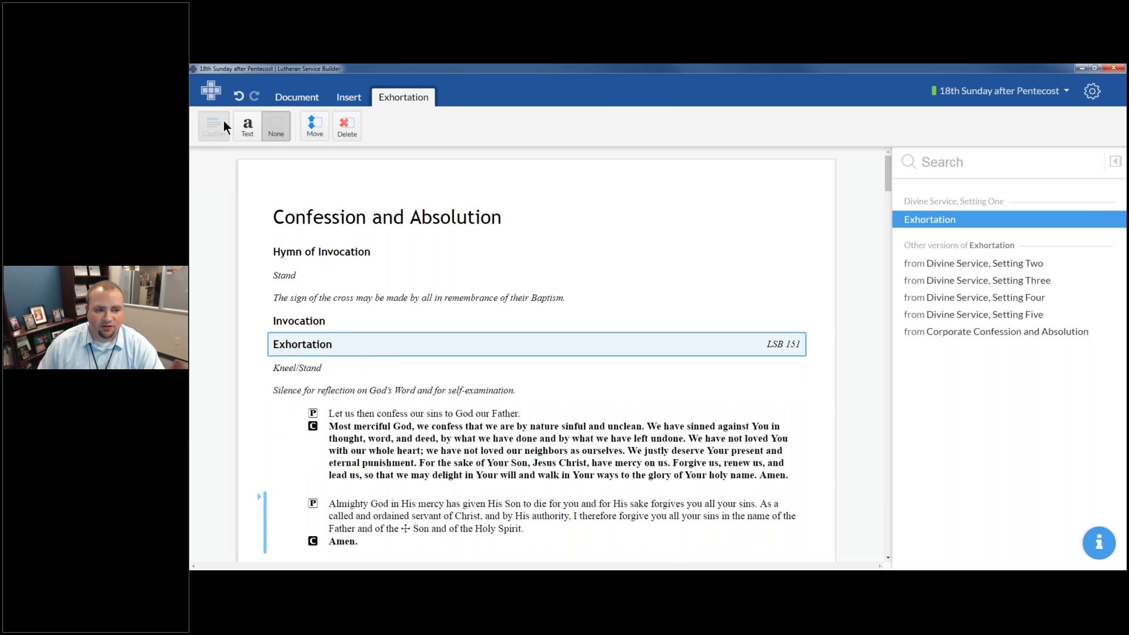
Restore the text of the Exhortation and Invocation and remove both captions.
left_click(244, 128)
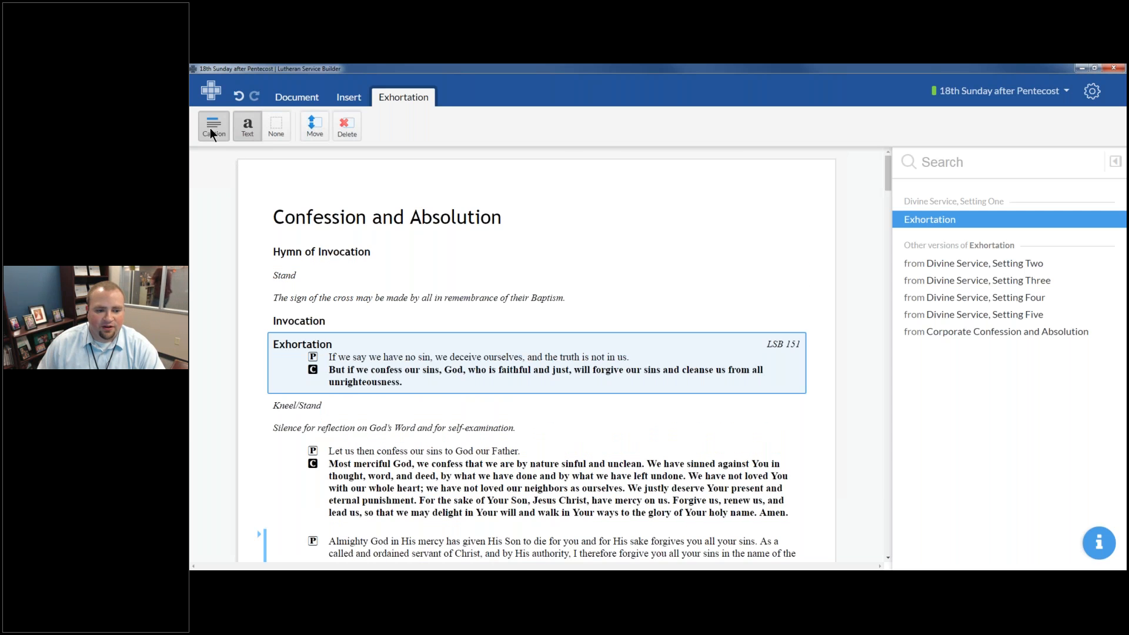
left_click(333, 320)
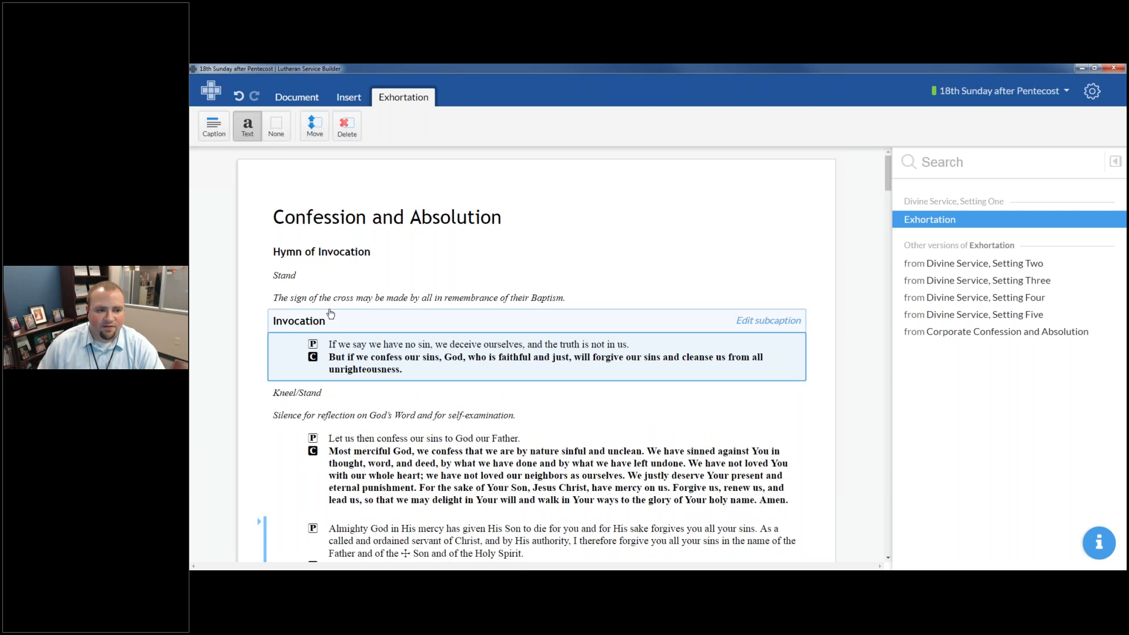
left_click(243, 127)
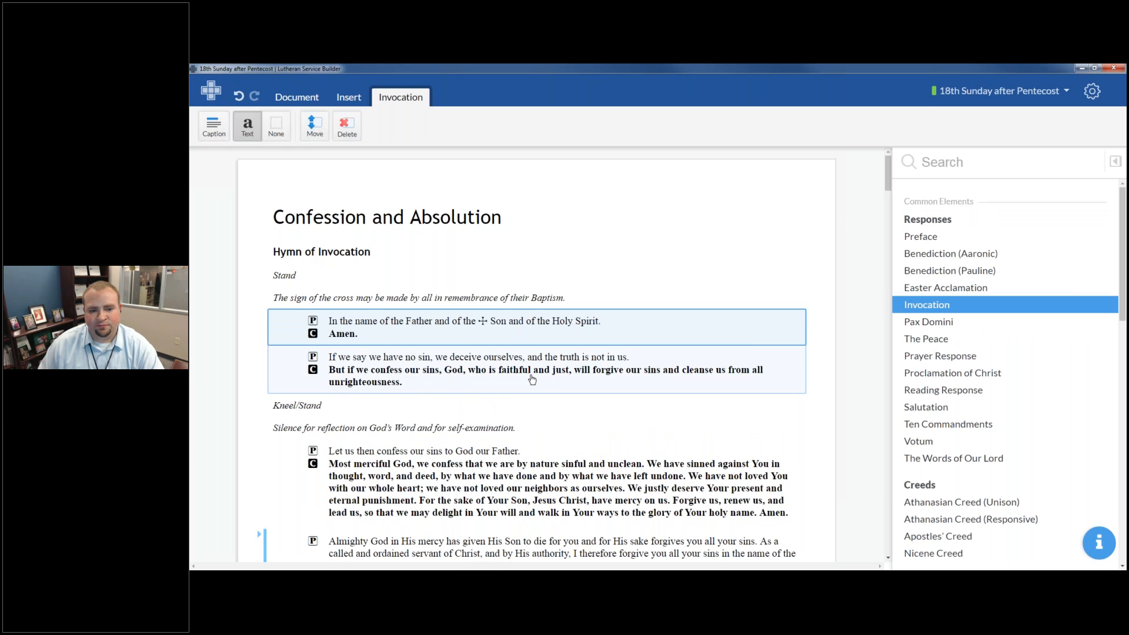
Review the common elements offered as replacements for the Invocation.
left_click(531, 377)
left_click(556, 335)
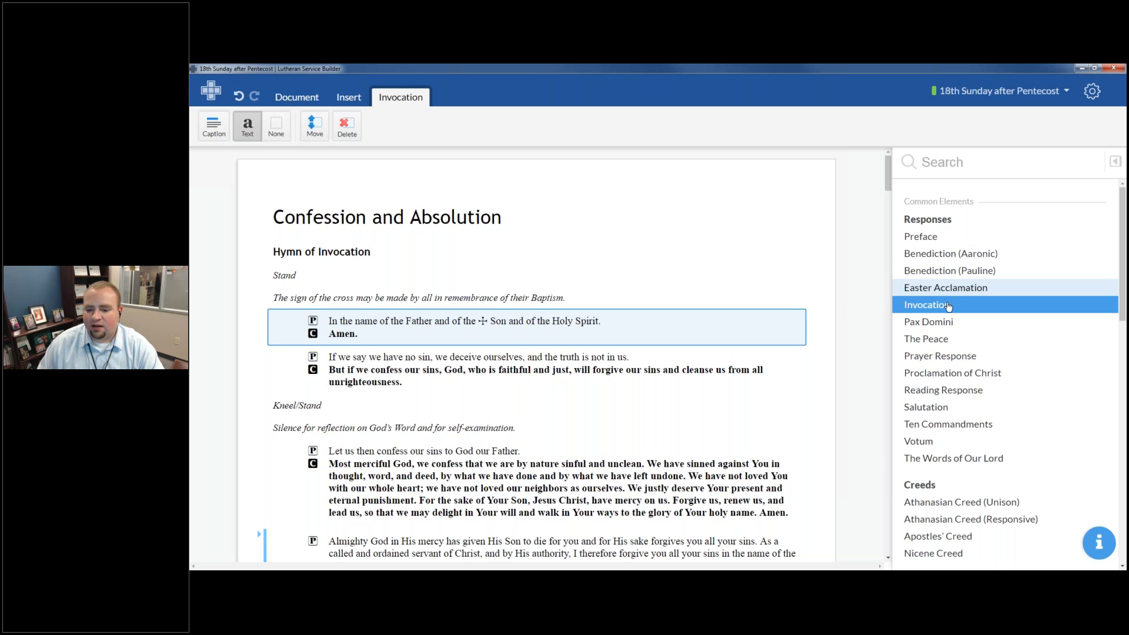
scroll(987, 322, "down", 4)
scroll(1015, 324, "up", 4)
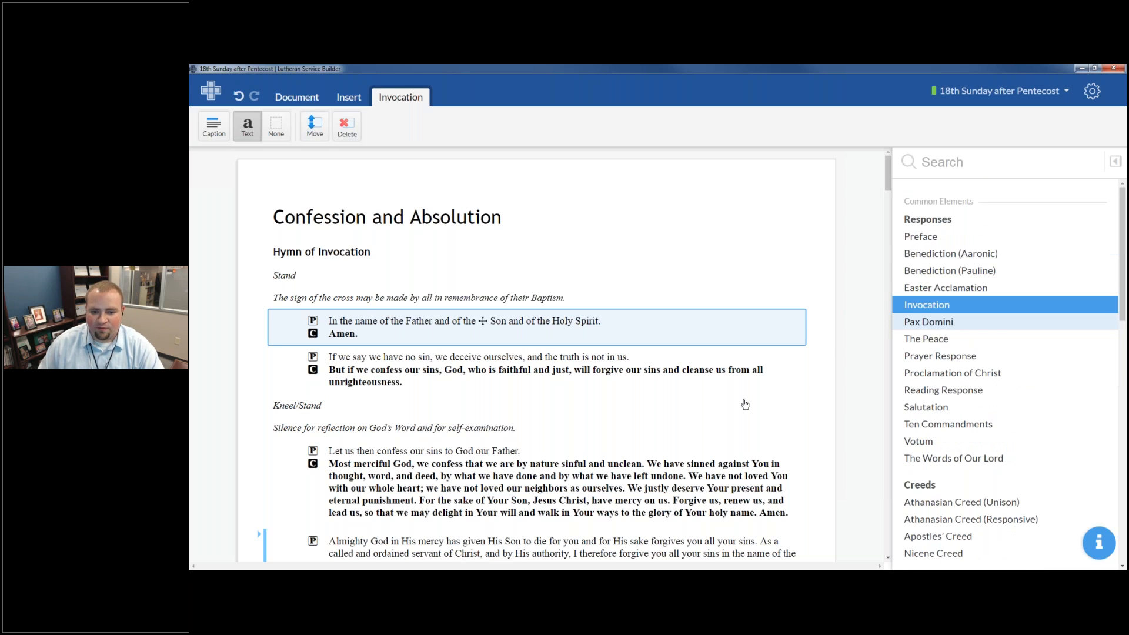
Try the Exhortation versions from Divine Service, Setting Two, Three and Four, and settle on the one from Setting Five.
left_click(764, 374)
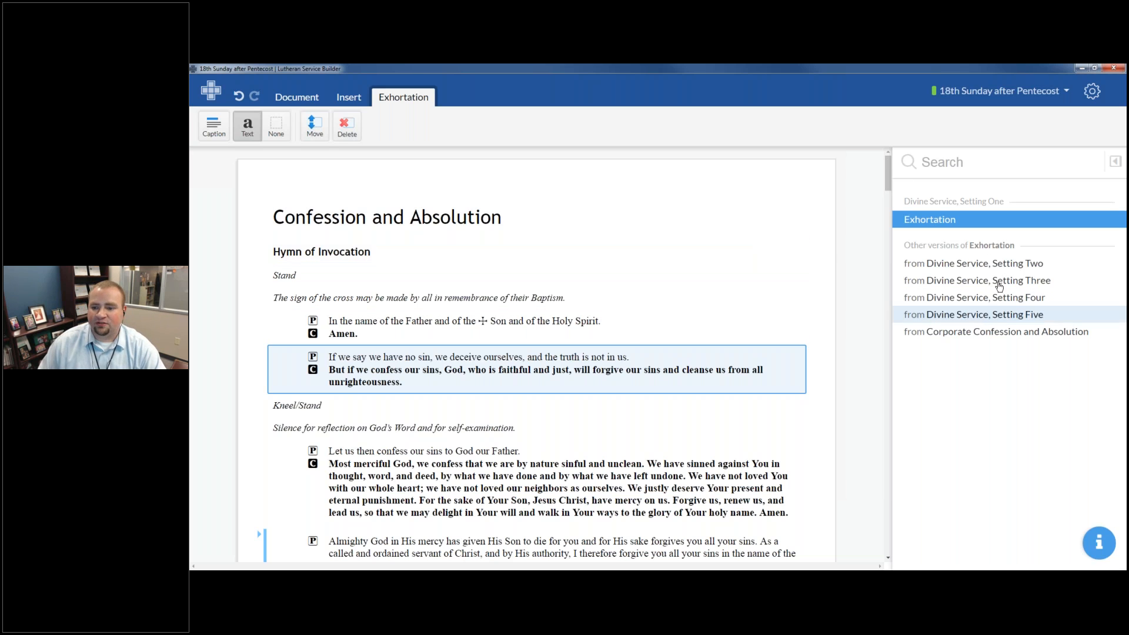
left_click(1013, 265)
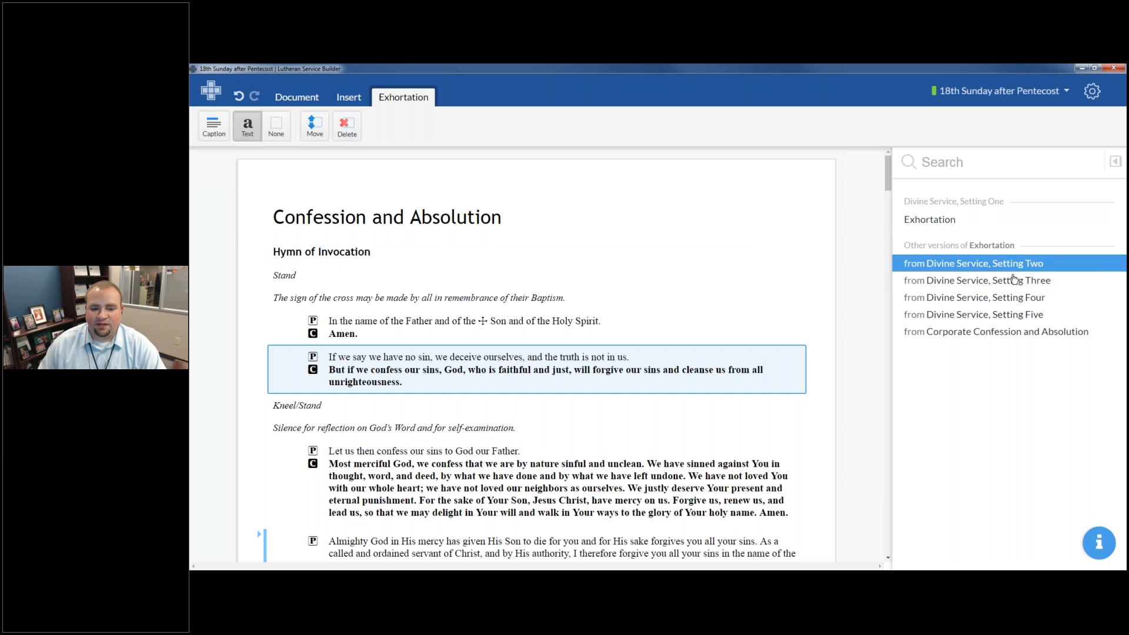
left_click(1011, 285)
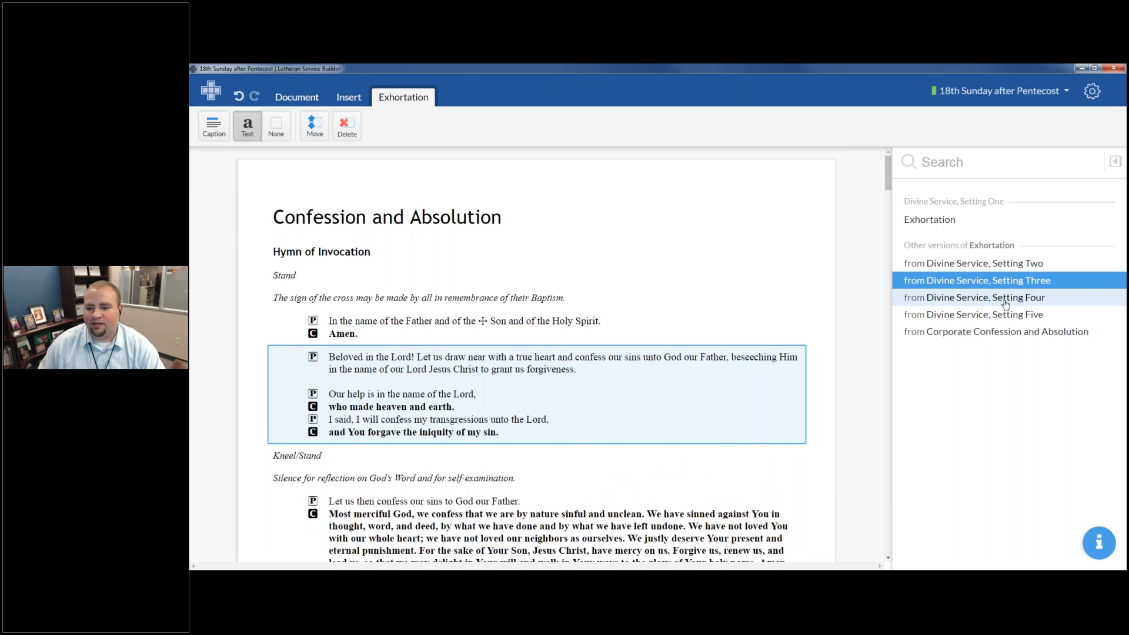
left_click(997, 298)
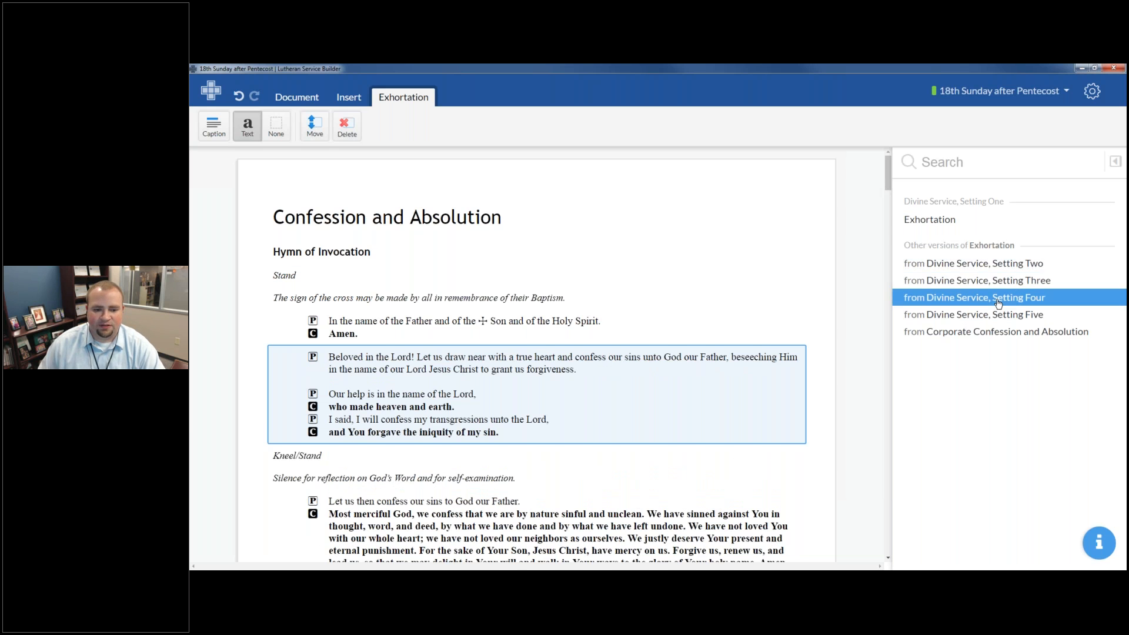
left_click(984, 315)
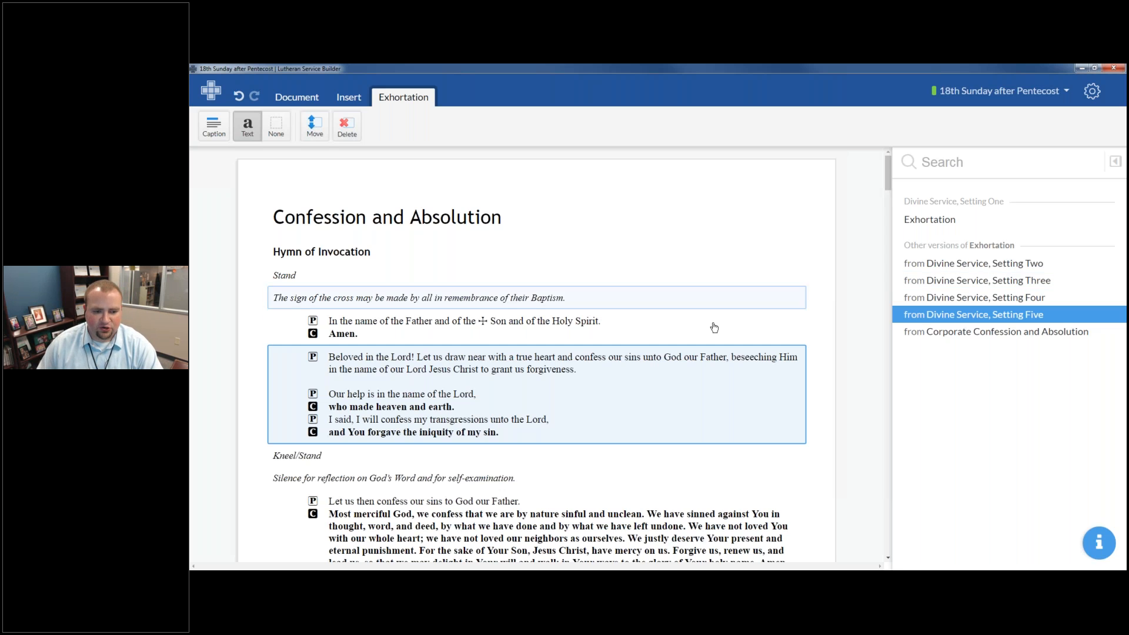
Show captions above the Exhortation and the Invocation while keeping their text.
left_click(213, 125)
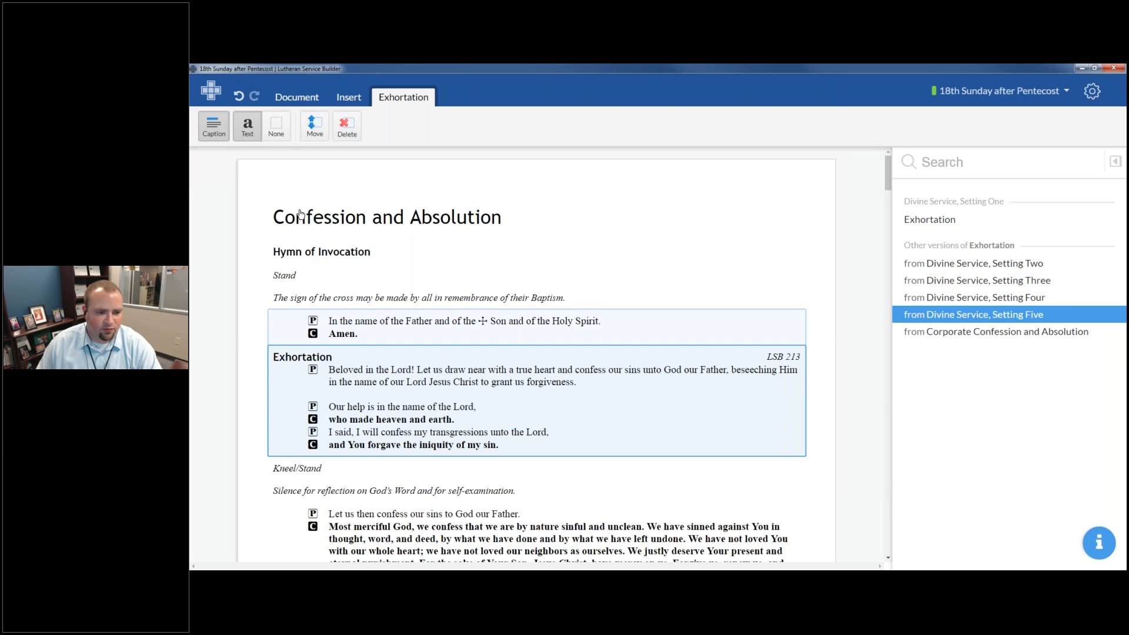
left_click(343, 334)
left_click(213, 126)
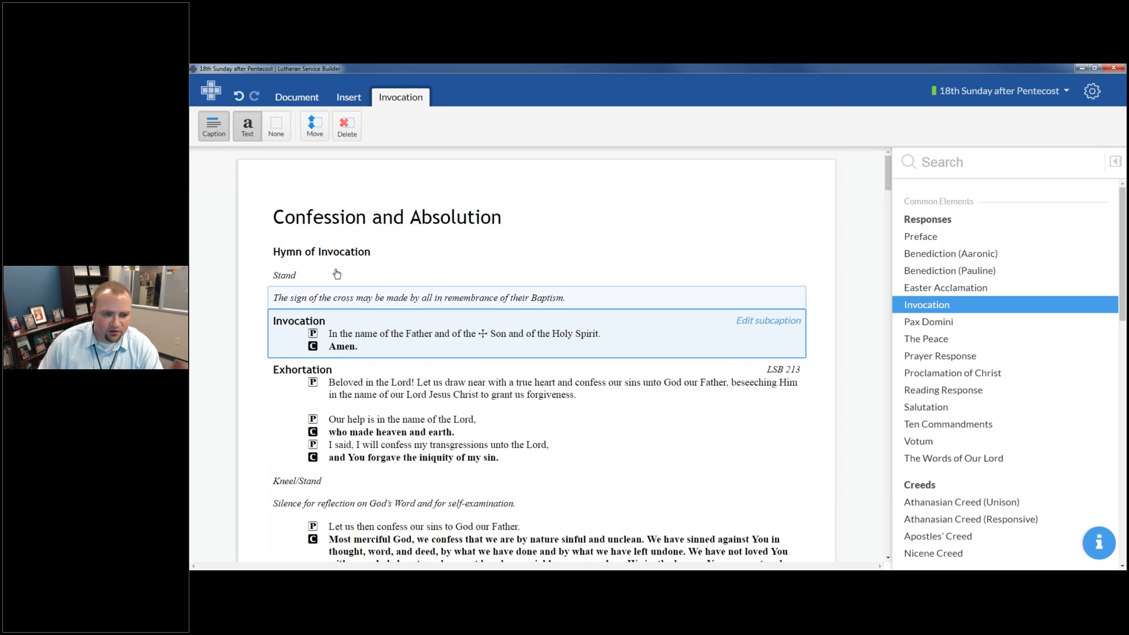
left_click(378, 221)
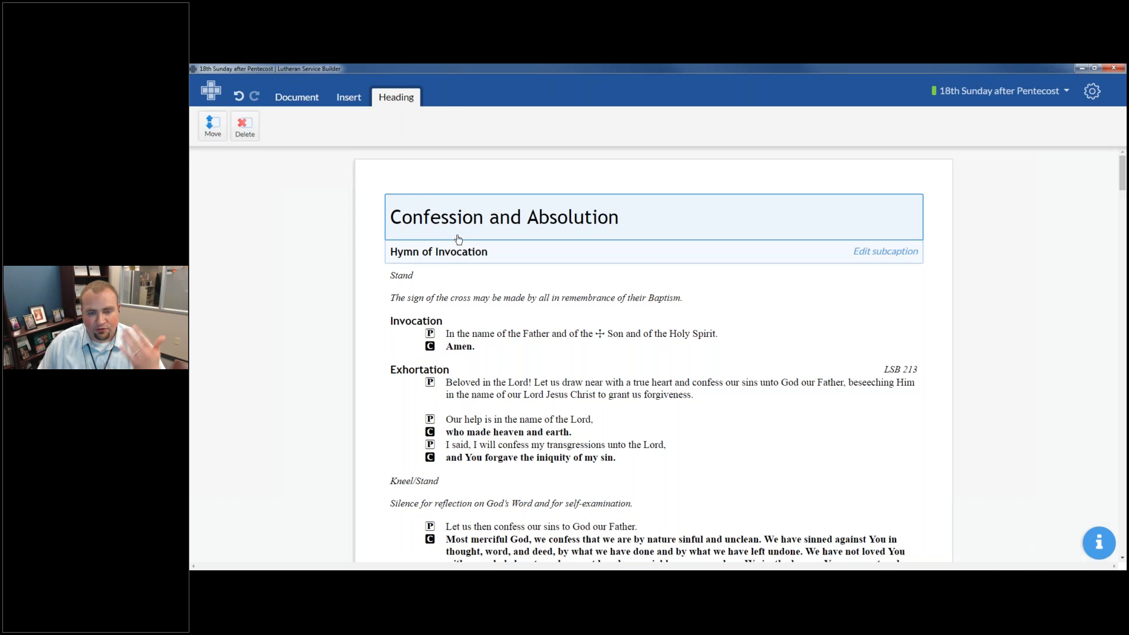
scroll(480, 225, "down", 3)
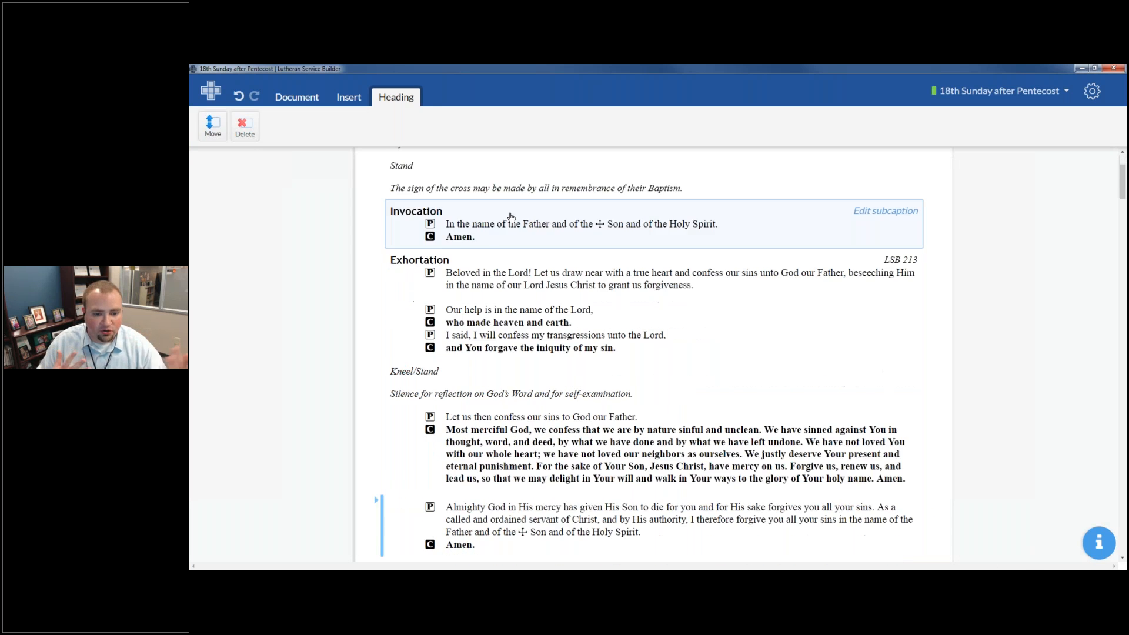
scroll(520, 237, "down", 5)
scroll(528, 222, "up", 8)
scroll(529, 221, "down", 5)
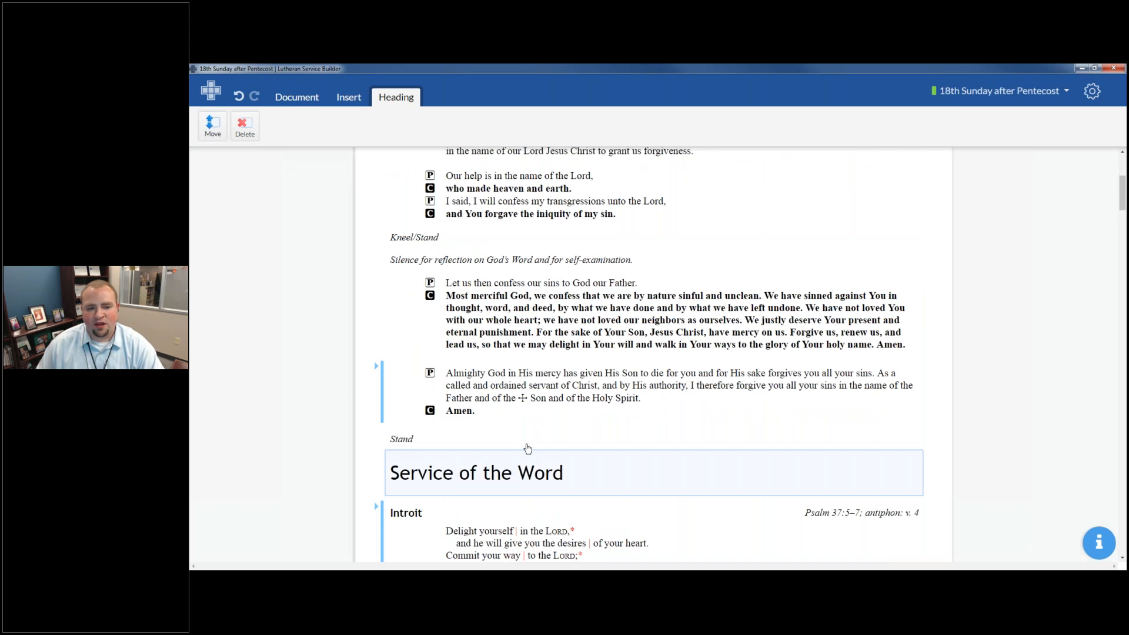
Delete the "Service of the Word" heading above the Introit.
scroll(528, 449, "down", 4)
scroll(528, 448, "up", 9)
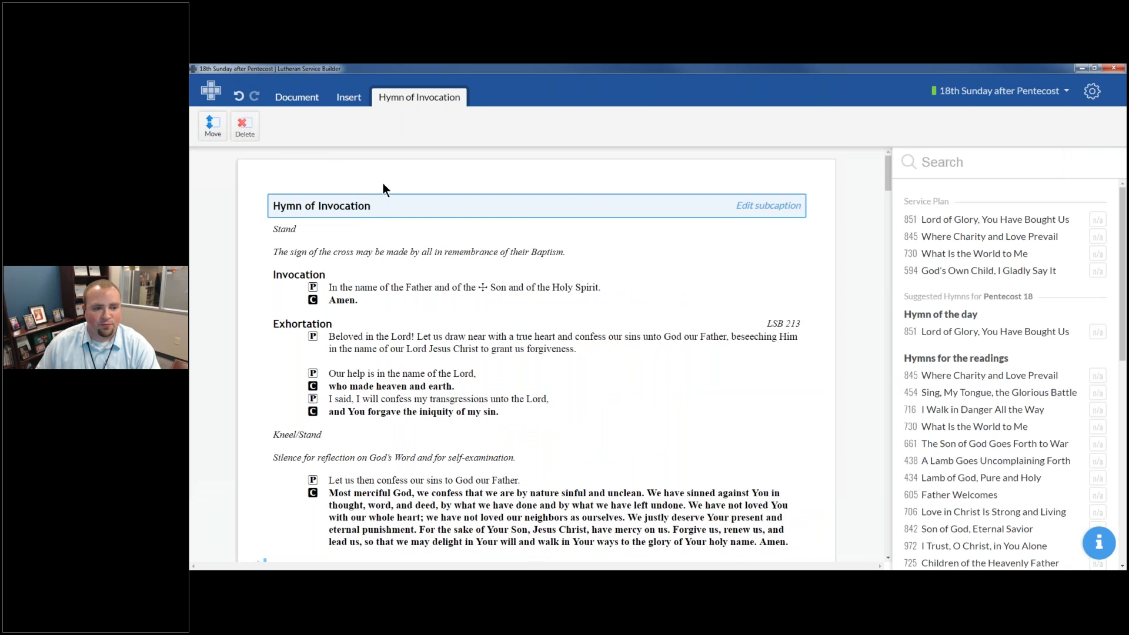
scroll(382, 189, "down", 6)
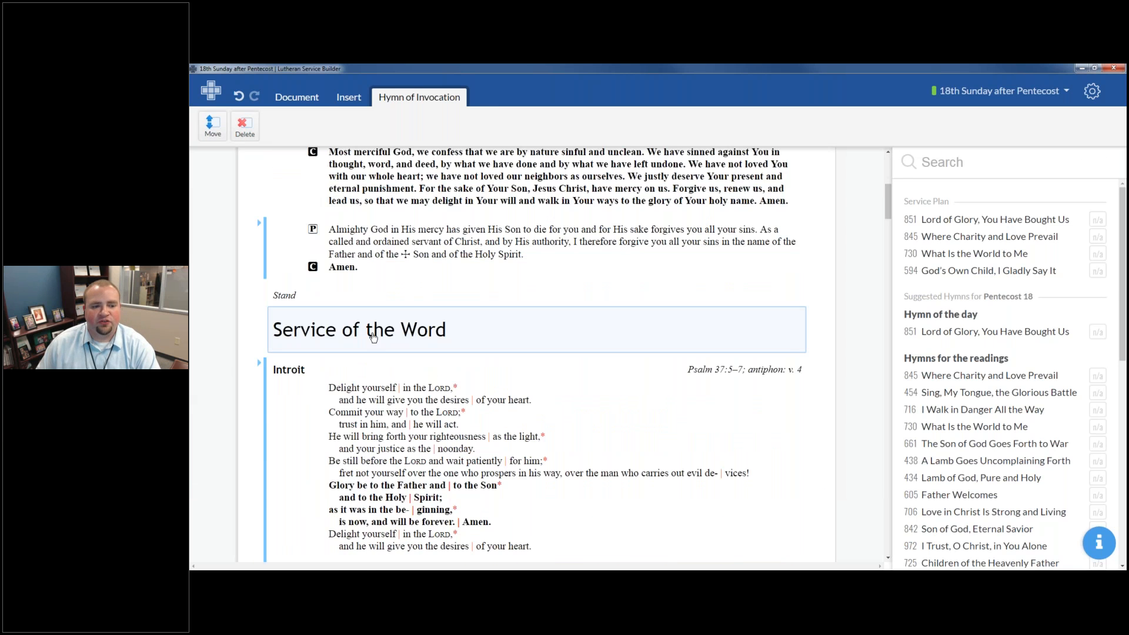
left_click(373, 335)
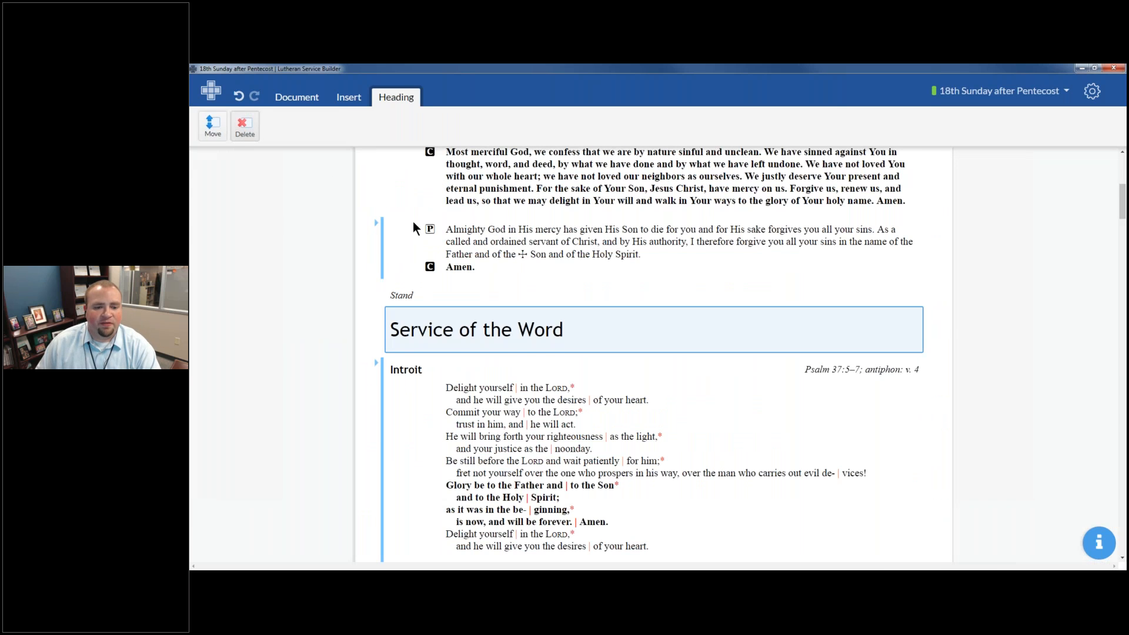
key("Delete")
Delete the "Service of the Sacrament" heading between the Offertory and the Preface.
scroll(440, 366, "down", 12)
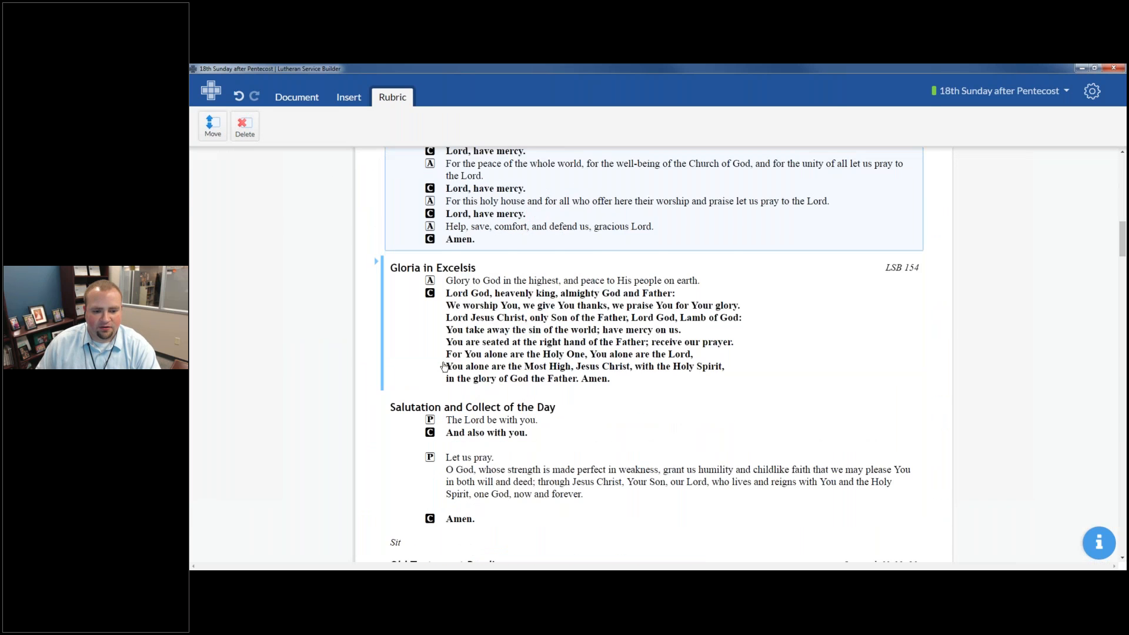
scroll(441, 366, "down", 20)
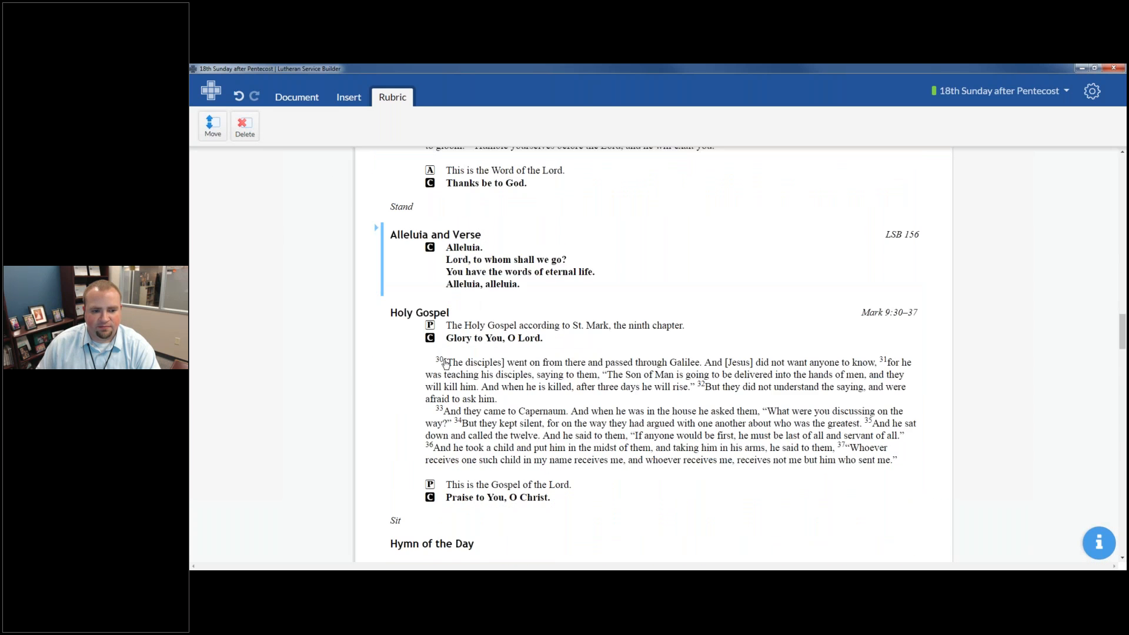
scroll(447, 365, "down", 10)
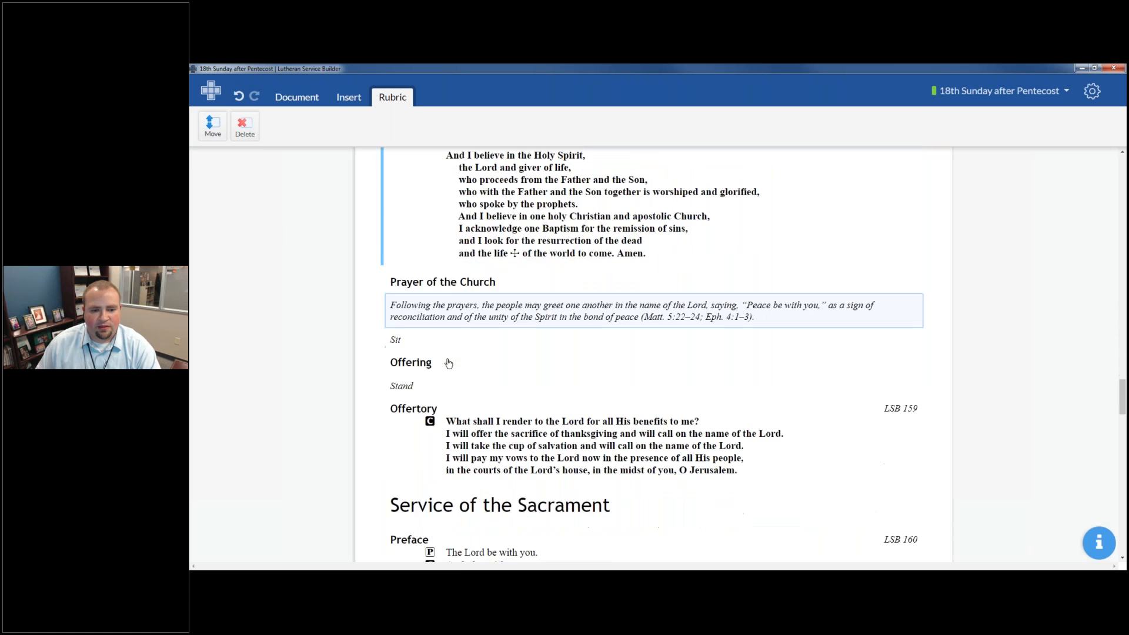
left_click(490, 325)
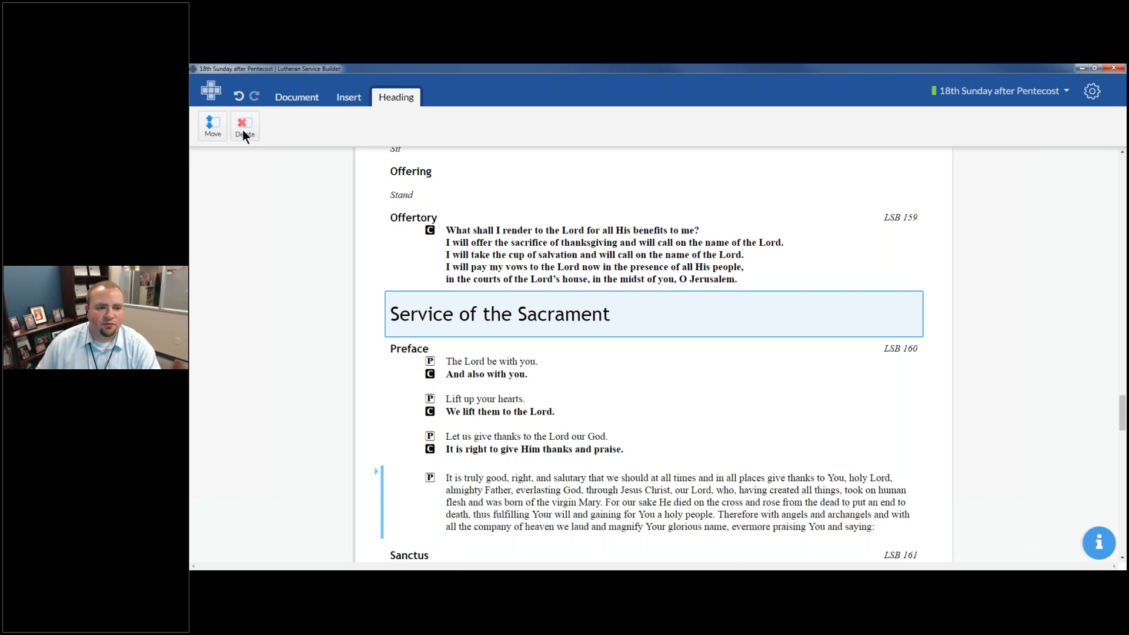
key("Delete")
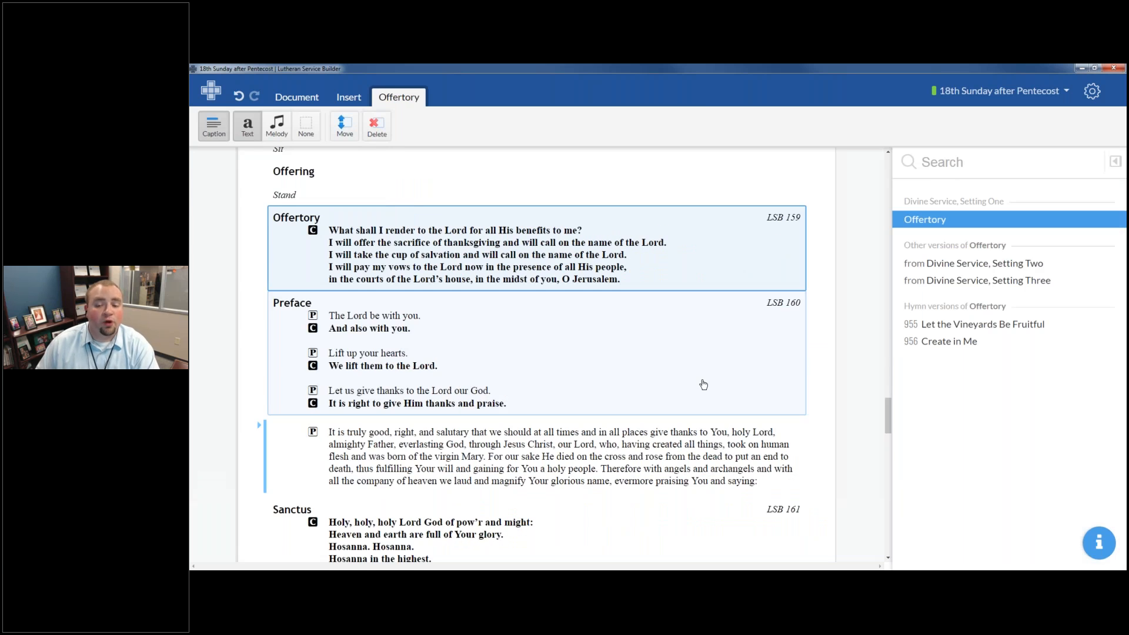
Delete the rubric above the Invocation about making the sign of the cross in remembrance of Baptism.
left_click_drag(890, 425, 894, 175)
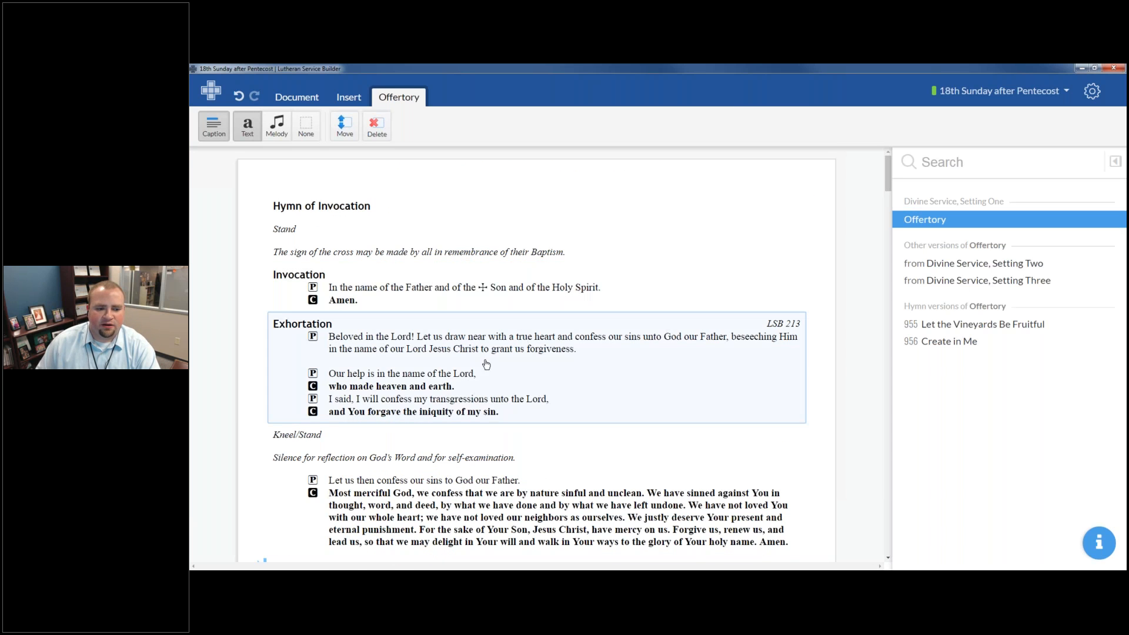
scroll(277, 334, "down", 3)
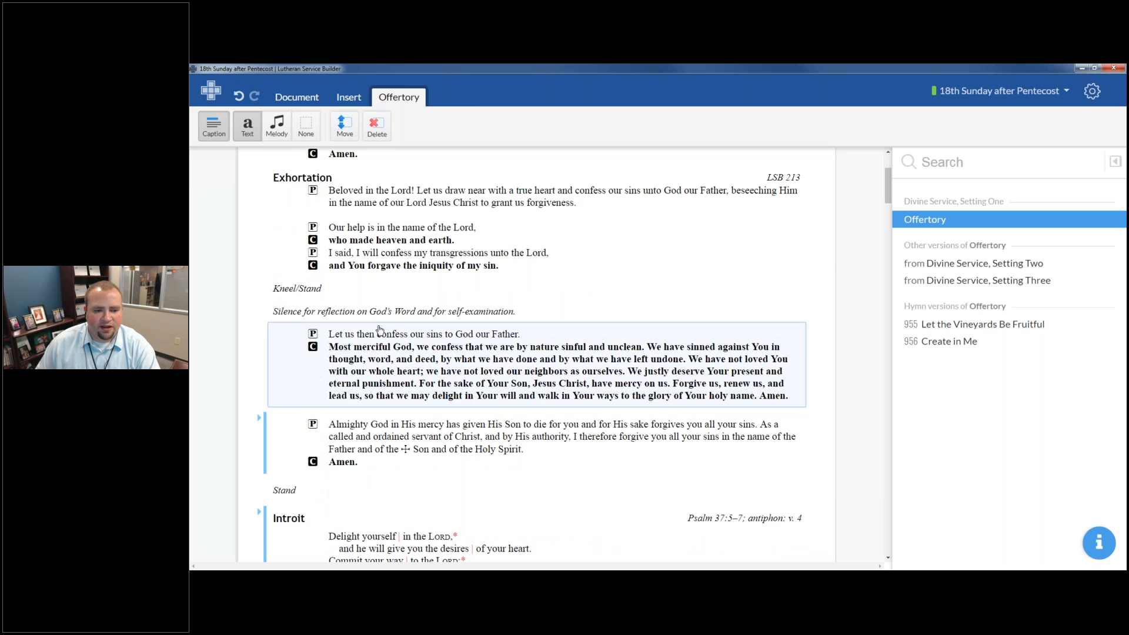
scroll(392, 299, "up", 3)
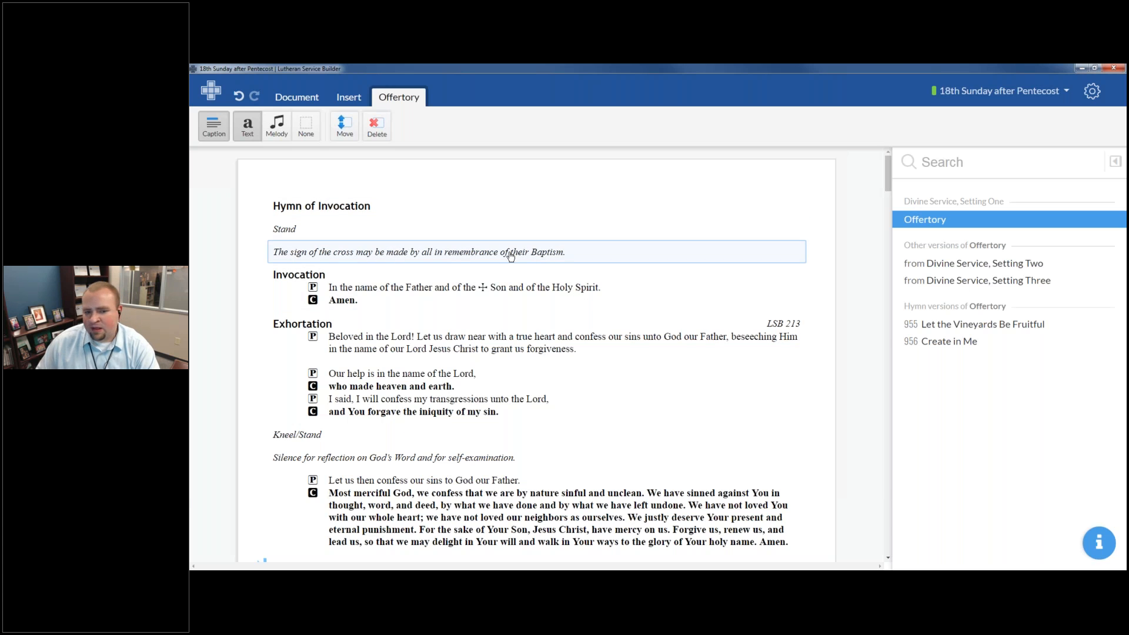
left_click(510, 256)
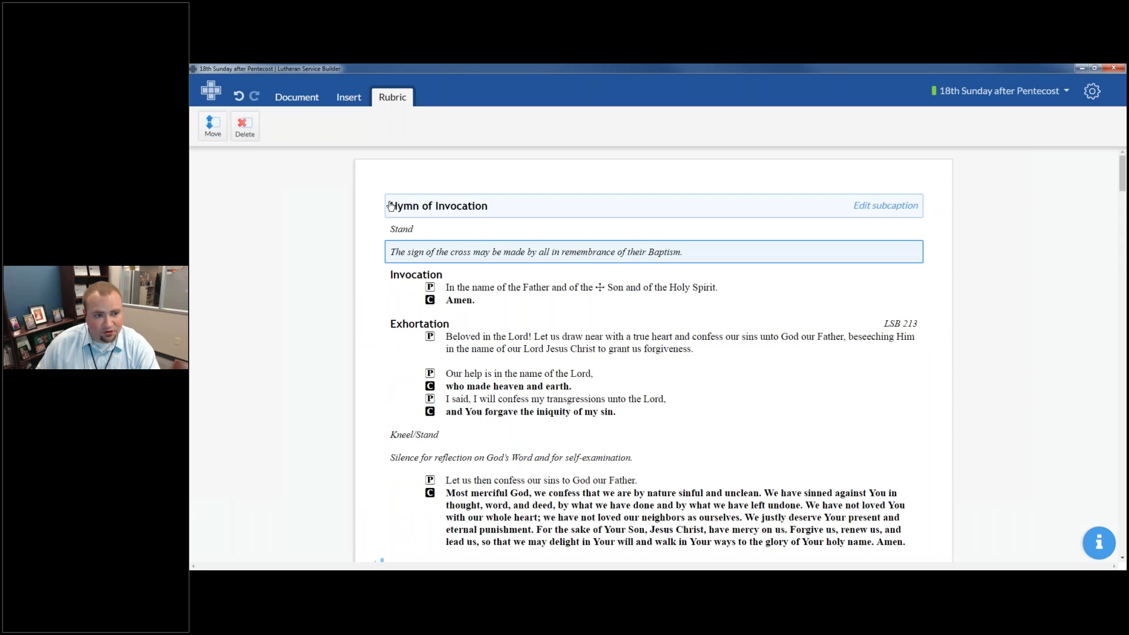
left_click(258, 128)
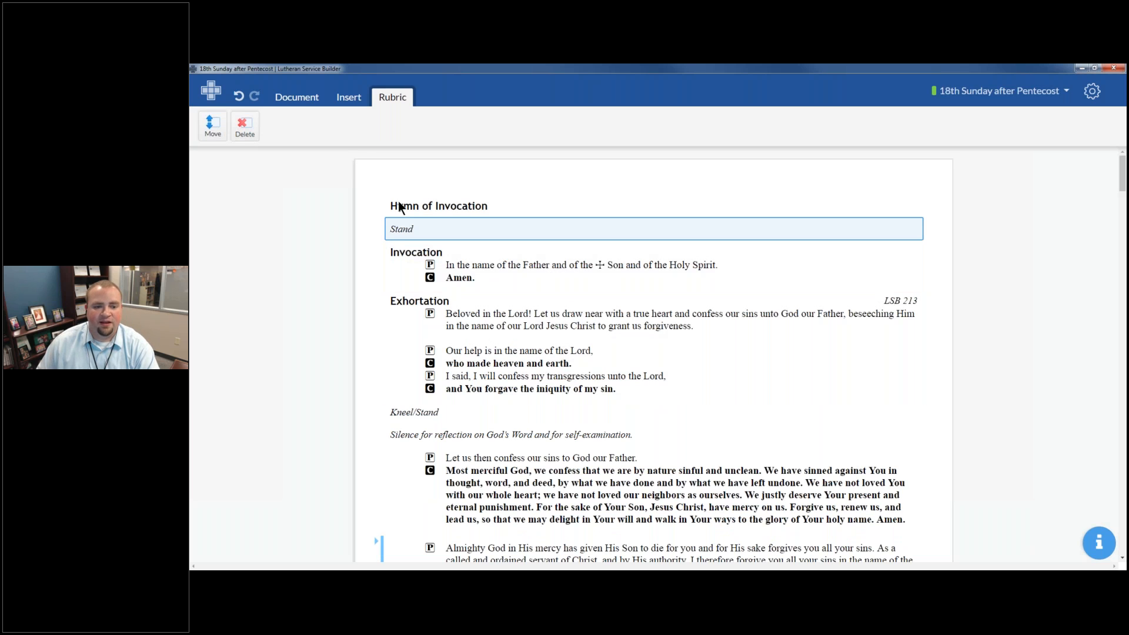
Move the Stand rubric above the Hymn of Invocation, and return it to its place below that hymn.
left_click(217, 136)
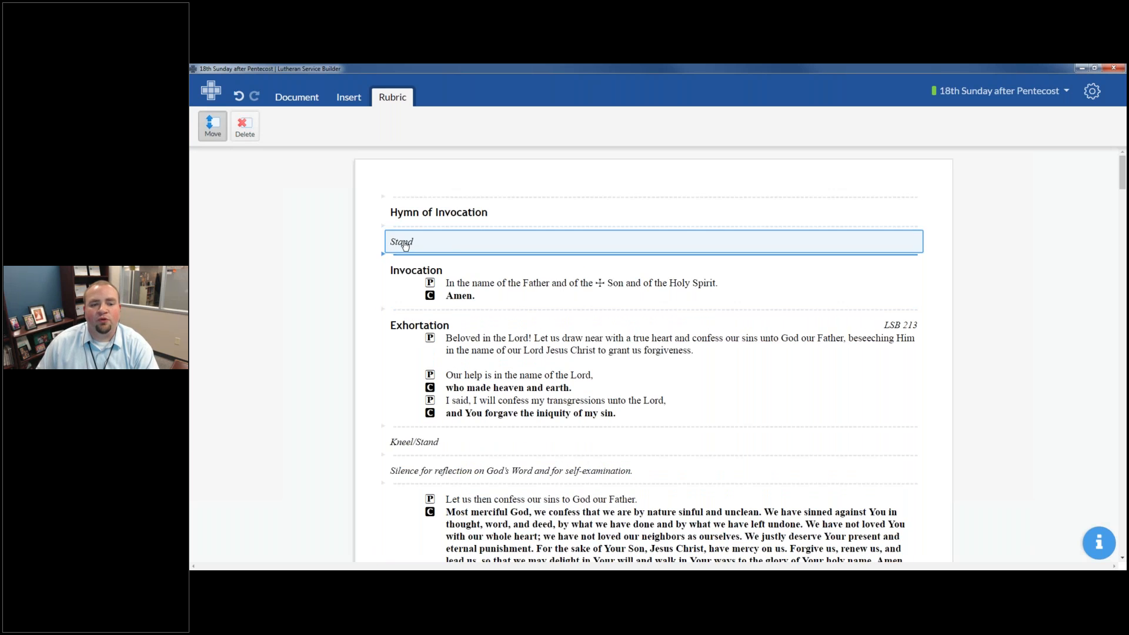
left_click(421, 204)
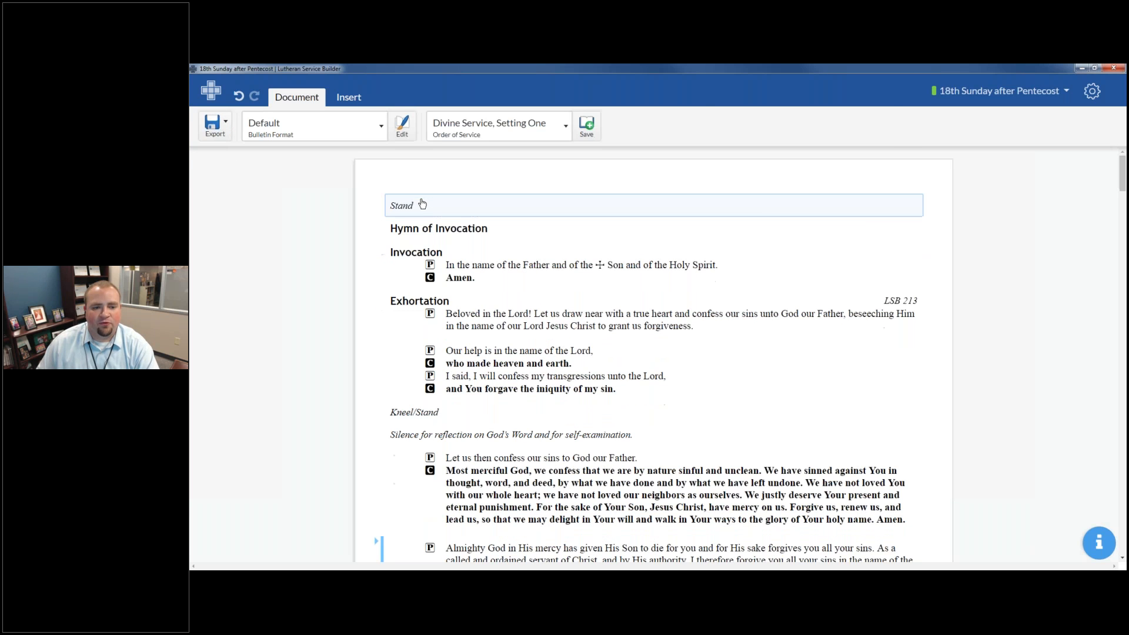
left_click_drag(420, 247, 437, 230)
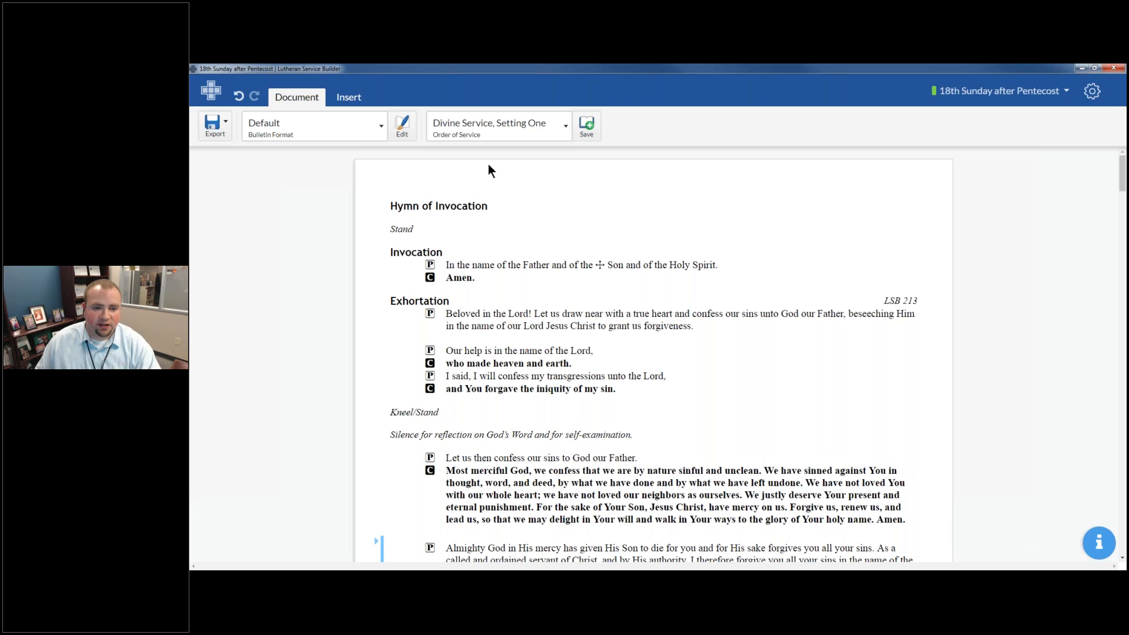
Browse the suggested hymns and fill the Hymn of Invocation with 730 "What Is the World to Me" from the service plan.
left_click(505, 207)
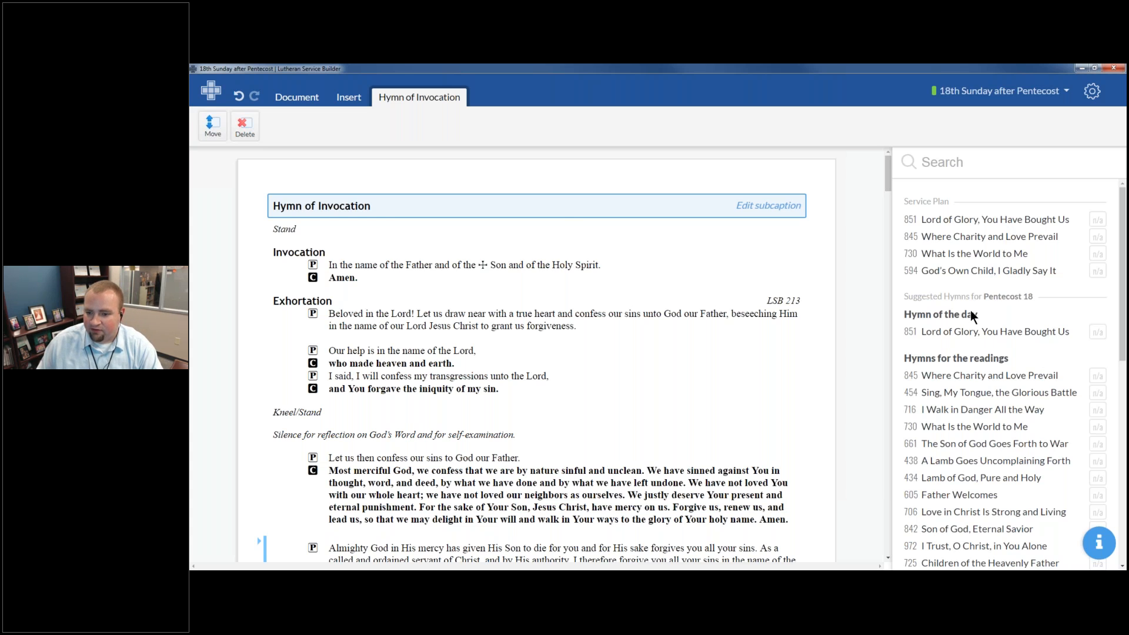
scroll(1013, 388, "down", 5)
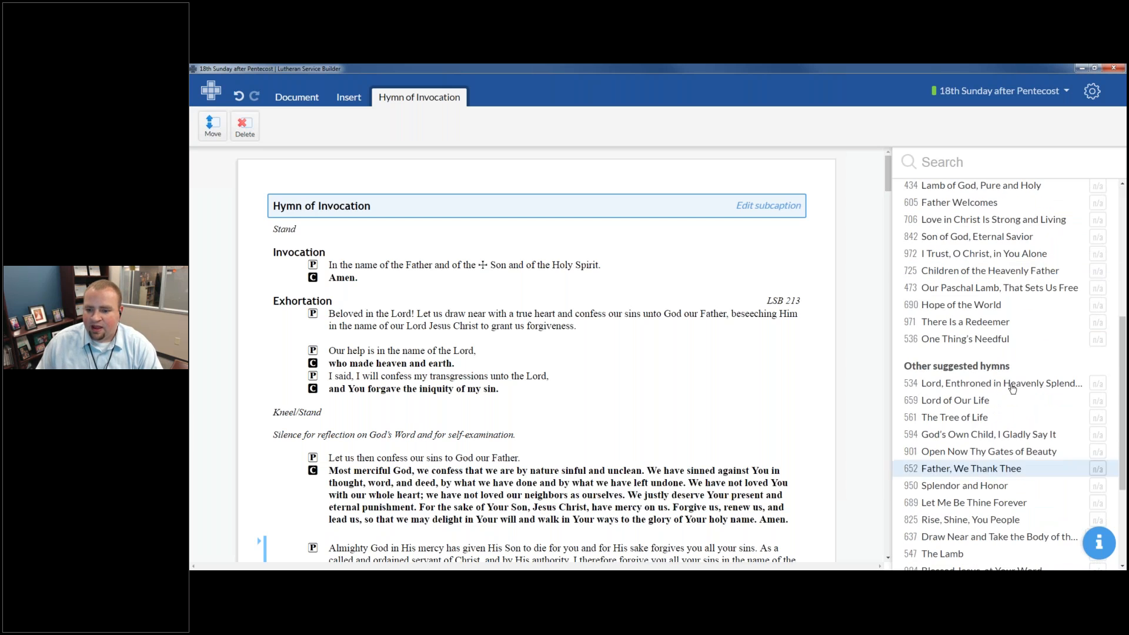
scroll(1044, 401, "up", 1)
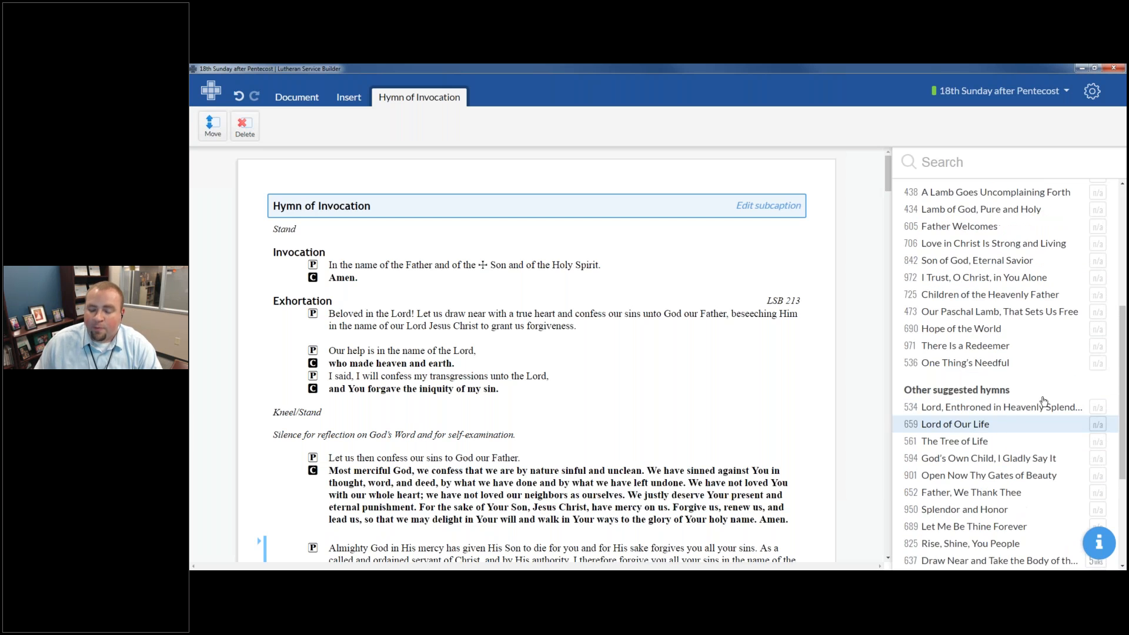
scroll(1043, 401, "up", 5)
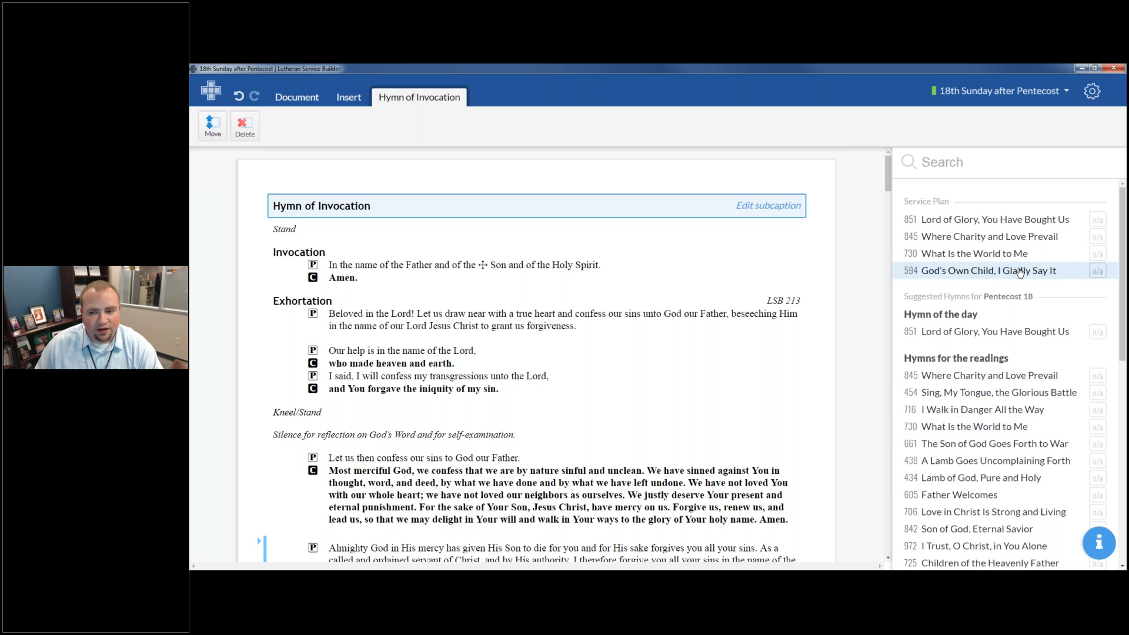
scroll(1018, 272, "down", 8)
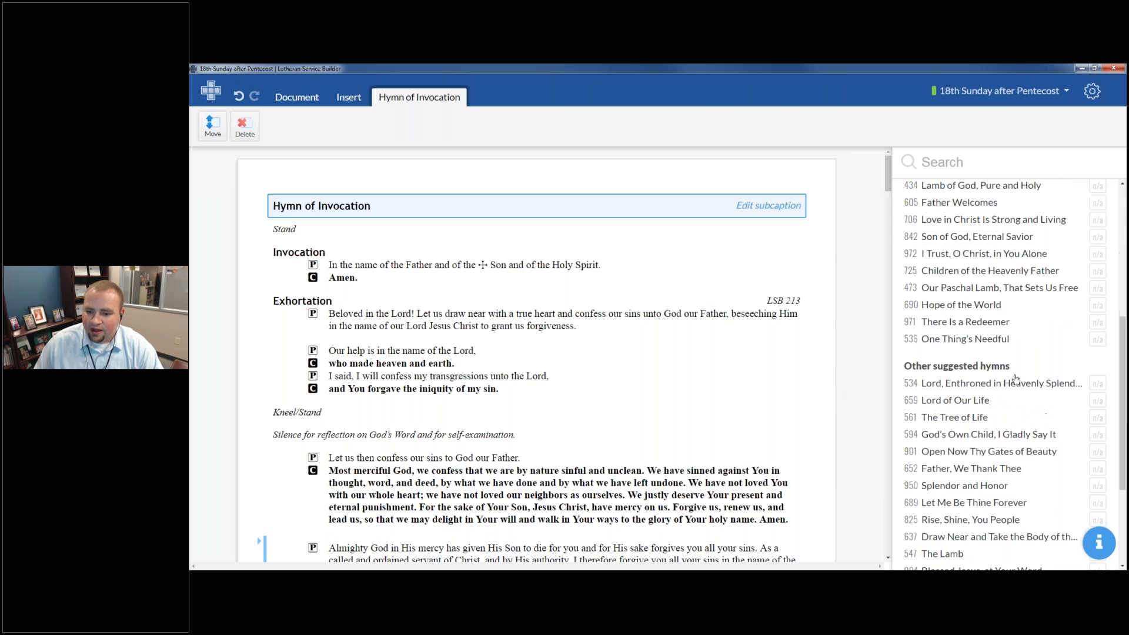
scroll(910, 252, "up", 8)
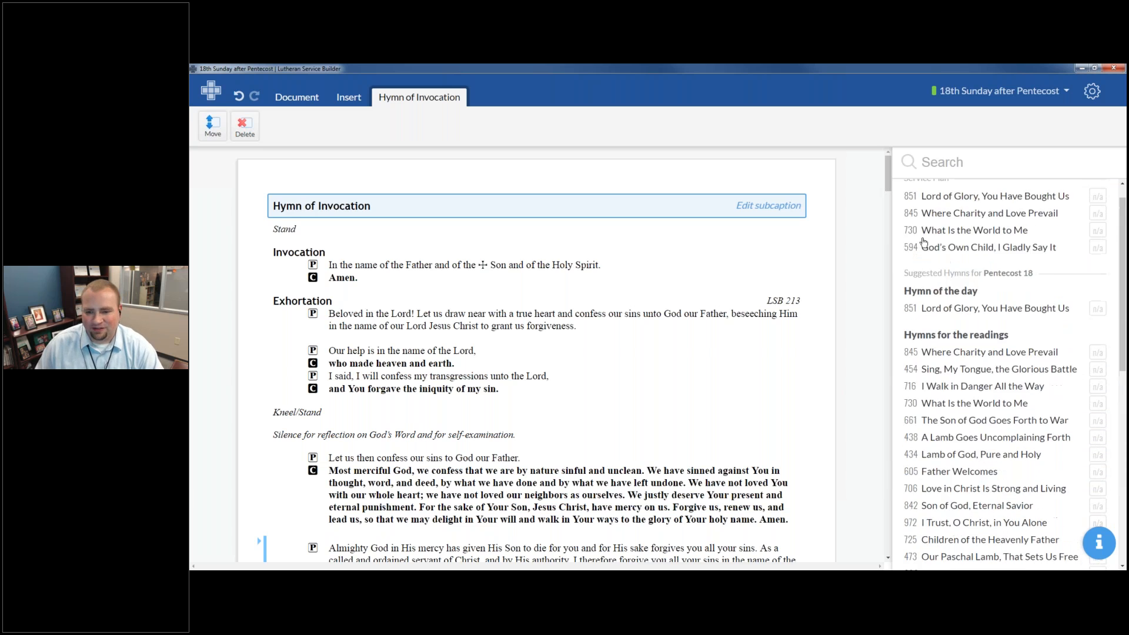
left_click(967, 255)
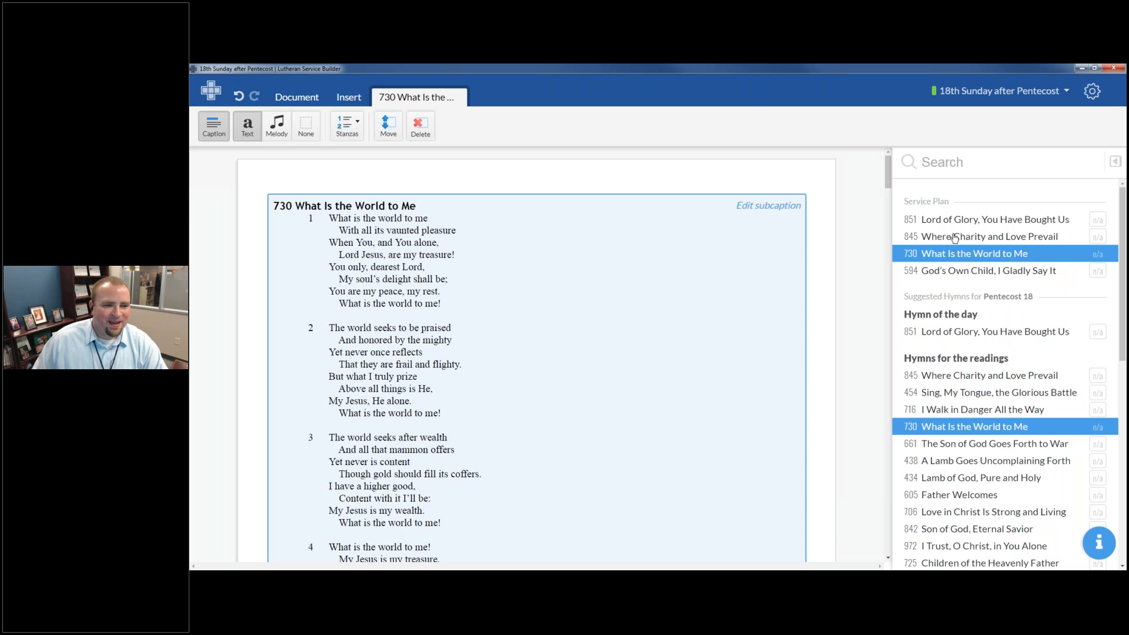
Leave stanza 3 out of hymn 730 so that stanzas 1, 2 and 4 print, and present the hymn with its melody.
scroll(532, 251, "down", 3)
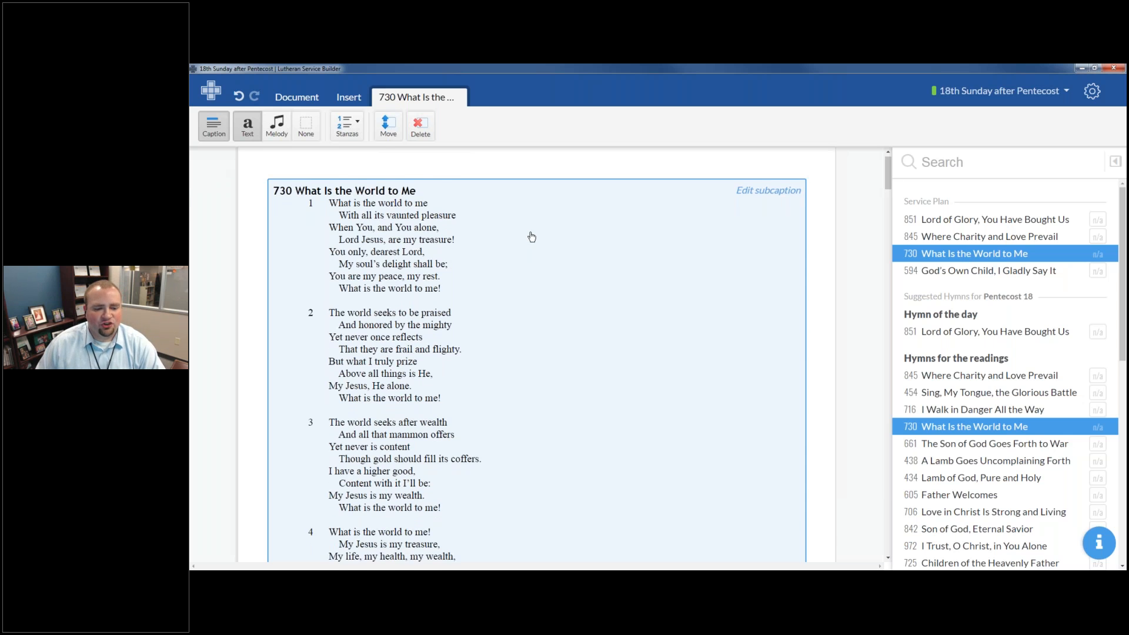
scroll(489, 347, "up", 3)
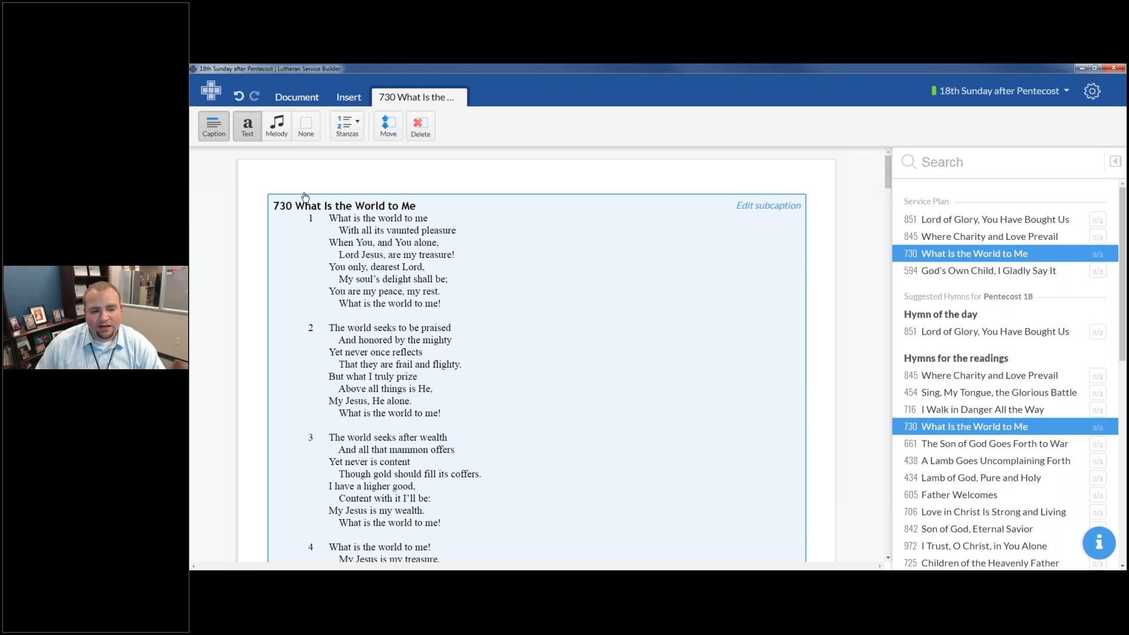
scroll(333, 215, "down", 2)
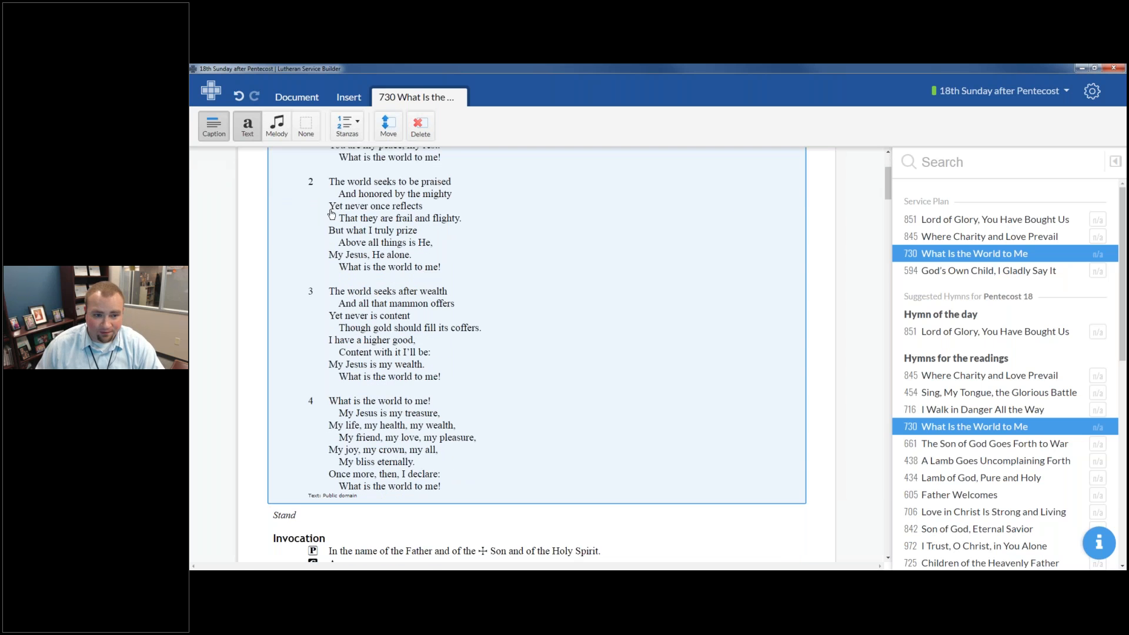
scroll(332, 215, "up", 2)
left_click(346, 125)
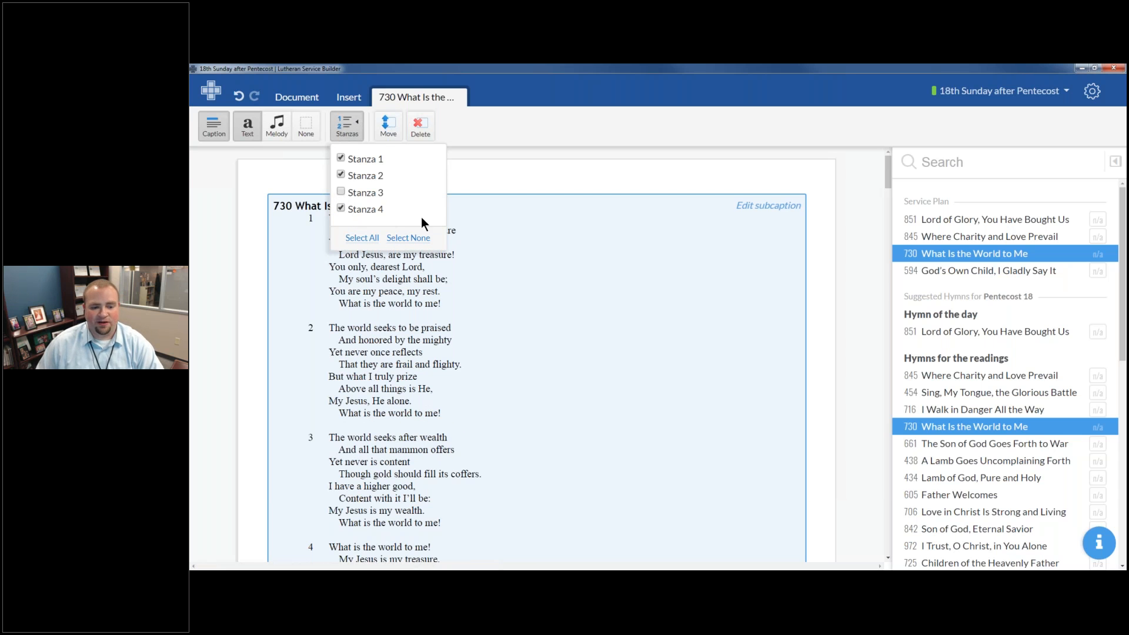
left_click(561, 168)
left_click(432, 241)
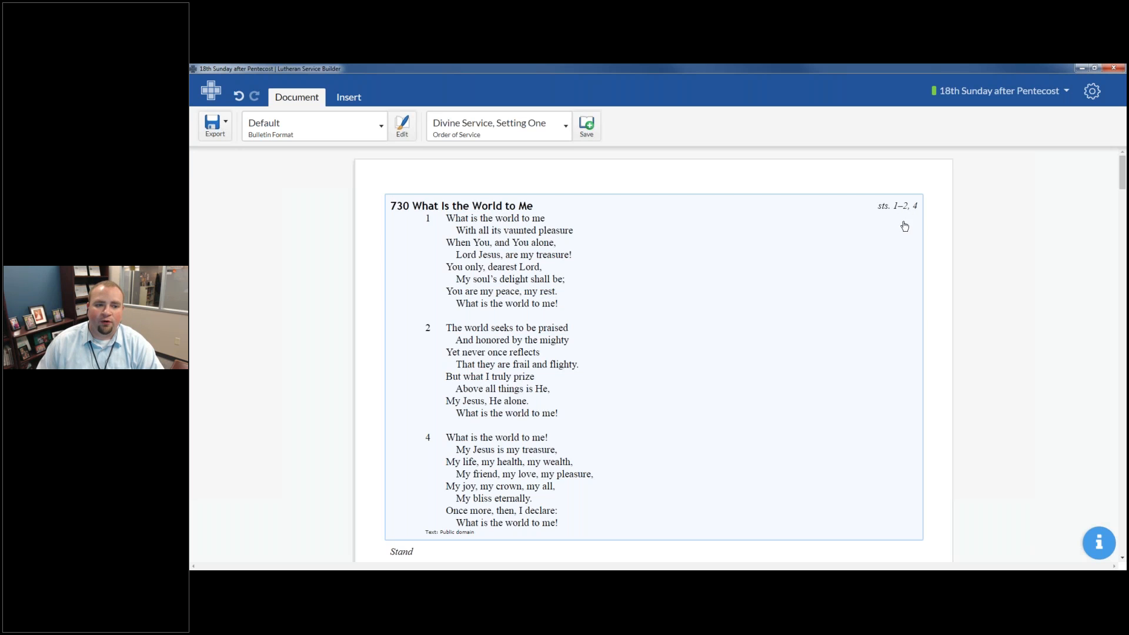
left_click(528, 281)
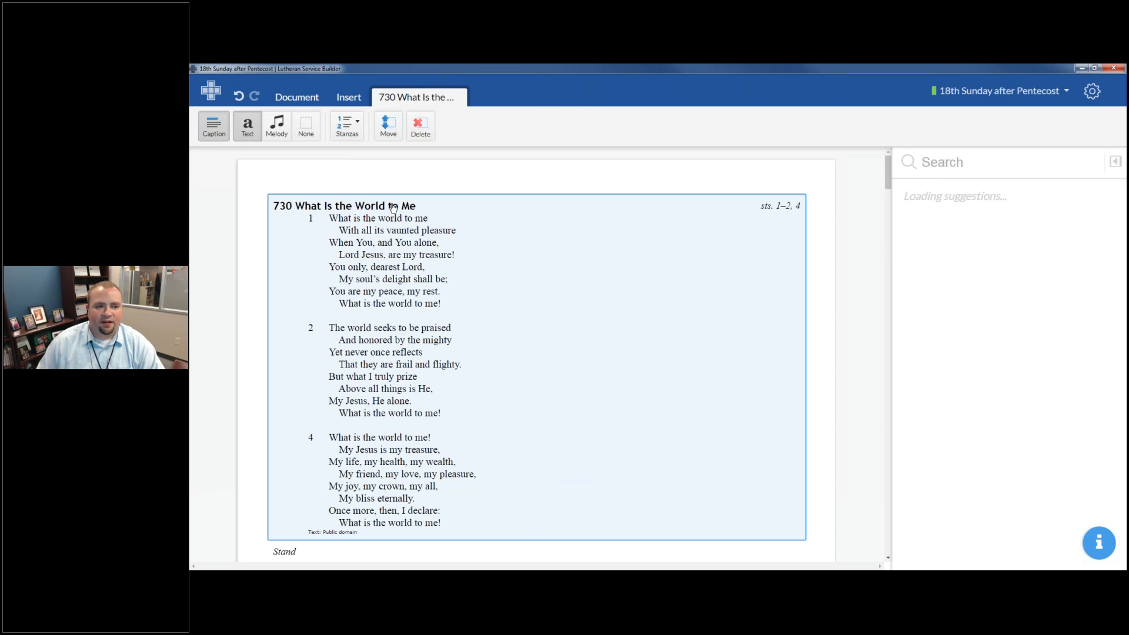
left_click(276, 129)
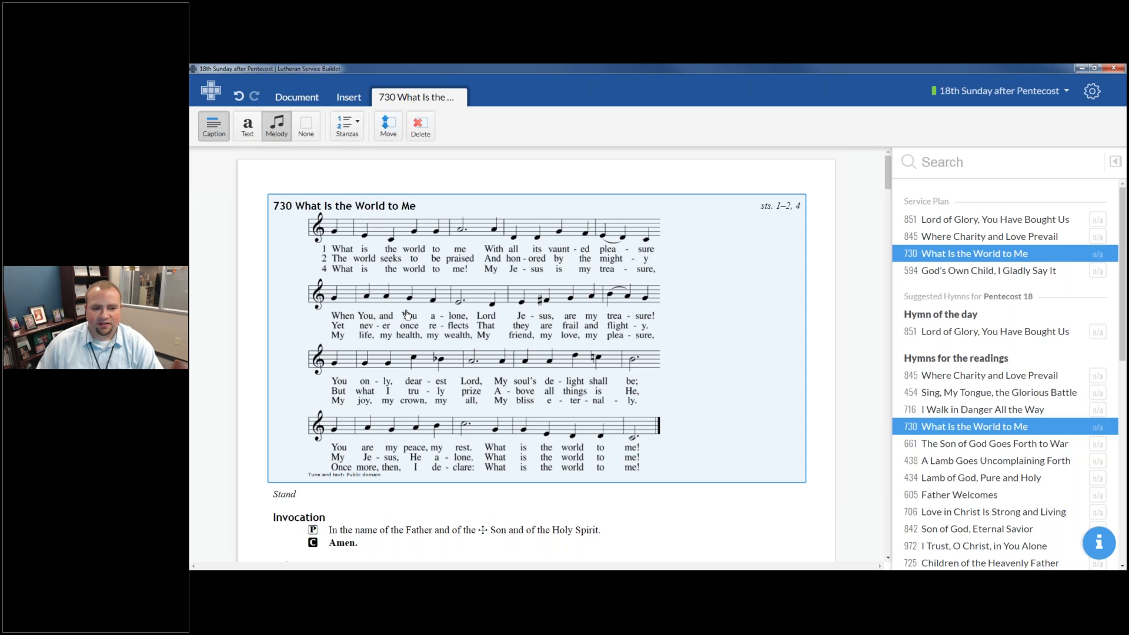
Expand the alternative absolution texts after the confession of sins and collapse them, keeping the one beginning "Almighty God in His mercy".
scroll(399, 318, "down", 8)
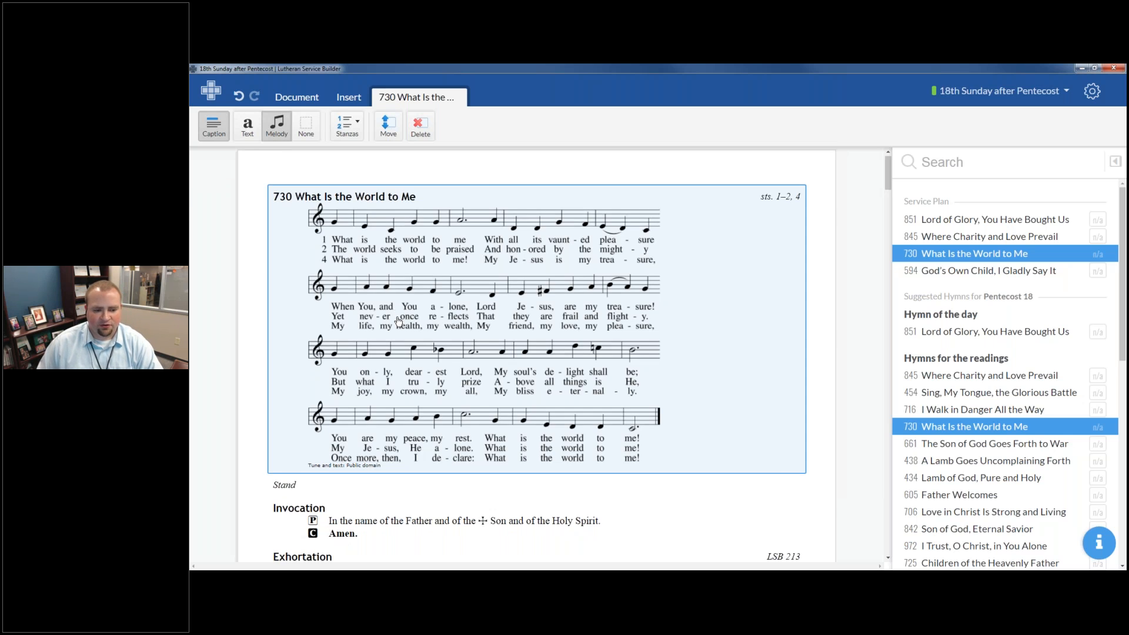
scroll(442, 364, "down", 1)
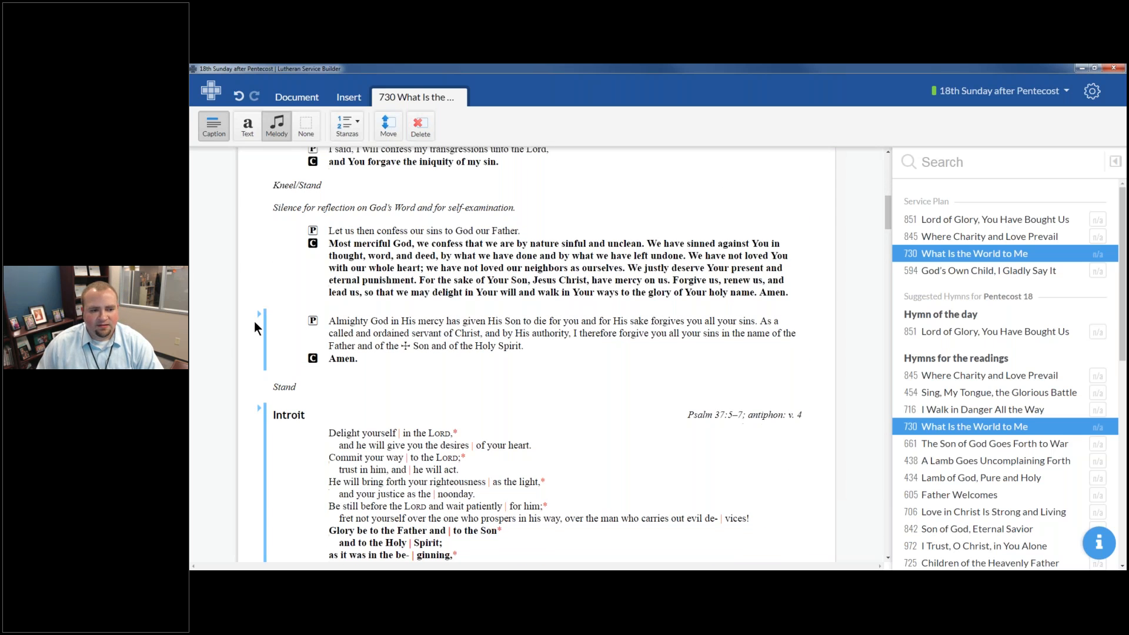
scroll(254, 321, "down", 1)
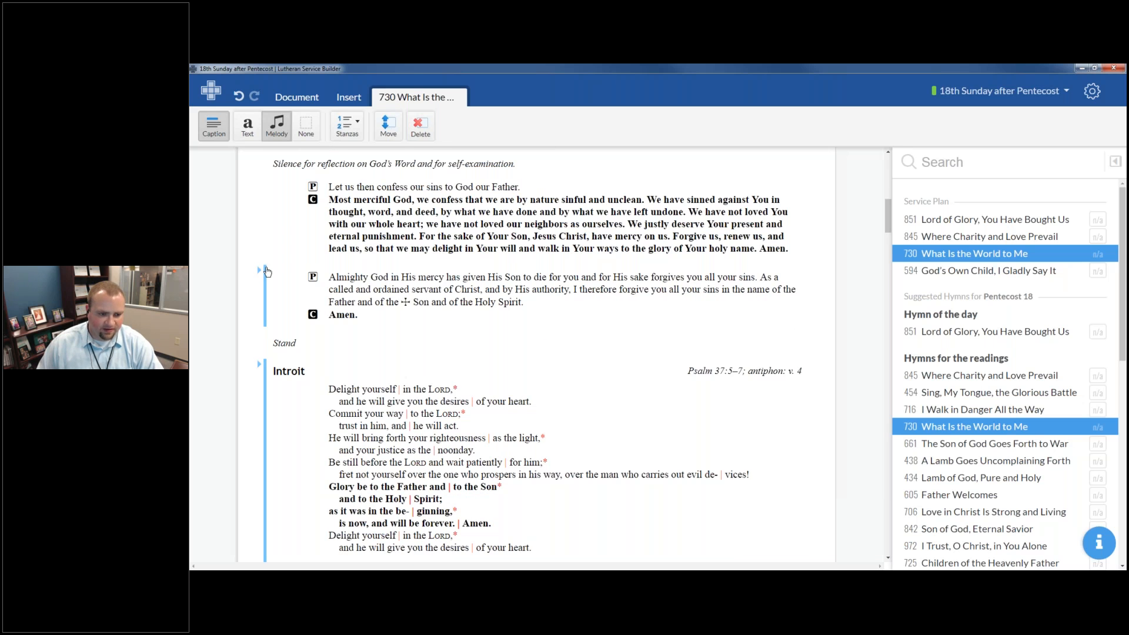
left_click(257, 269)
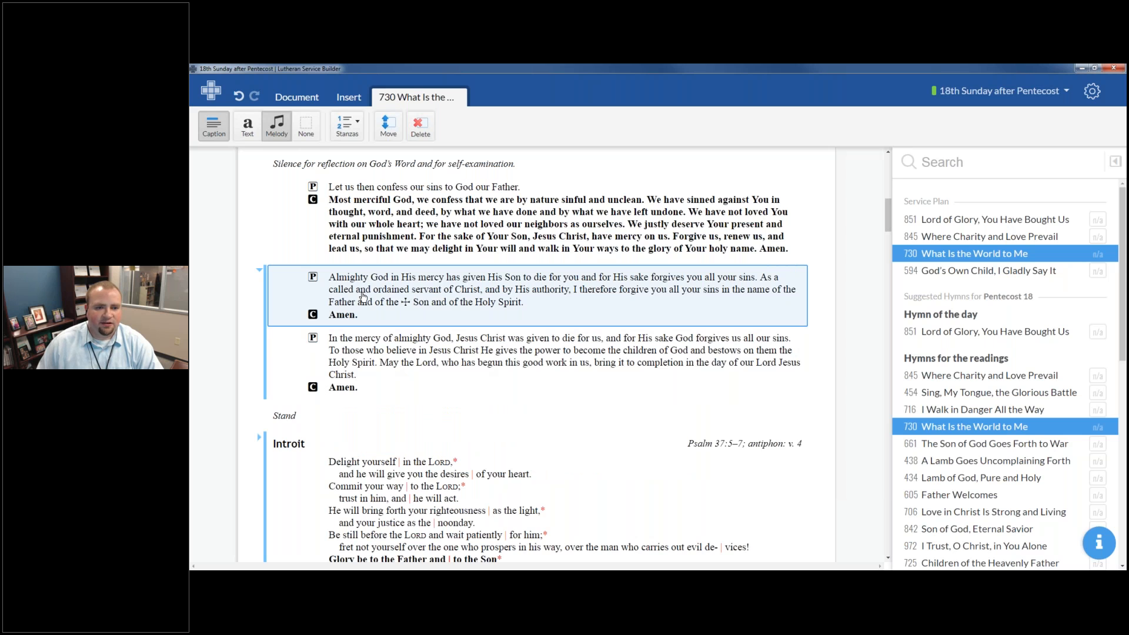
left_click(259, 270)
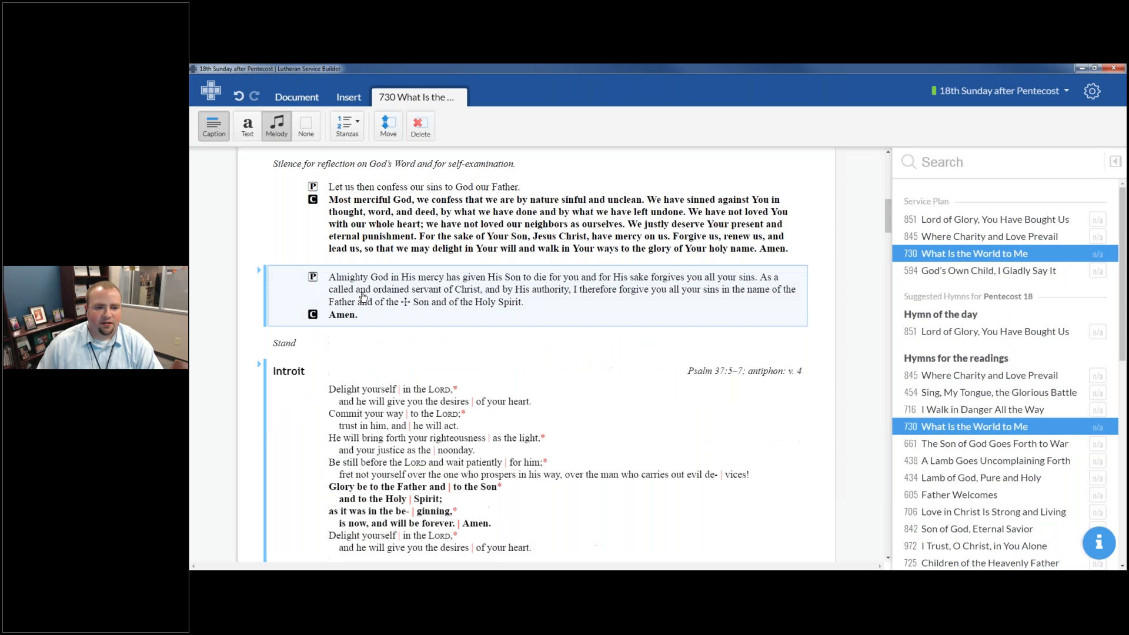
Switch the absolution to the alternative beginning "In the mercy of almighty God" and expand the alternatives again.
left_click(259, 273)
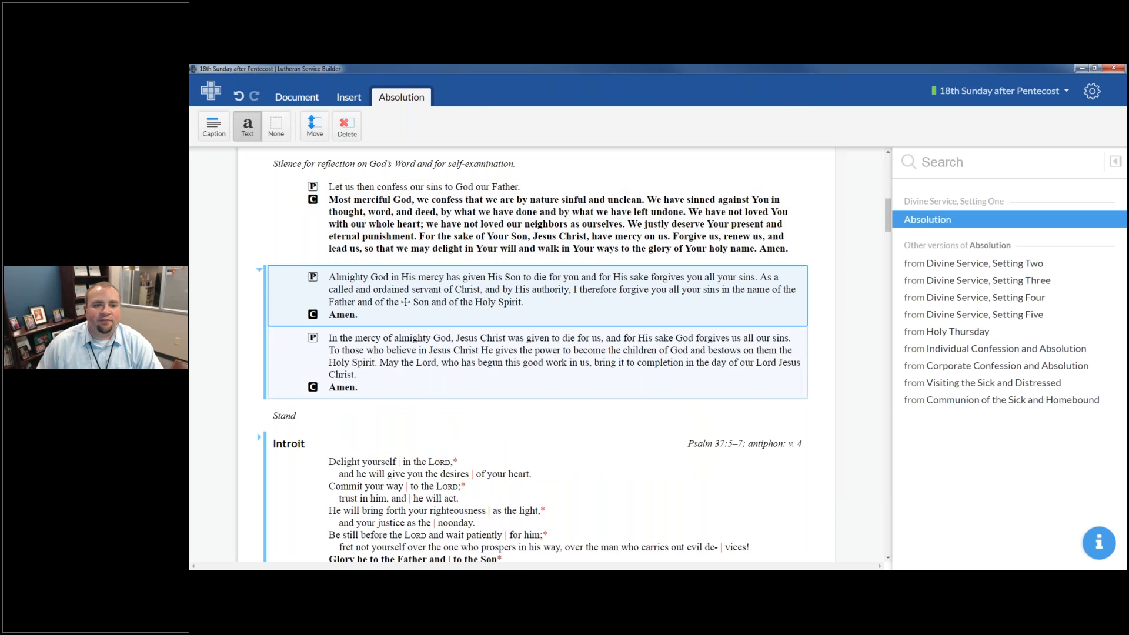
left_click(376, 357)
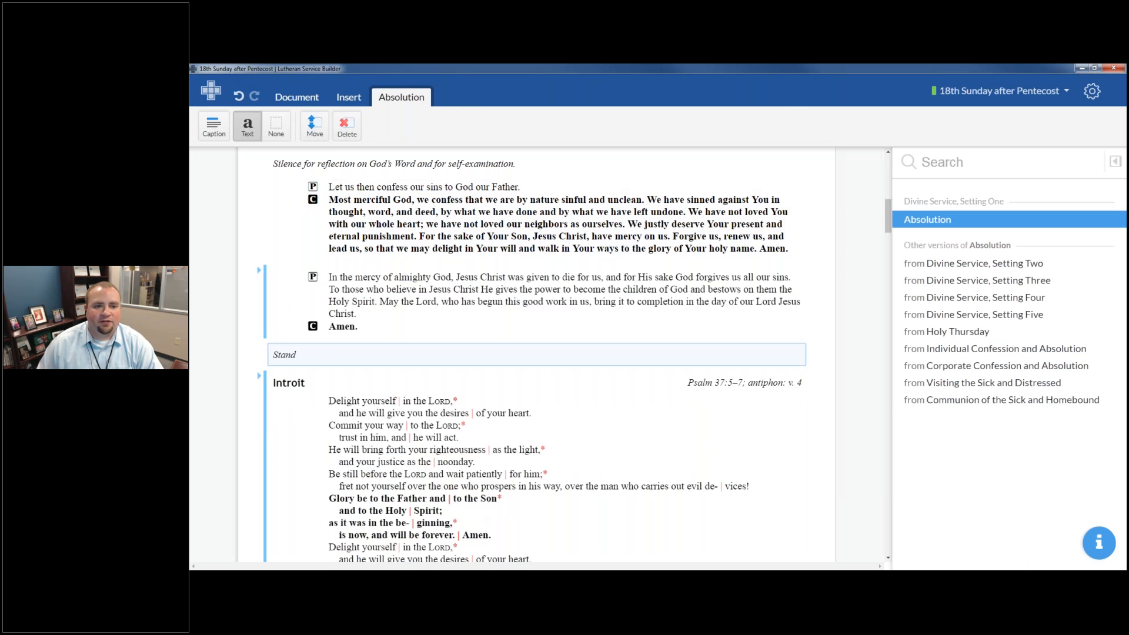
left_click(259, 273)
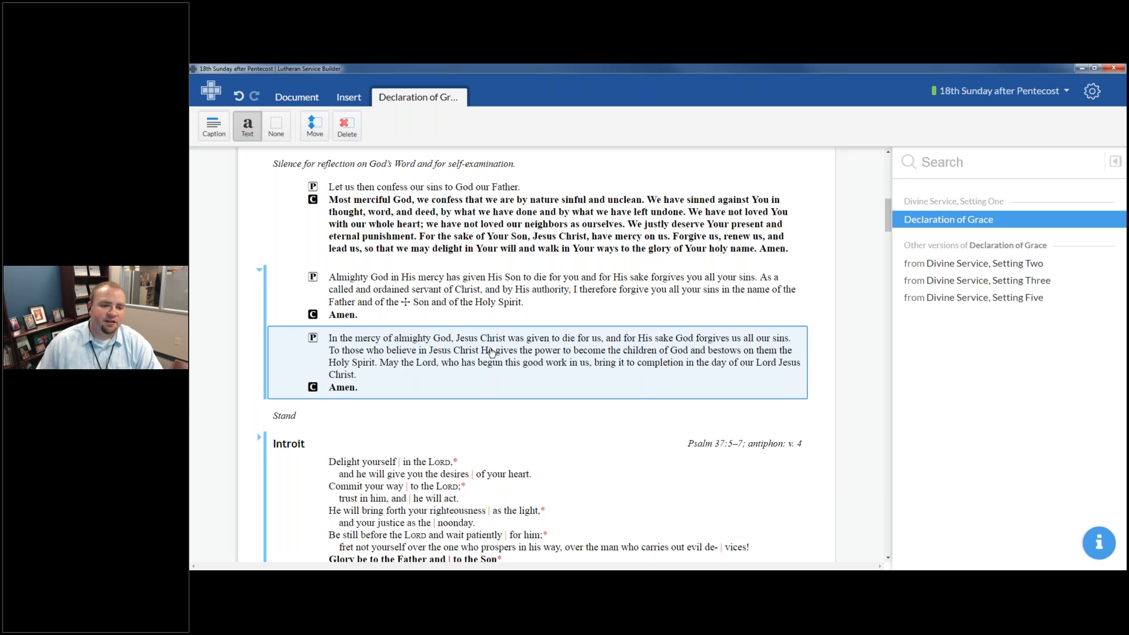
Show the captions of both the Declaration of Grace and the Absolution, and keep the Declaration of Grace in the service.
left_click(214, 126)
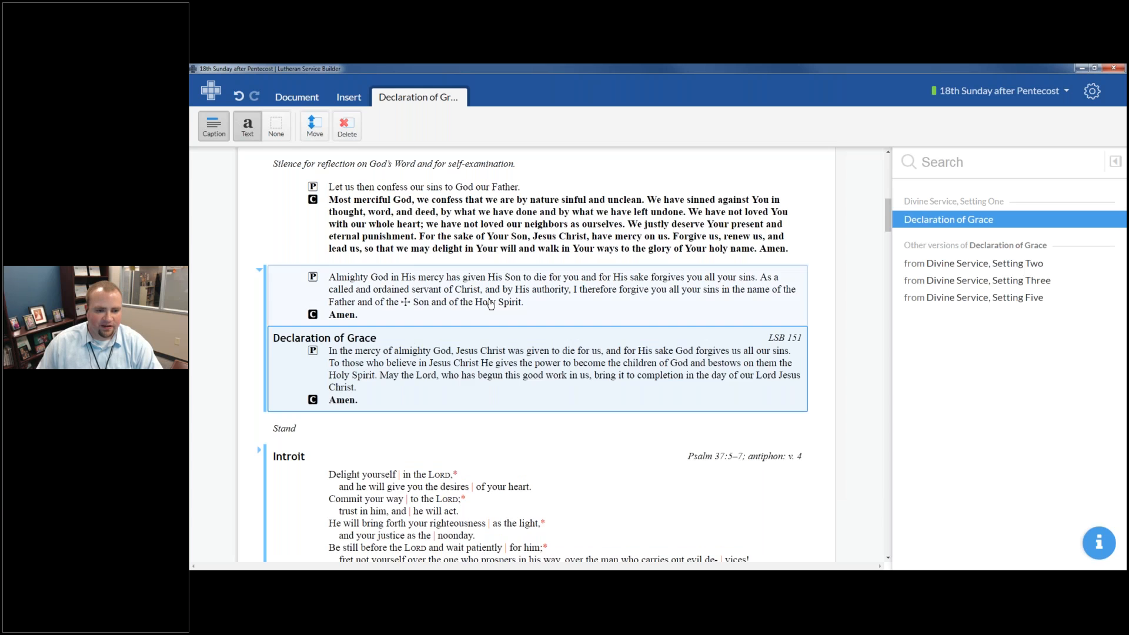
left_click(410, 275)
left_click(214, 126)
left_click(260, 271)
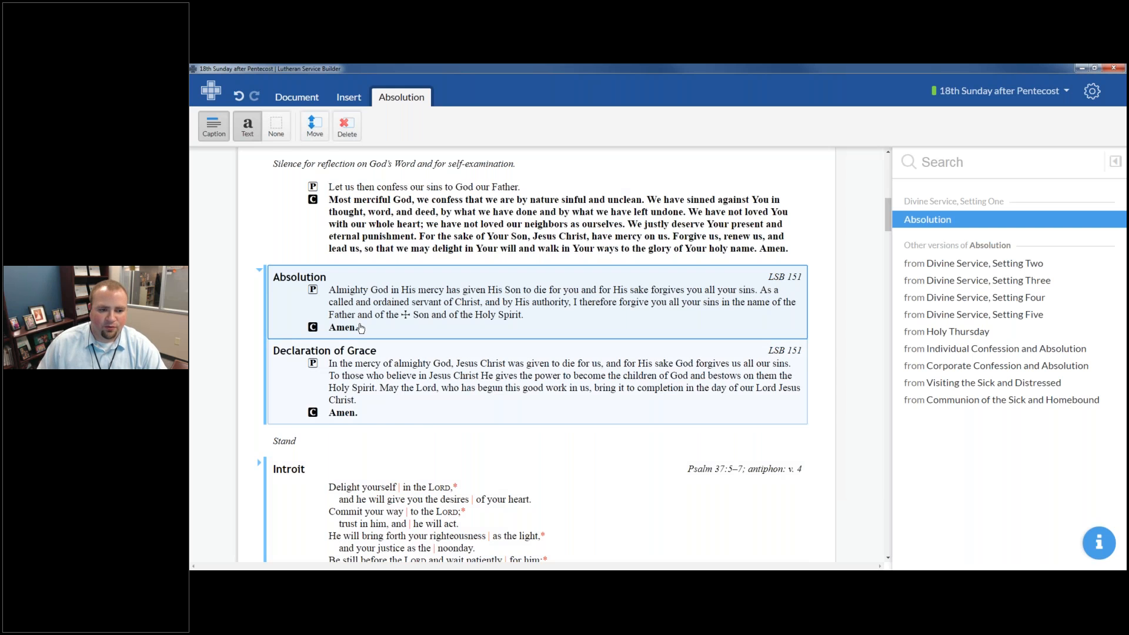
key("Delete")
Expand the Introit's alternatives below the Declaration of Grace and use the Psalm 54 option in its place.
scroll(360, 328, "down", 3)
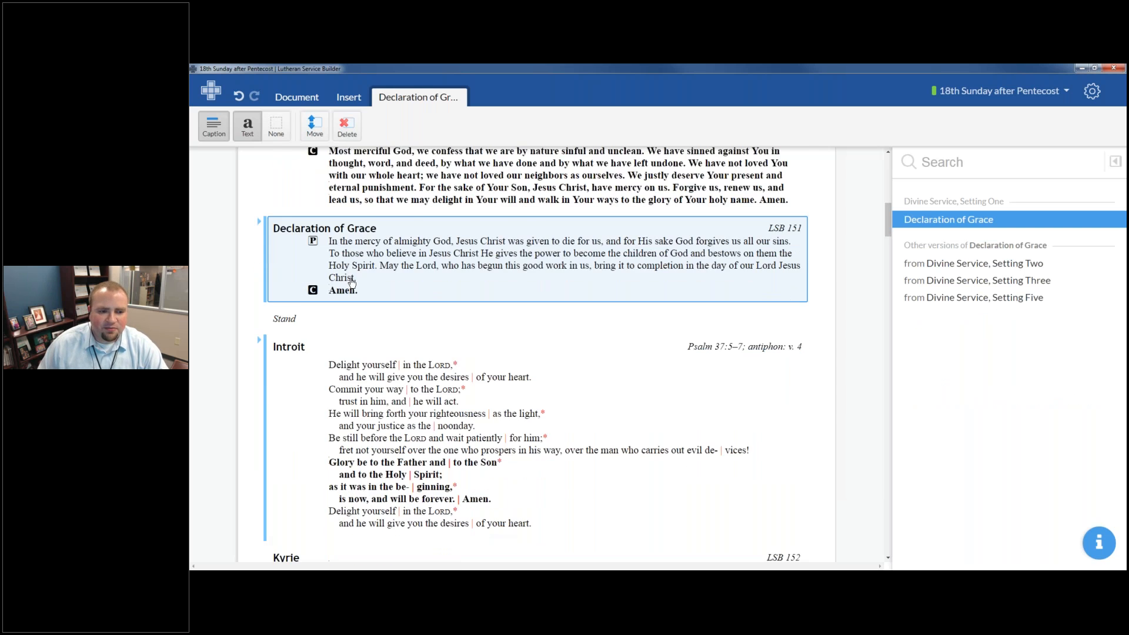
scroll(360, 328, "down", 3)
left_click(259, 193)
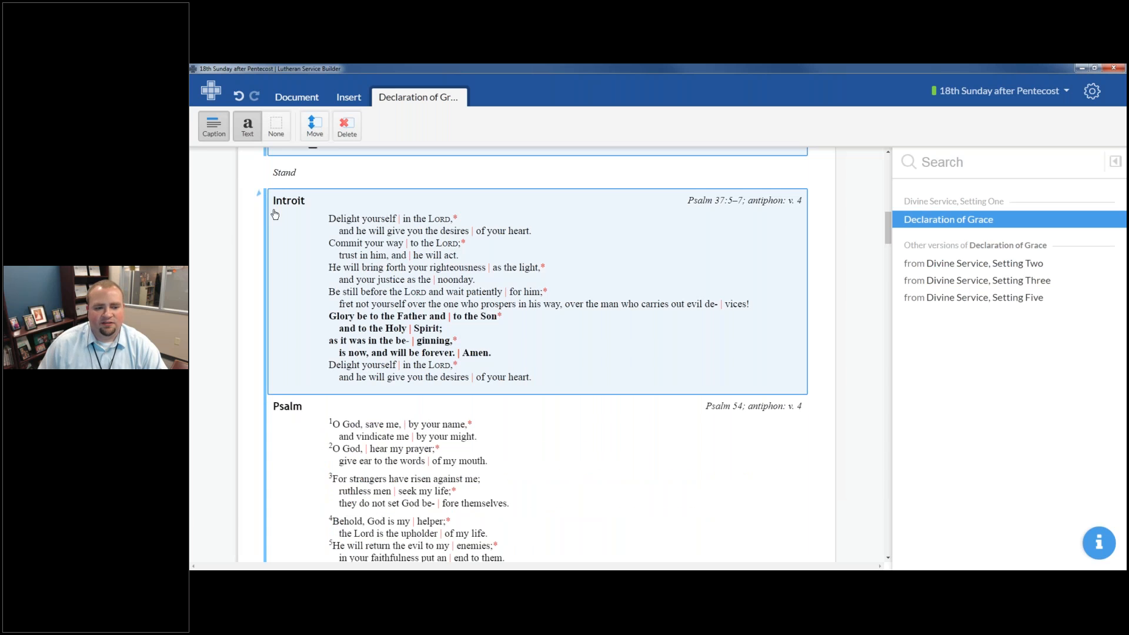
scroll(474, 307, "down", 3)
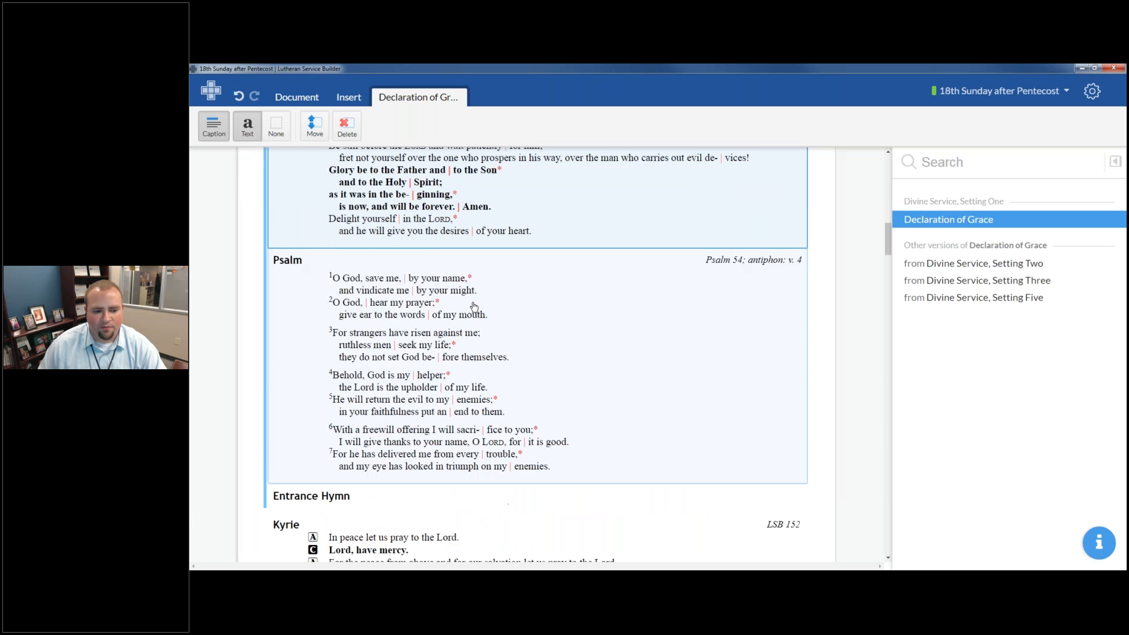
scroll(355, 461, "down", 1)
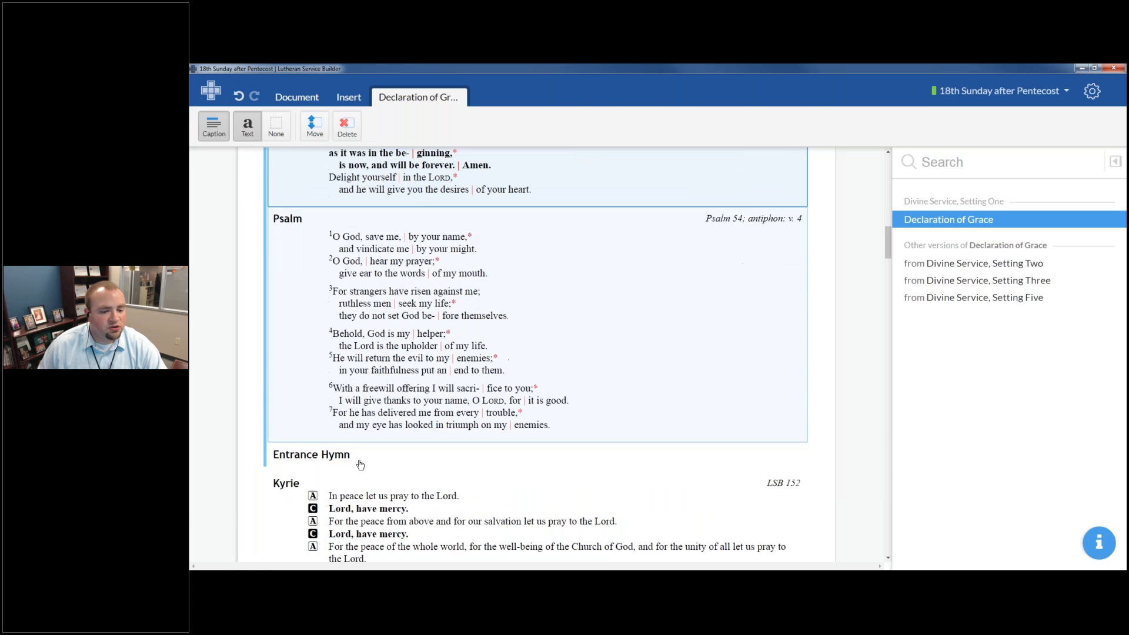
left_click(412, 339)
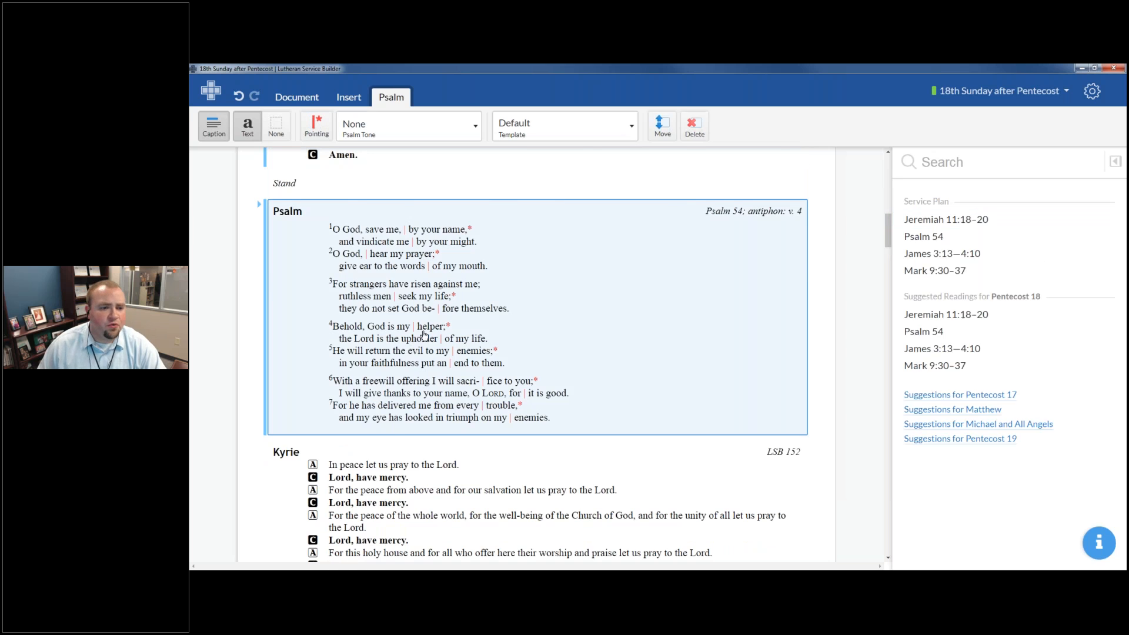
Apply the "with Introduction — Old Testament" template to the Old Testament Reading, Jeremiah 11:18–20.
scroll(388, 335, "up", 4)
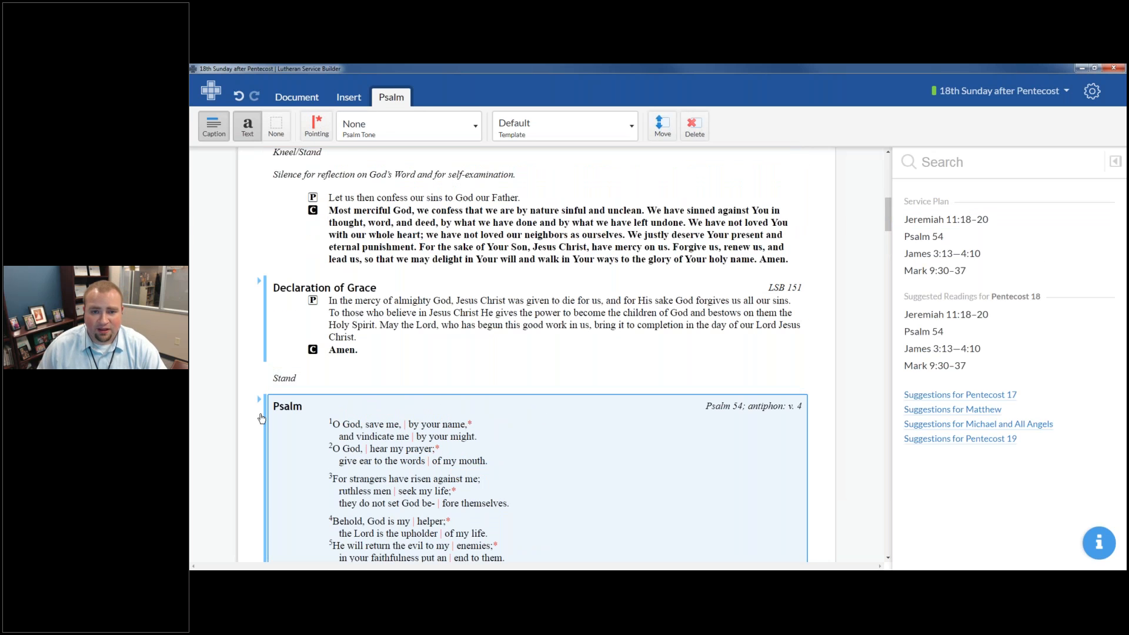
scroll(264, 415, "down", 8)
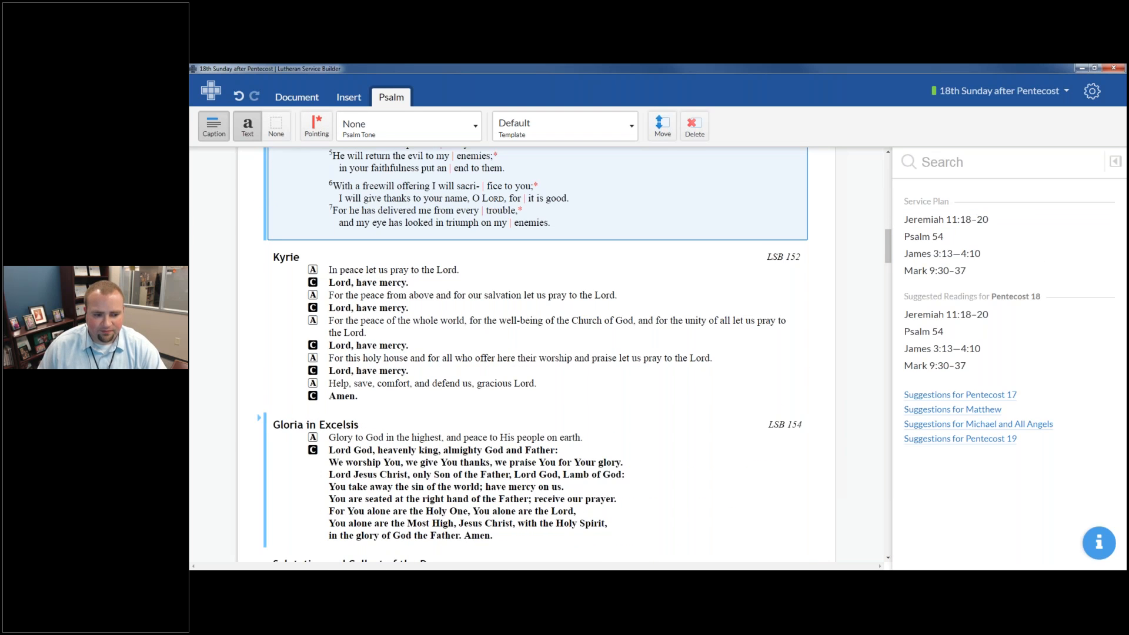
scroll(266, 418, "down", 2)
scroll(334, 300, "down", 6)
scroll(353, 301, "down", 2)
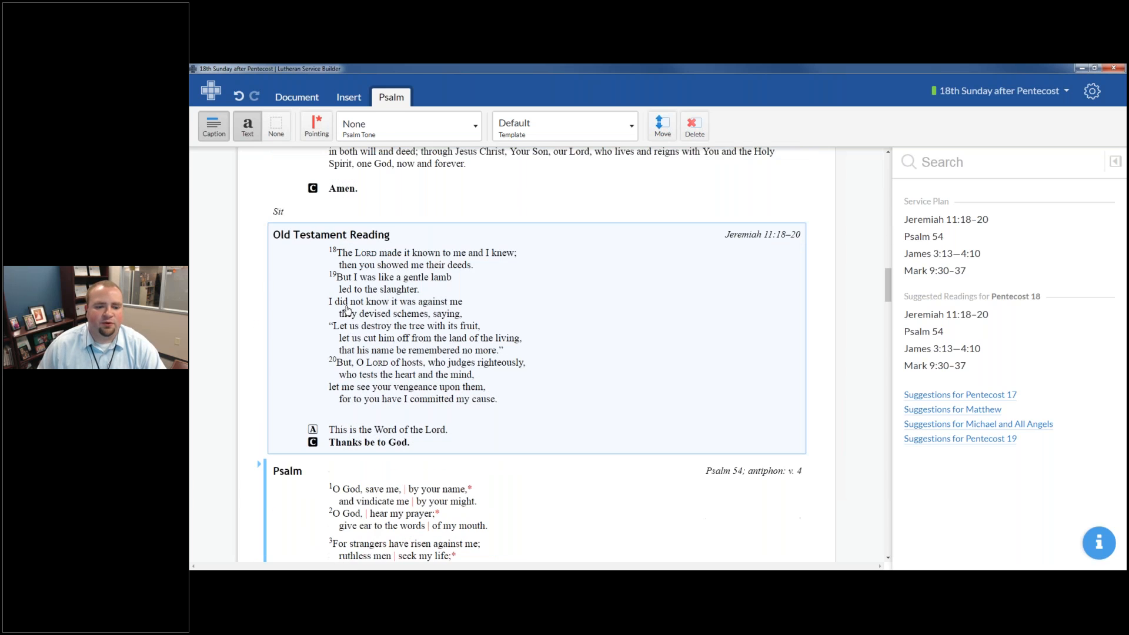
left_click(369, 301)
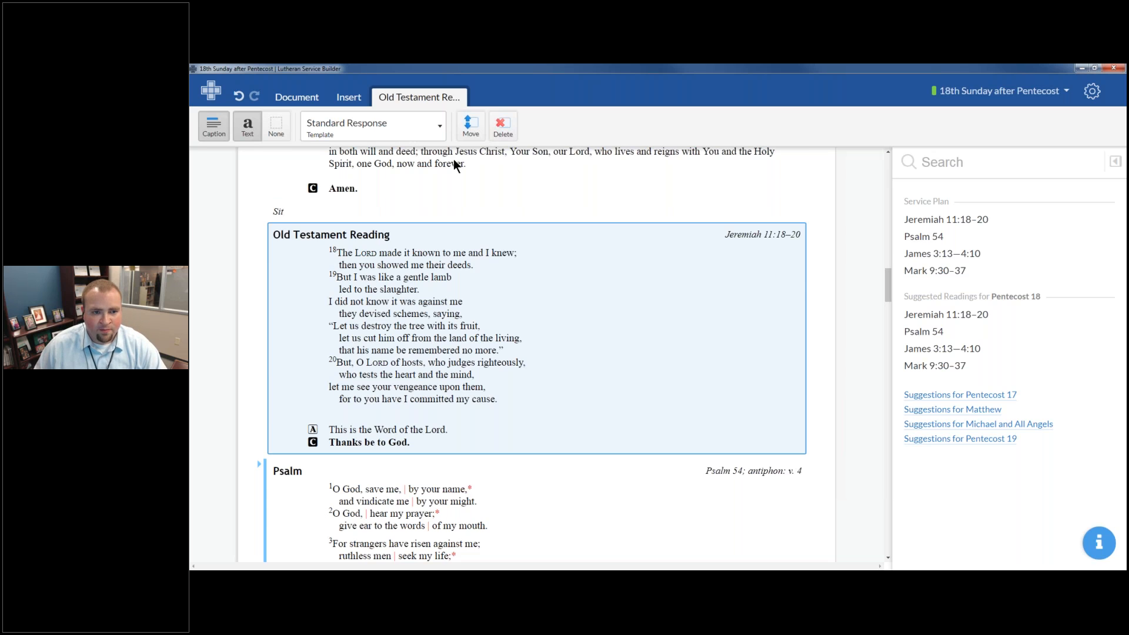
left_click(438, 125)
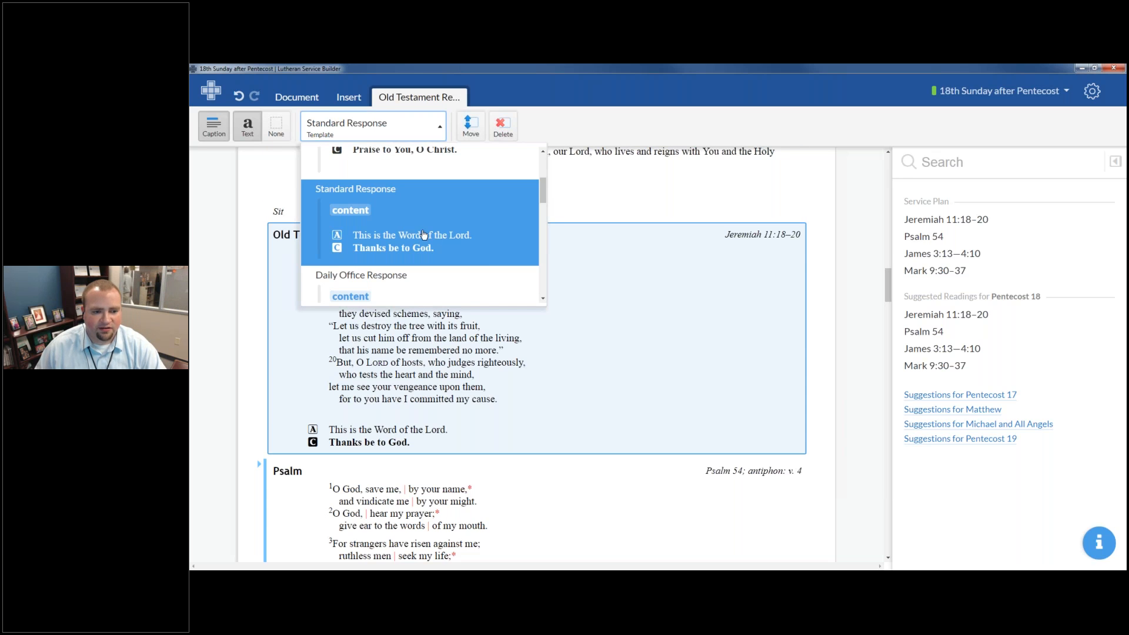
scroll(512, 260, "down", 1)
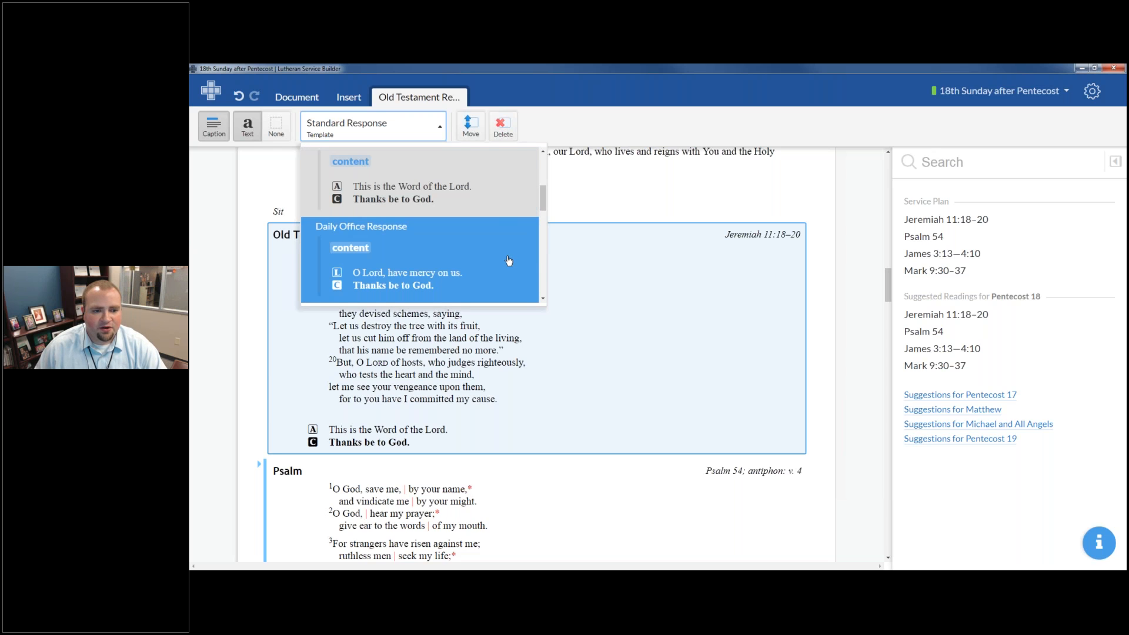
scroll(507, 253, "down", 1)
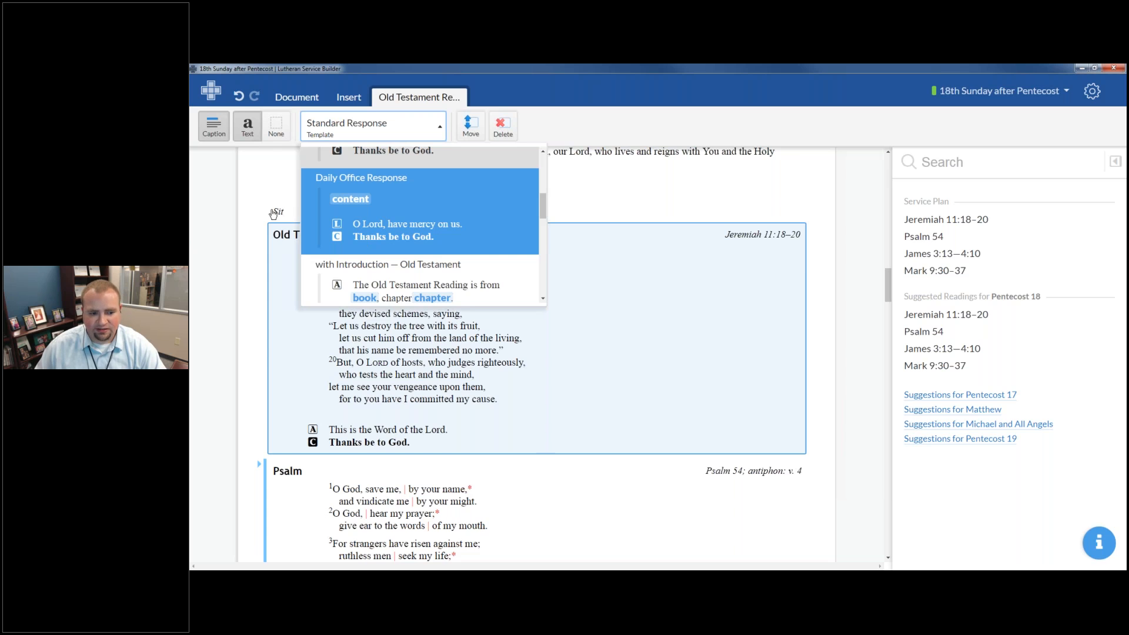
scroll(436, 218, "down", 1)
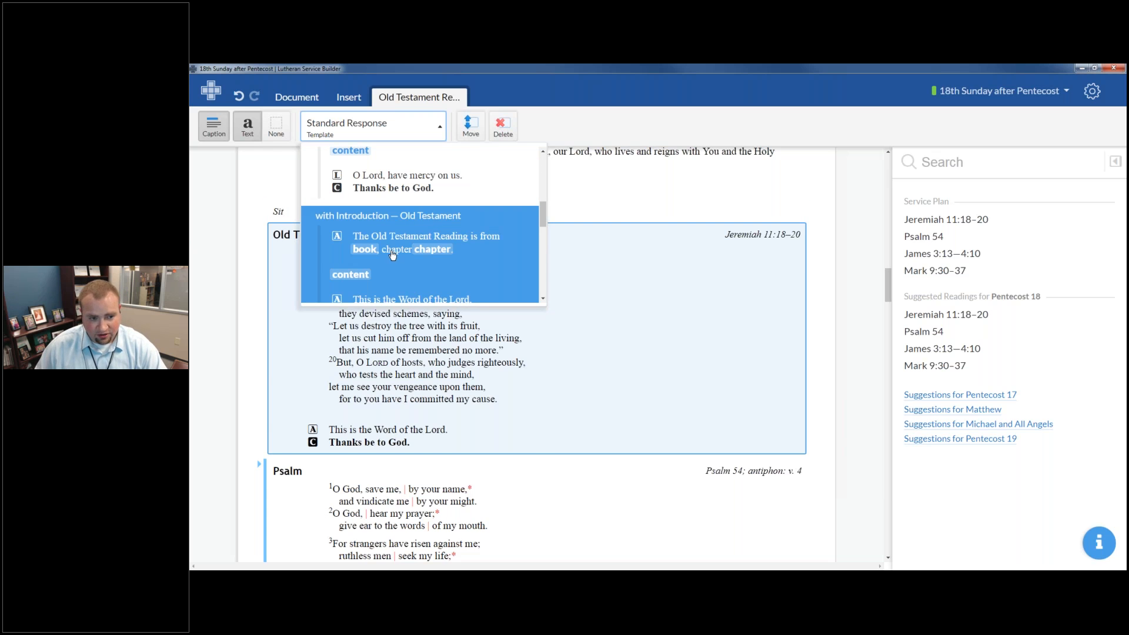
scroll(465, 257, "down", 1)
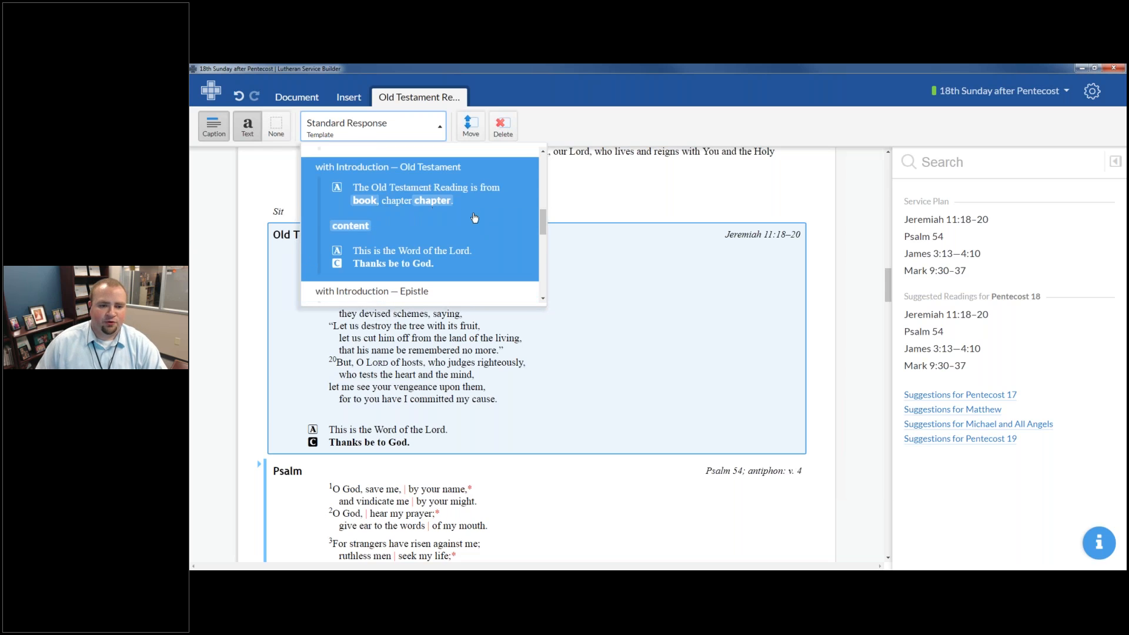
left_click(352, 215)
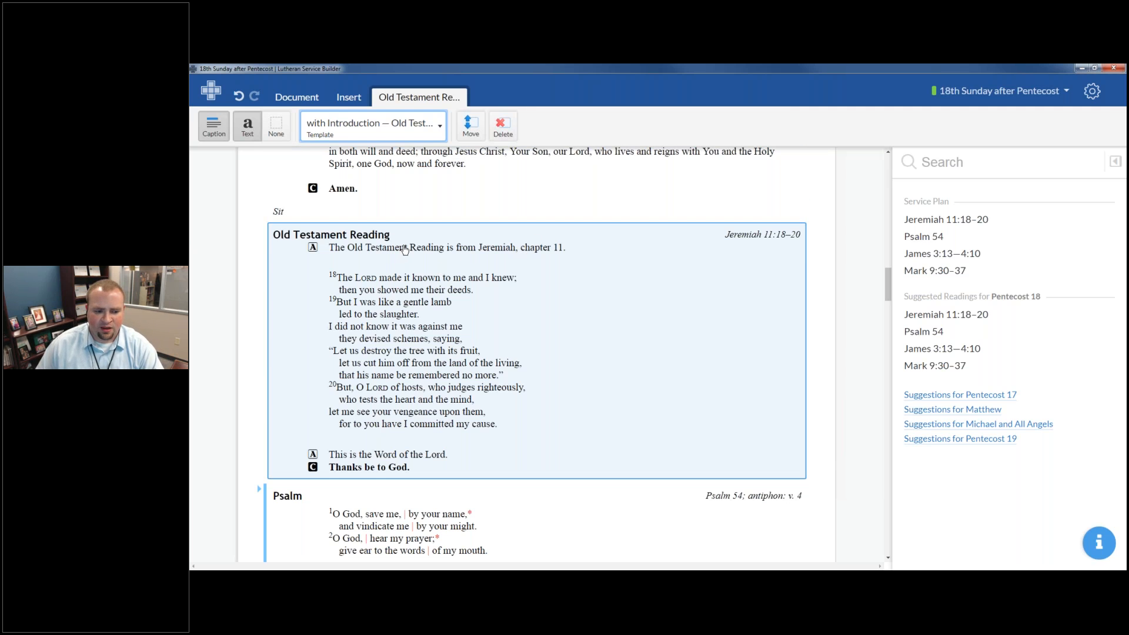
Fill the Hymn of the Day with 851 "Lord of Glory, You Have Bought Us" from the service plan.
scroll(391, 256, "down", 4)
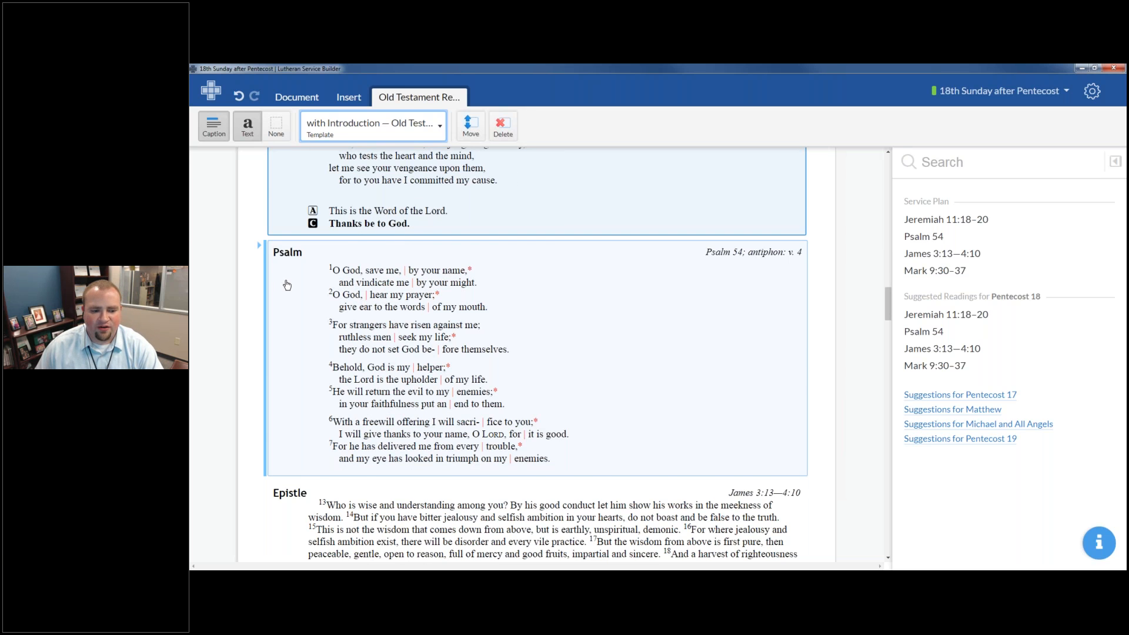
scroll(287, 286, "down", 9)
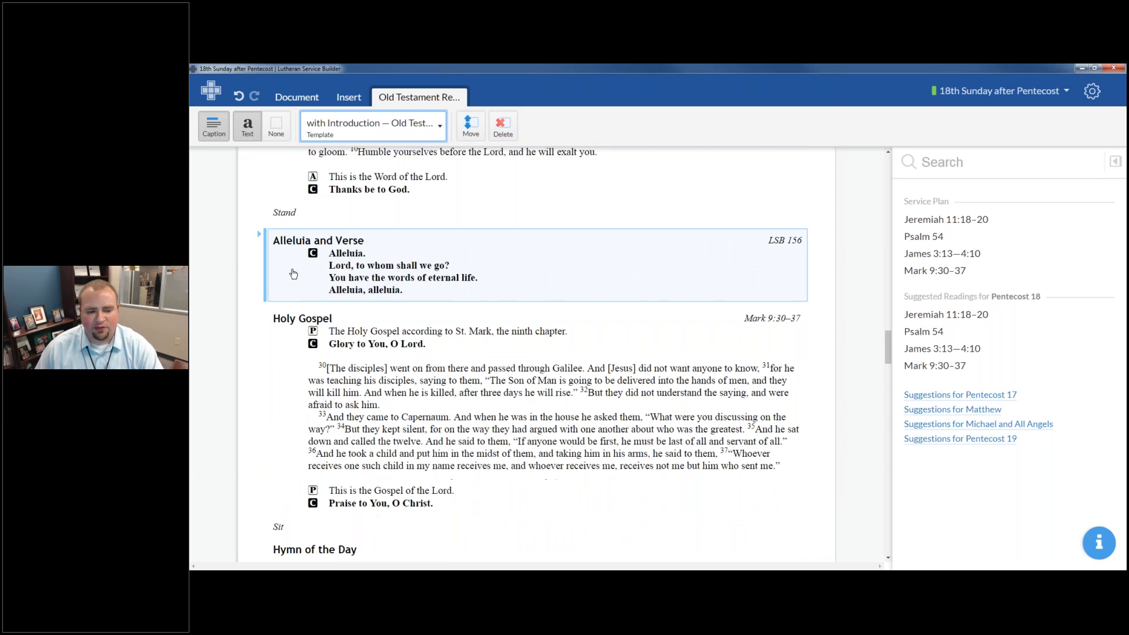
scroll(294, 274, "down", 3)
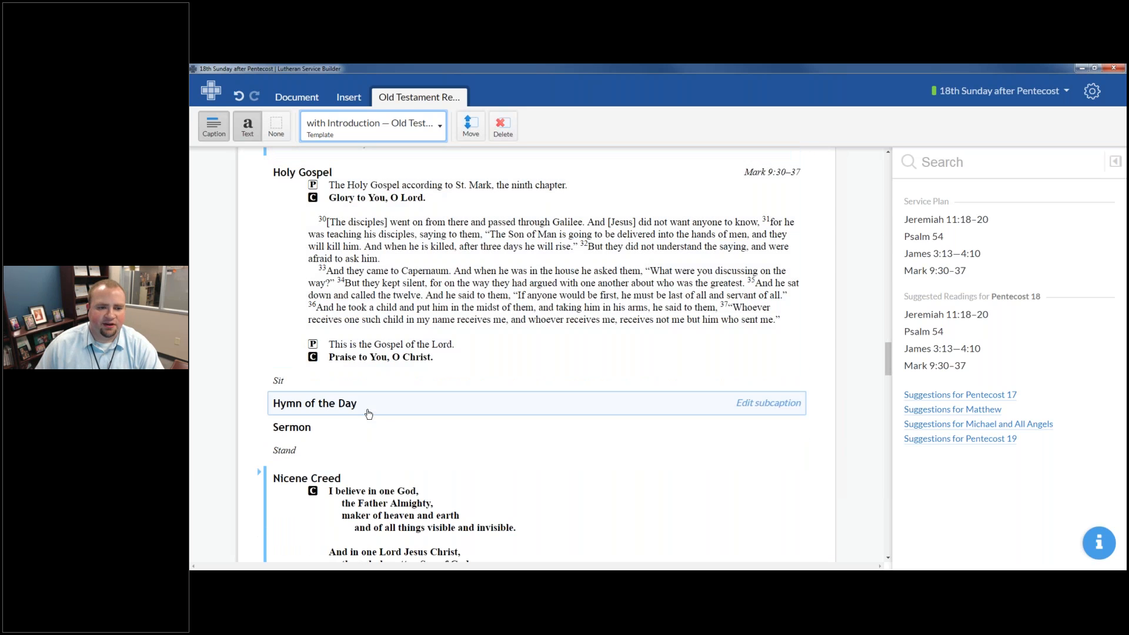
left_click(367, 412)
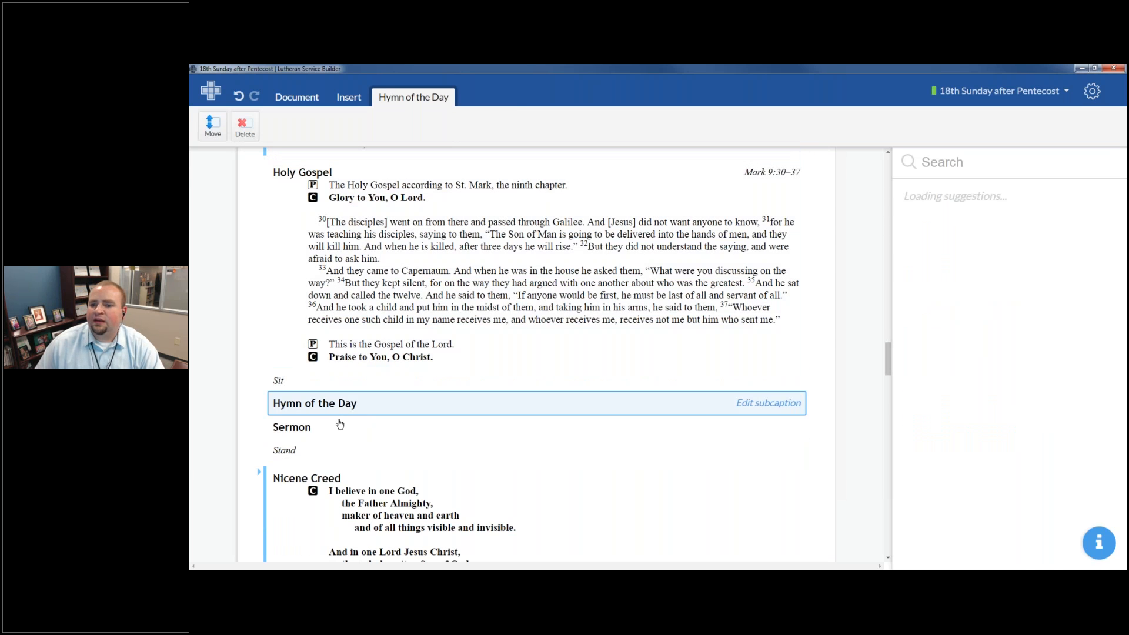
left_click(994, 223)
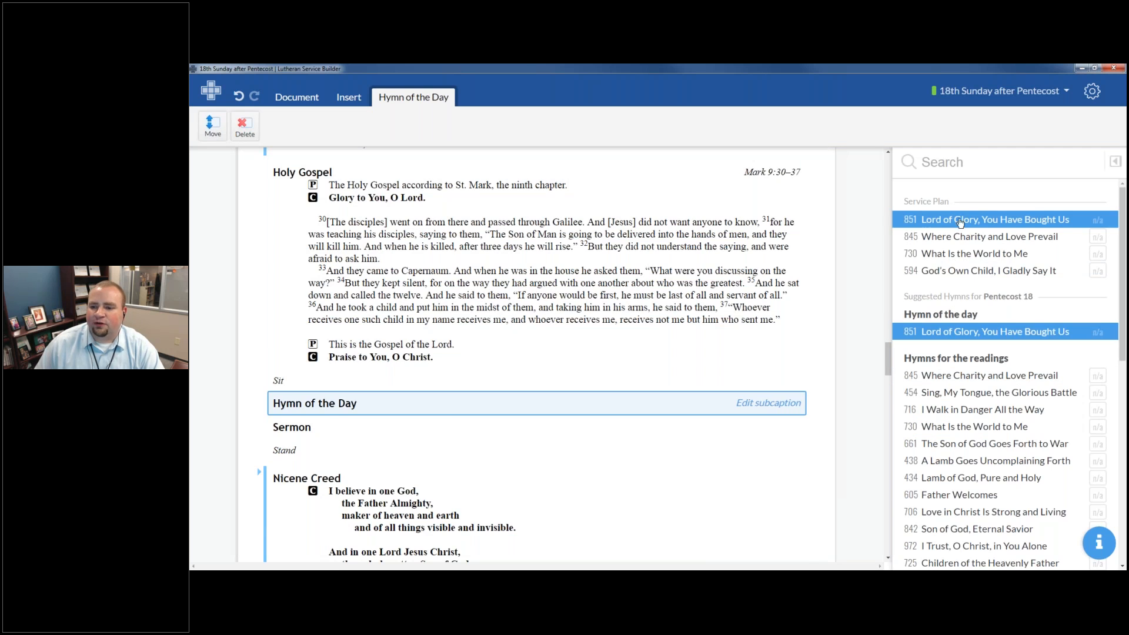
Review the stanzas of hymn 851 and present the hymn with its melody.
scroll(586, 333, "down", 4)
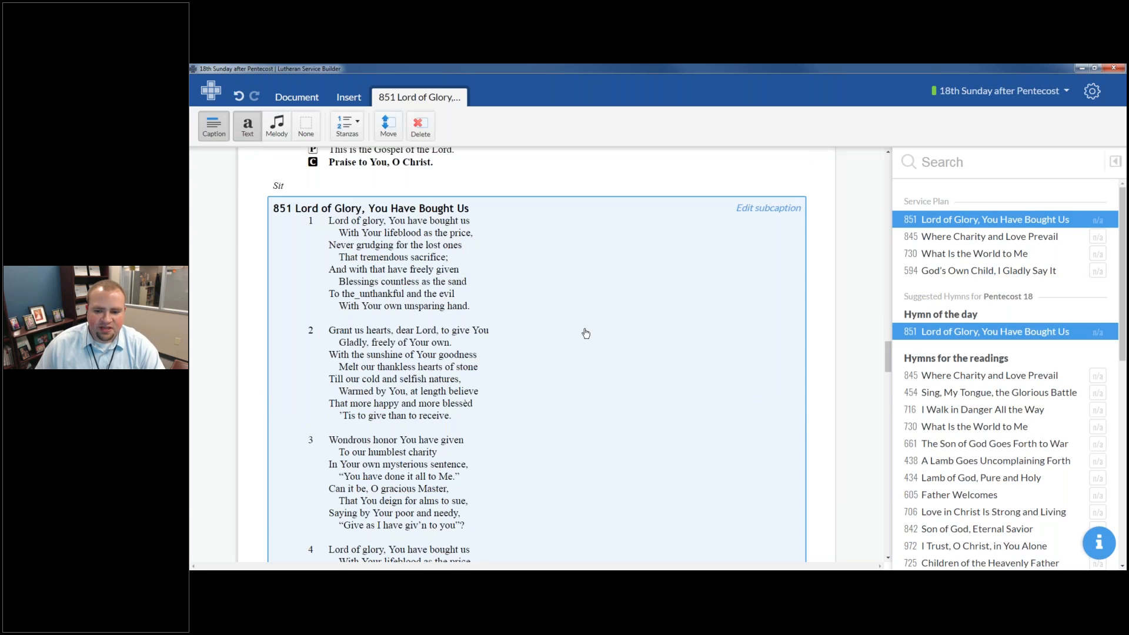
mouse_move(887, 361)
left_mouse_down()
mouse_move(886, 163)
mouse_move(890, 351)
left_mouse_up()
scroll(502, 265, "down", 2)
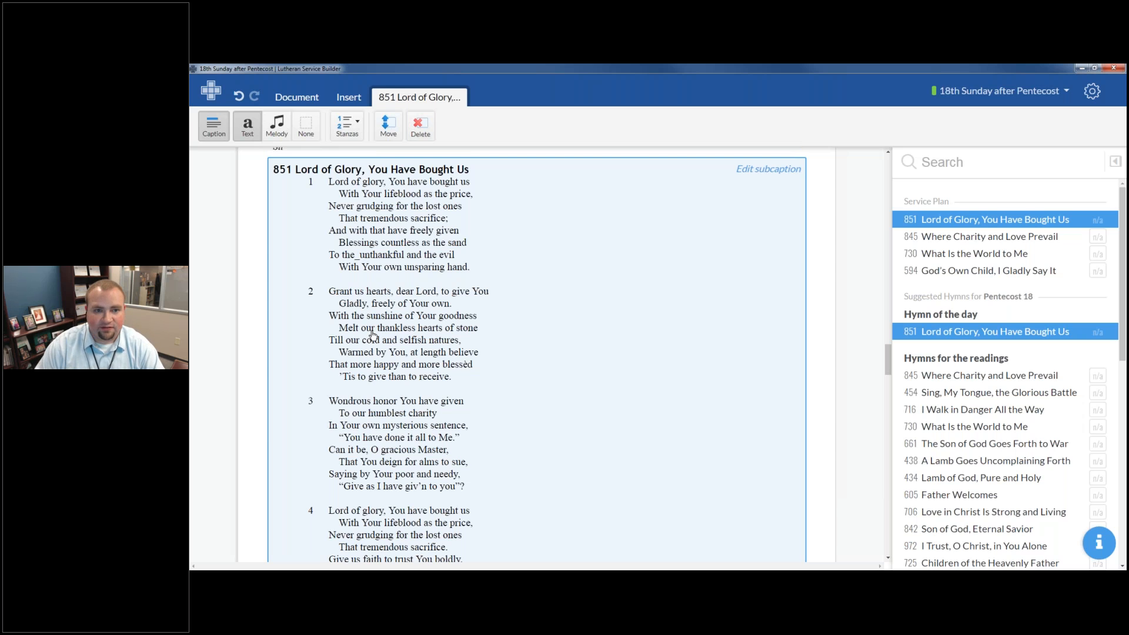
left_click(284, 125)
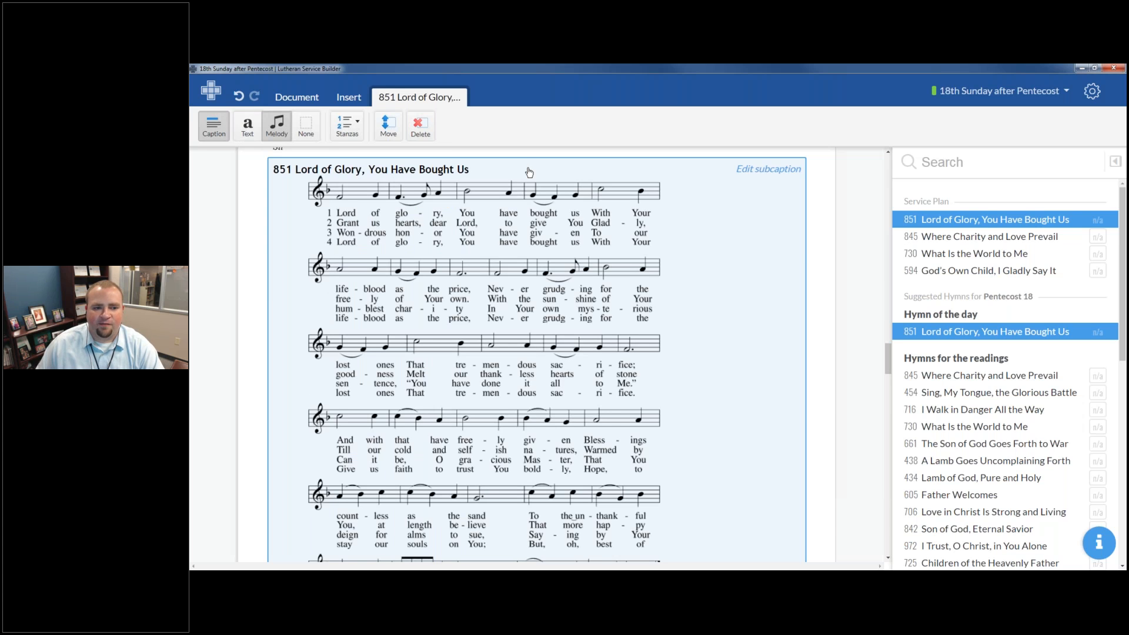
Set the subcaption of hymn 851 to "Please Stand".
scroll(769, 277, "up", 3)
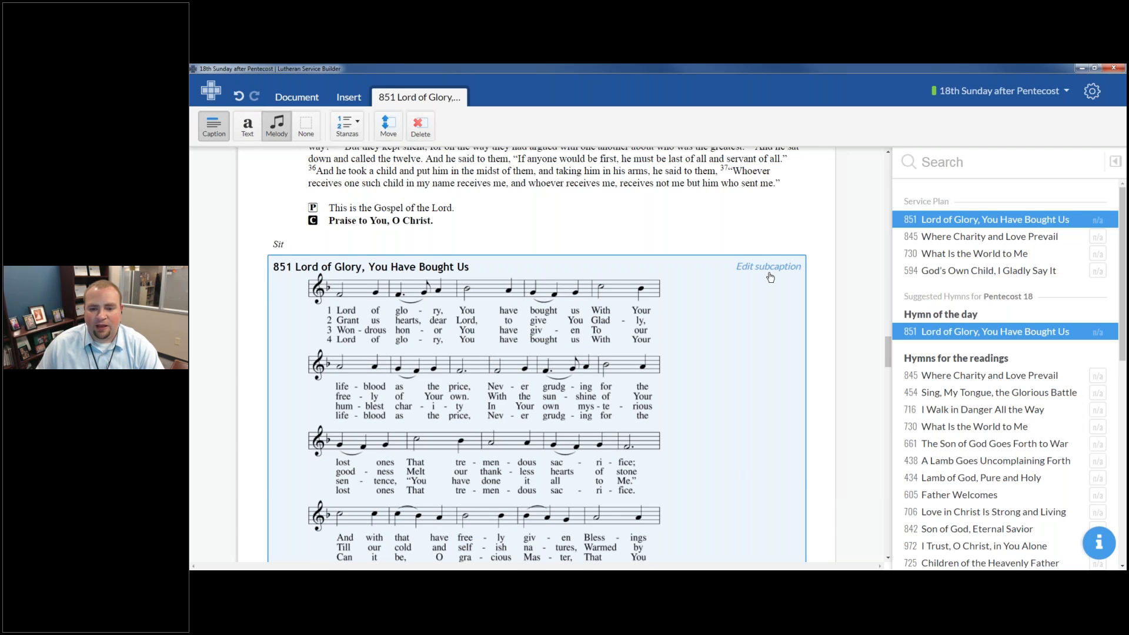
left_click(769, 266)
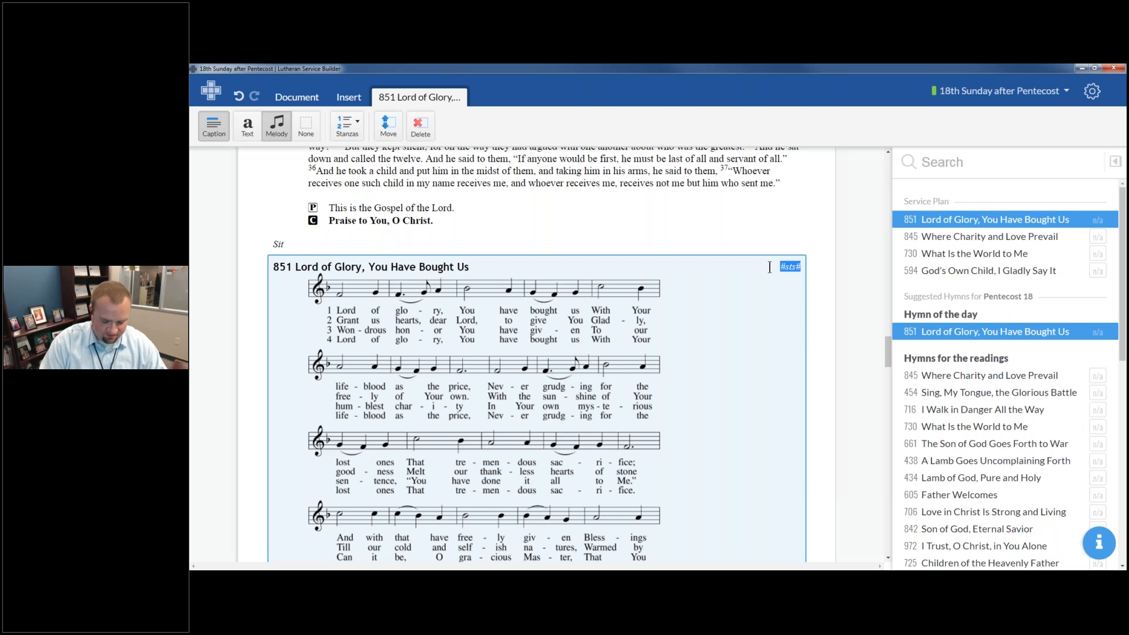
type("Please Stand")
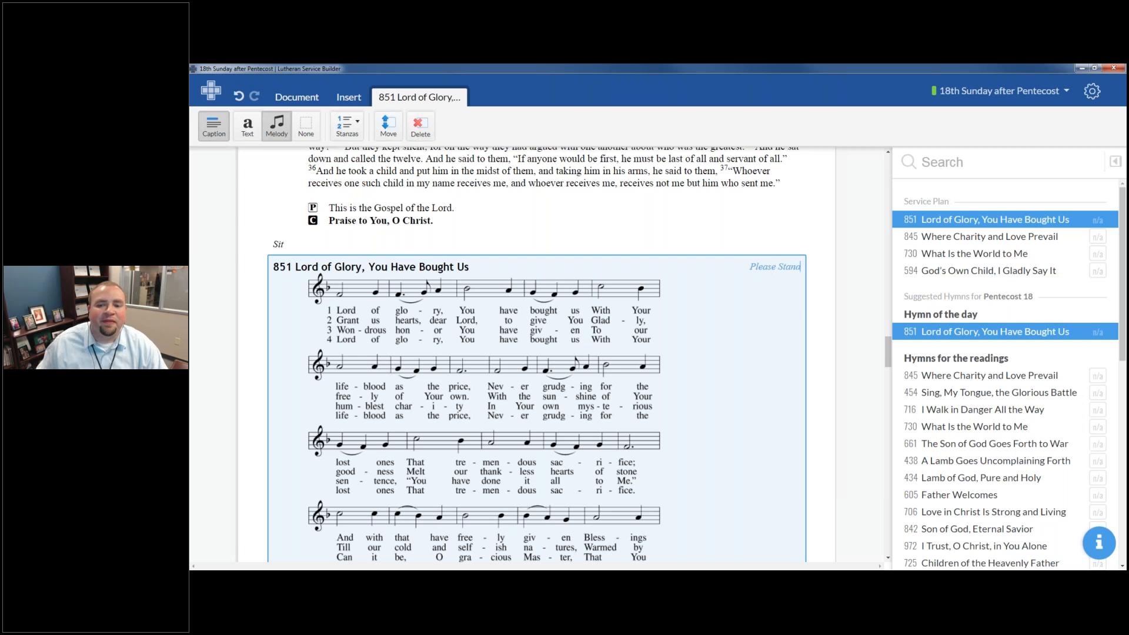
left_click(528, 240)
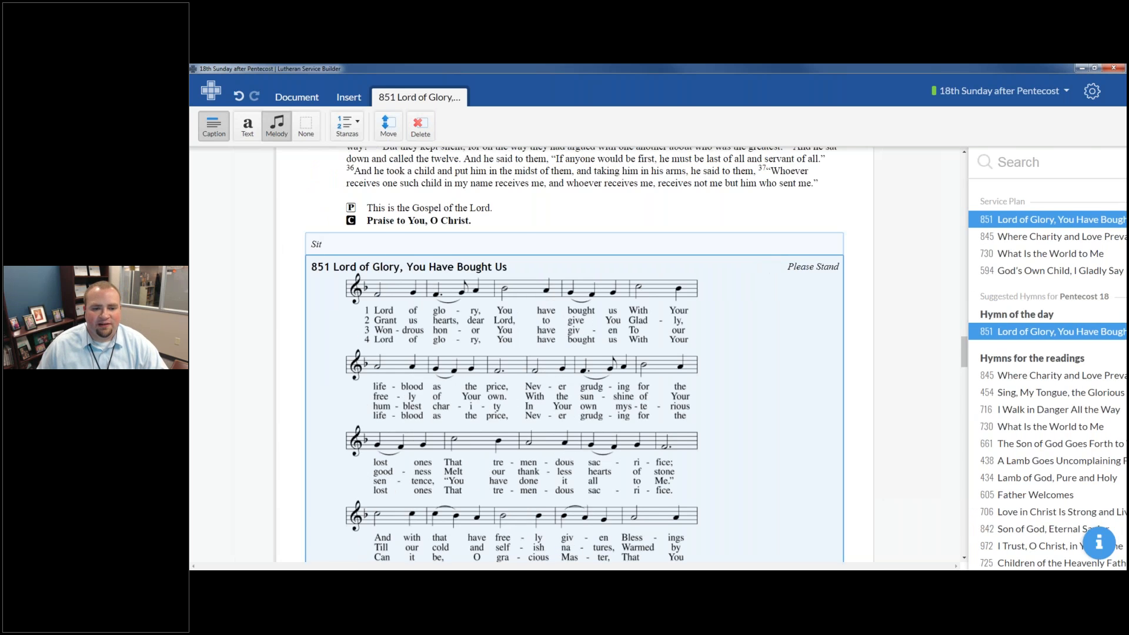
Delete the Sit rubric between the Holy Gospel and hymn 851.
left_click(538, 234)
scroll(538, 234, "up", 2)
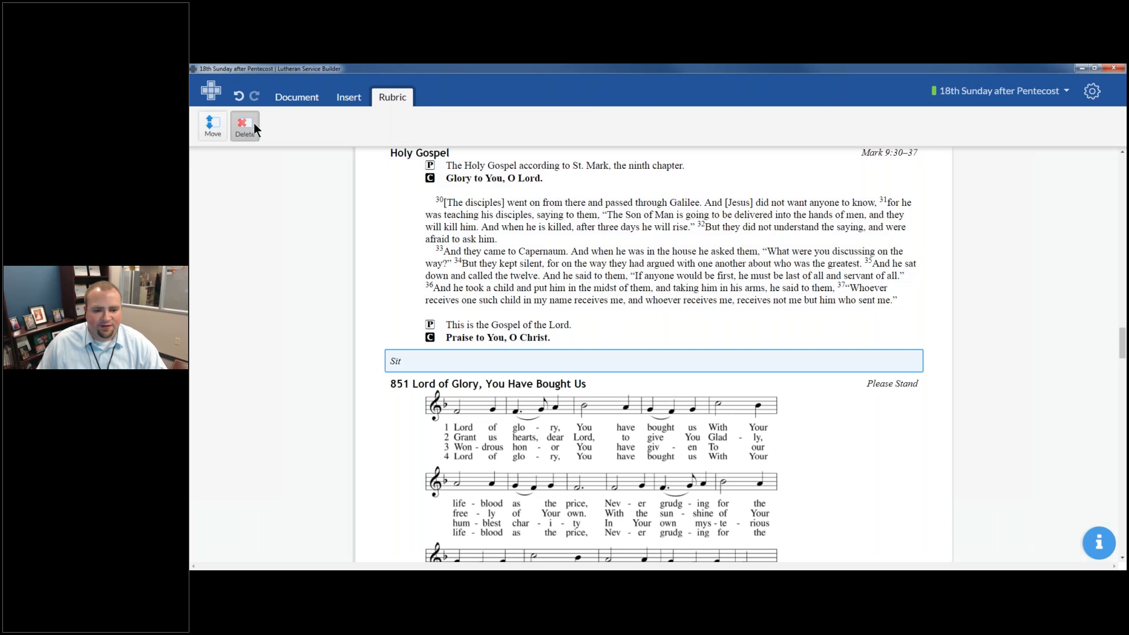
key("Delete")
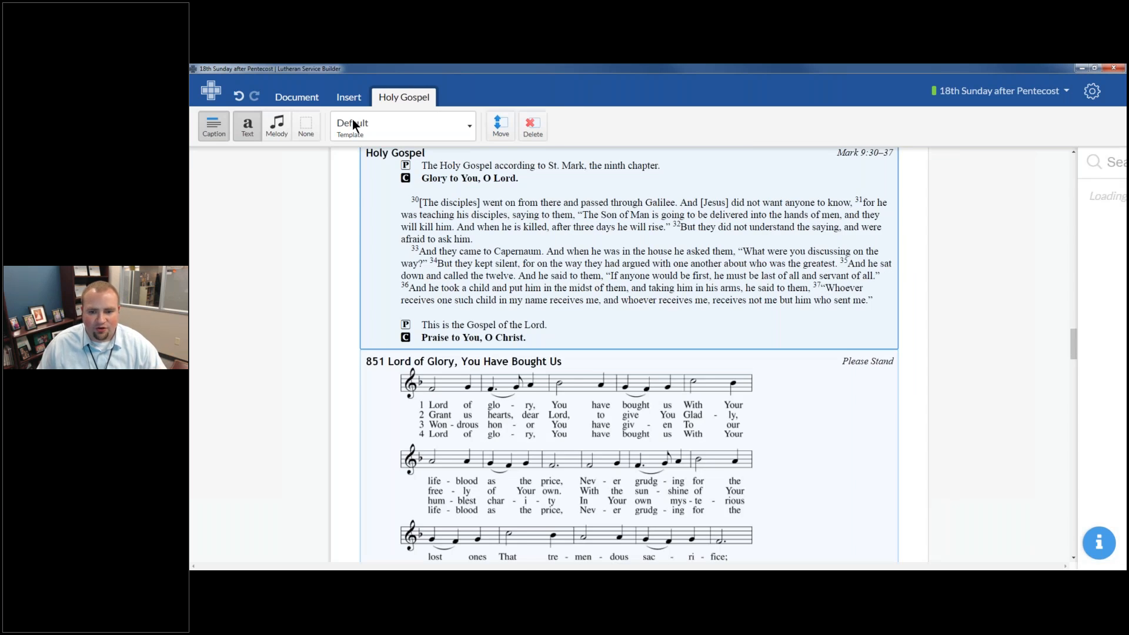
scroll(728, 417, "down", 5)
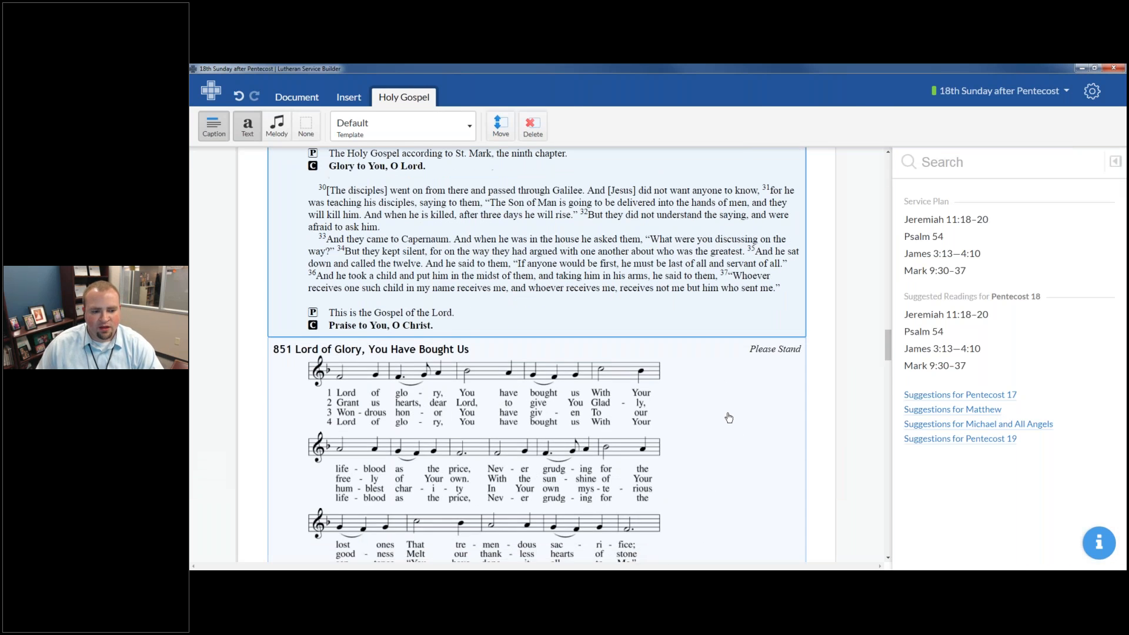
Change the Sermon heading below hymn 851 to Sermon - "Sermon Title".
scroll(608, 413, "down", 2)
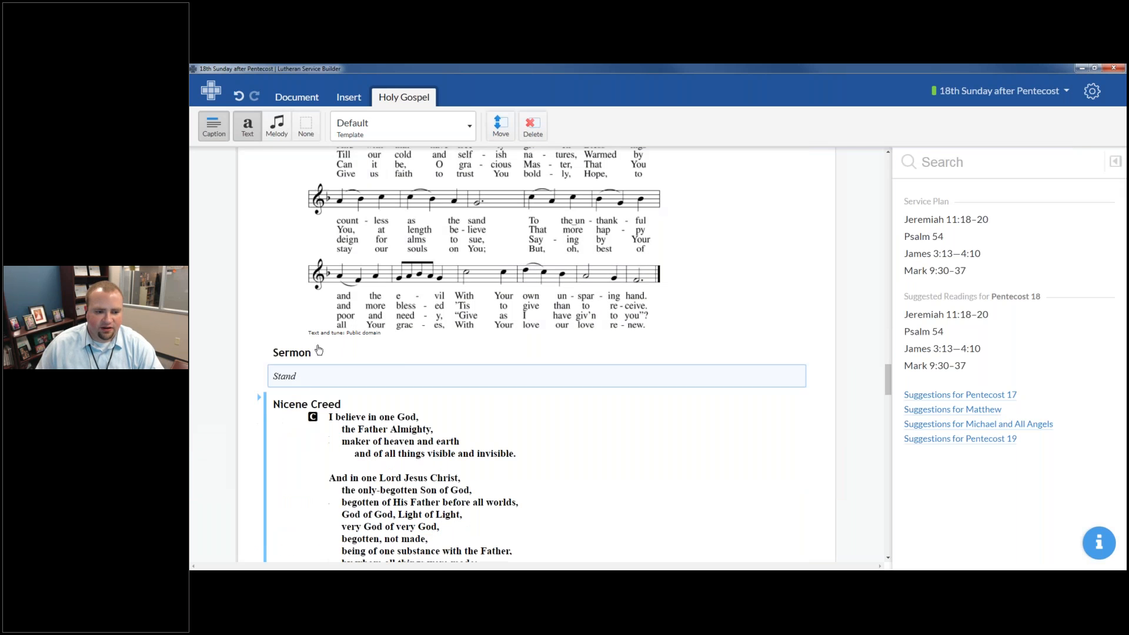
left_click(349, 359)
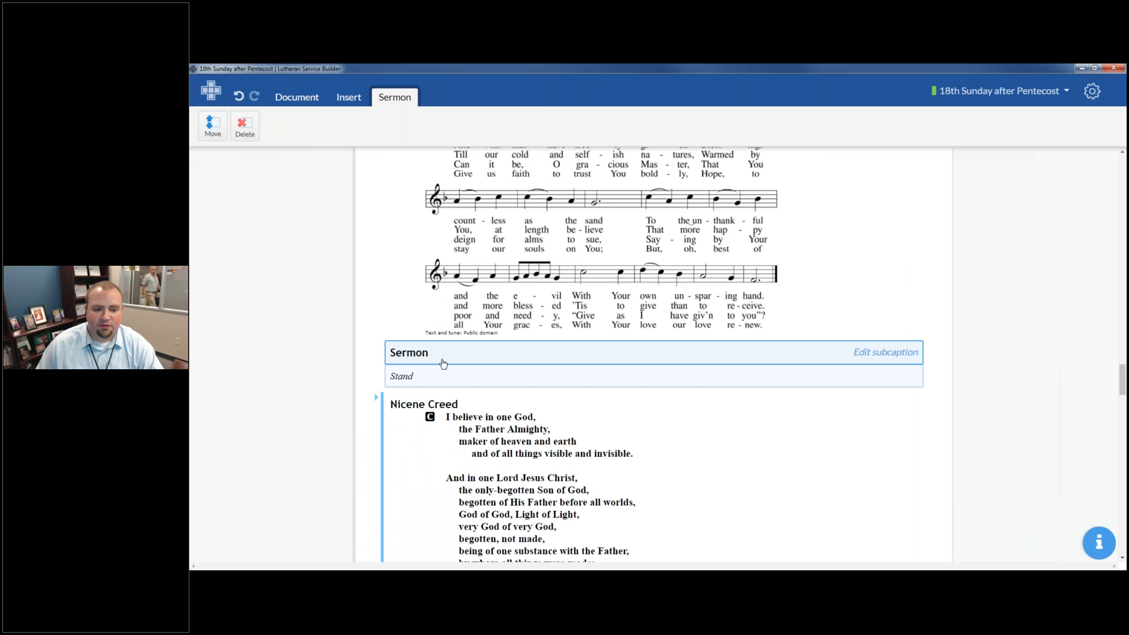
left_click(441, 357)
left_click(437, 352)
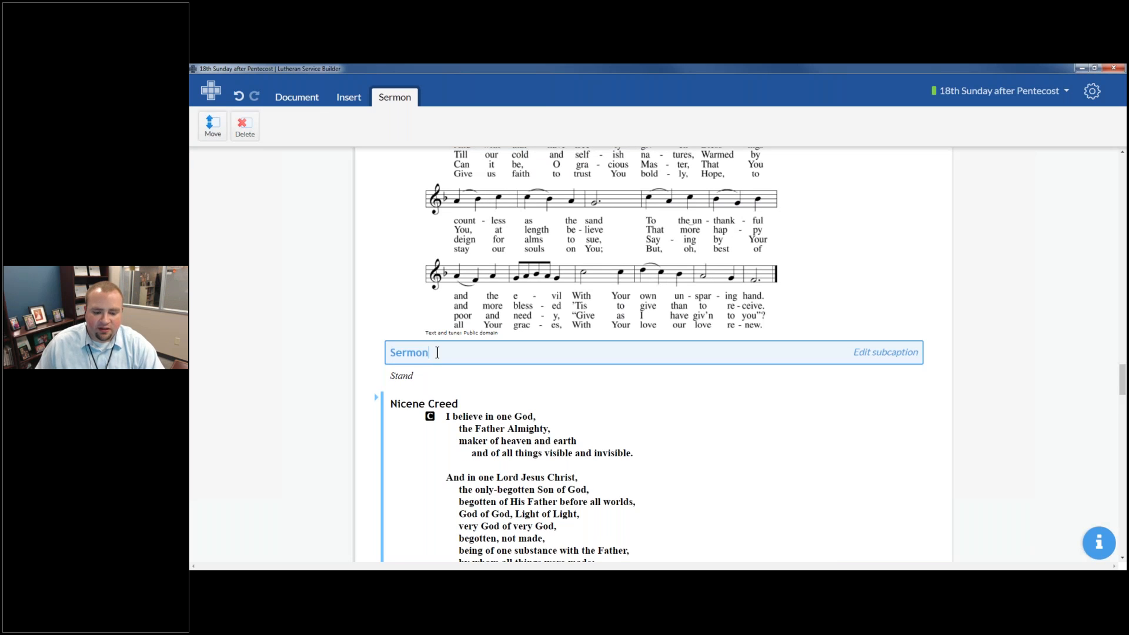
type("- \"Serm")
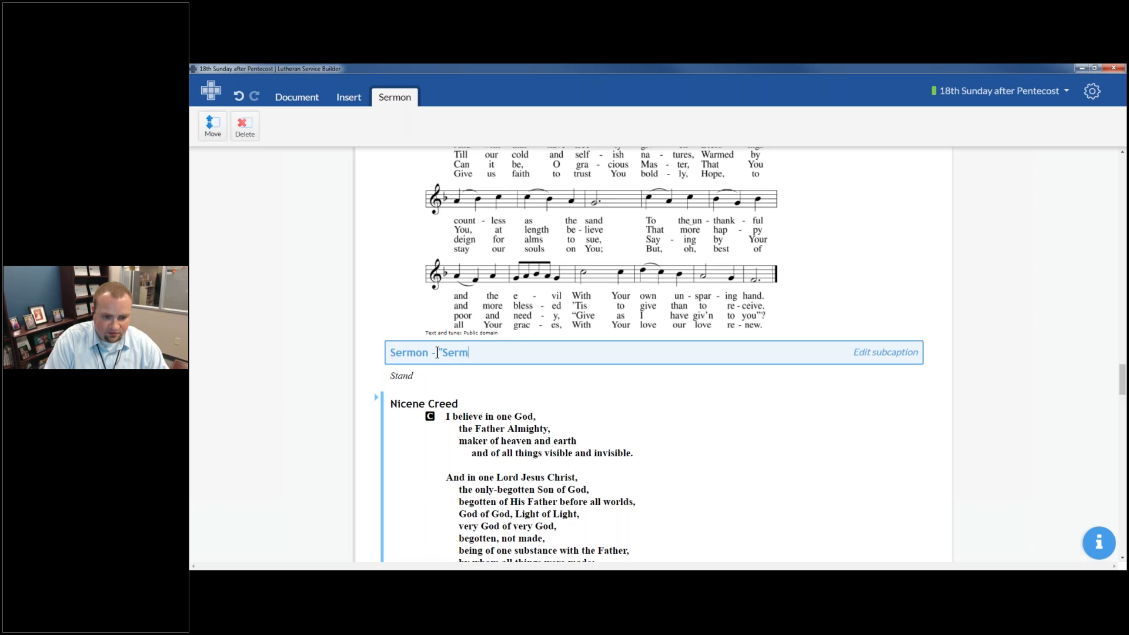
type("on Title\"")
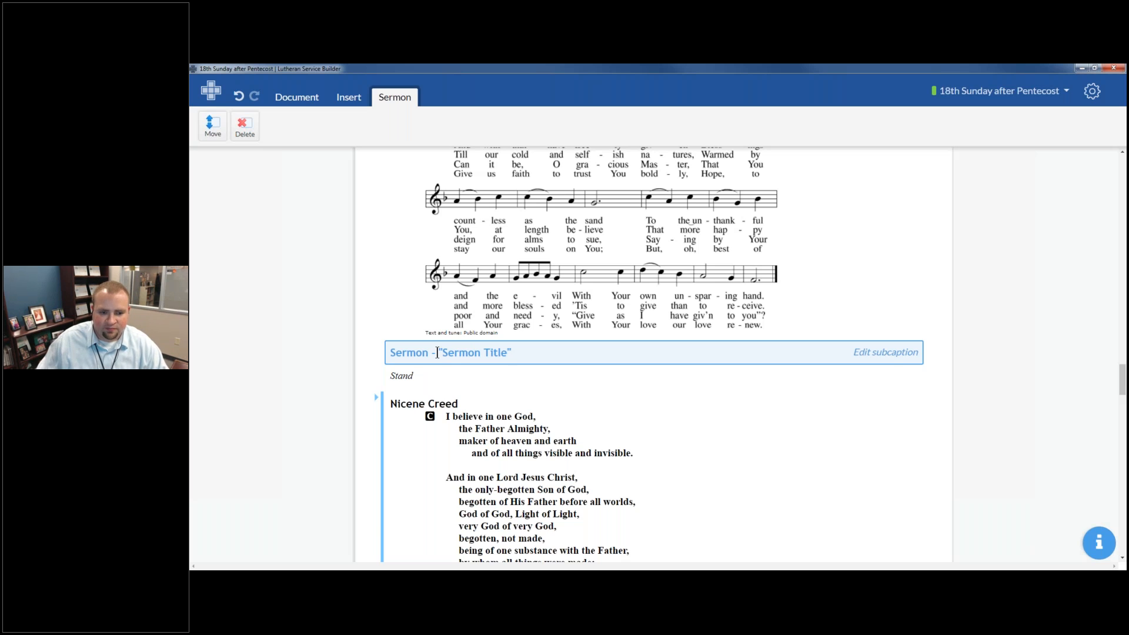
Set the sermon's subcaption to "Mark 9".
left_click(915, 357)
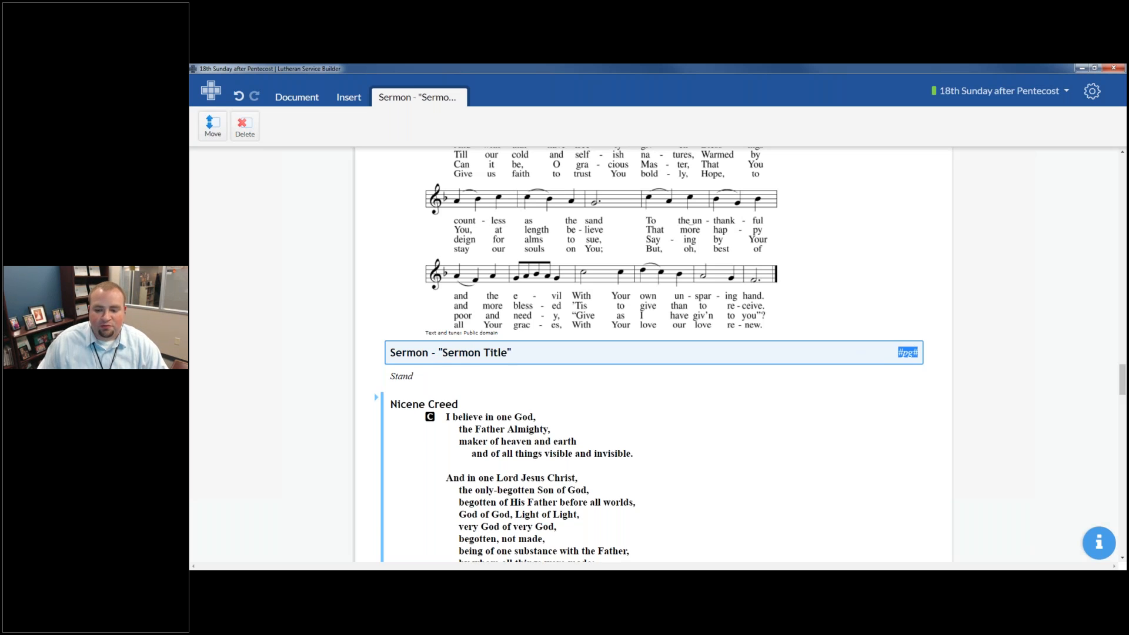
type("Mark")
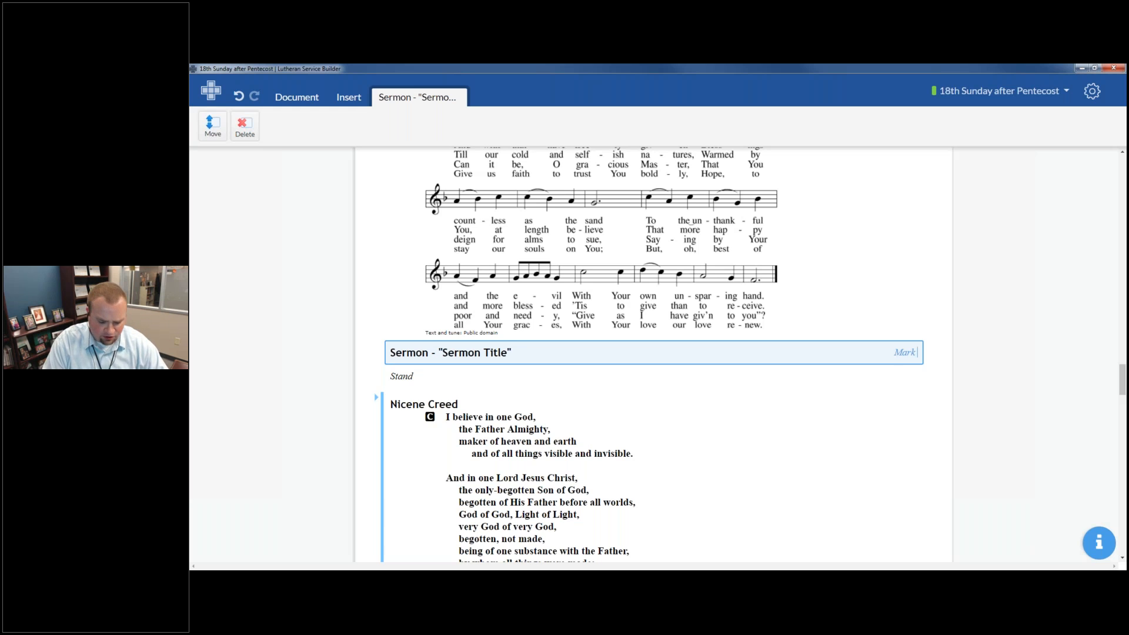
type(" (")
type("6")
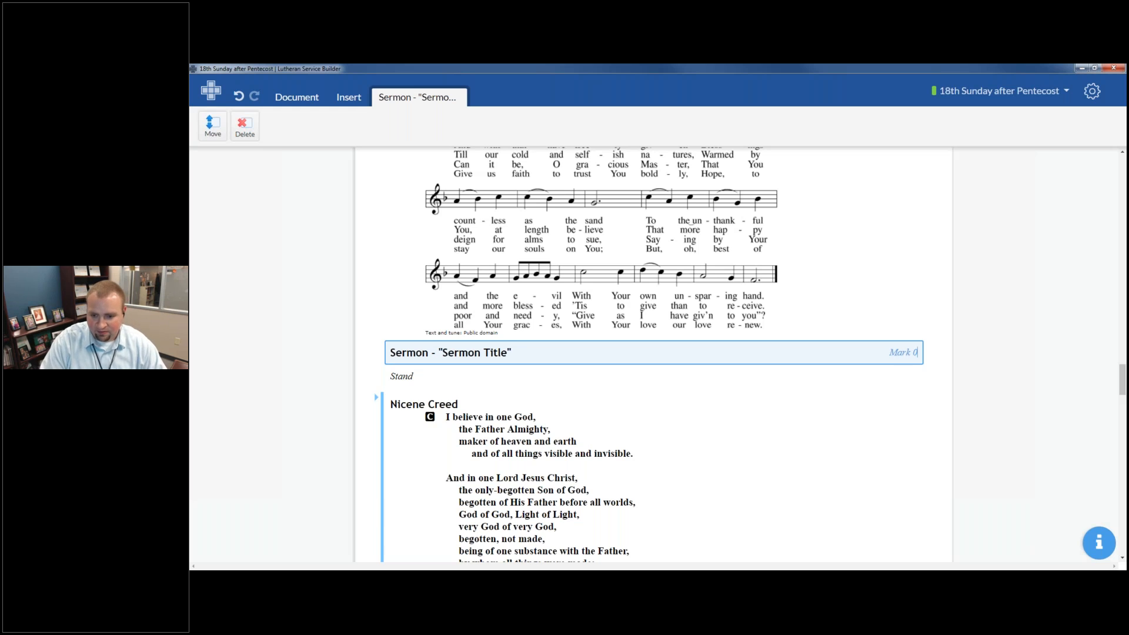
left_click(943, 325)
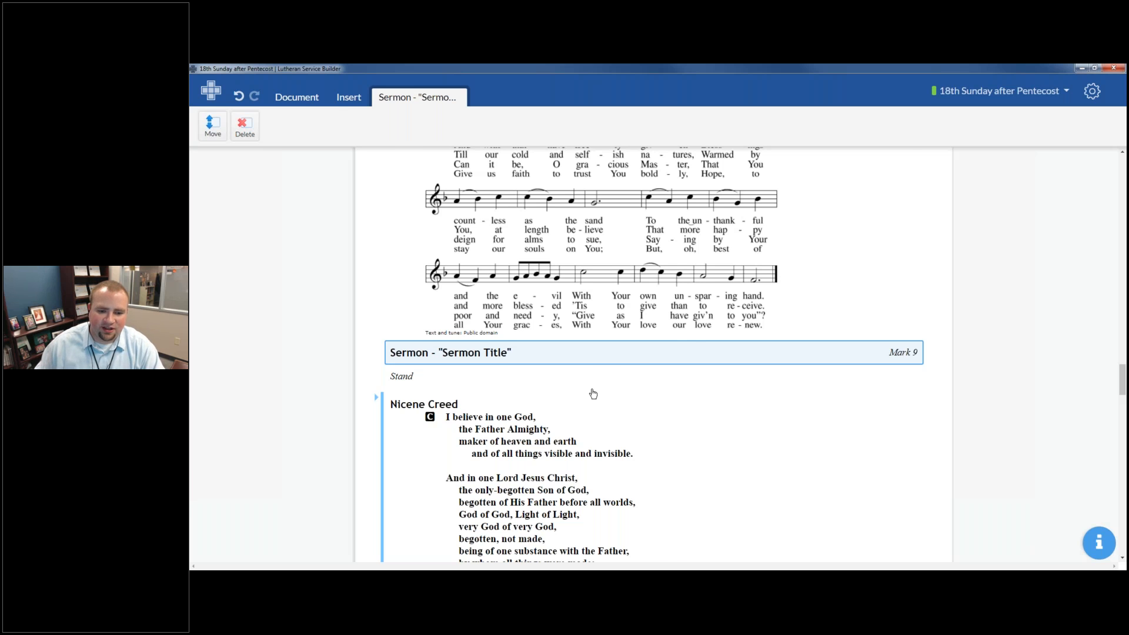
Append "(Hymn of the Day)" to the caption of hymn 851 "Lord of Glory, You Have Bought Us".
scroll(593, 393, "up", 5)
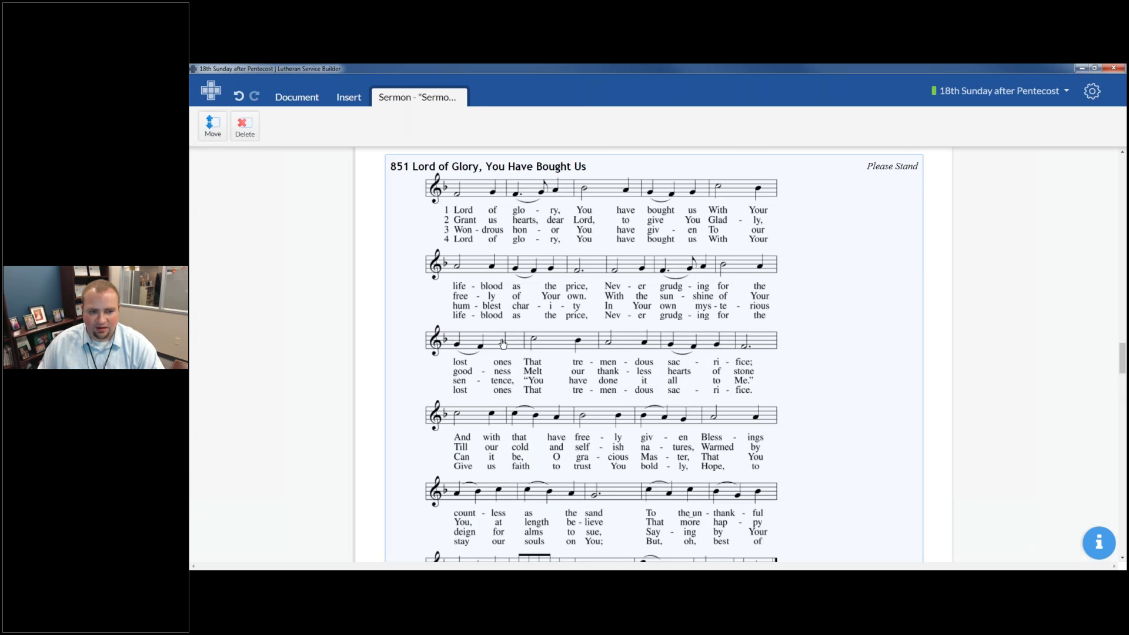
scroll(368, 246, "up", 2)
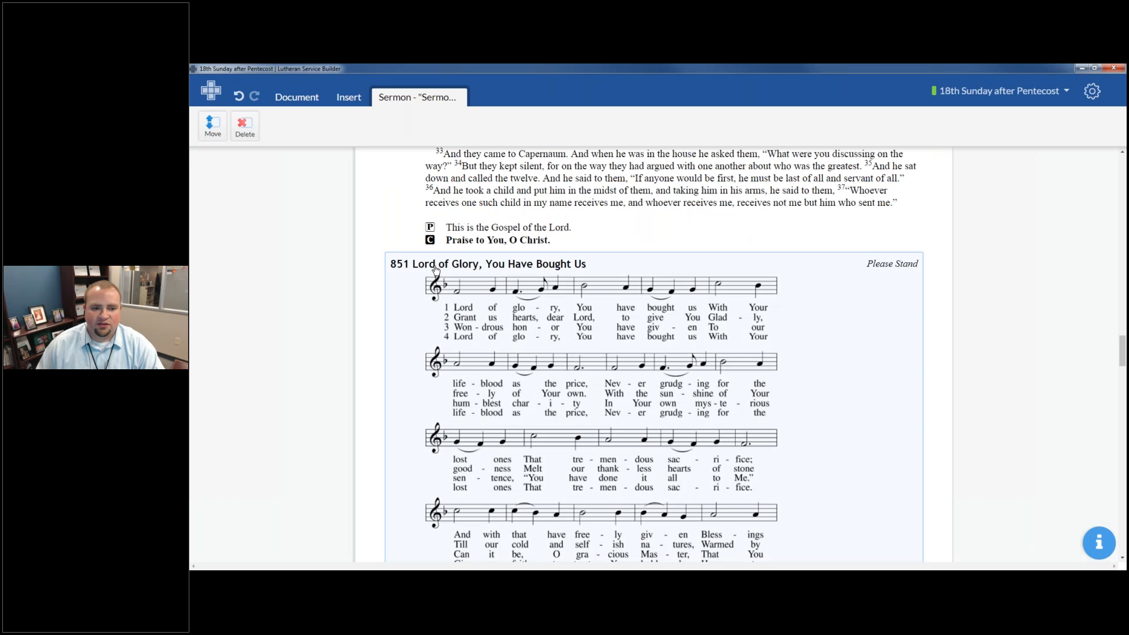
key("End")
type("(Hy")
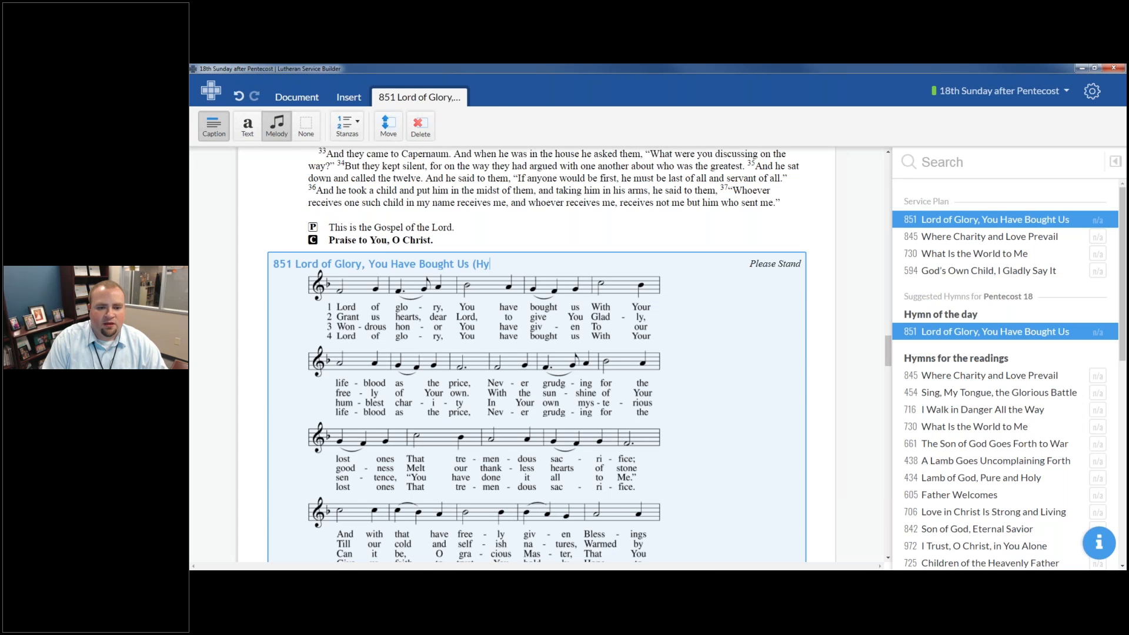
type("mn")
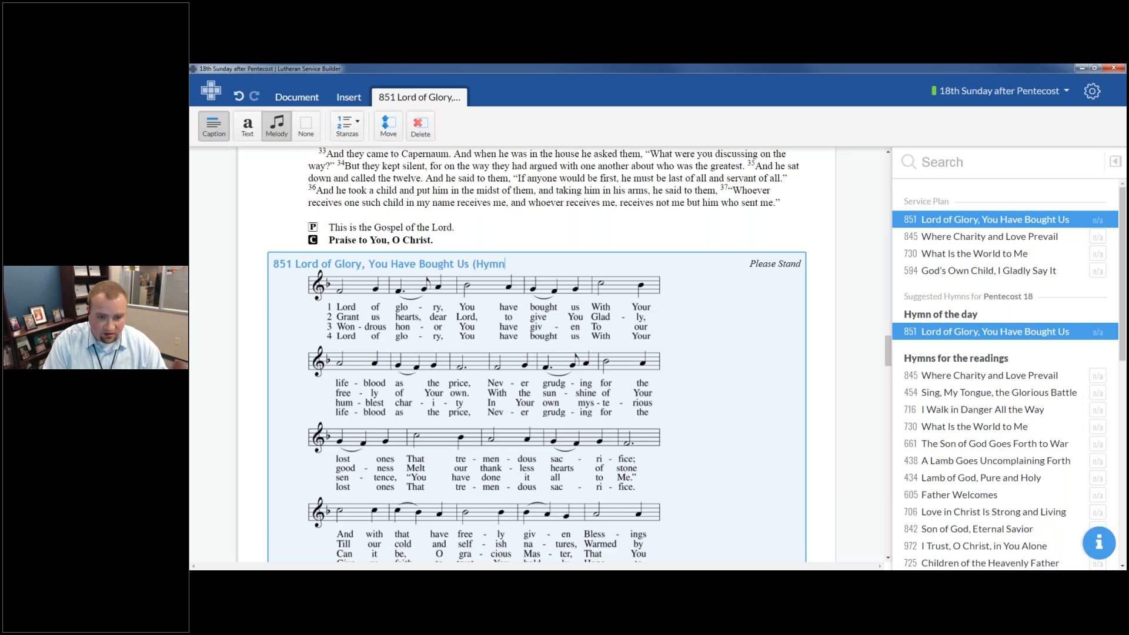
type(" of the Day_")
type(")")
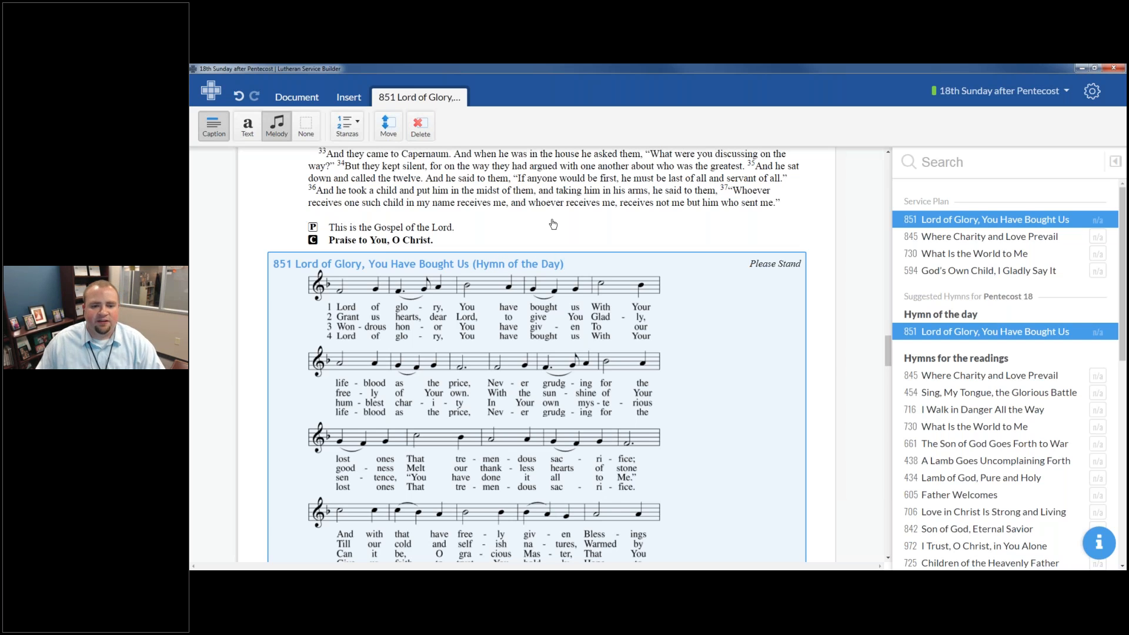
left_click(623, 248)
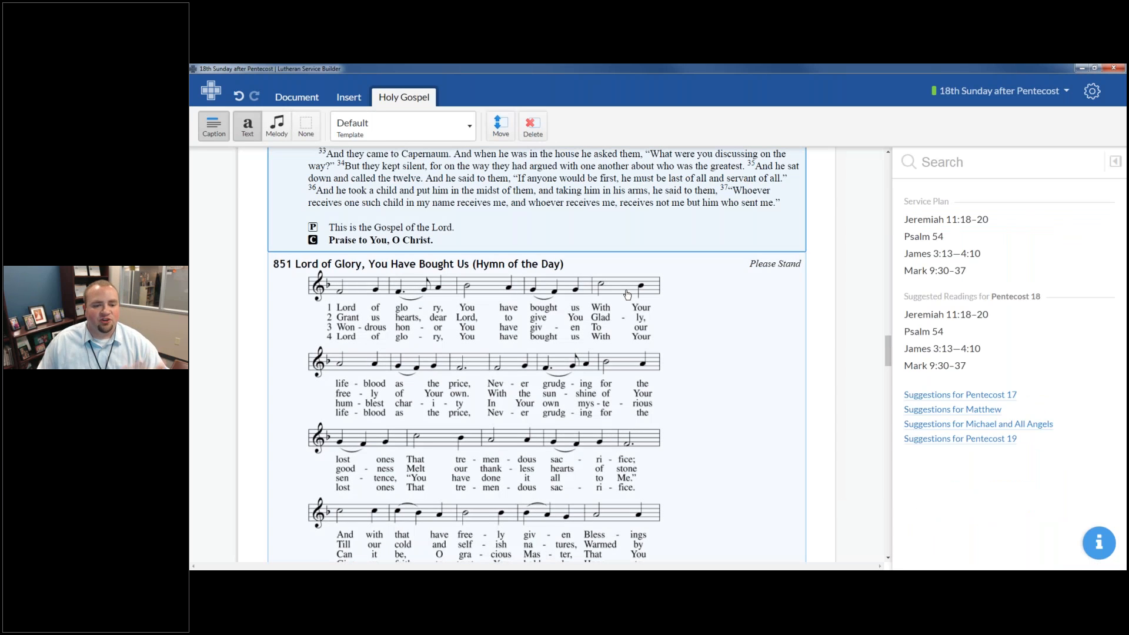
Try replacing hymn 851 with 845 "Where Charity and Love Prevail", and undo and redo the hymn's caption edit.
left_click(625, 293)
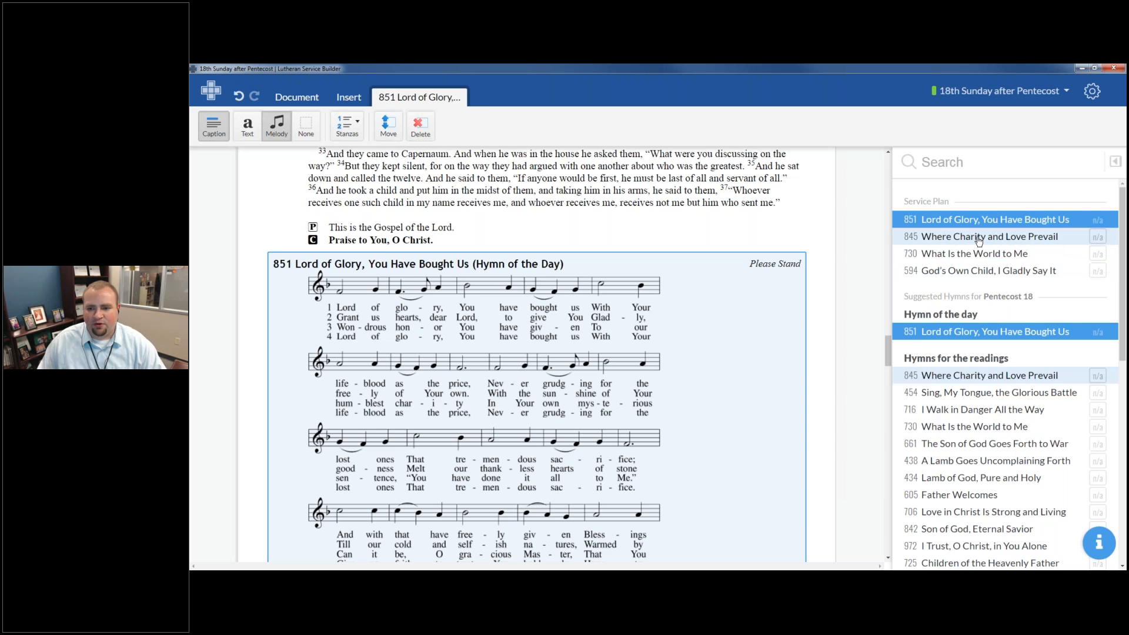
left_click(977, 238)
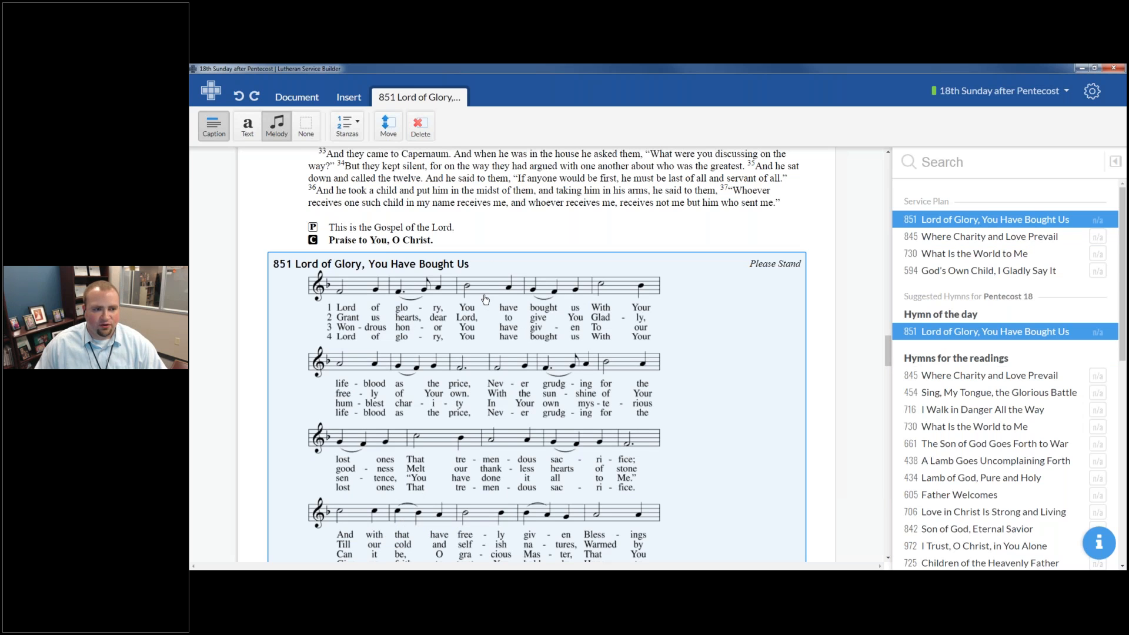
left_click(255, 96)
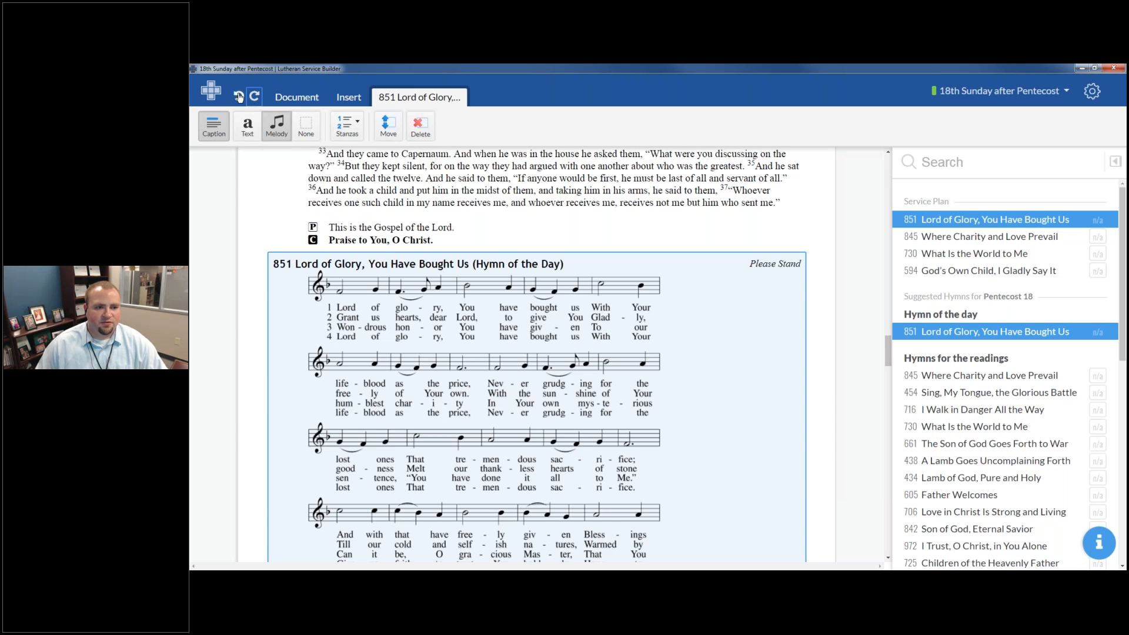
Undo the hymn and sermon edits back past the Sit rubric's deletion, and delete the Sit rubric before hymn 851 again.
left_click(238, 96)
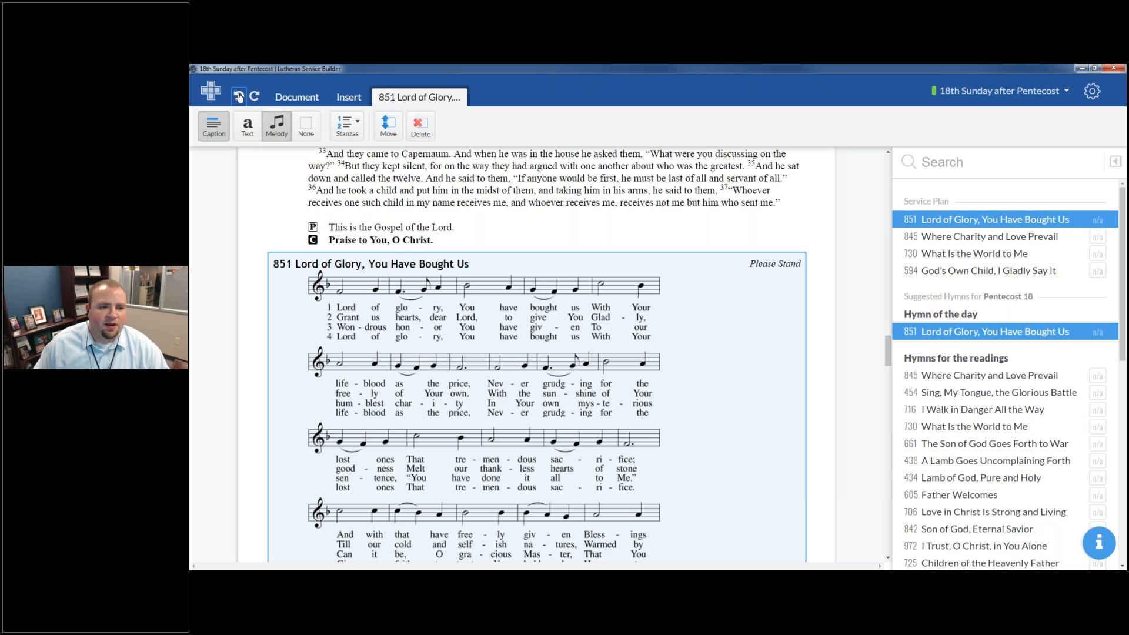
left_click(239, 96)
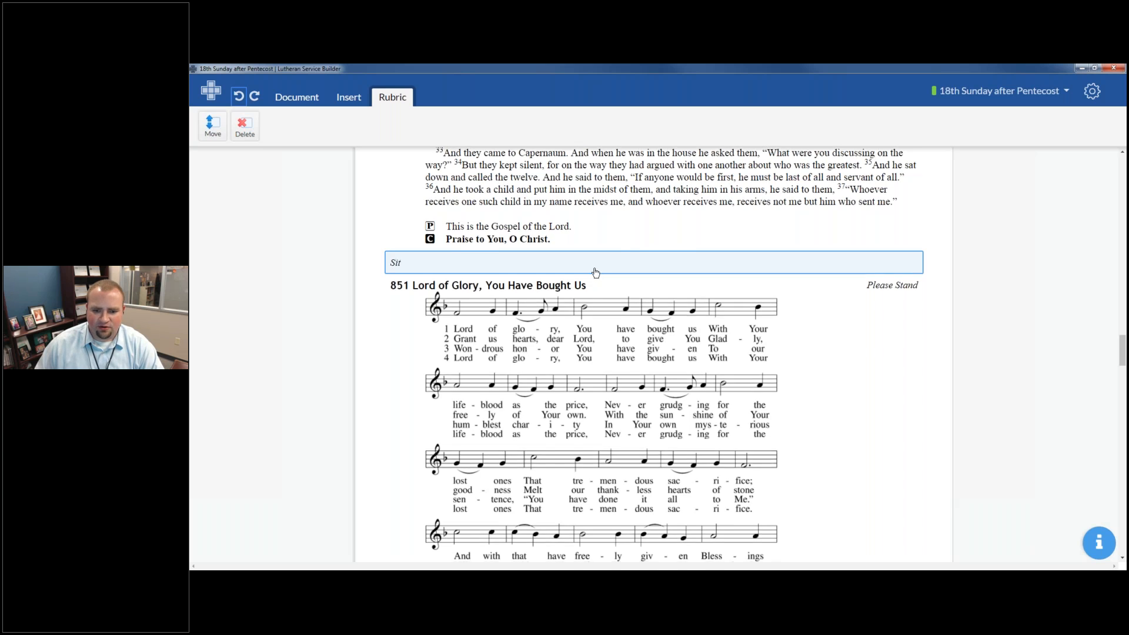
scroll(593, 271, "down", 3)
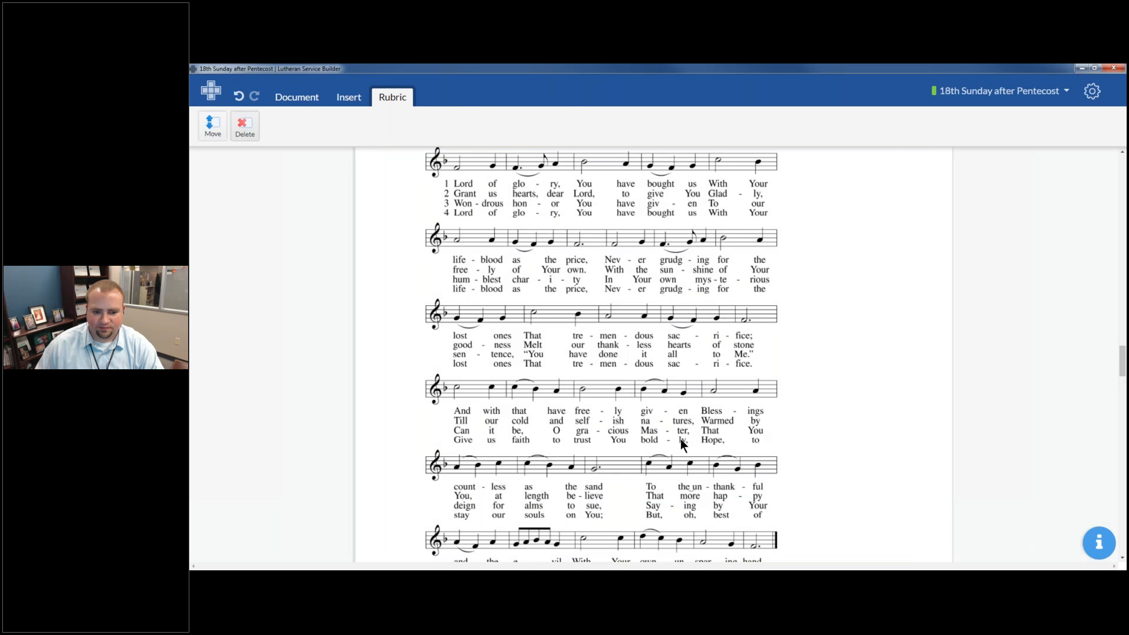
left_click(679, 438)
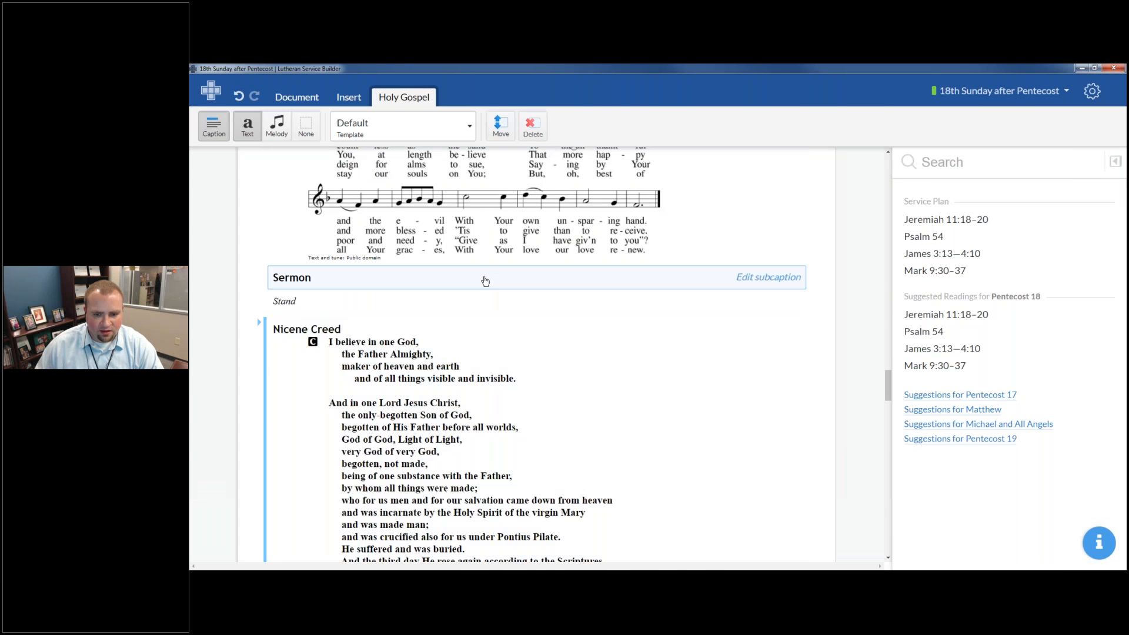
Expand the creed alternatives after the Sermon and choose the Apostles' Creed in place of the Nicene Creed.
scroll(479, 297, "down", 3)
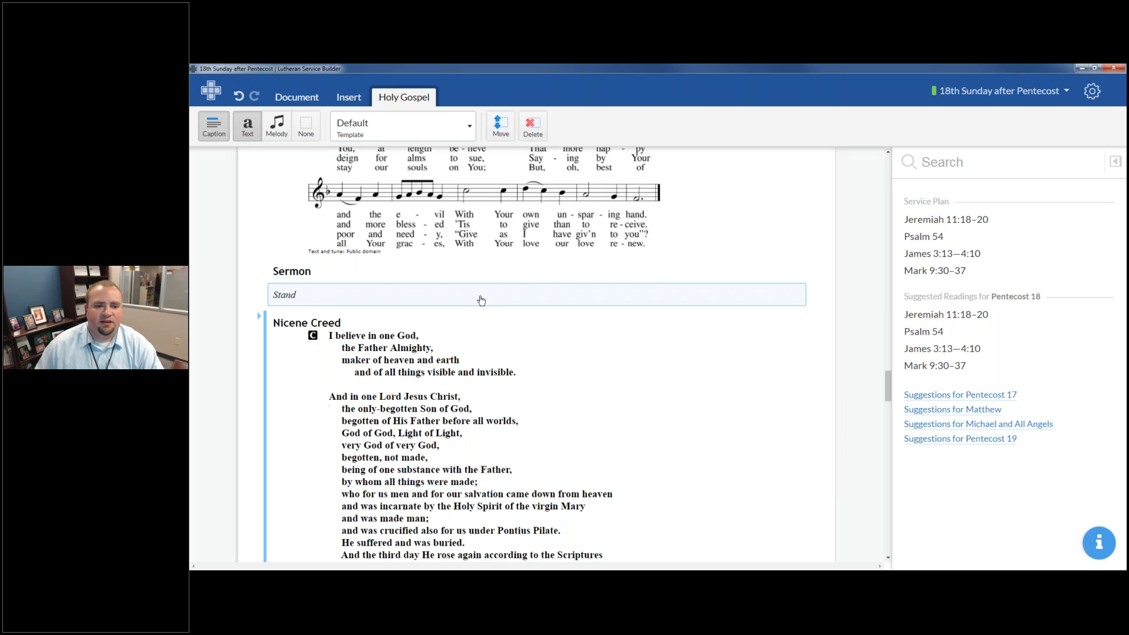
left_click(259, 181)
left_click(260, 180)
scroll(562, 387, "down", 3)
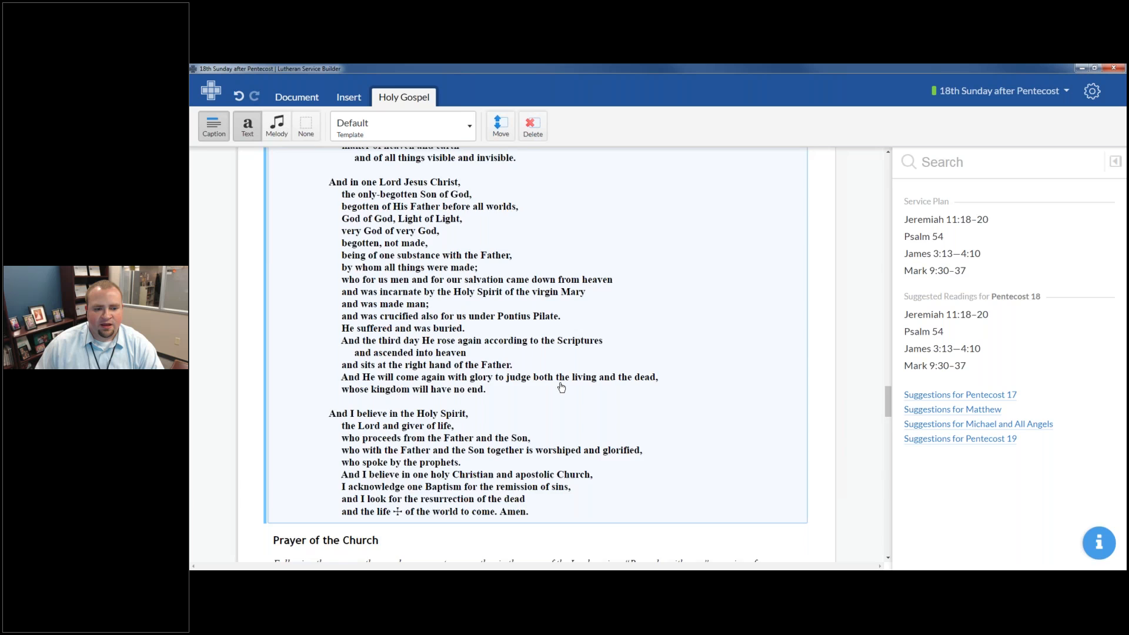
scroll(554, 370, "up", 3)
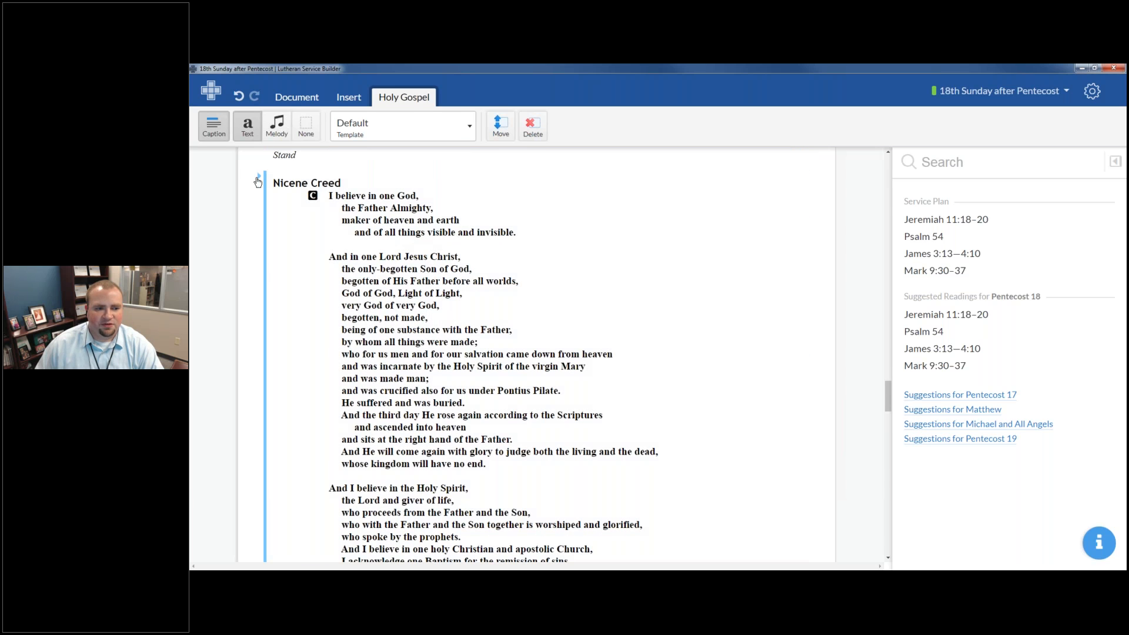
scroll(448, 308, "down", 5)
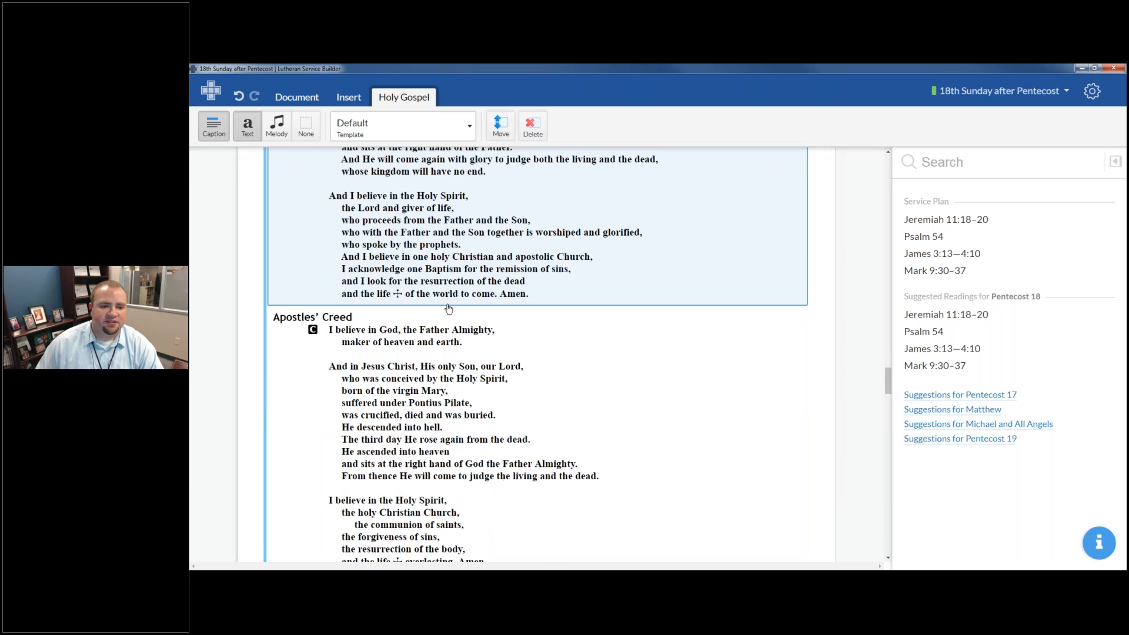
scroll(449, 308, "down", 6)
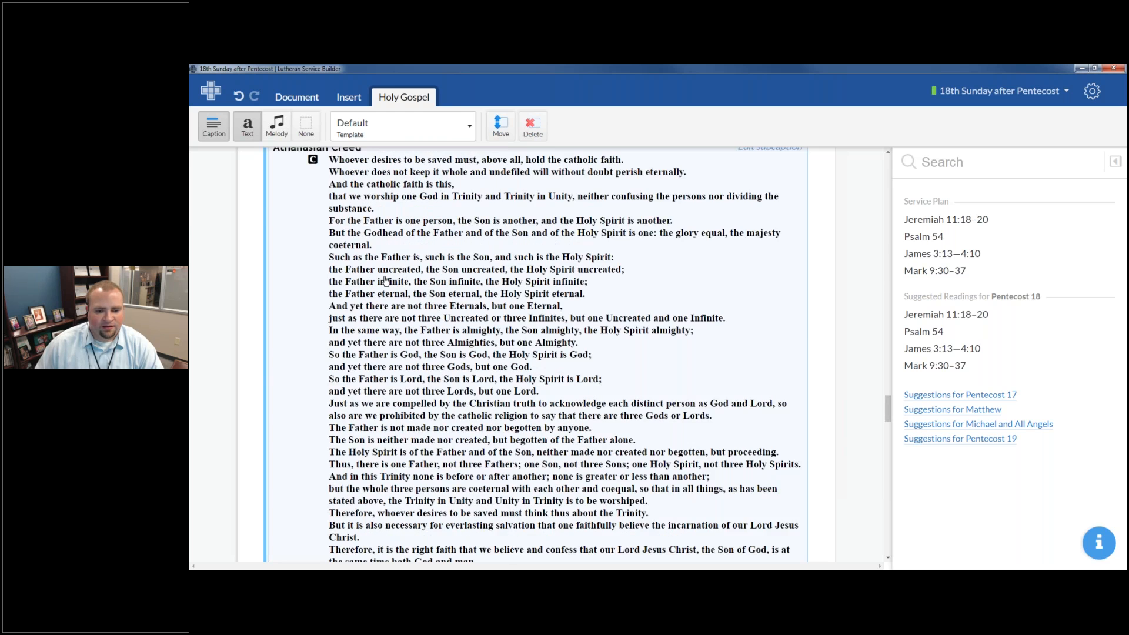
scroll(385, 281, "up", 5)
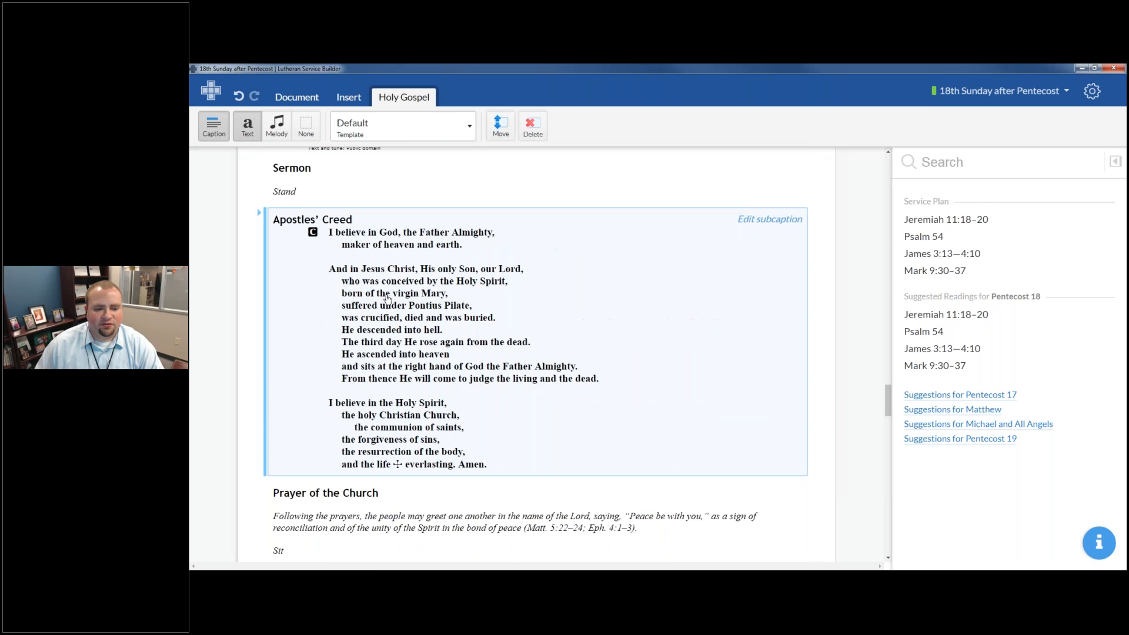
left_click(387, 300)
Switch to the Lutheran Service Builder website in Chrome, open its Downloads page and locate the 3 Year LetUsPray file for September 23, 2018.
scroll(387, 300, "down", 1)
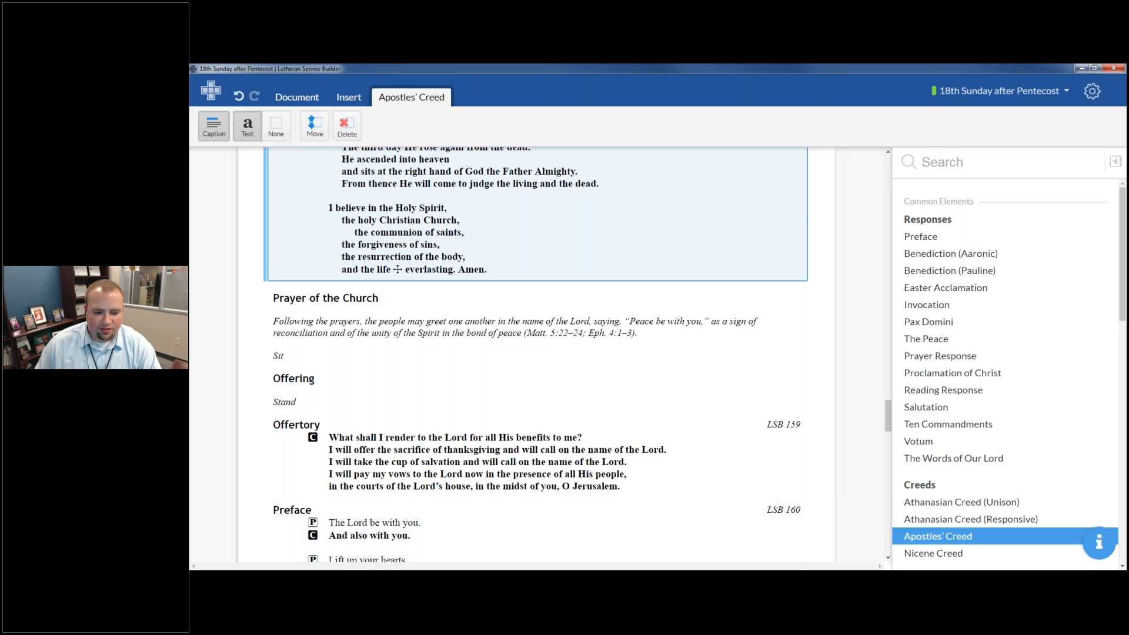
mouse_move(353, 579)
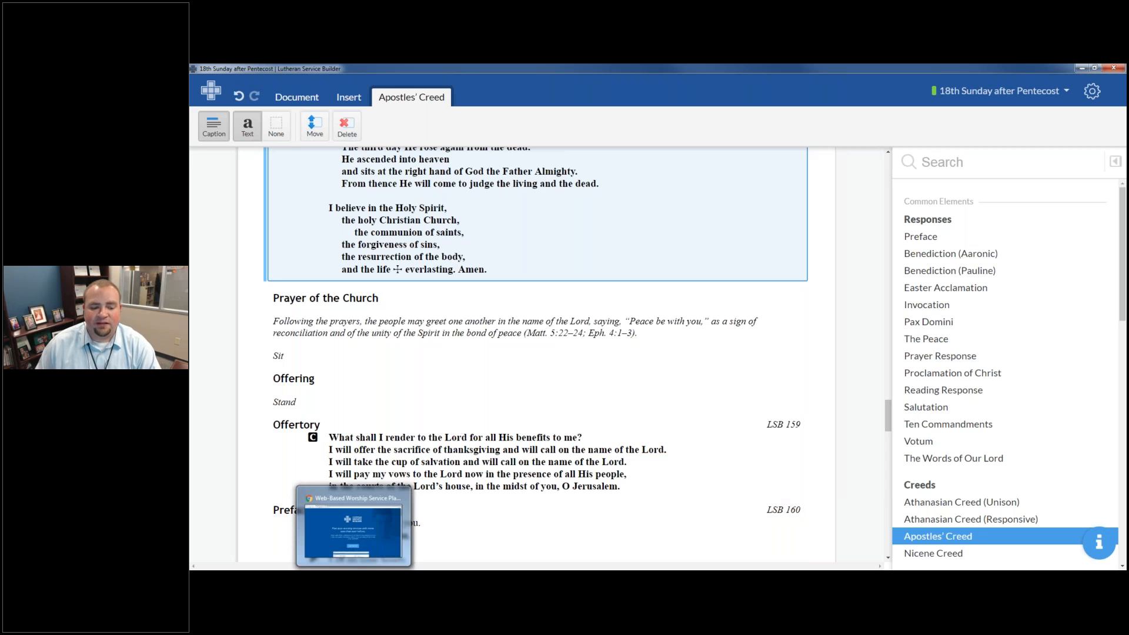
left_click(353, 529)
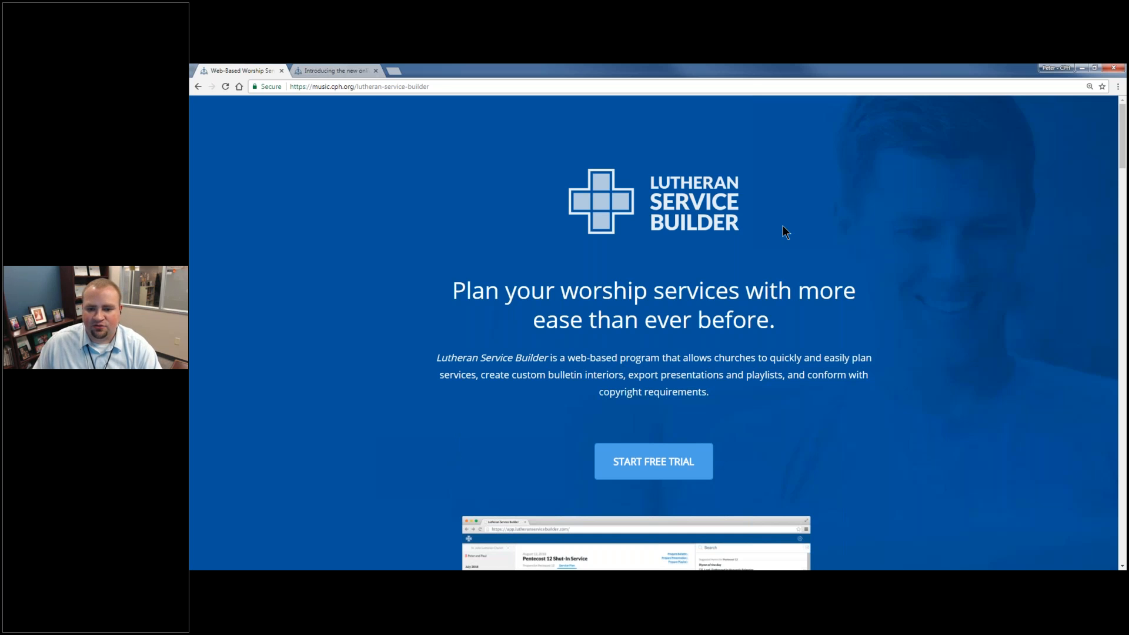
scroll(783, 229, "down", 10)
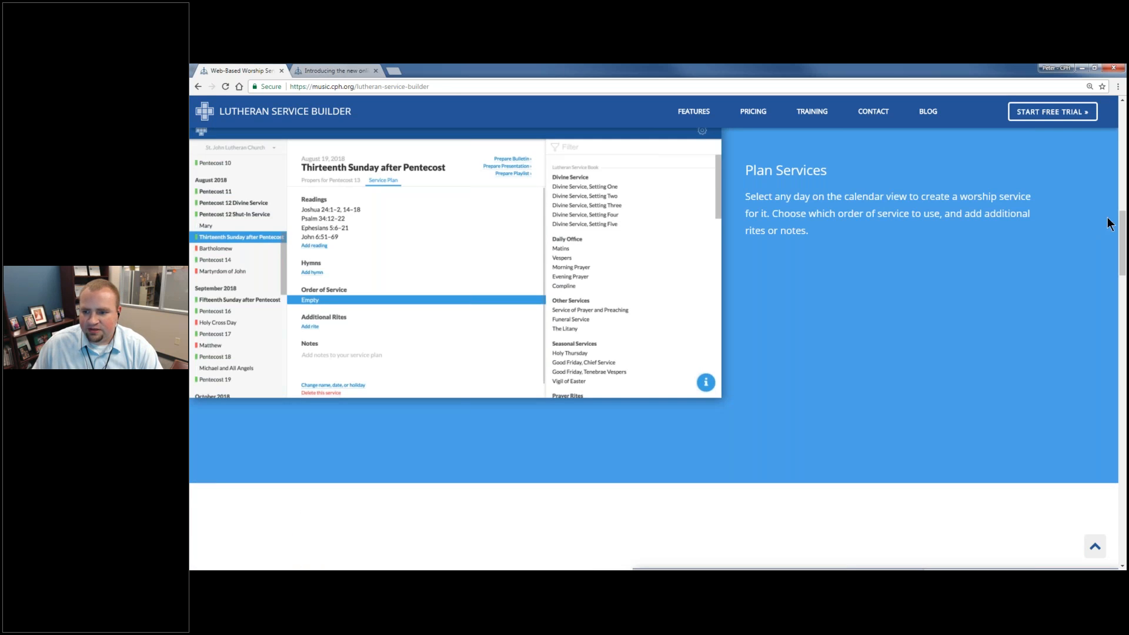
left_click_drag(1122, 221, 1091, 495)
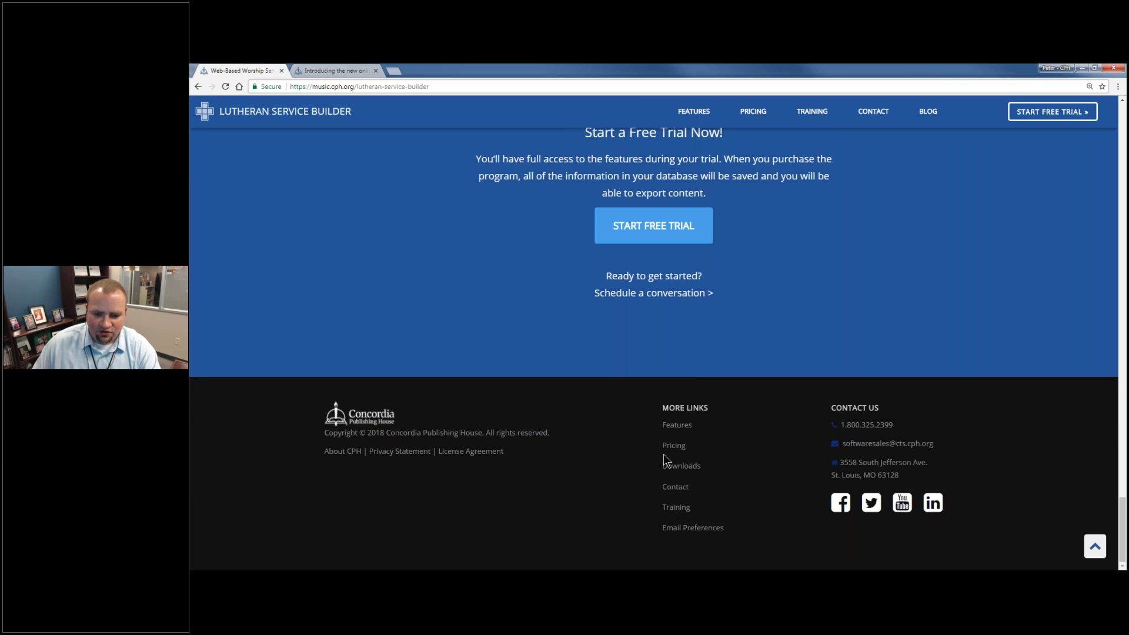
left_click(694, 470)
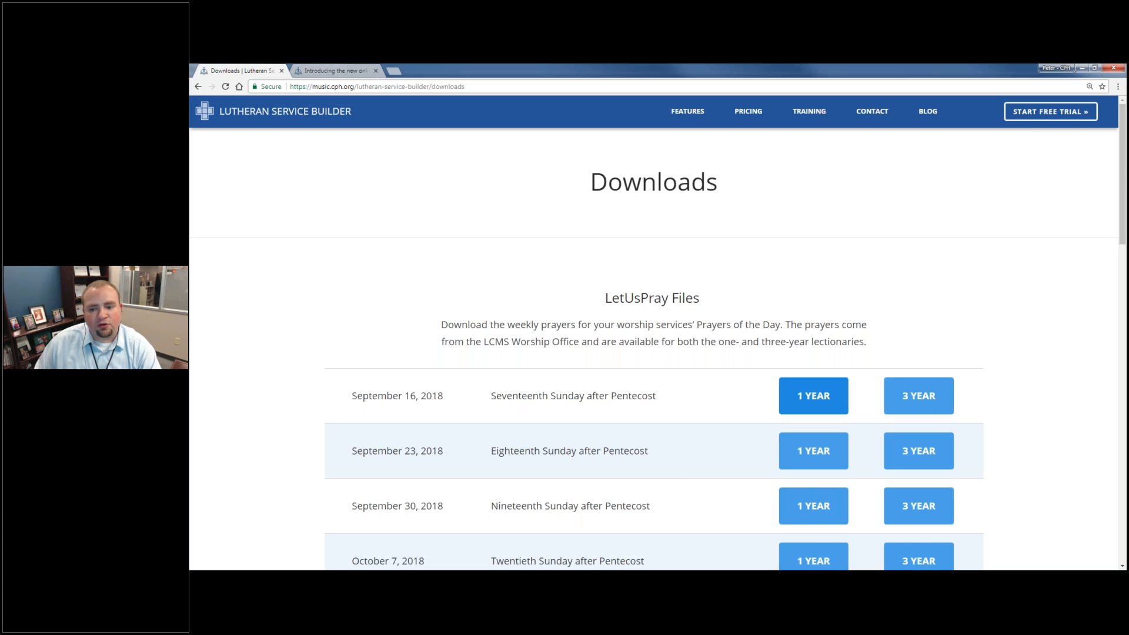
scroll(932, 320, "down", 4)
scroll(928, 317, "up", 1)
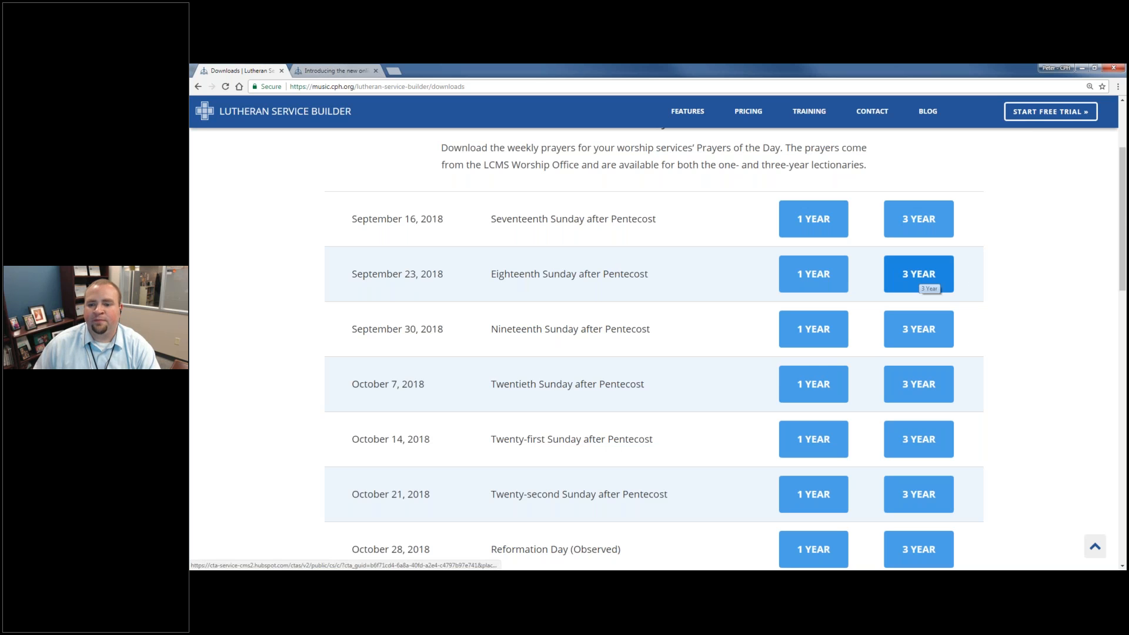
Download the 3 Year LetUsPray file for September 23, 2018, open the zip and copy September 23, 2018 (Series B) to the Desktop.
left_click(921, 278)
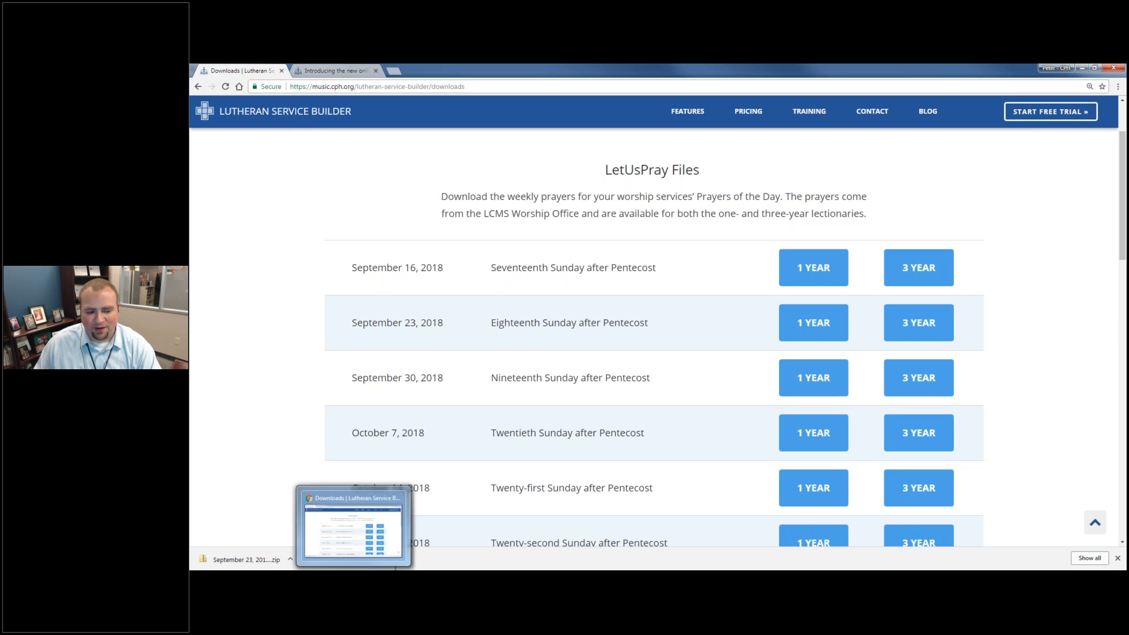
left_click(258, 559)
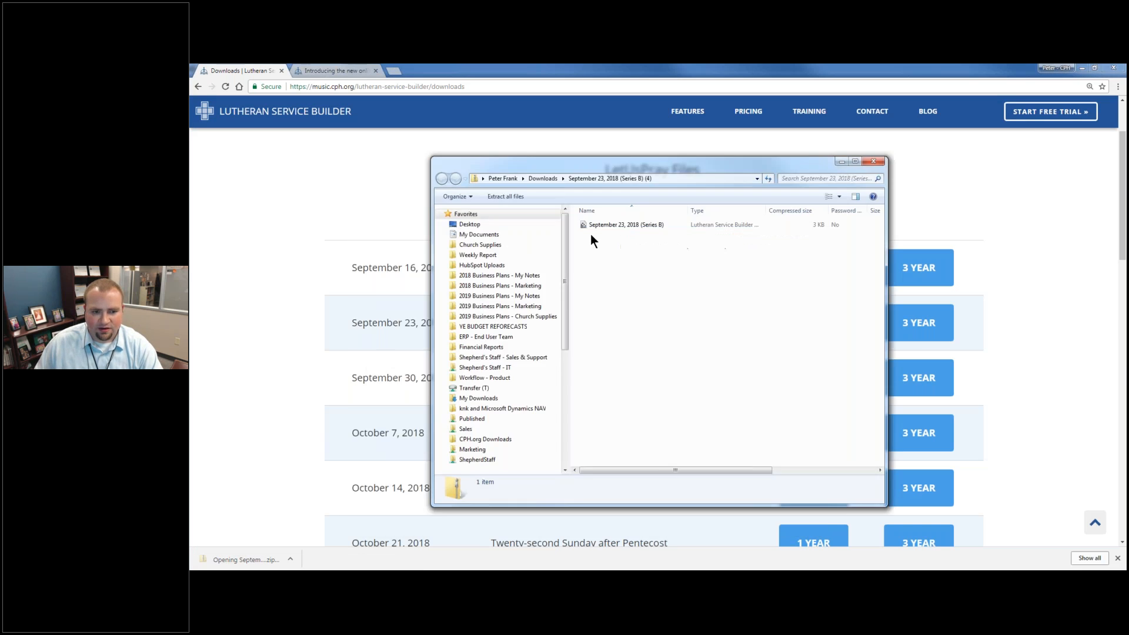
left_click(440, 215)
left_click(442, 217)
left_click_drag(654, 226, 535, 224)
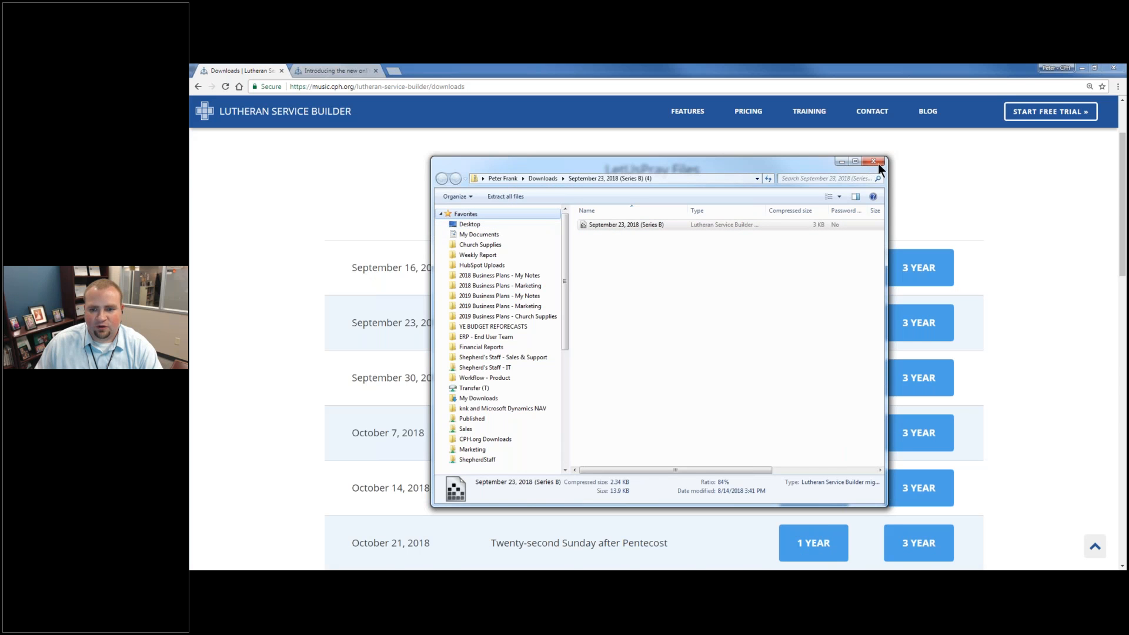
left_click(875, 160)
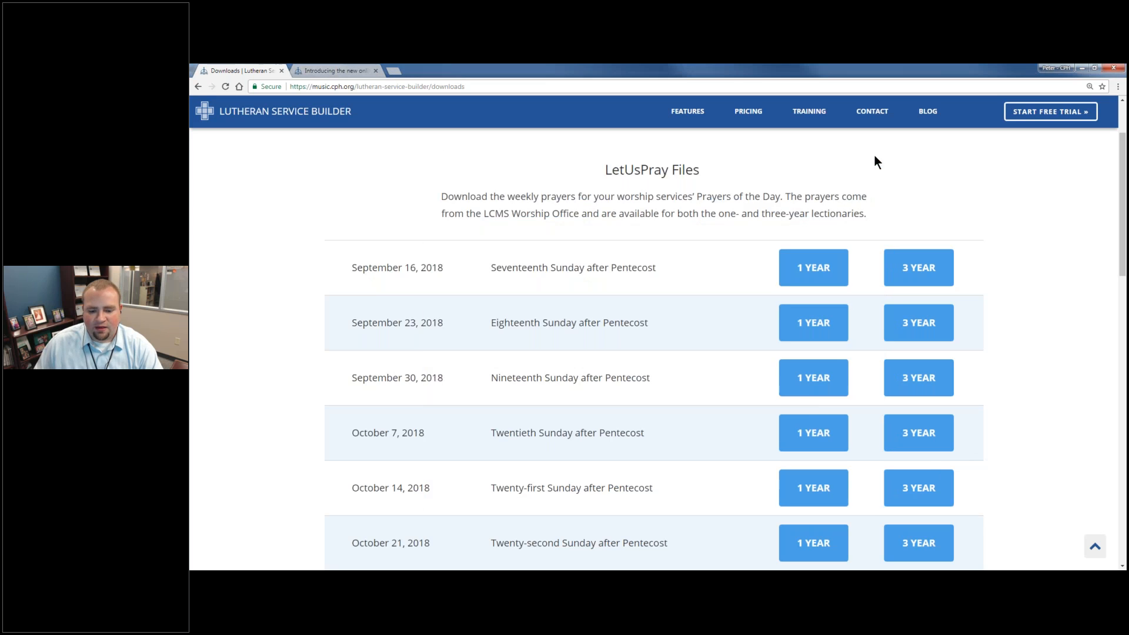
Review the LetUsPray downloads list and the sign-up form for email notifications of new files.
scroll(873, 155, "up", 1)
key("alt+Tab")
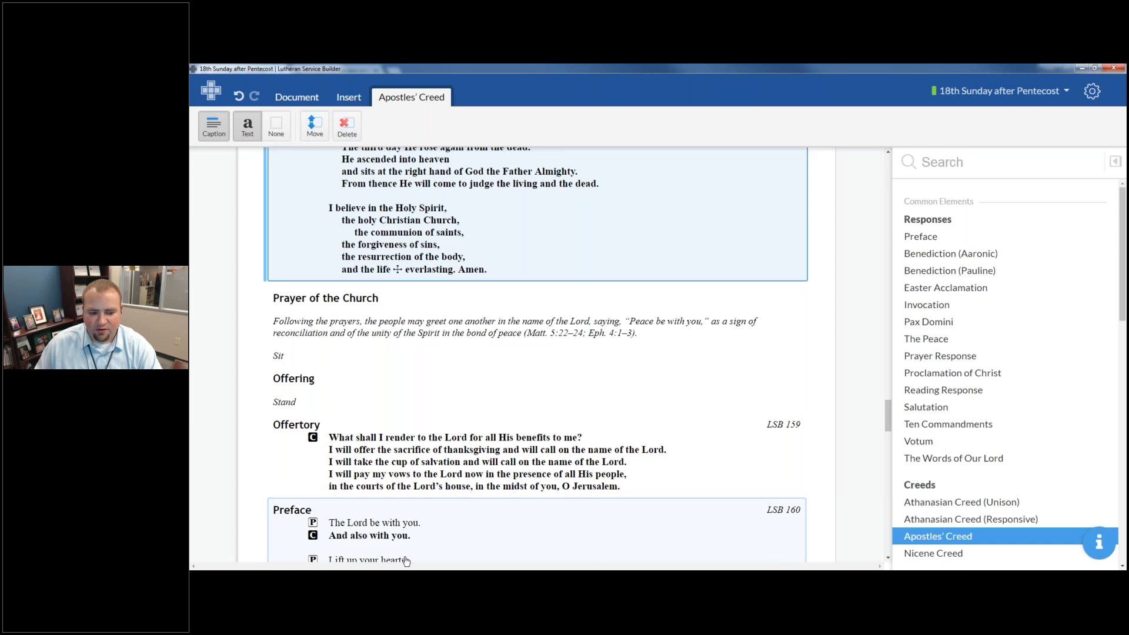
key("alt+Tab")
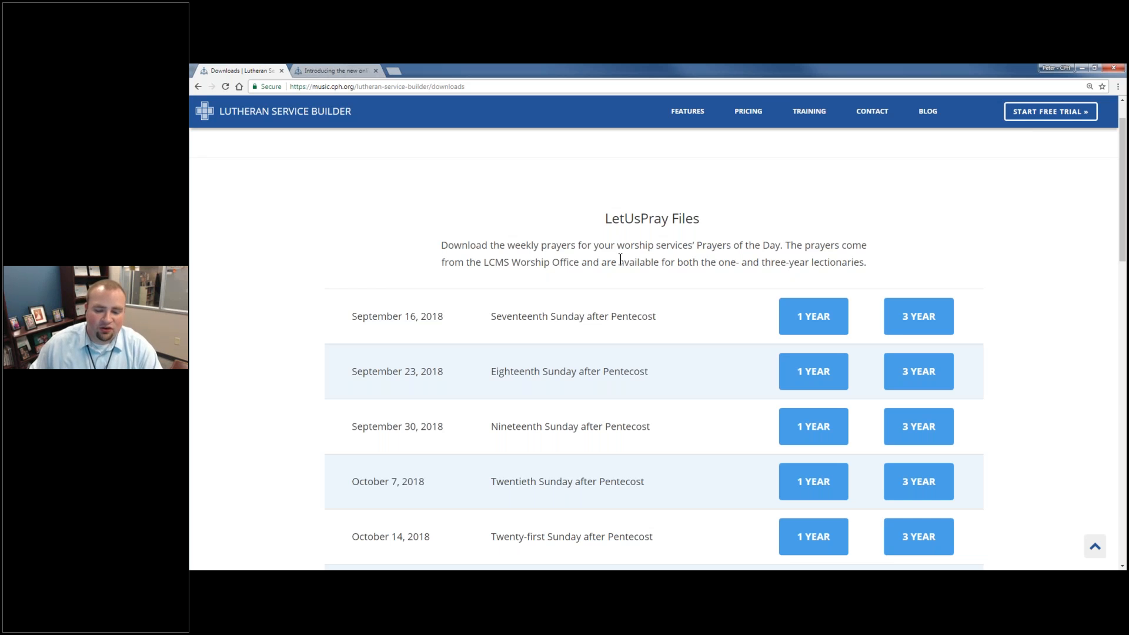
scroll(346, 323, "down", 6)
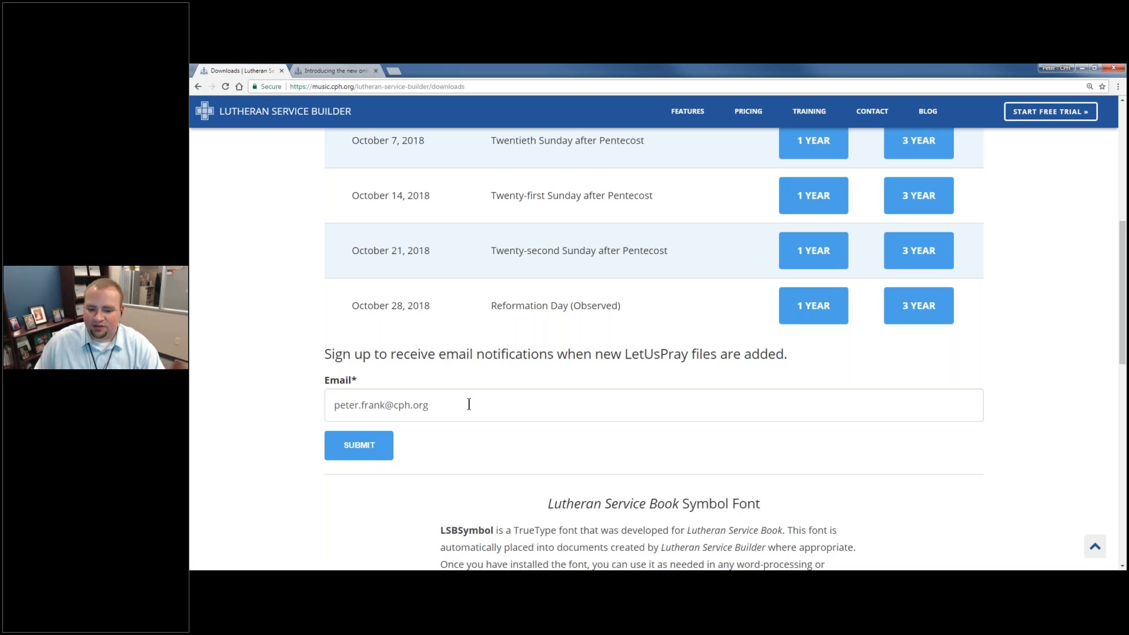
Switch to Lutheran Service Builder and try to import the September 23, 2018 (Series B) LSBX file from the Desktop.
key("alt+Tab")
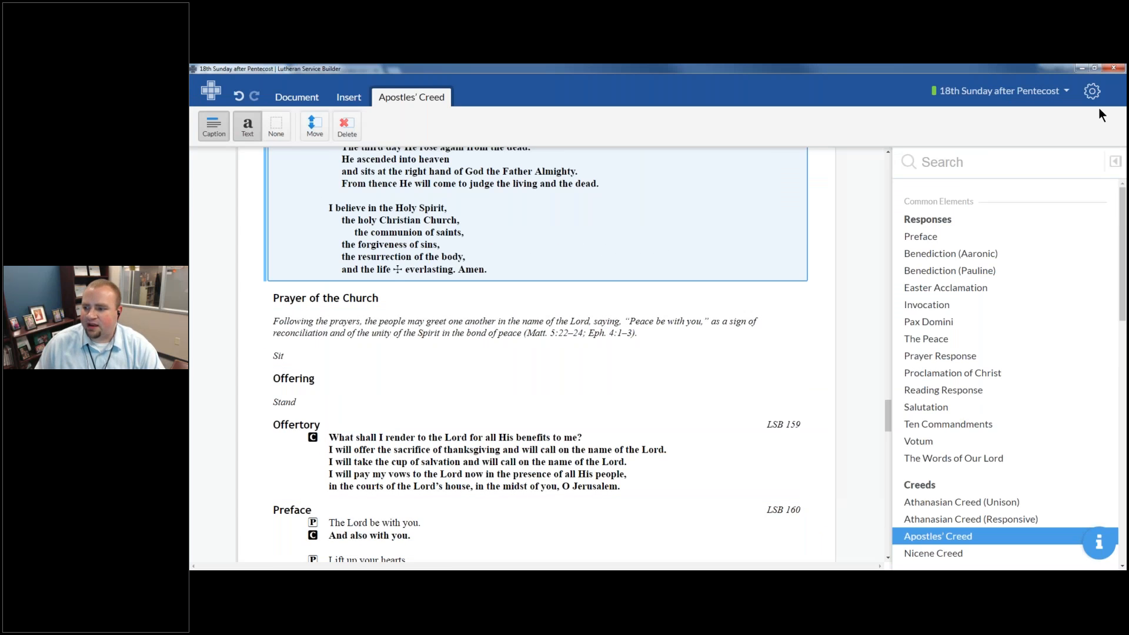
left_click(1092, 91)
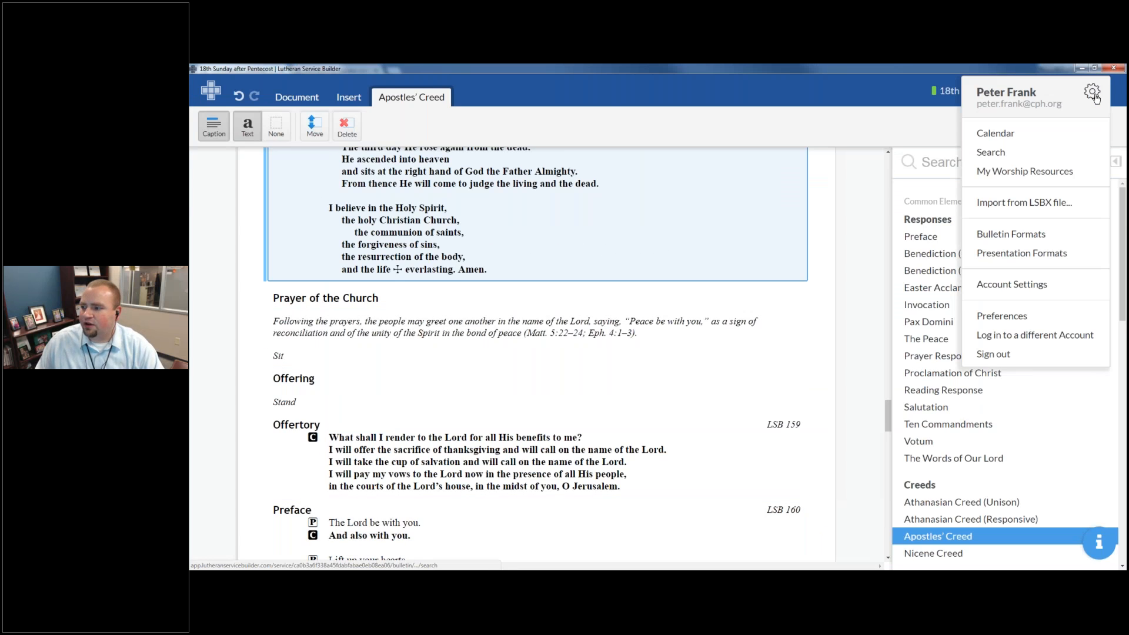
left_click(1052, 205)
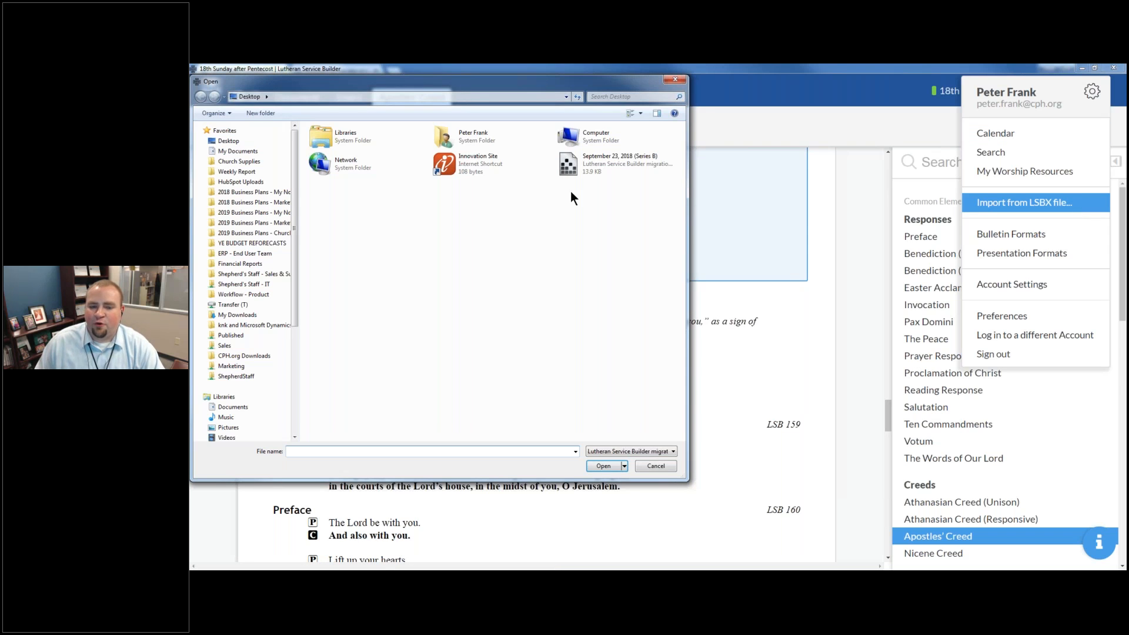
left_click(598, 168)
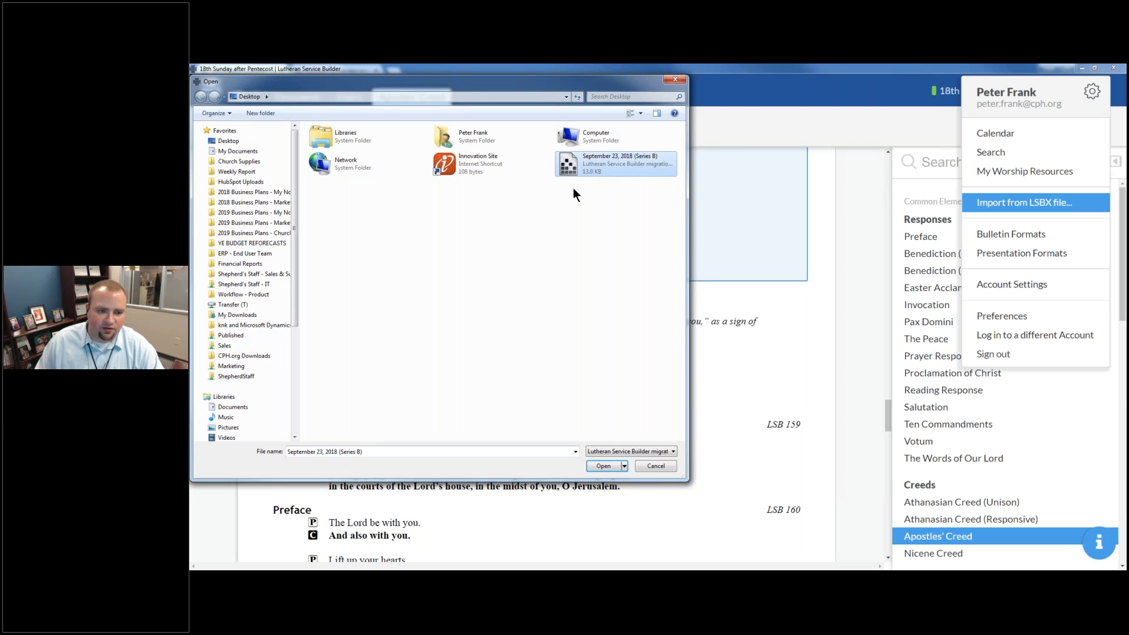
left_click(611, 464)
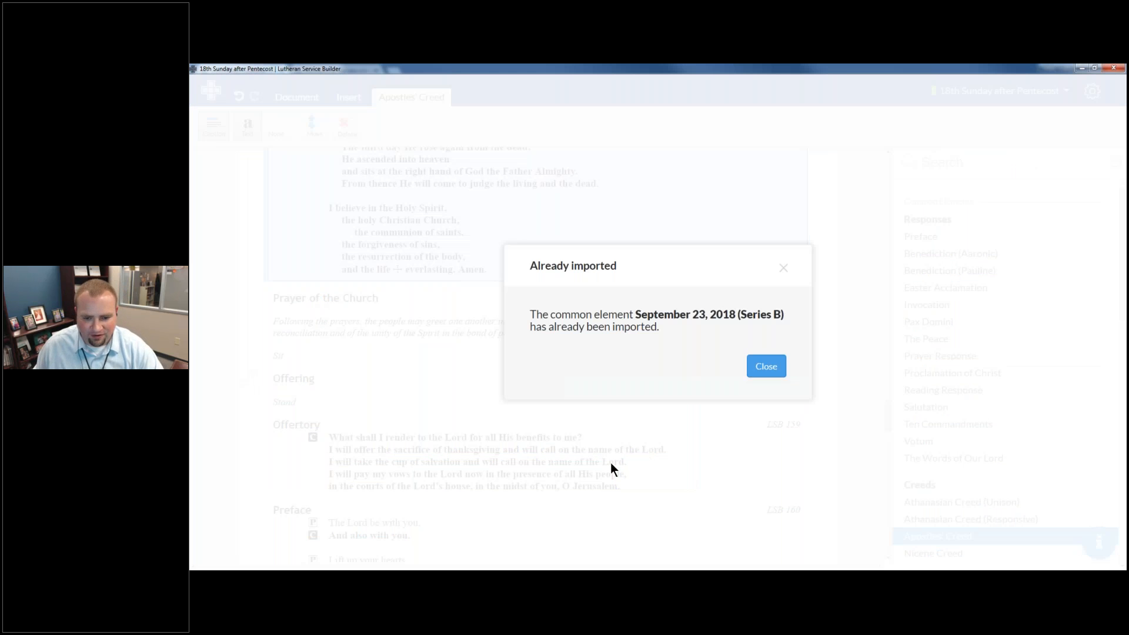
left_click(770, 373)
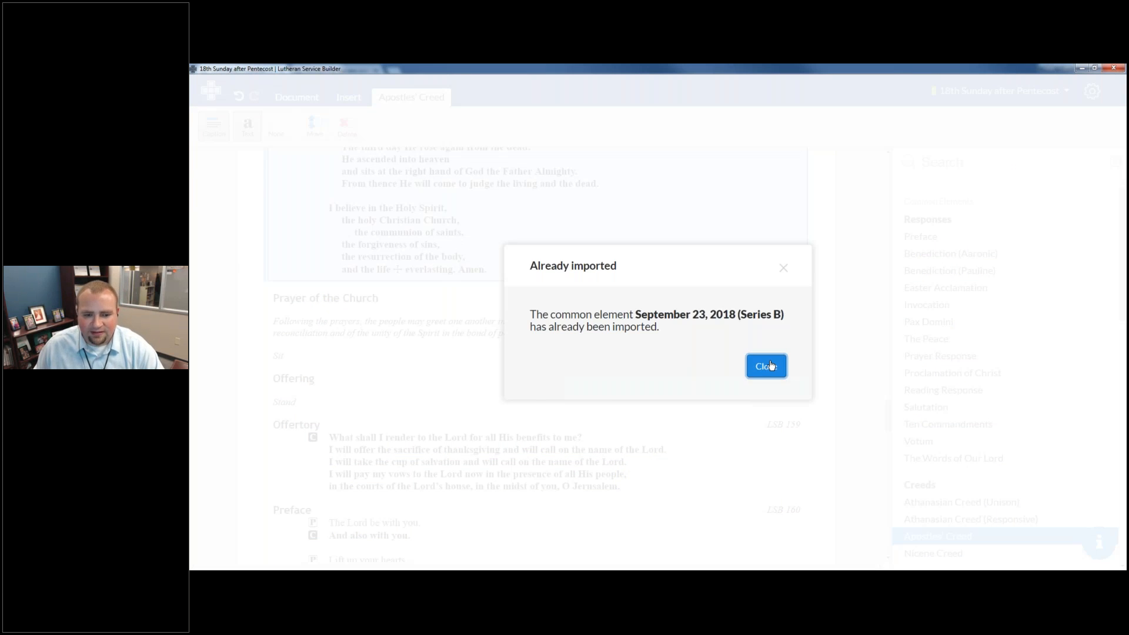
Insert an element below the Prayer of the Church caption and fill it with the September 23, 2018 (Series B) prayers.
left_click(433, 298)
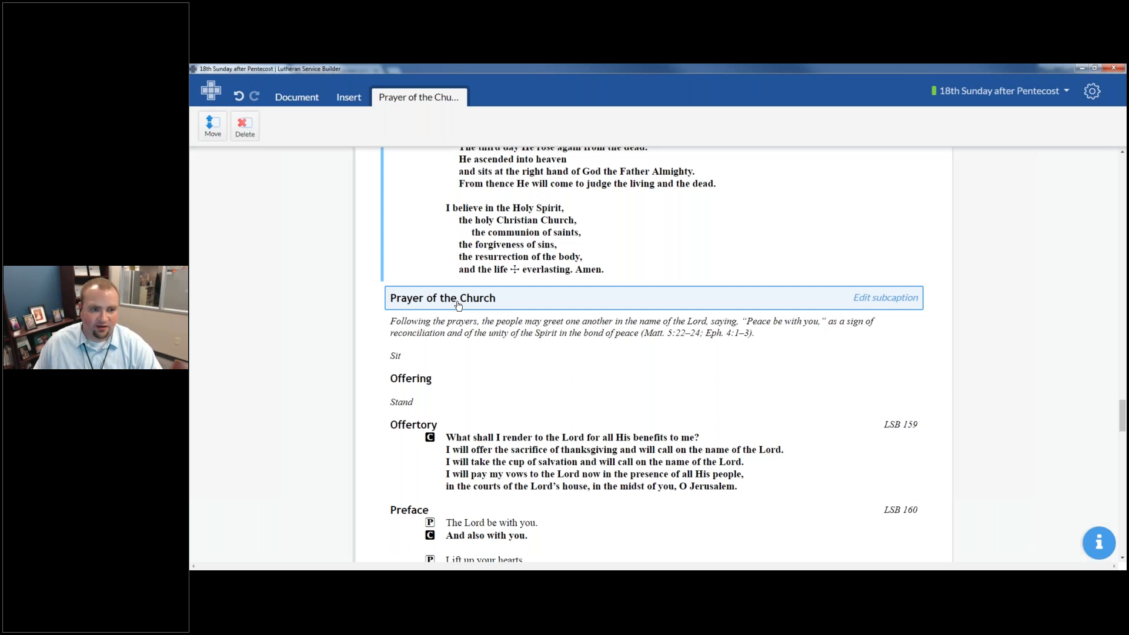
left_click(360, 97)
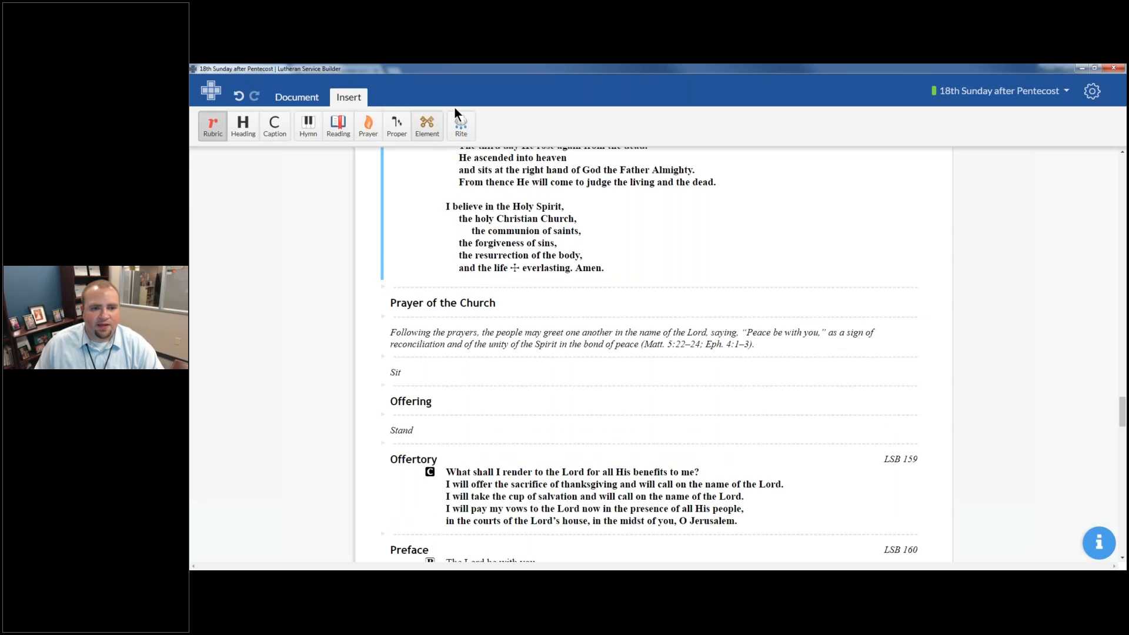
left_click(423, 124)
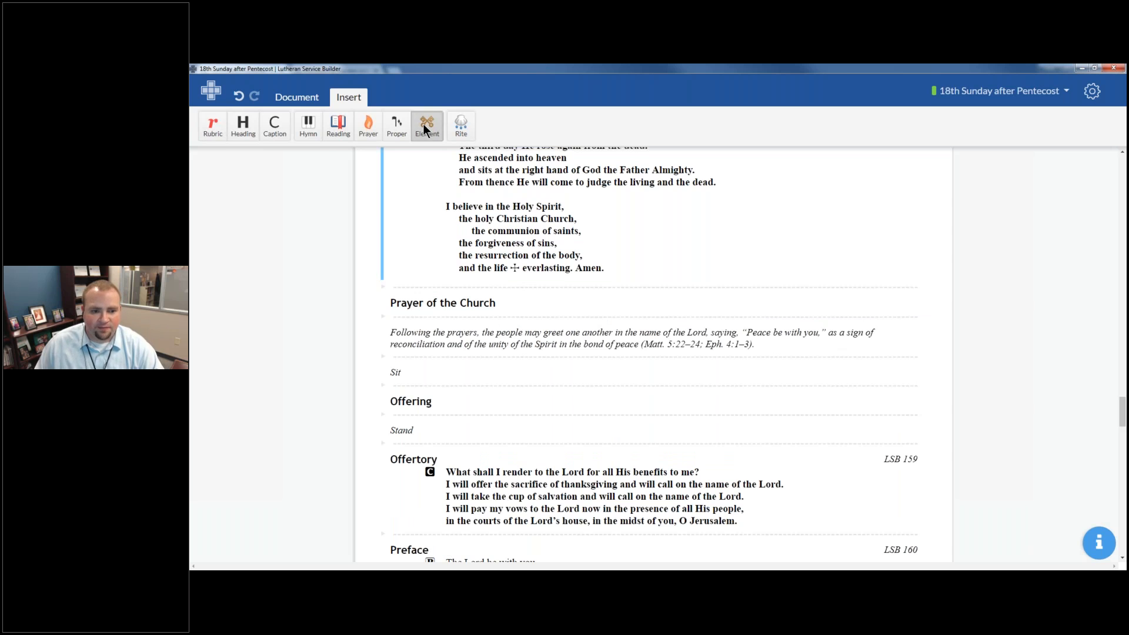
left_click(453, 319)
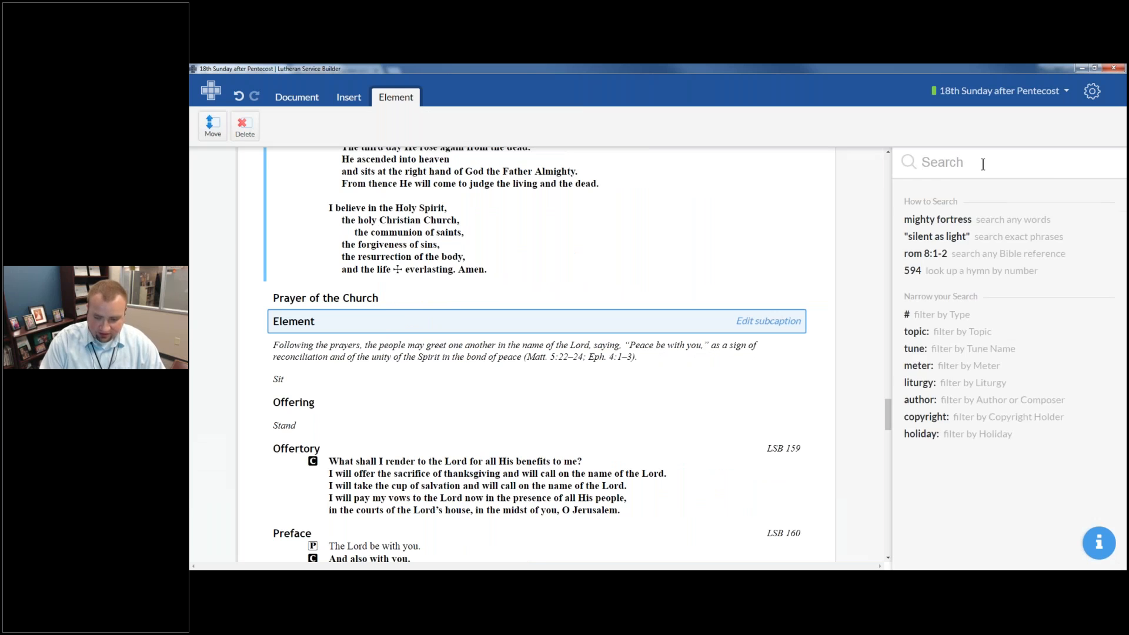
type("September 23")
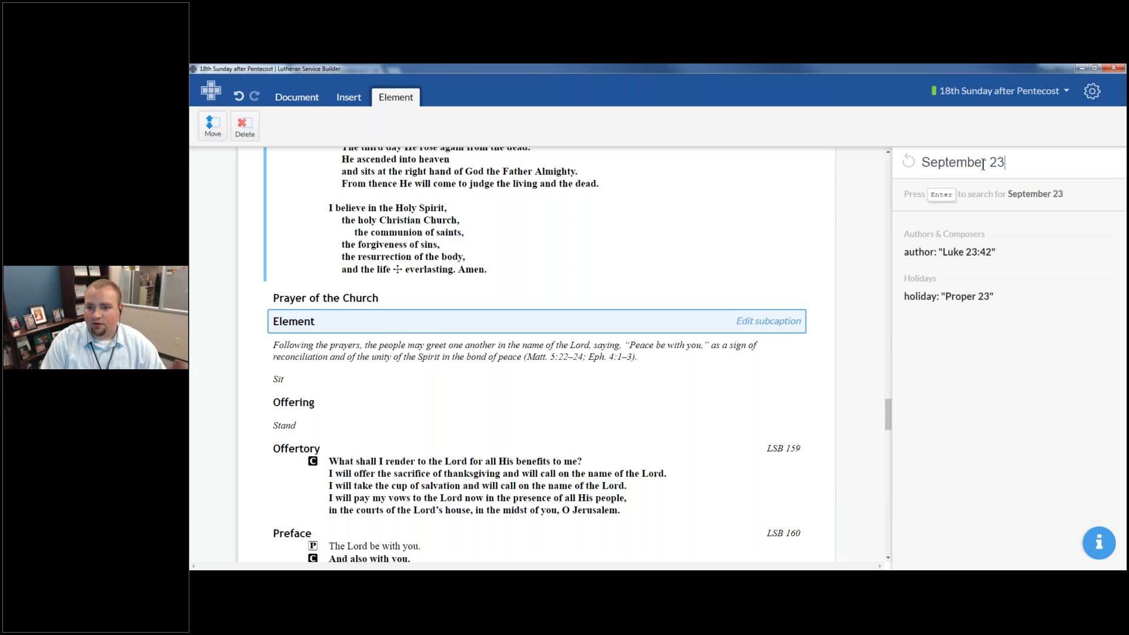
key("Return")
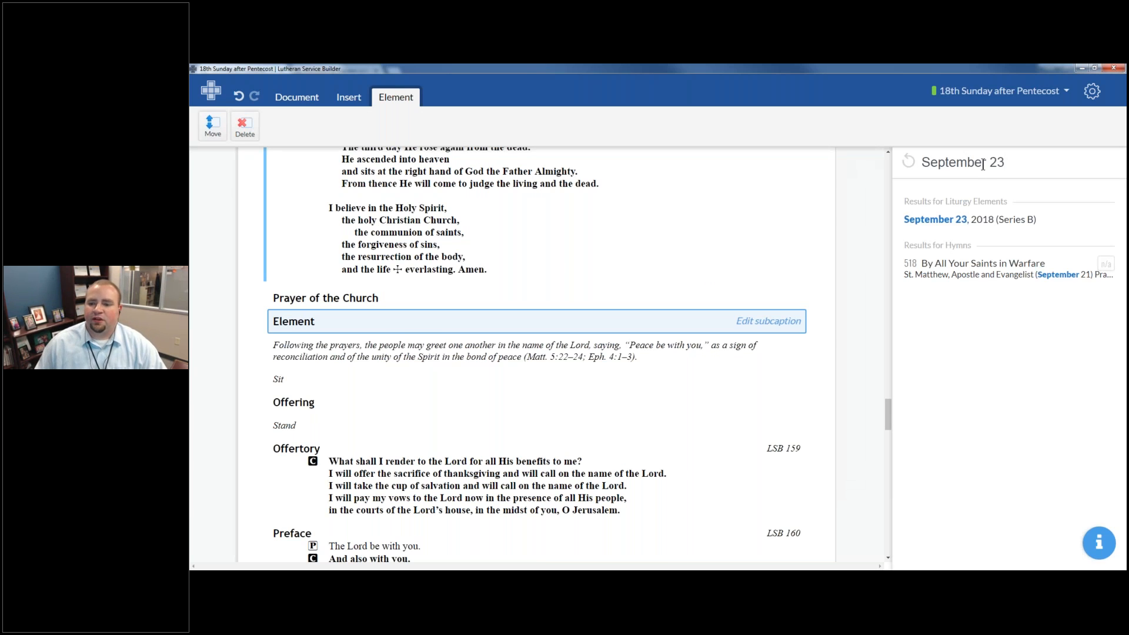
left_click(991, 223)
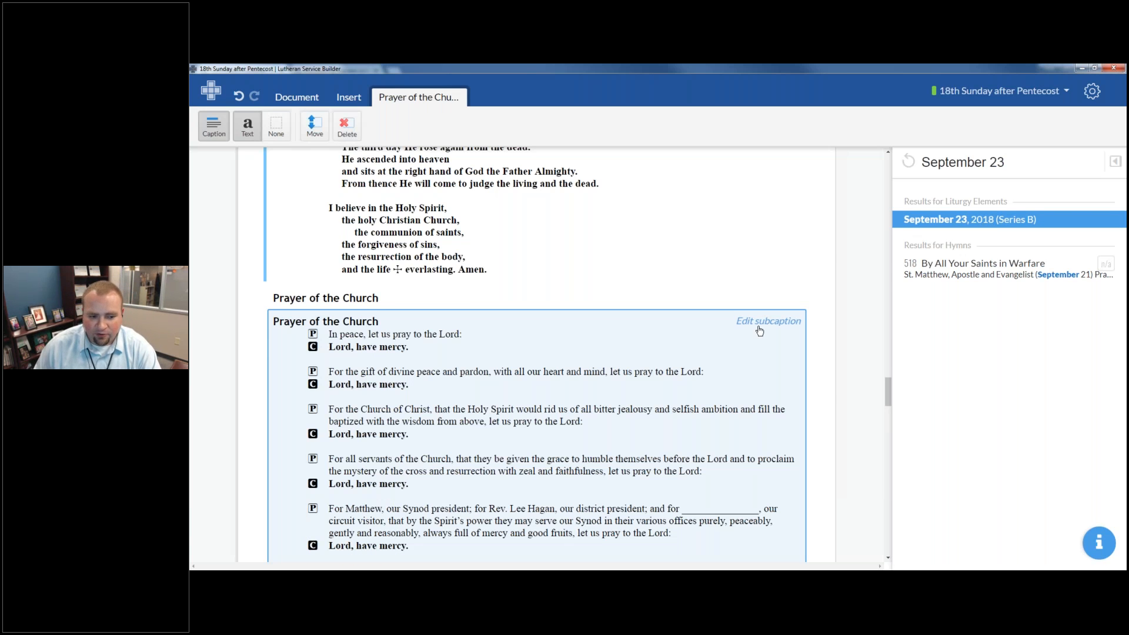
Check the inserted prayers and delete the empty duplicate Prayer of the Church caption above them.
scroll(759, 331, "down", 2)
scroll(625, 381, "down", 2)
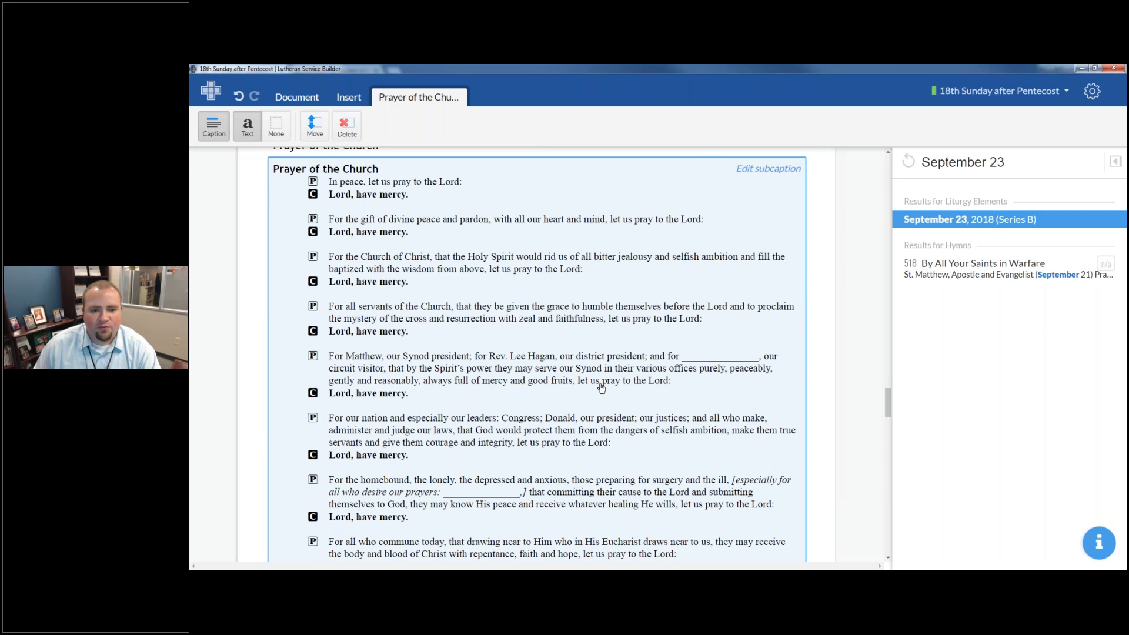
scroll(592, 390, "down", 1)
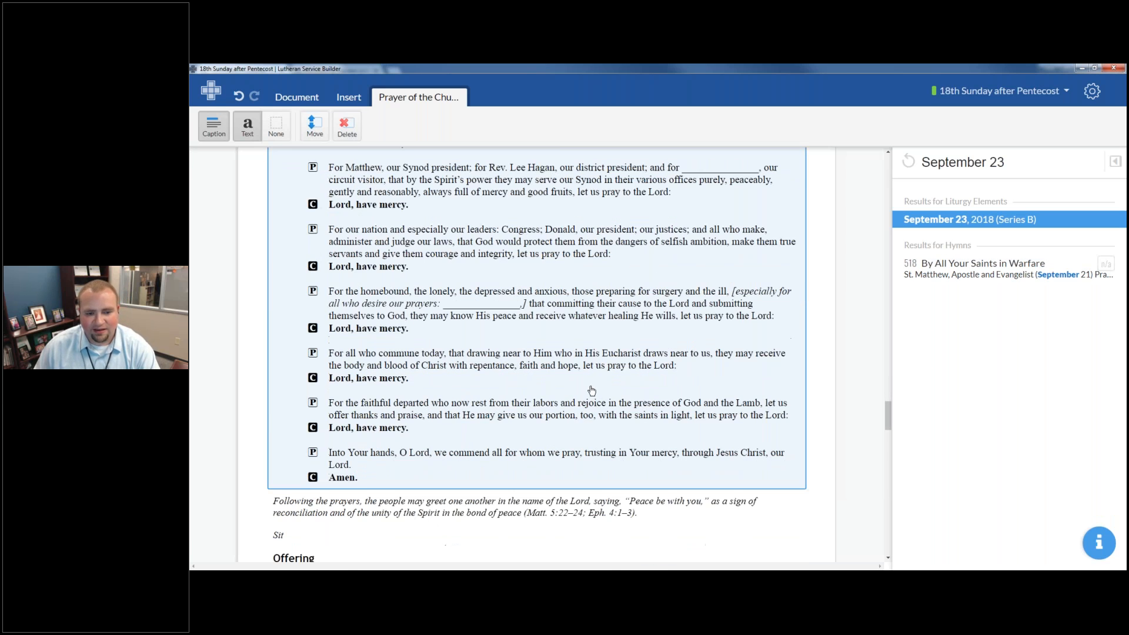
scroll(585, 379, "up", 3)
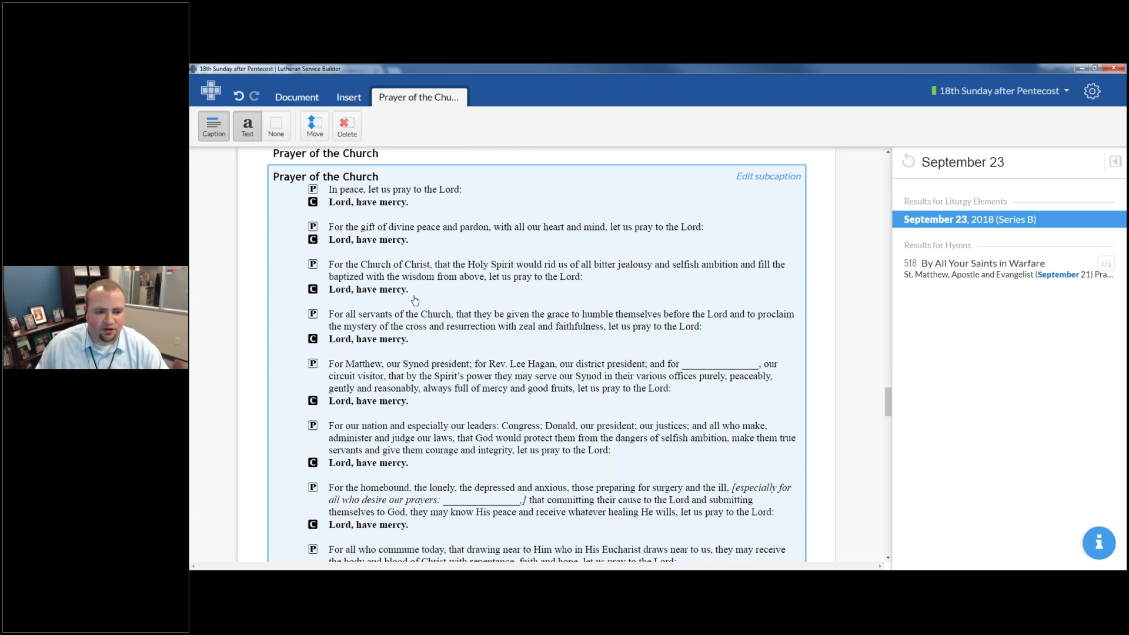
scroll(413, 298, "up", 3)
left_click(376, 298)
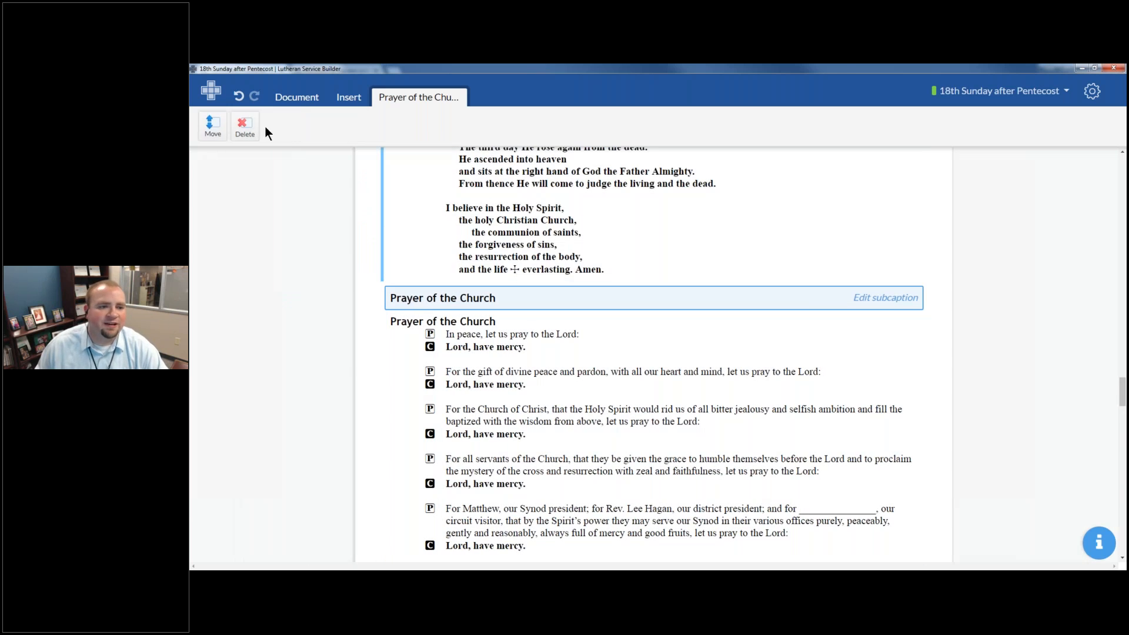
left_click(387, 213)
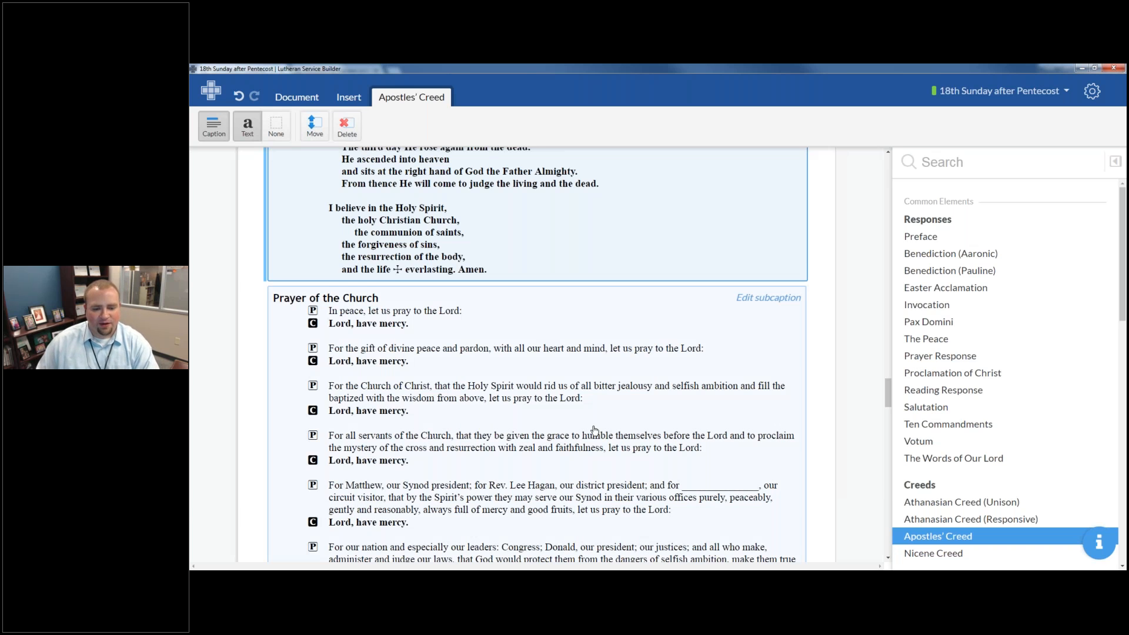
Delete only the rubric under Distribution that begins "The pastor and those who assist him receive the body and blood".
scroll(595, 430, "down", 9)
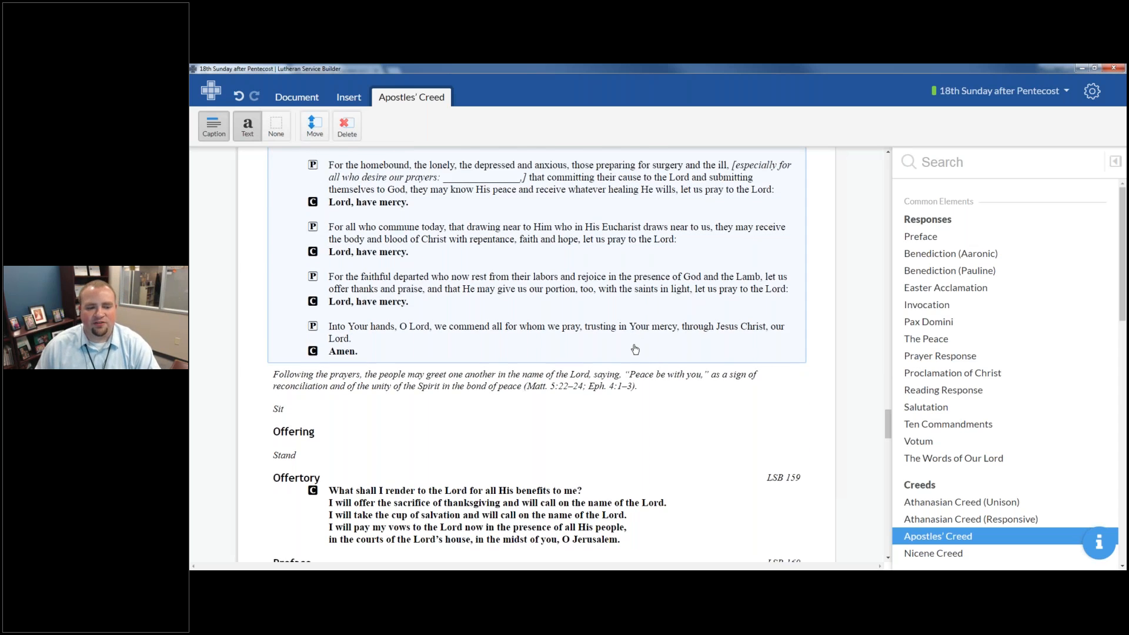
scroll(636, 347, "down", 2)
scroll(489, 301, "down", 2)
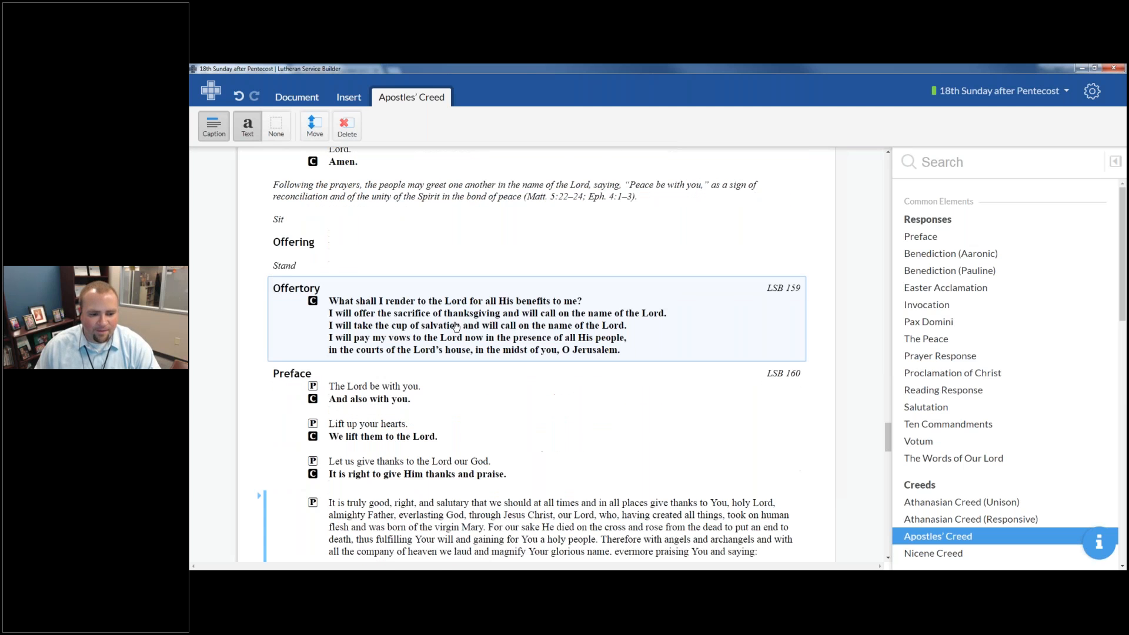
scroll(253, 353, "down", 3)
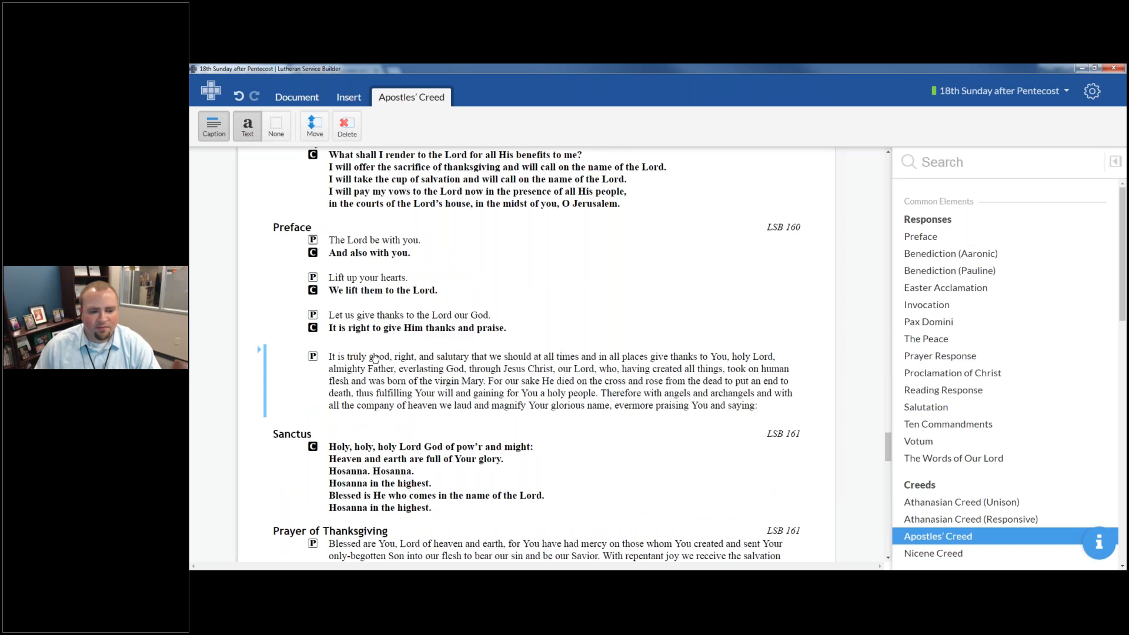
scroll(373, 358, "down", 13)
scroll(374, 369, "down", 10)
scroll(441, 474, "down", 1)
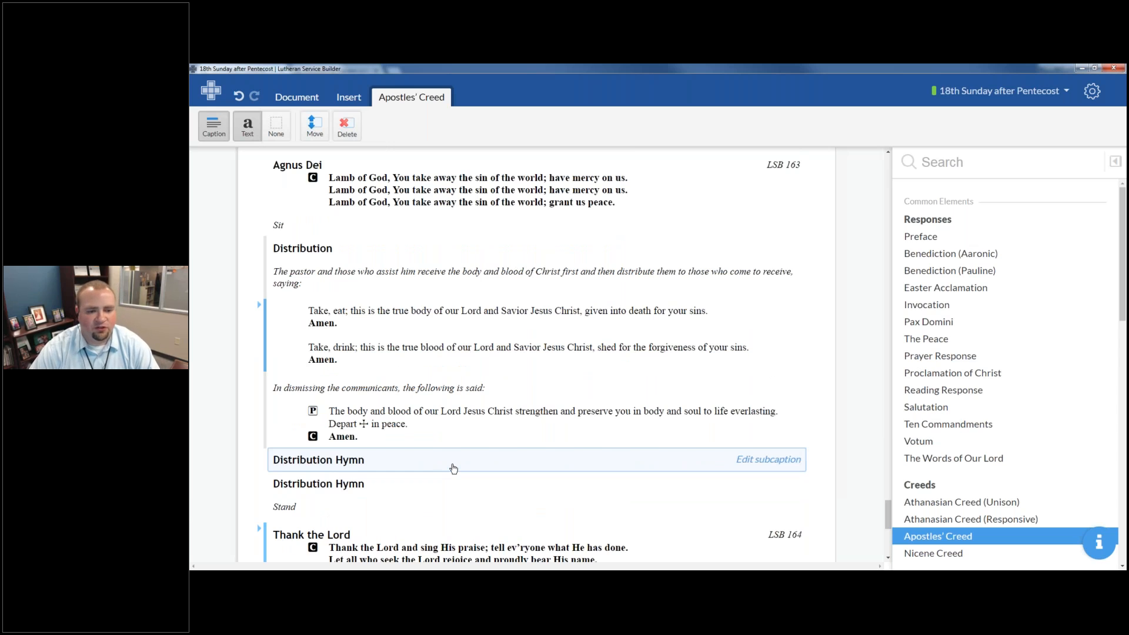
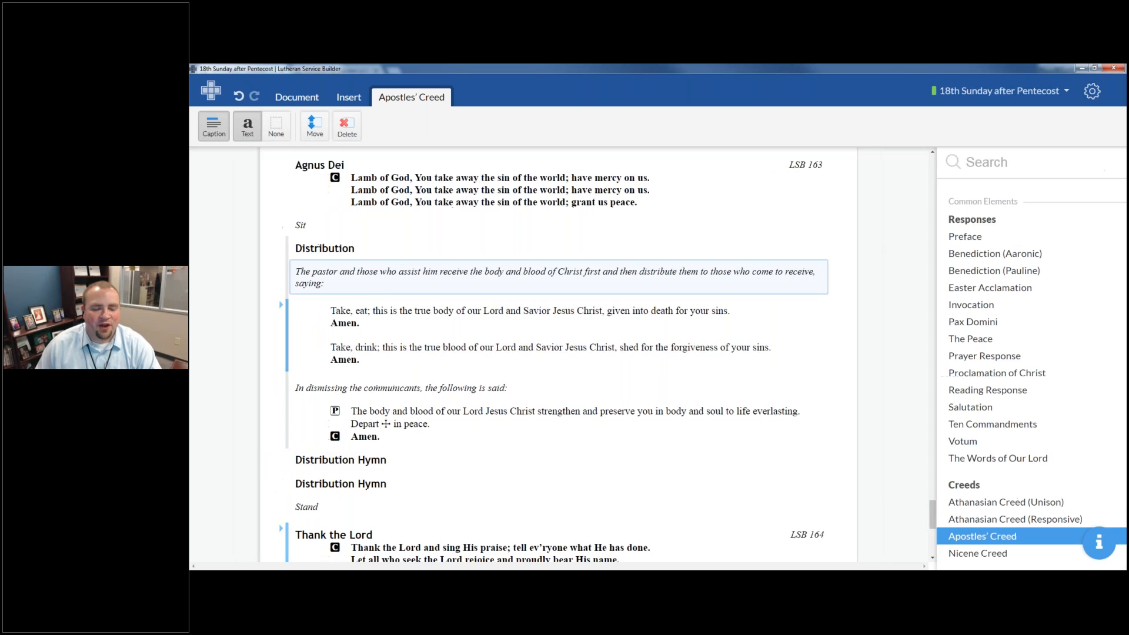
left_click(410, 285)
scroll(547, 268, "down", 1)
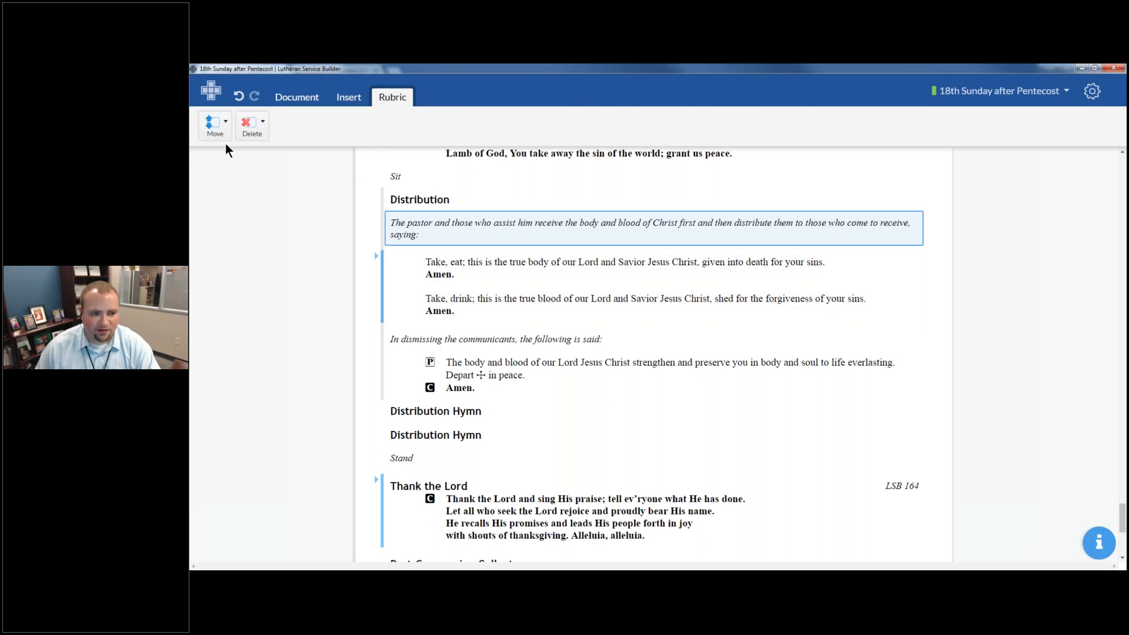
left_click(256, 133)
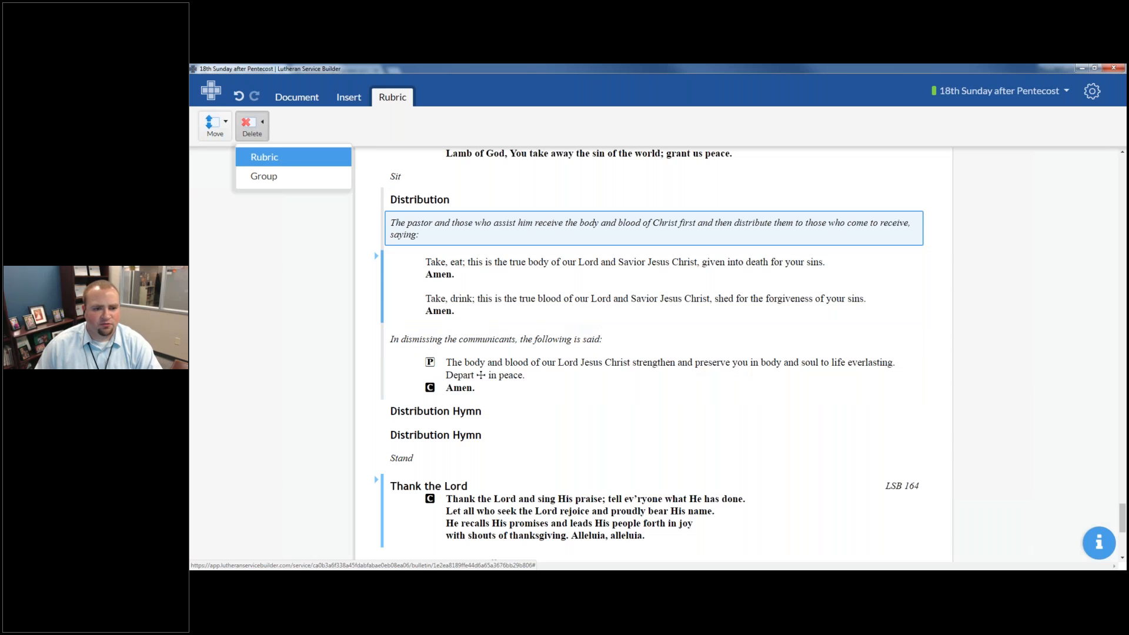
left_click(294, 162)
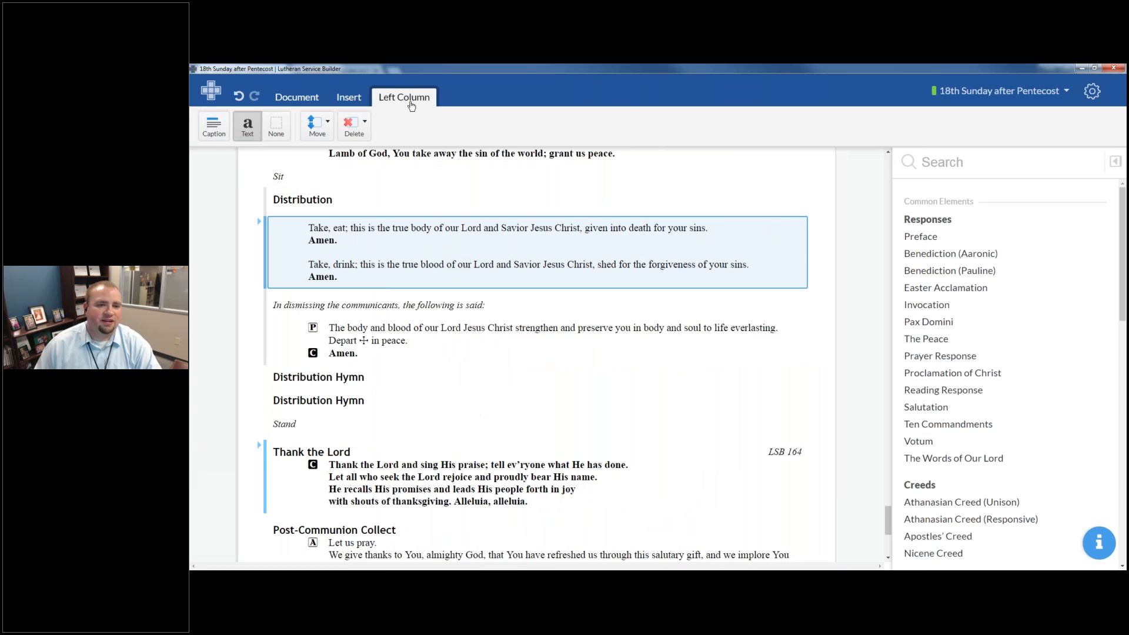
Expand the distribution wording alternatives under Distribution and delete the whole set of "Take, eat" and "The true body of Christ" texts.
left_click(258, 221)
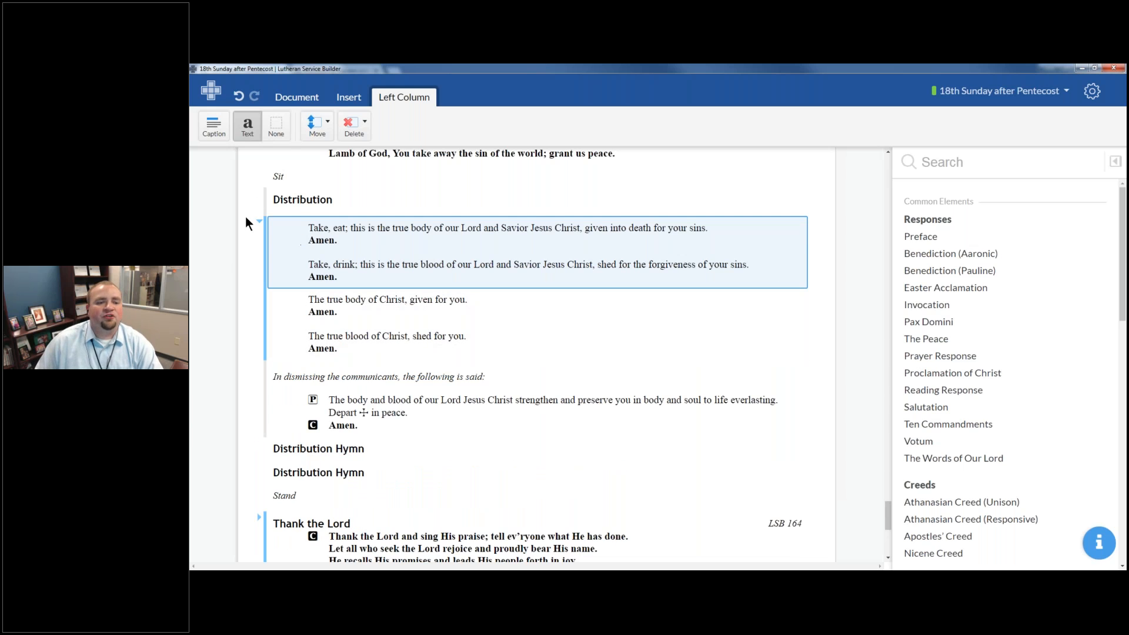
left_click(349, 140)
left_click(353, 176)
left_click(235, 234)
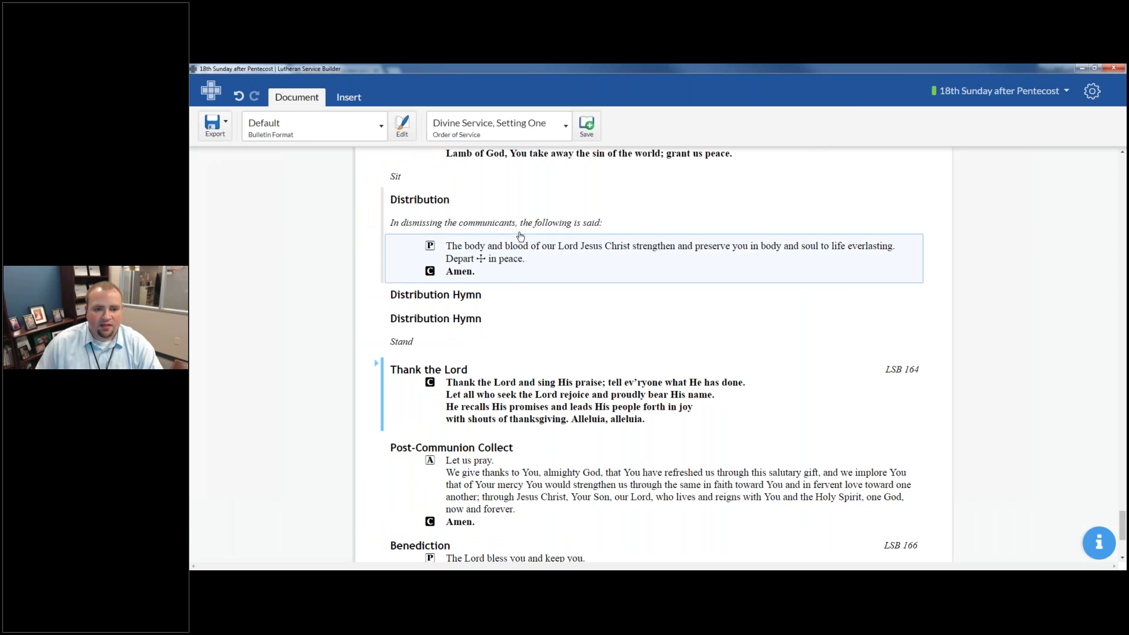
Delete the "In dismissing the communicants" rubric and only the Dismissal text under Distribution.
left_click(469, 221)
left_click(263, 125)
left_click(267, 157)
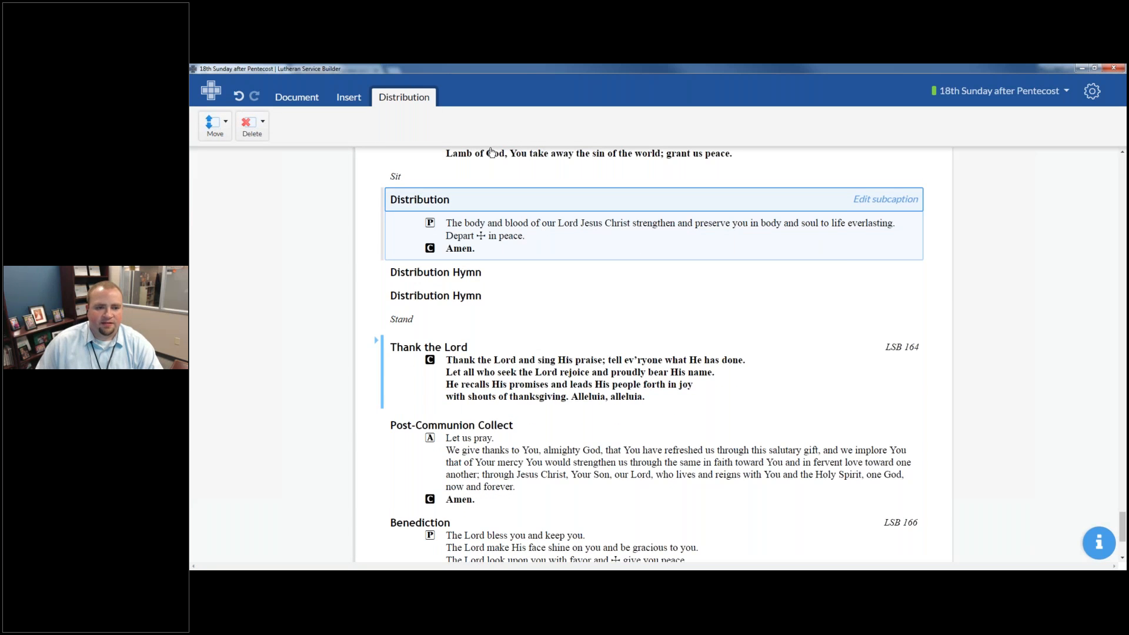
left_click(477, 171)
left_click(364, 121)
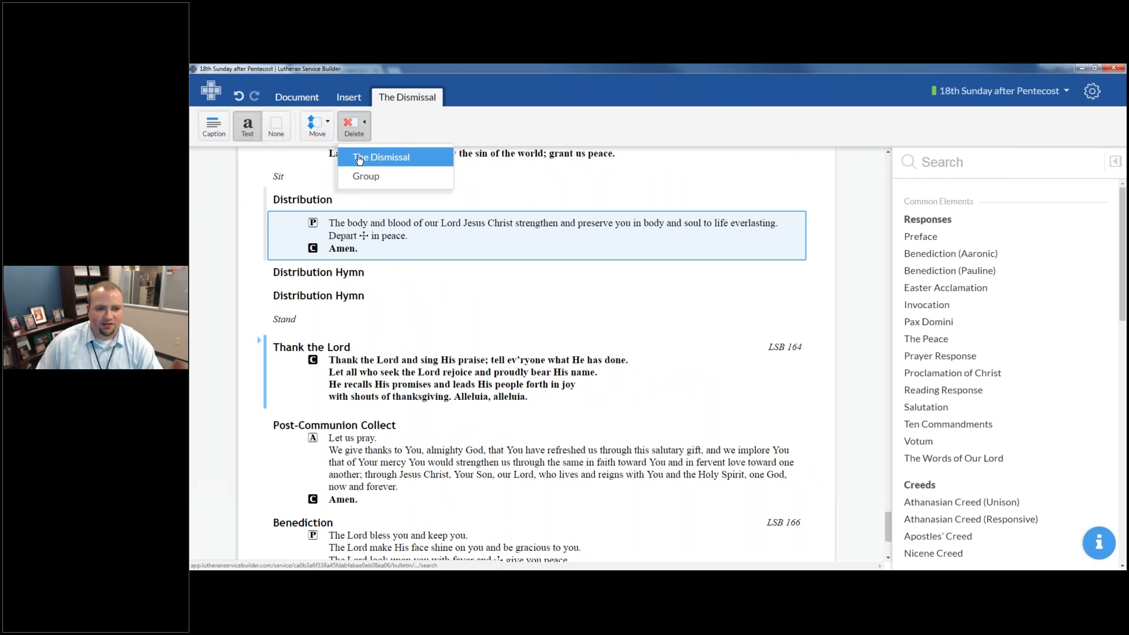
left_click(359, 157)
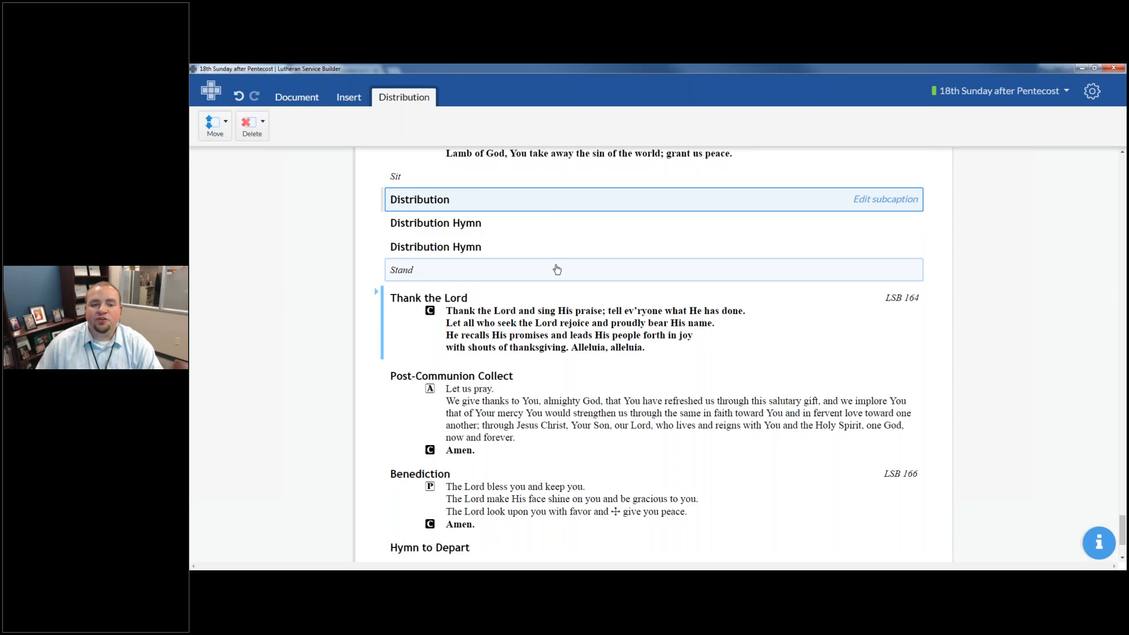
Fill the first Distribution Hymn with 845 Where Charity and Love Prevail and the second with 594 God's Own Child, I Gladly Say It.
scroll(556, 269, "up", 3)
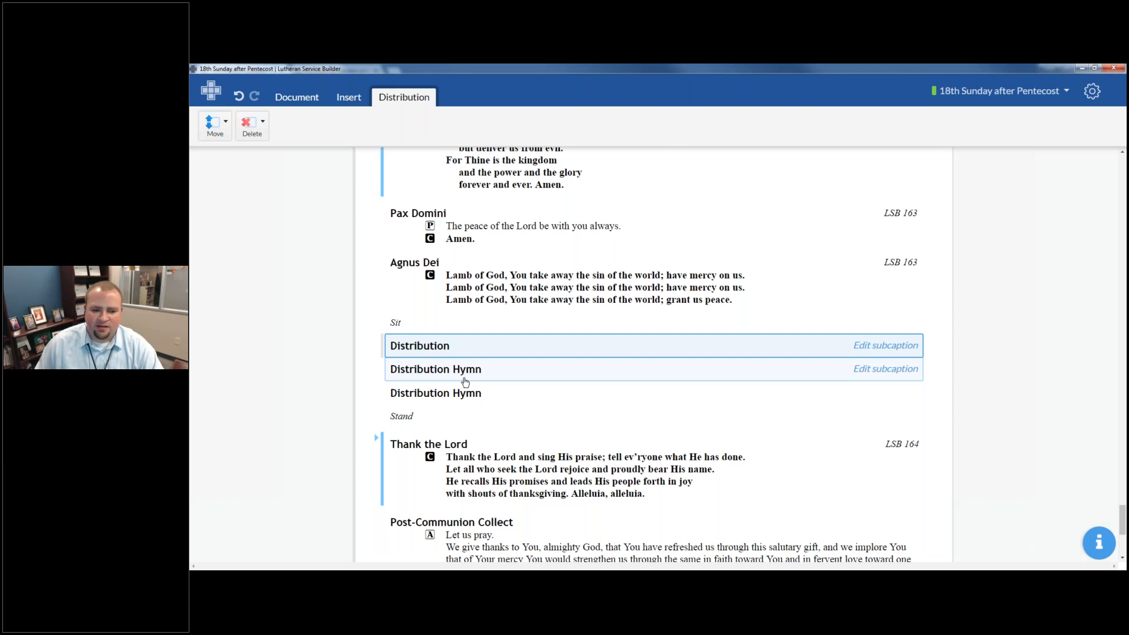
left_click(464, 379)
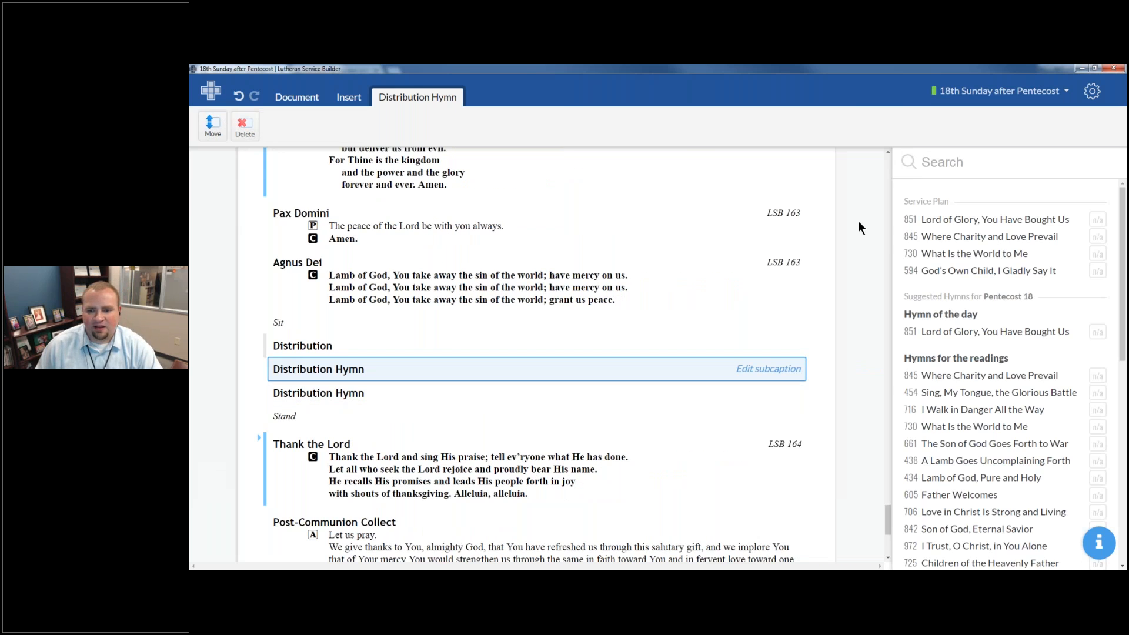
left_click(975, 238)
scroll(420, 383, "down", 7)
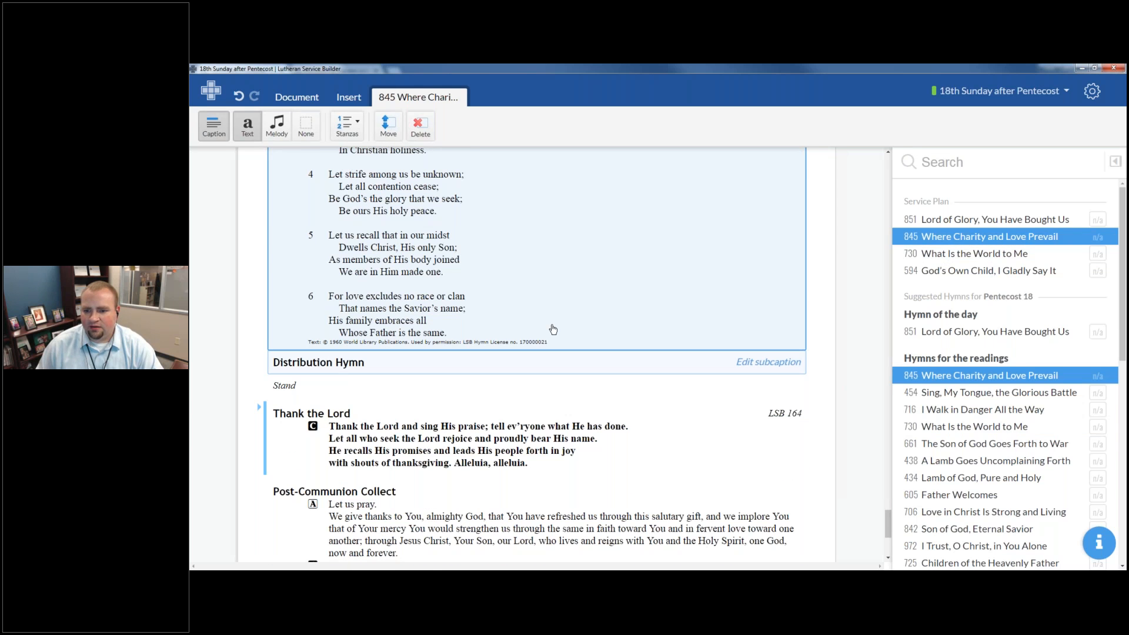
left_click(556, 362)
left_click(957, 271)
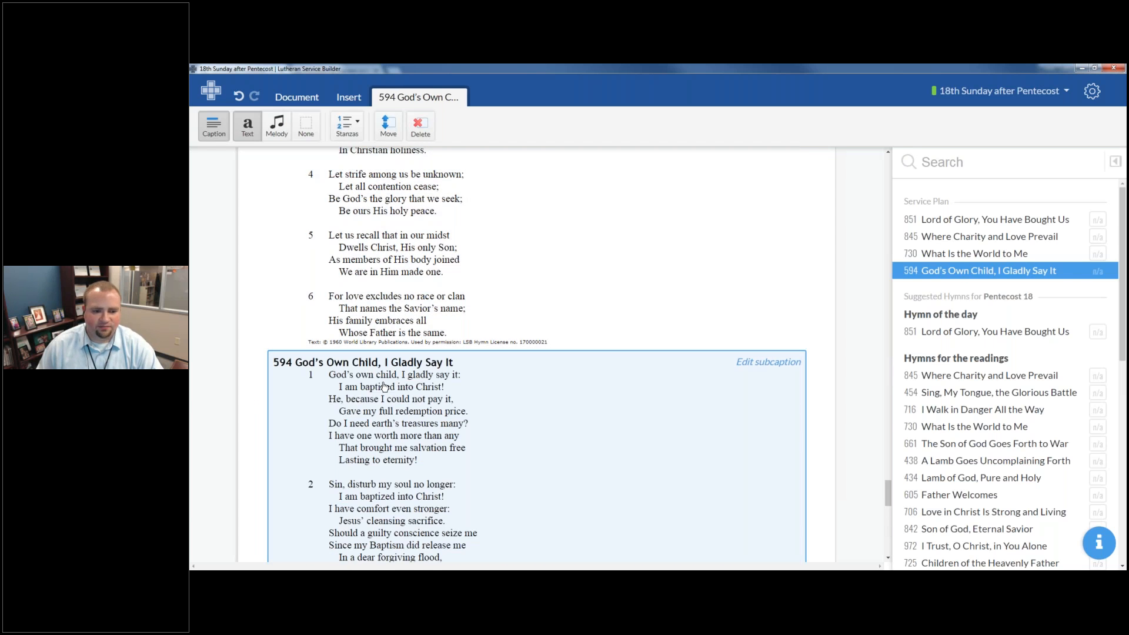
Browse the suggested hymns for Hymn to Depart and start a hymn search by number, beginning with 3.
scroll(383, 386, "down", 8)
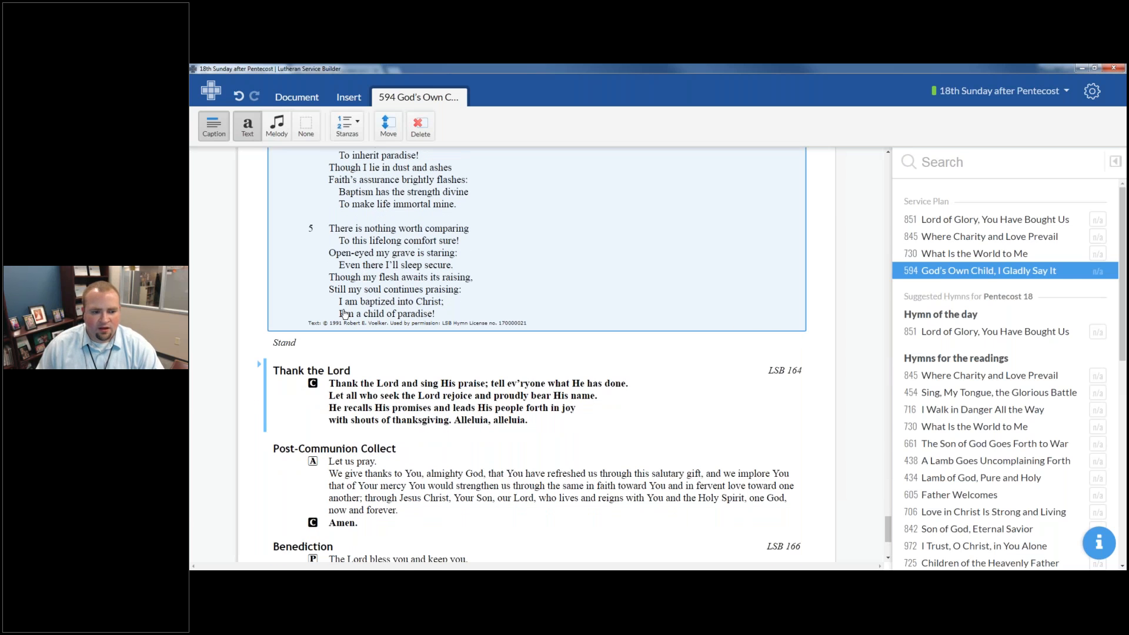
scroll(342, 313, "down", 3)
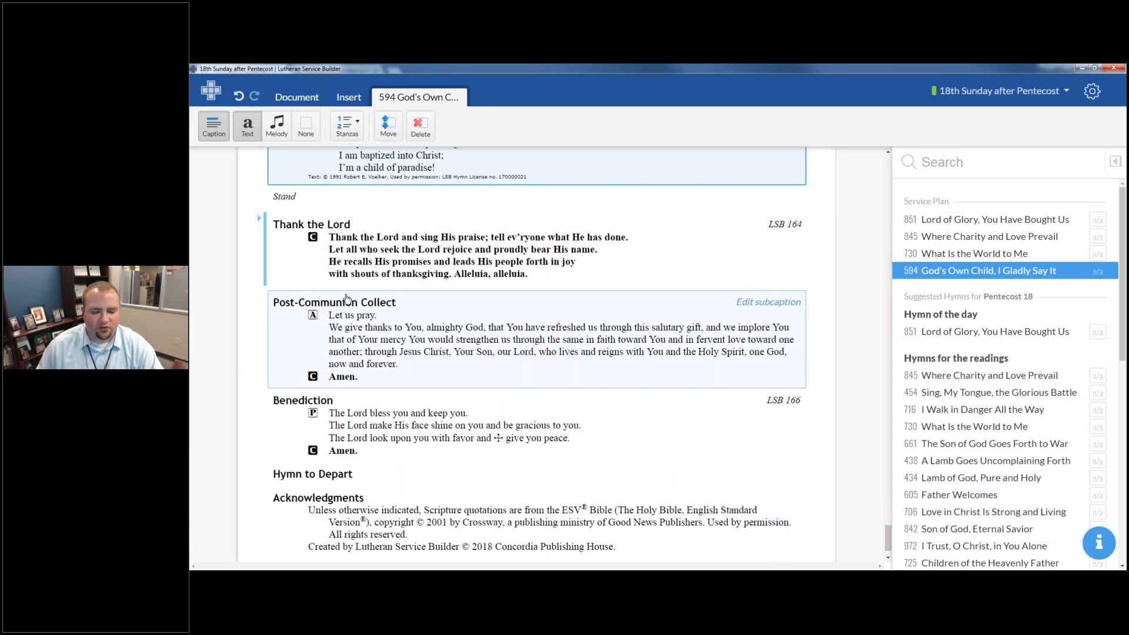
left_click(317, 476)
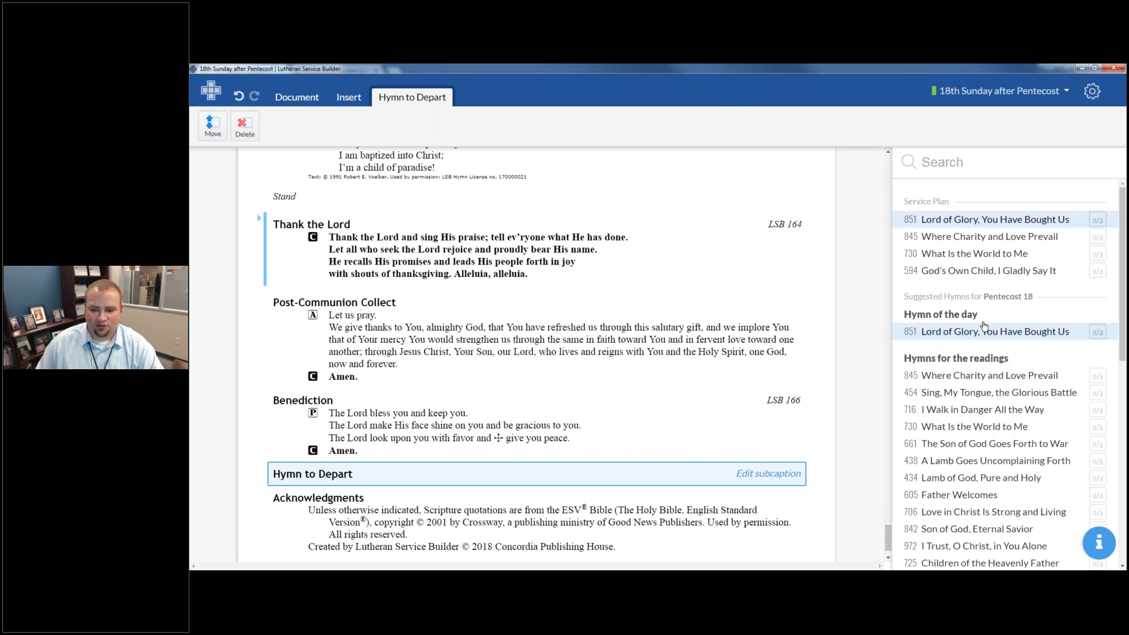
scroll(984, 327, "down", 5)
scroll(988, 382, "up", 5)
left_click(951, 167)
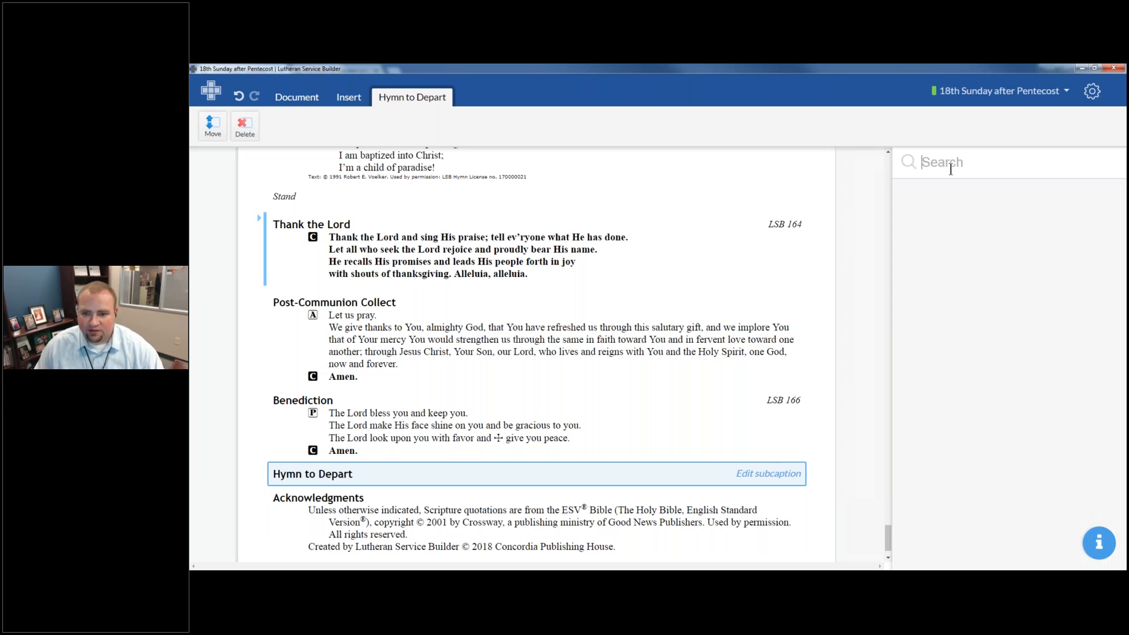
type("3")
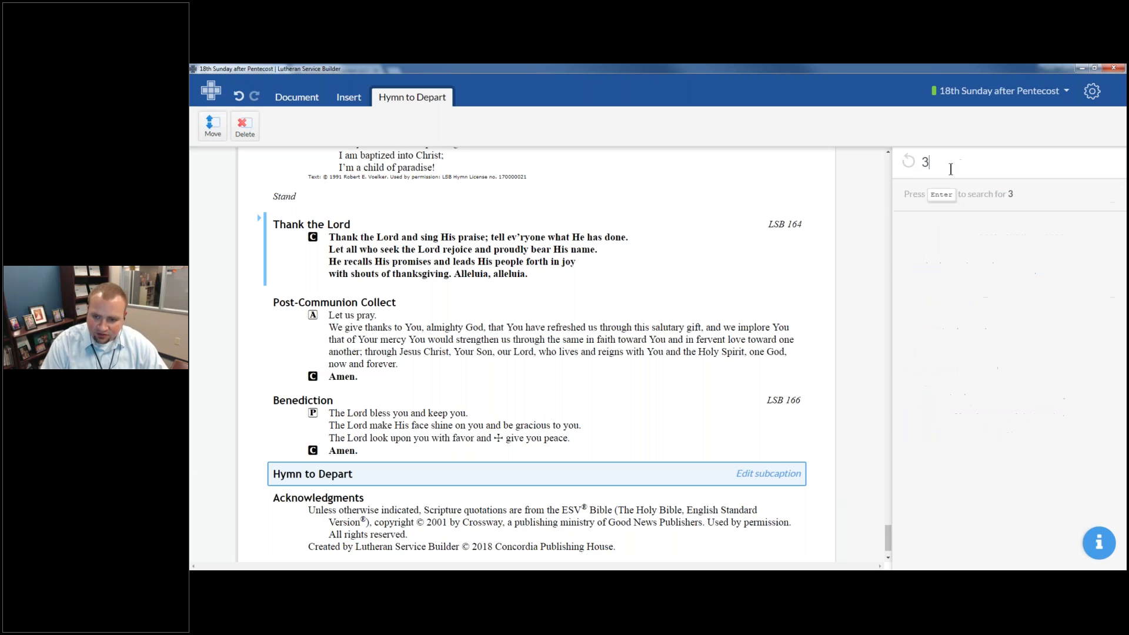
Search the worship resources for #hymns with the topic "Close of Service".
key("BackSpace")
type("#")
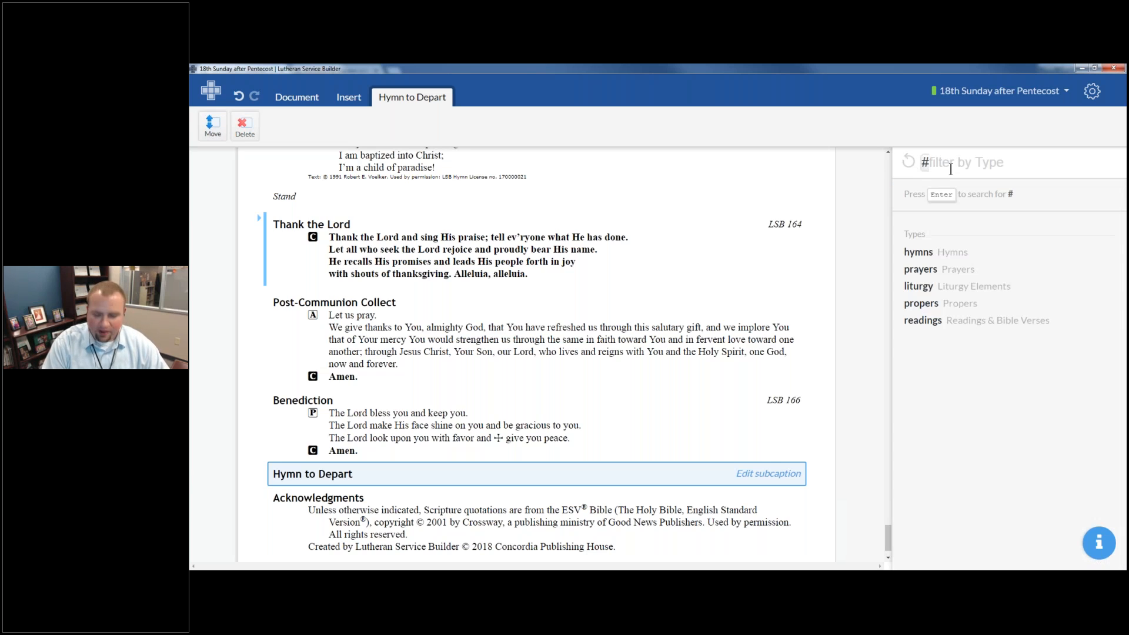
type("hy")
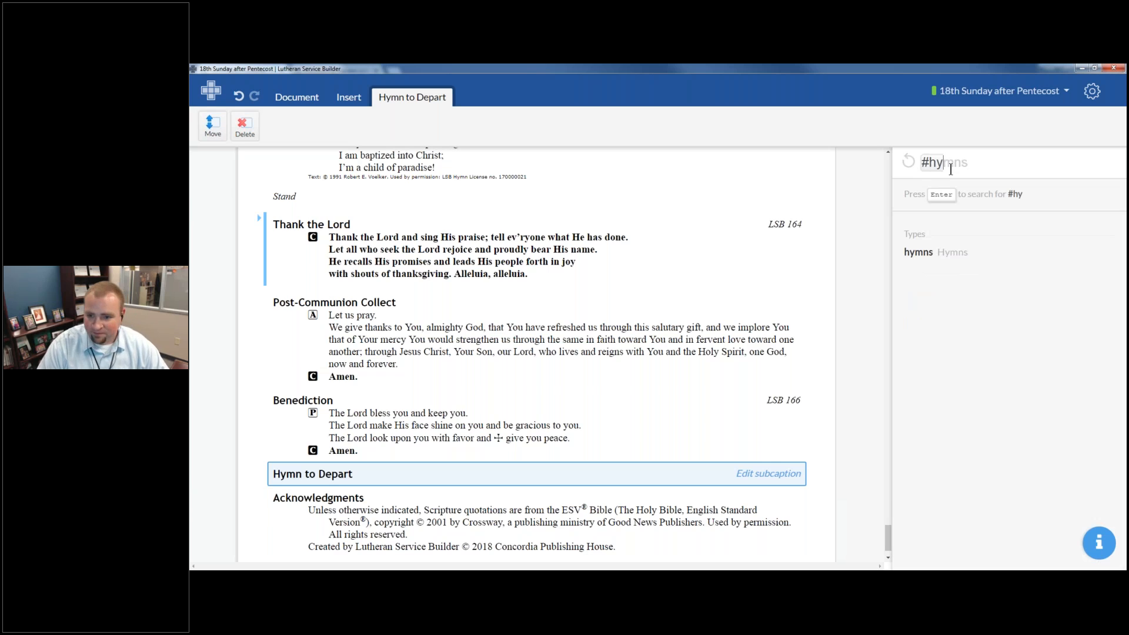
key("Tab")
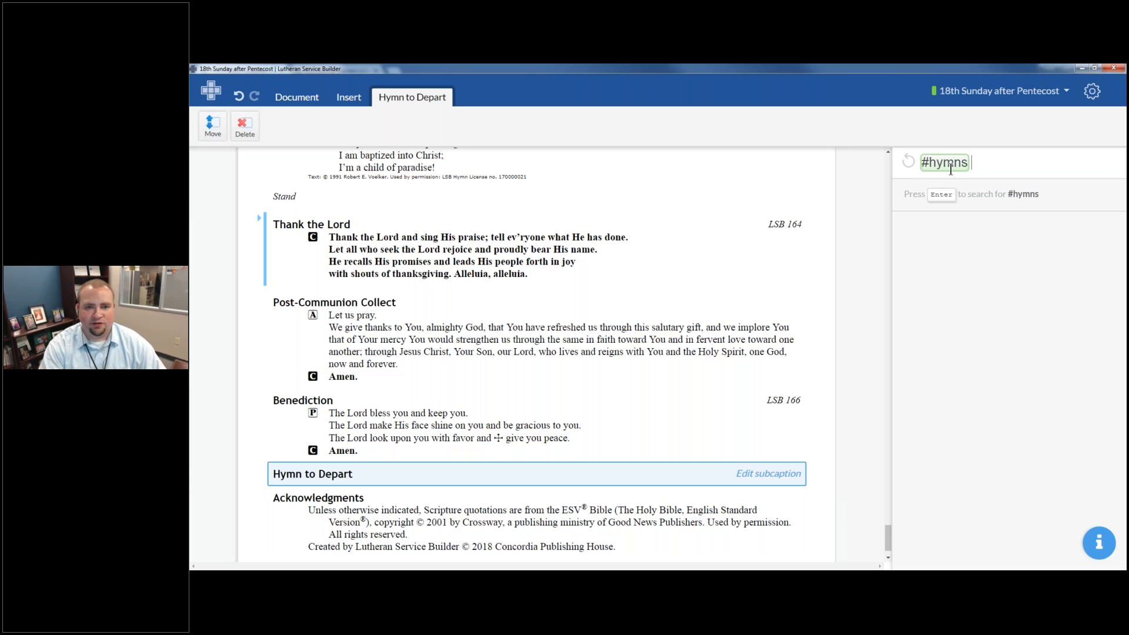
type("topic")
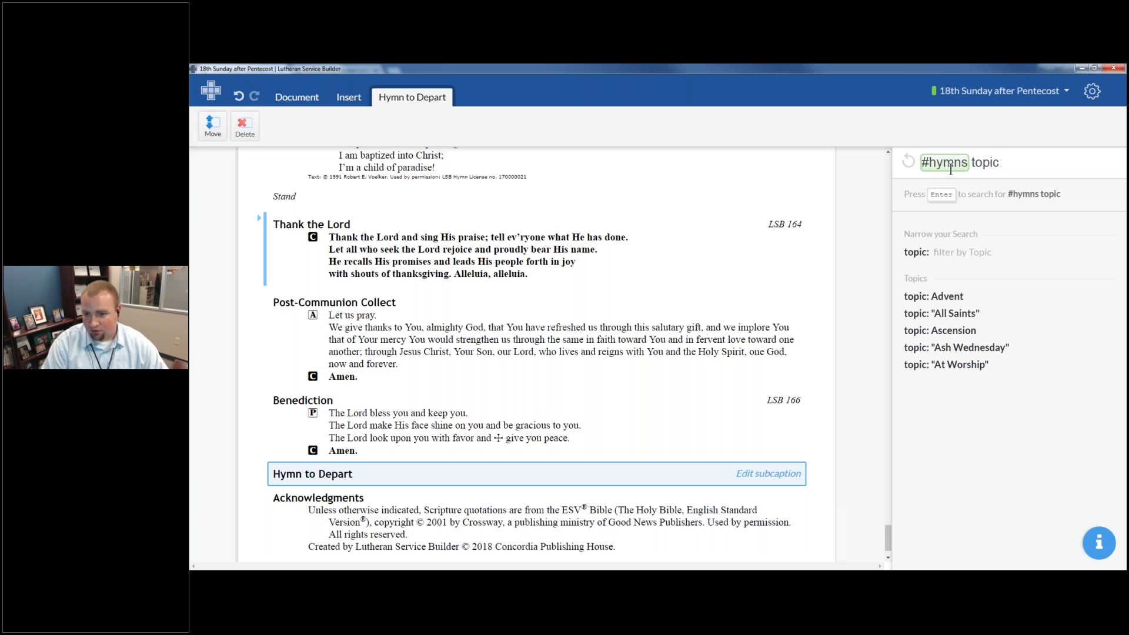
type(":\"")
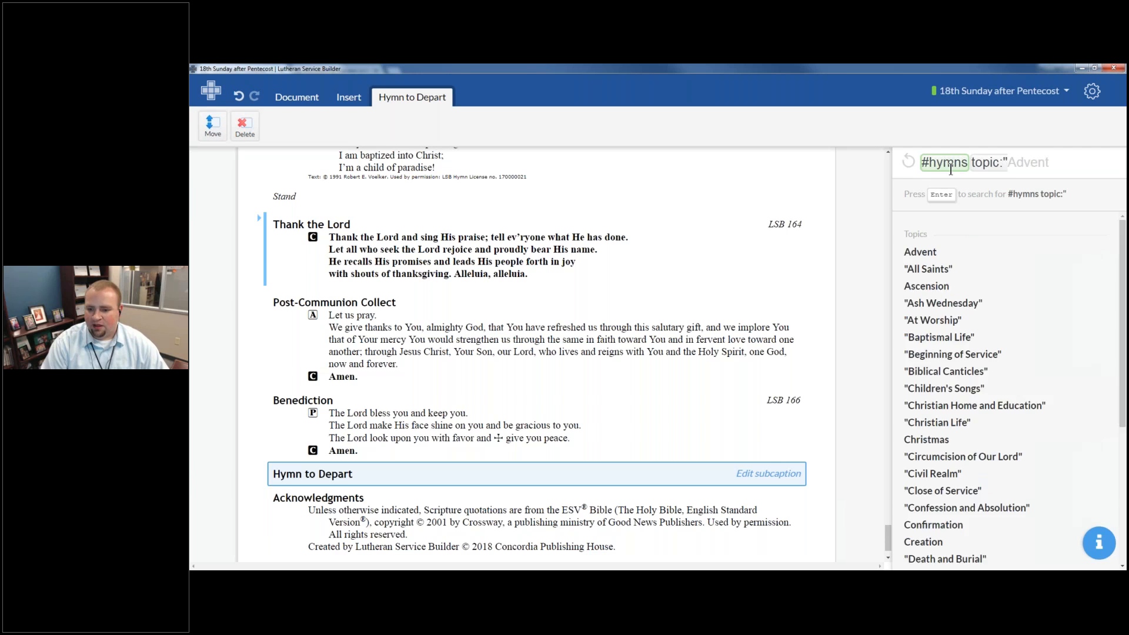
type("E")
key("BackSpace")
type("Clo")
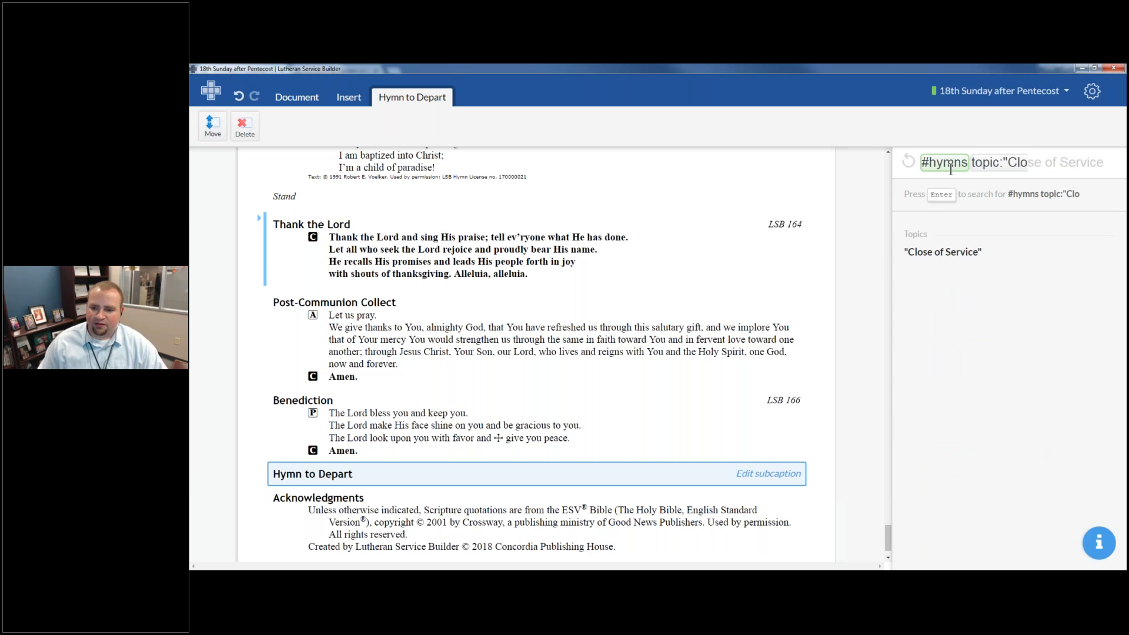
left_click(954, 255)
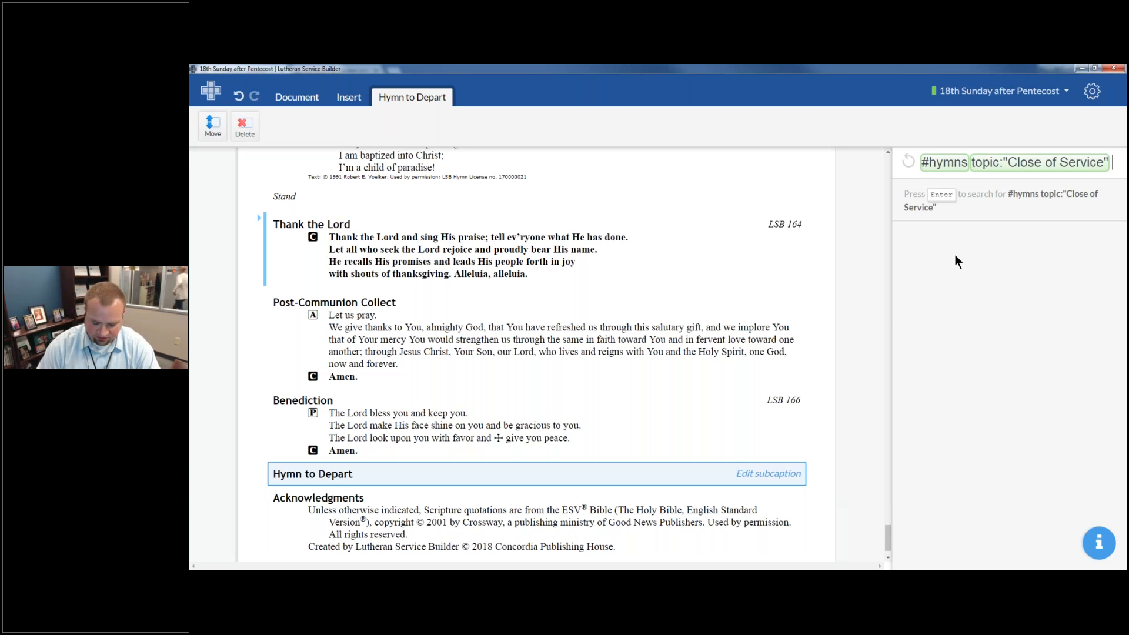
key("Return")
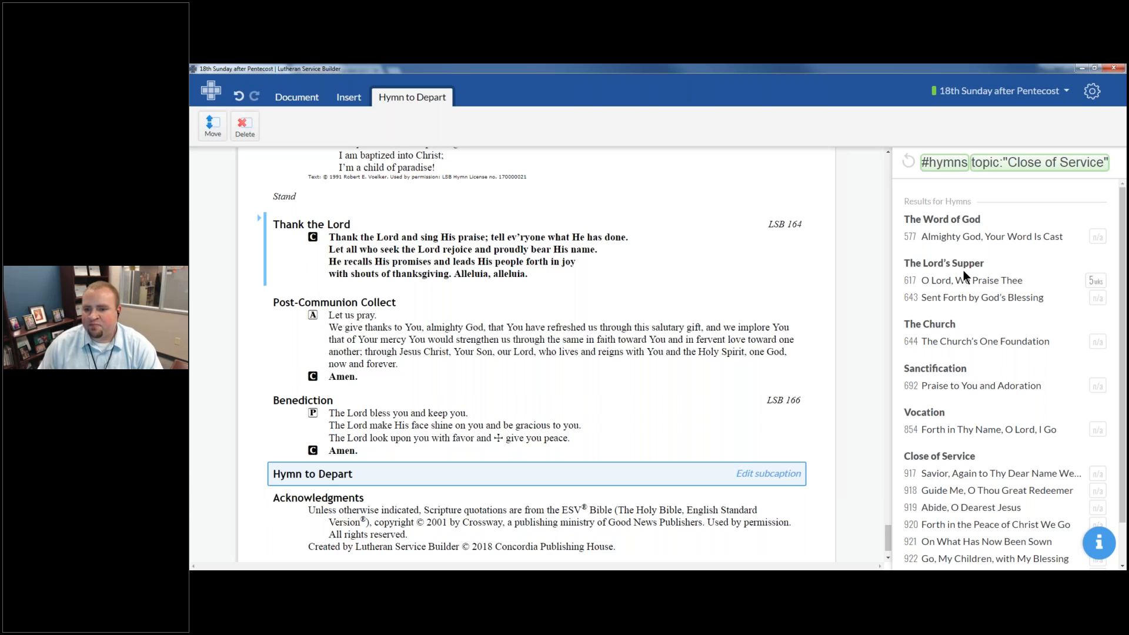
Fill the Hymn to Depart with hymn 643 Sent Forth by God's Blessing, check its stanzas, and deselect it.
left_click(981, 297)
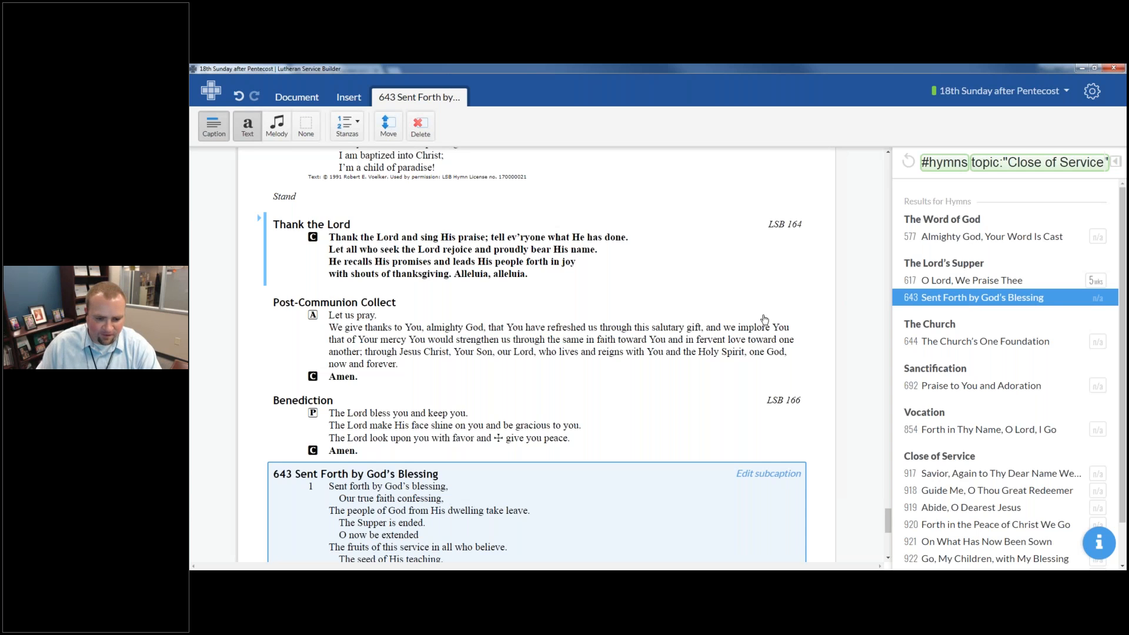
scroll(628, 328, "down", 5)
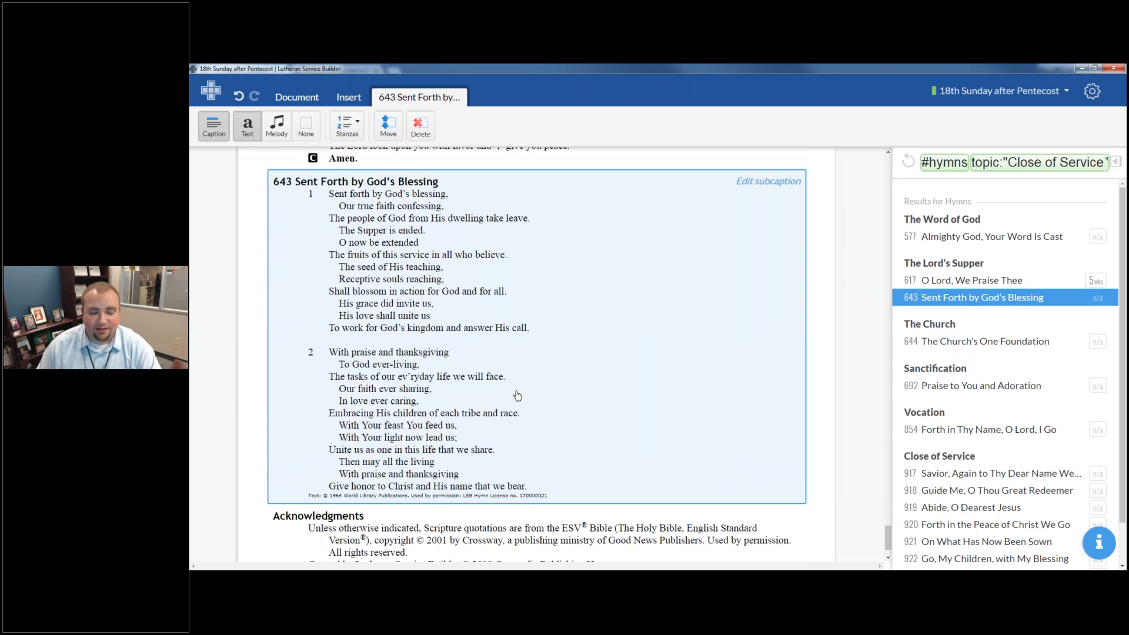
scroll(466, 419, "up", 3)
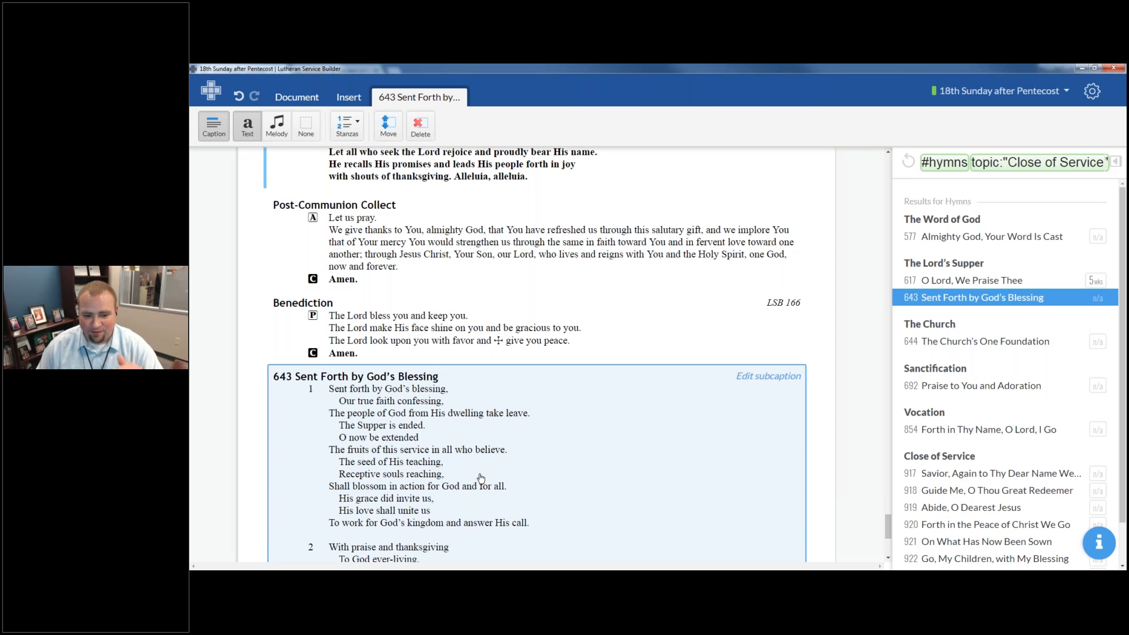
scroll(515, 456, "down", 4)
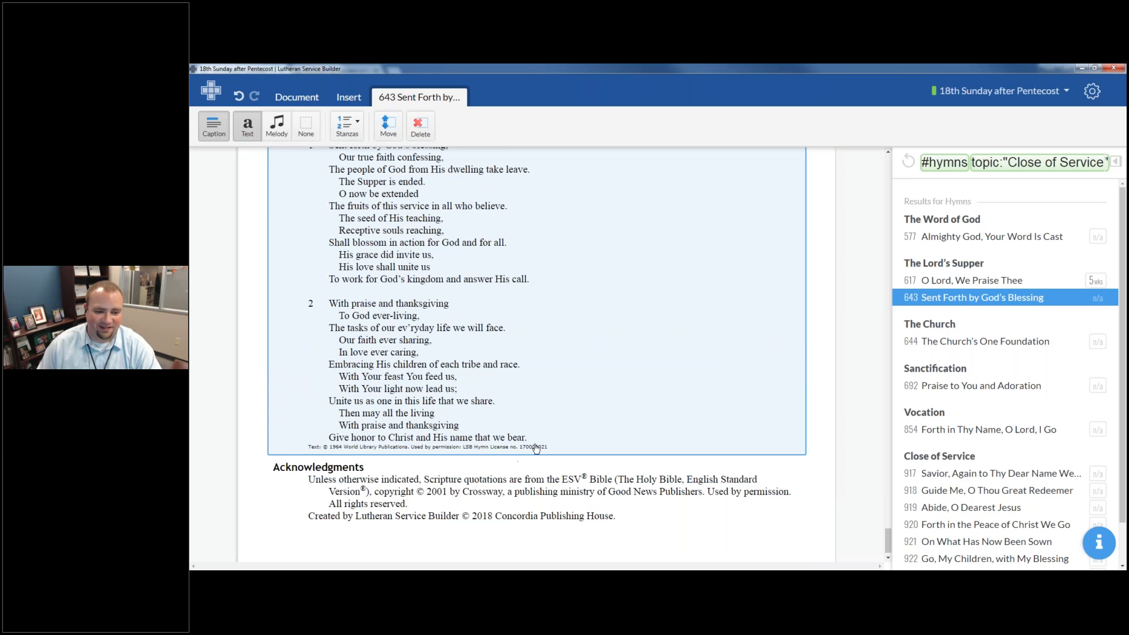
scroll(646, 432, "up", 2)
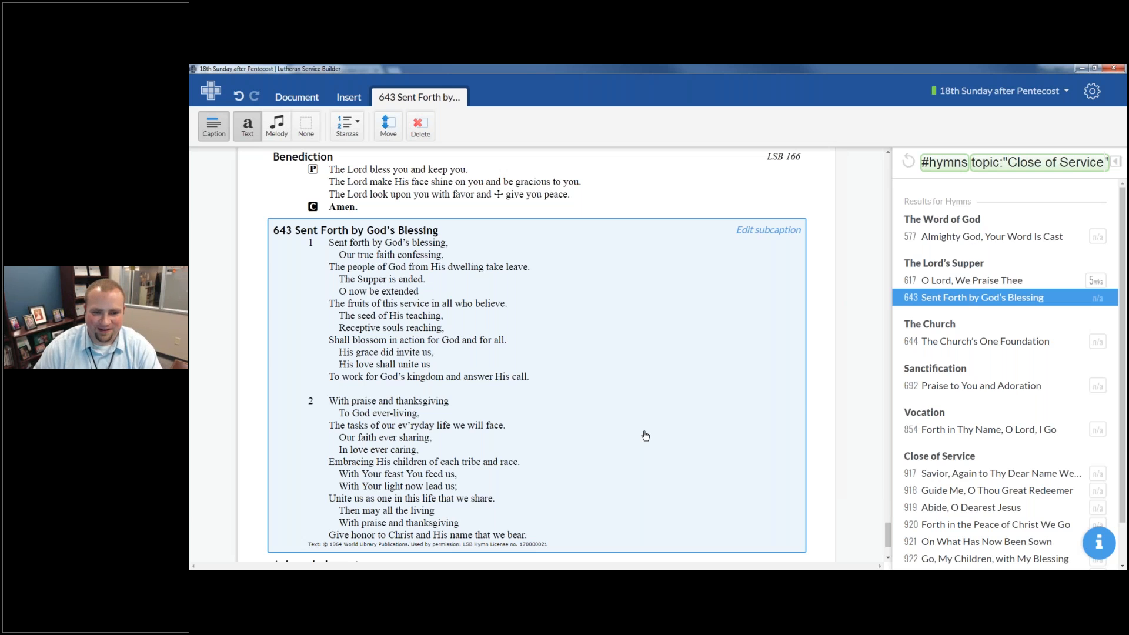
left_click(820, 398)
Save the service as a custom order of service named "Resurrection's Divine Service, Setting One".
scroll(480, 288, "down", 2)
scroll(480, 288, "up", 15)
scroll(383, 277, "up", 6)
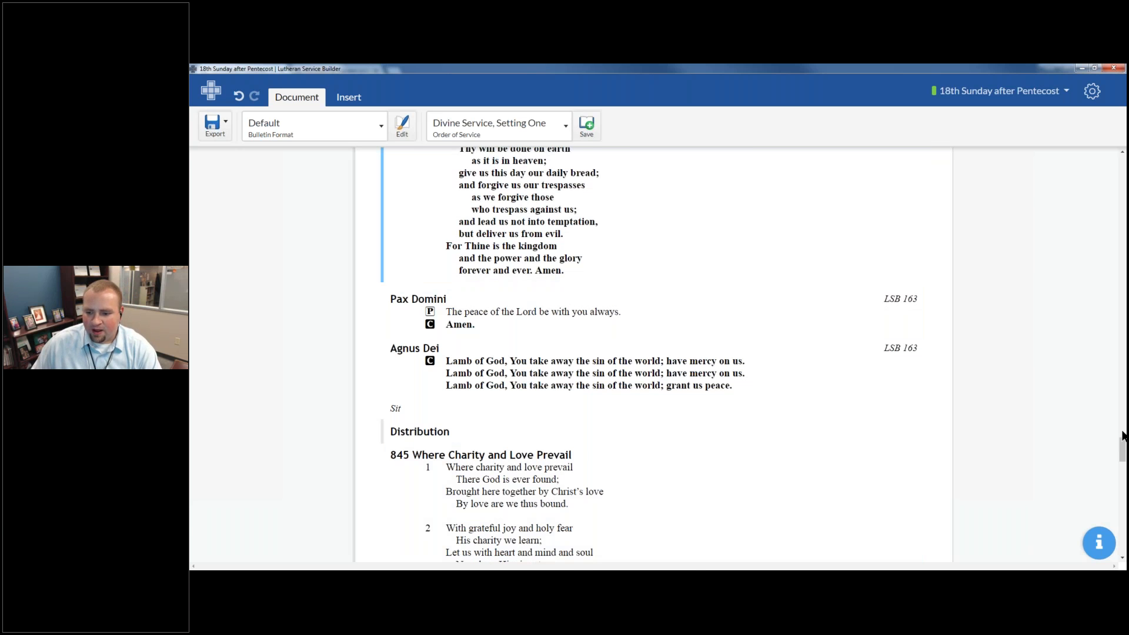
left_click_drag(1122, 451, 1033, 188)
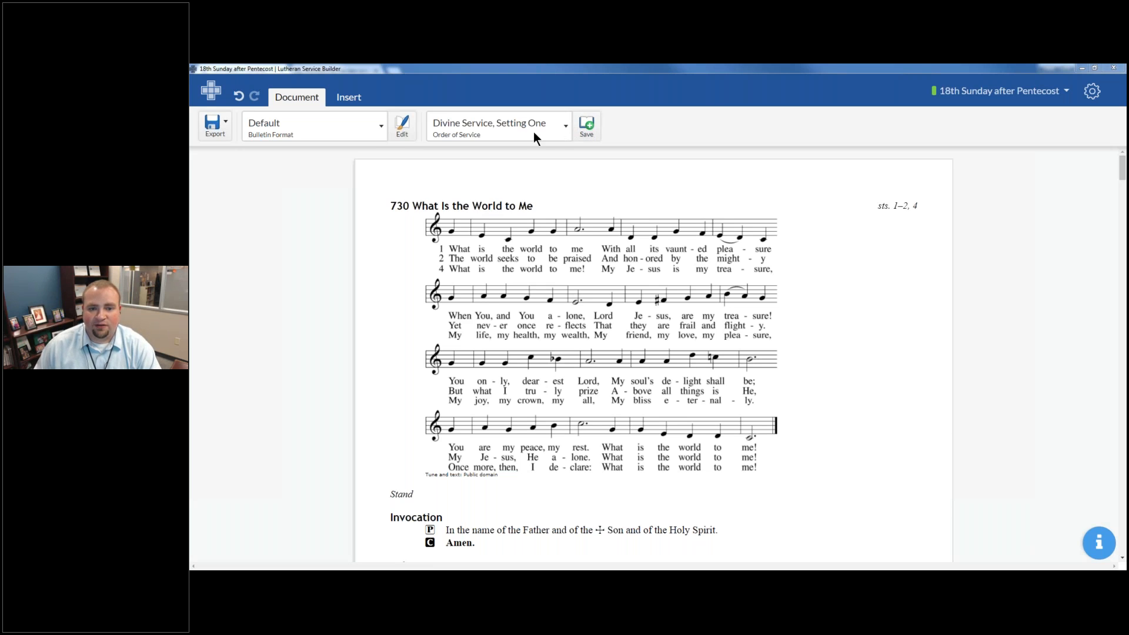
left_click(583, 128)
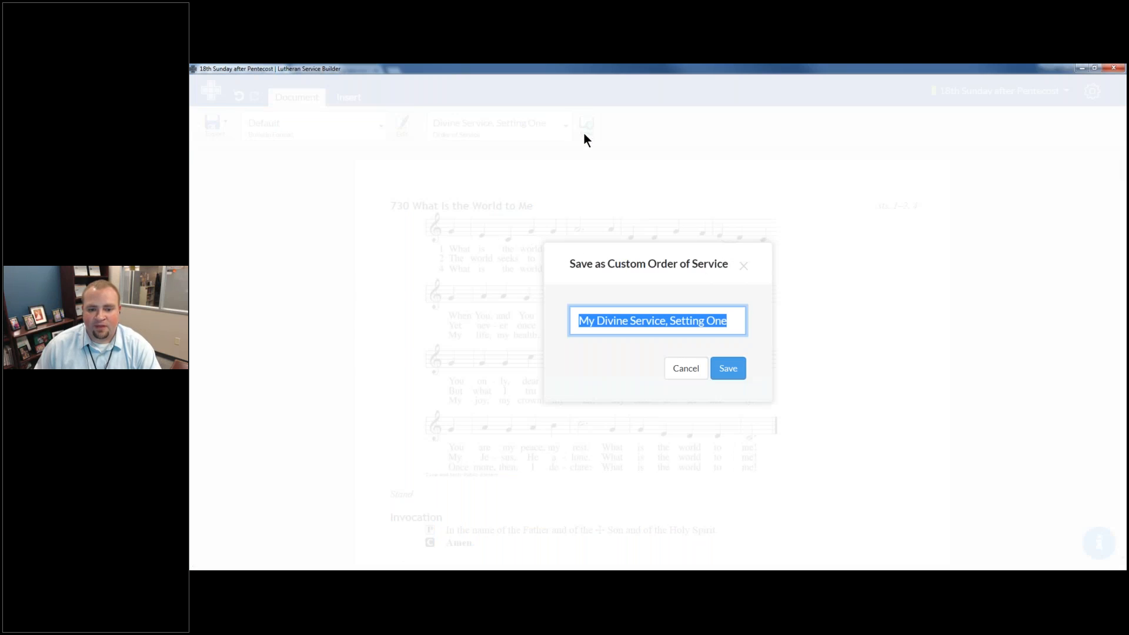
left_click(730, 322)
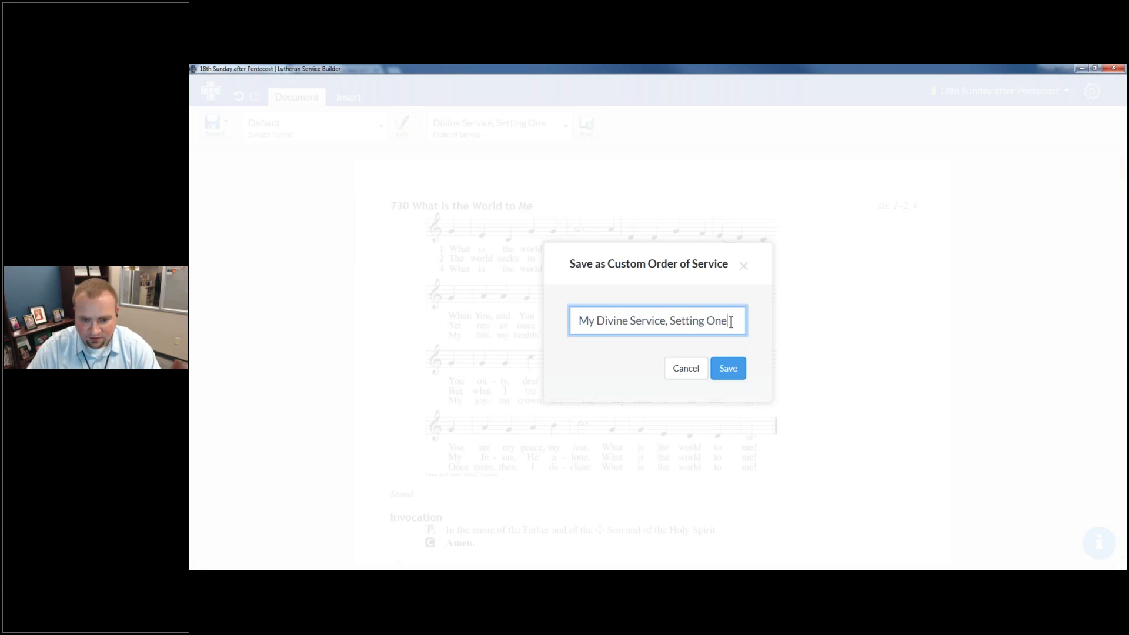
key("Delete")
key("Delete")
key("Delete")
type("Resurr")
type("ection's")
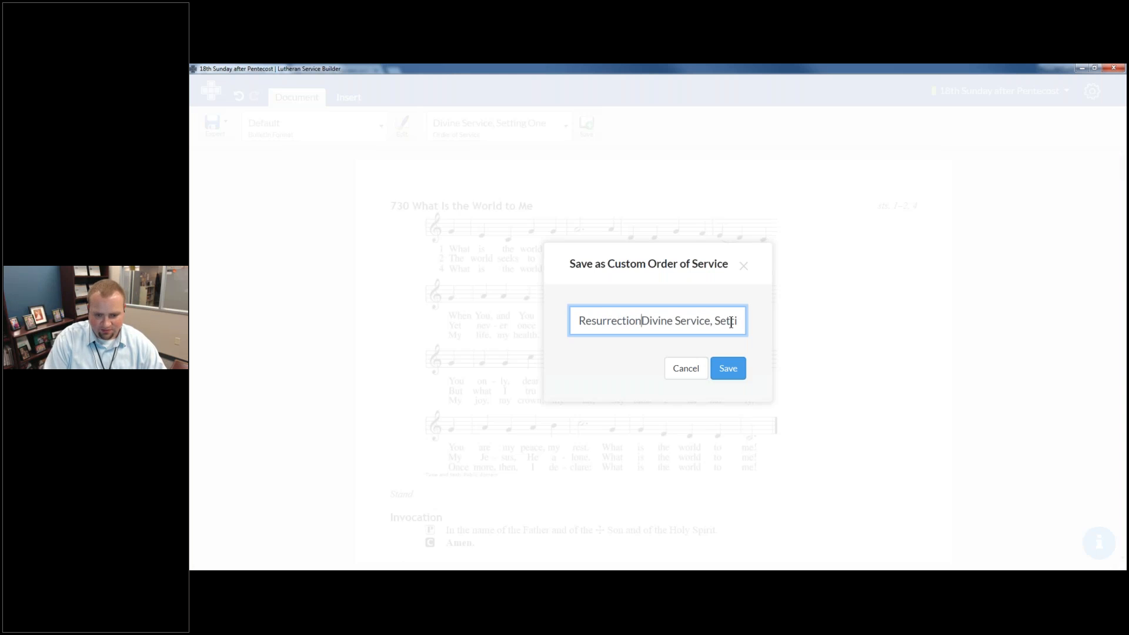
left_click_drag(708, 322, 761, 337)
left_click(727, 368)
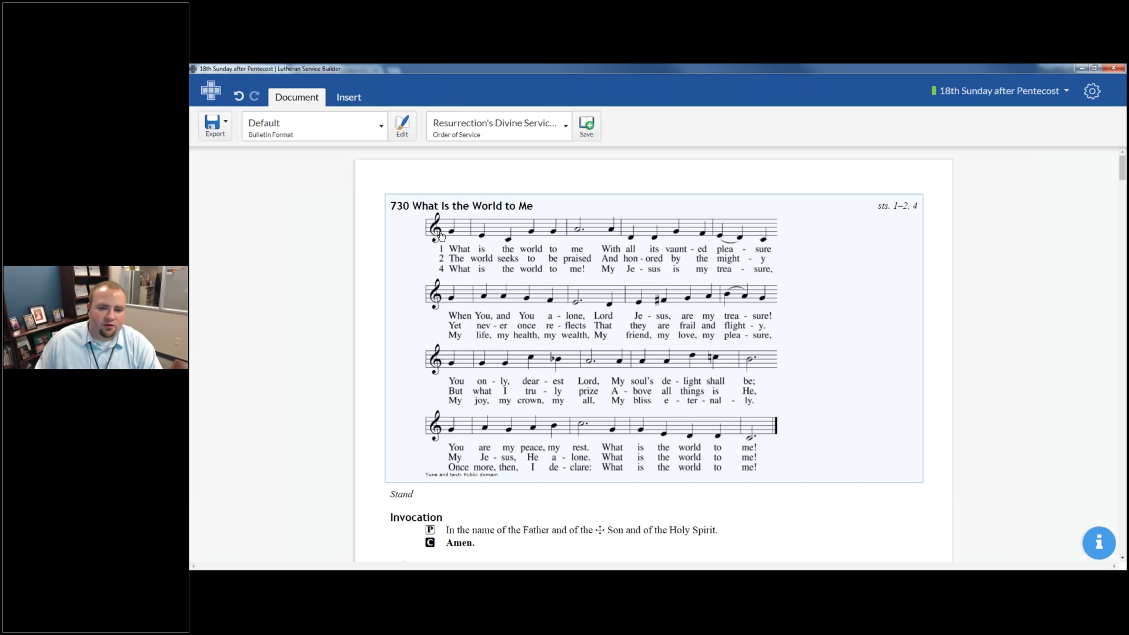
Look through the available orders of service for the saved custom order, keeping the current selection.
left_click(568, 134)
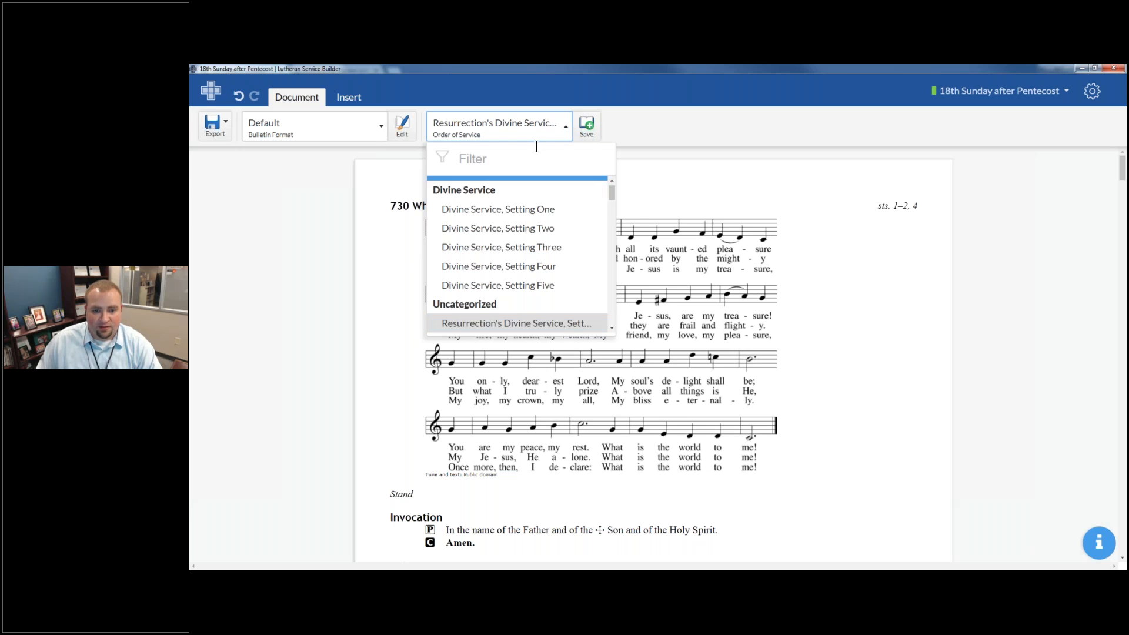
scroll(614, 195, "down", 2)
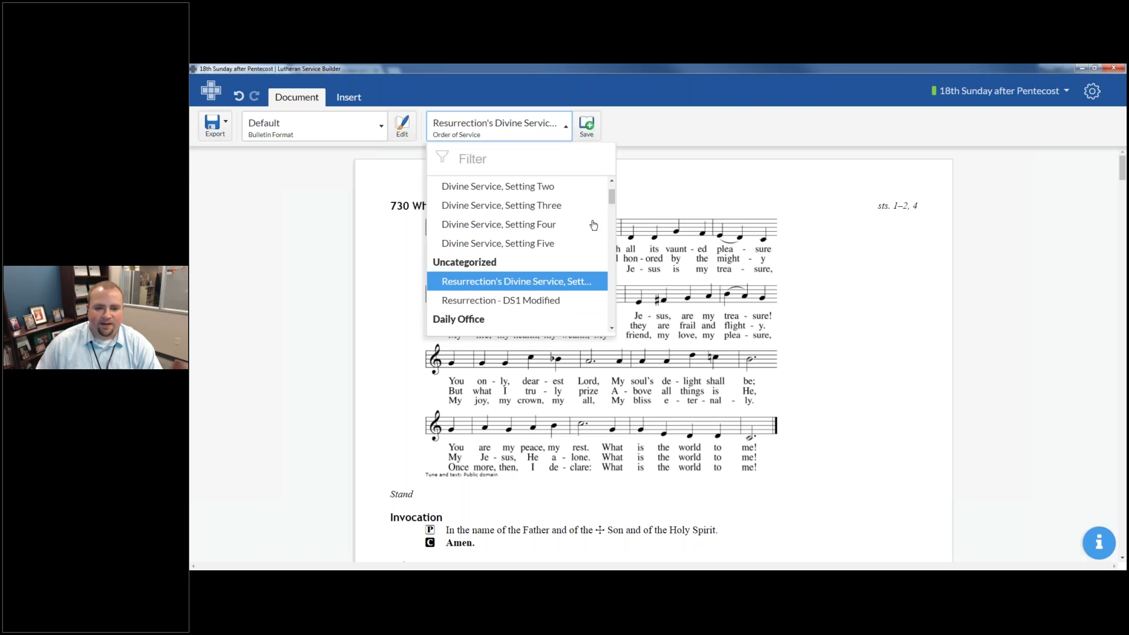
scroll(609, 200, "down", 5)
scroll(609, 235, "up", 10)
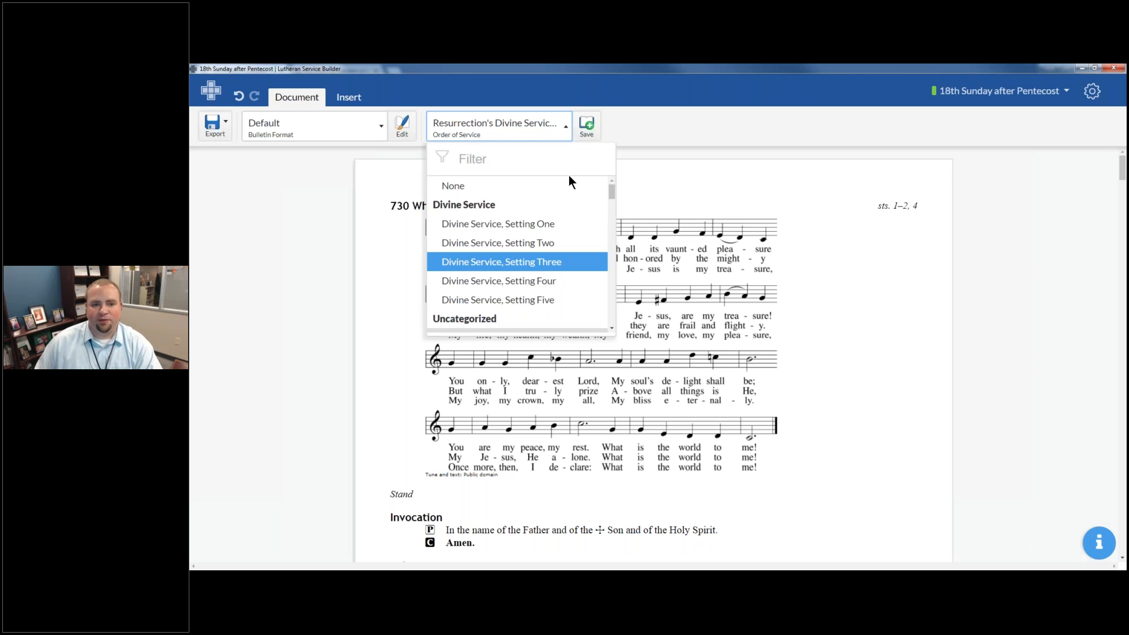
left_click(703, 172)
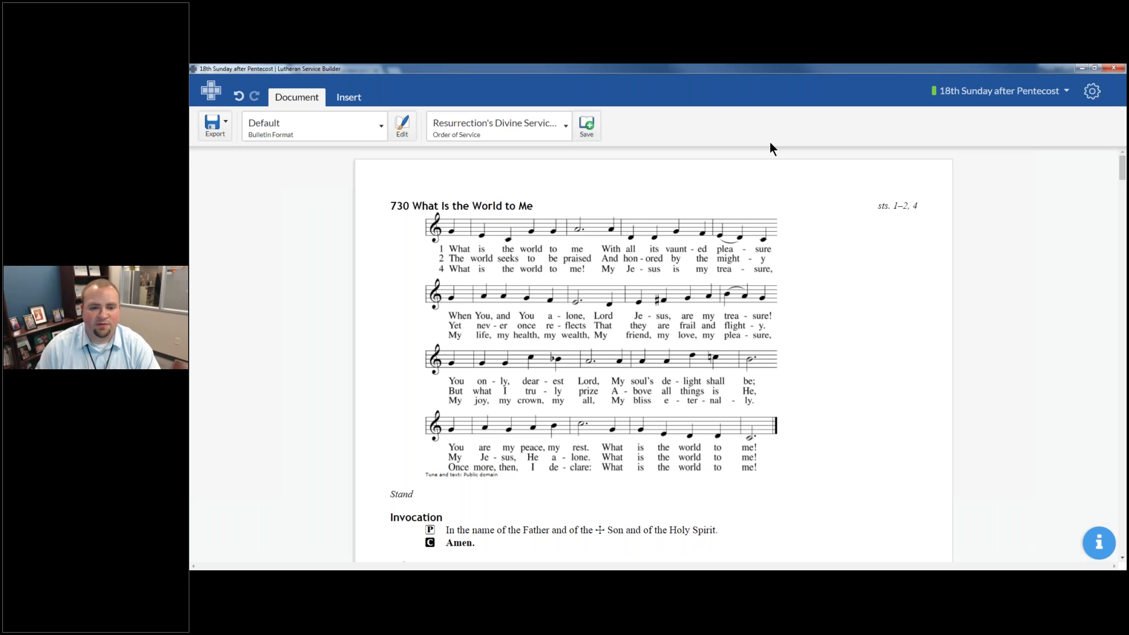
scroll(572, 323, "down", 4)
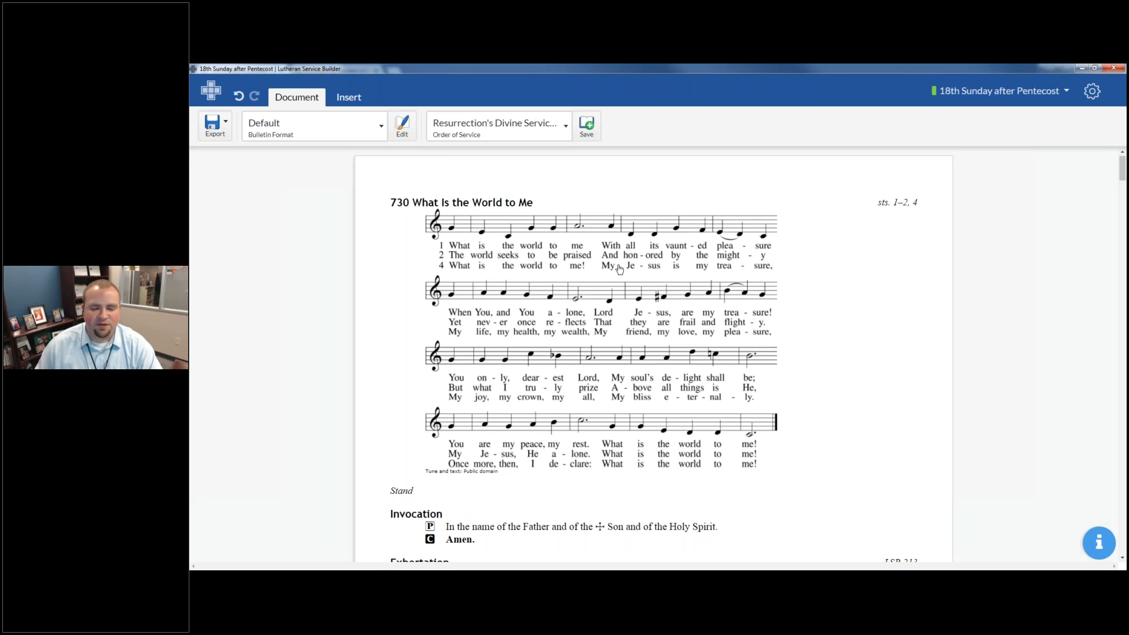
scroll(572, 322, "down", 2)
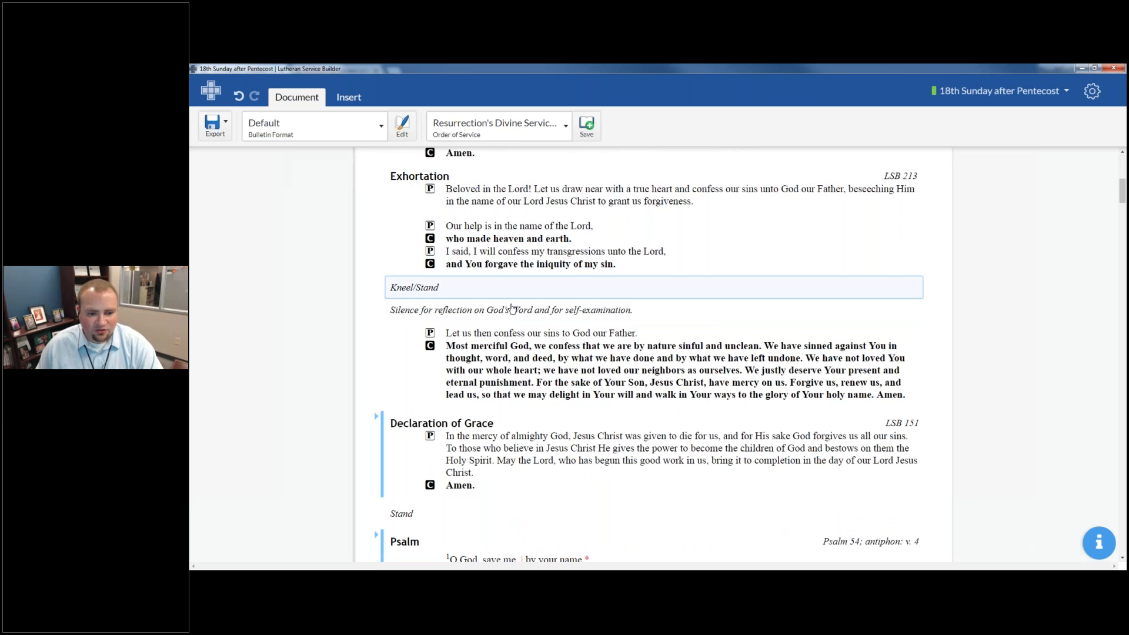
scroll(571, 323, "down", 3)
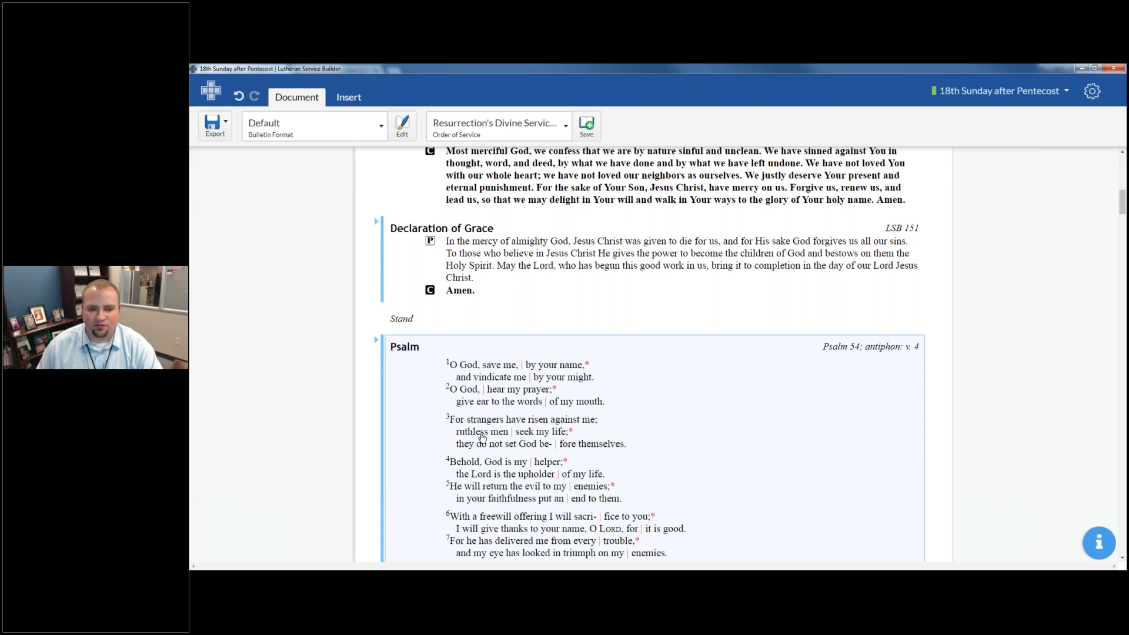
scroll(434, 450, "up", 4)
scroll(435, 450, "up", 4)
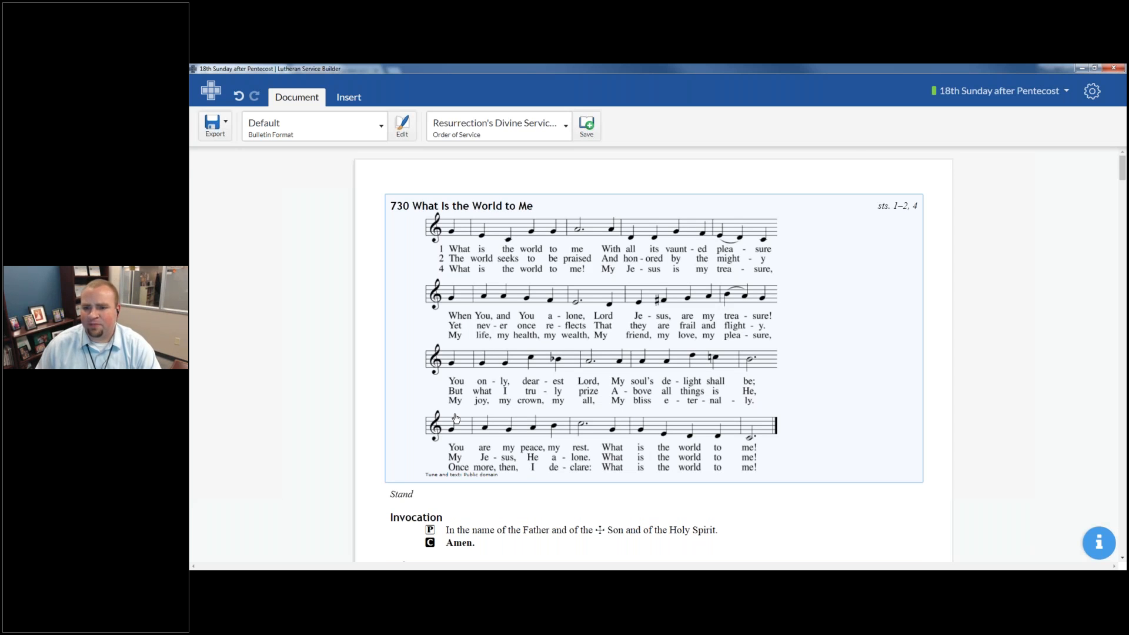
Open My Liturgies from the personal worship resources and load the custom Resurrection's Divine Service liturgy for editing.
left_click(1092, 90)
mouse_move(1035, 180)
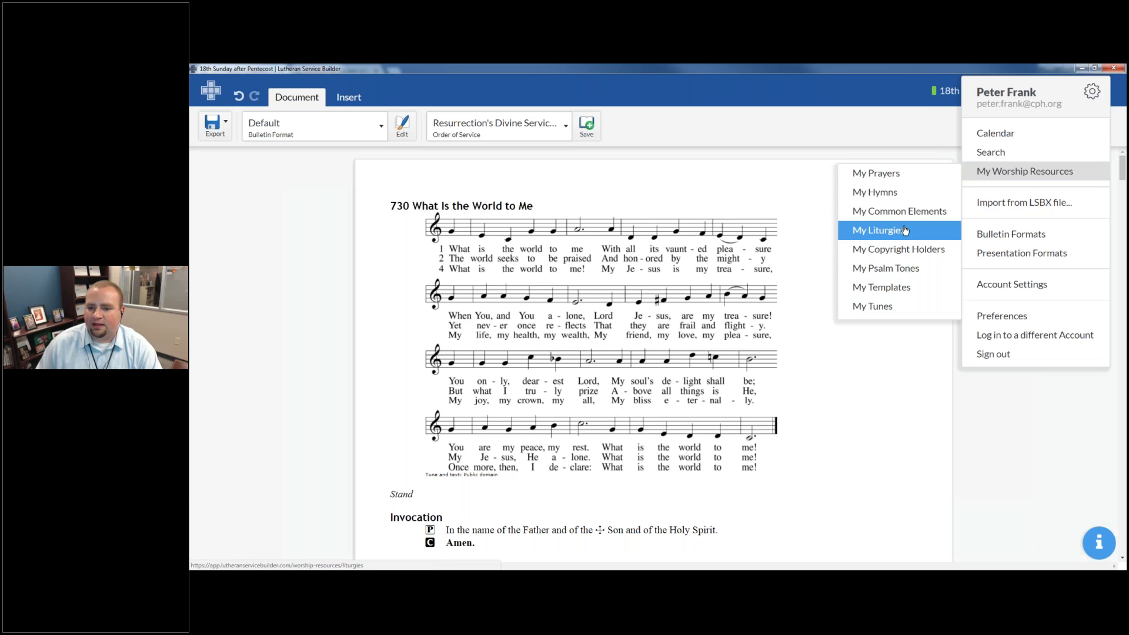
left_click(896, 231)
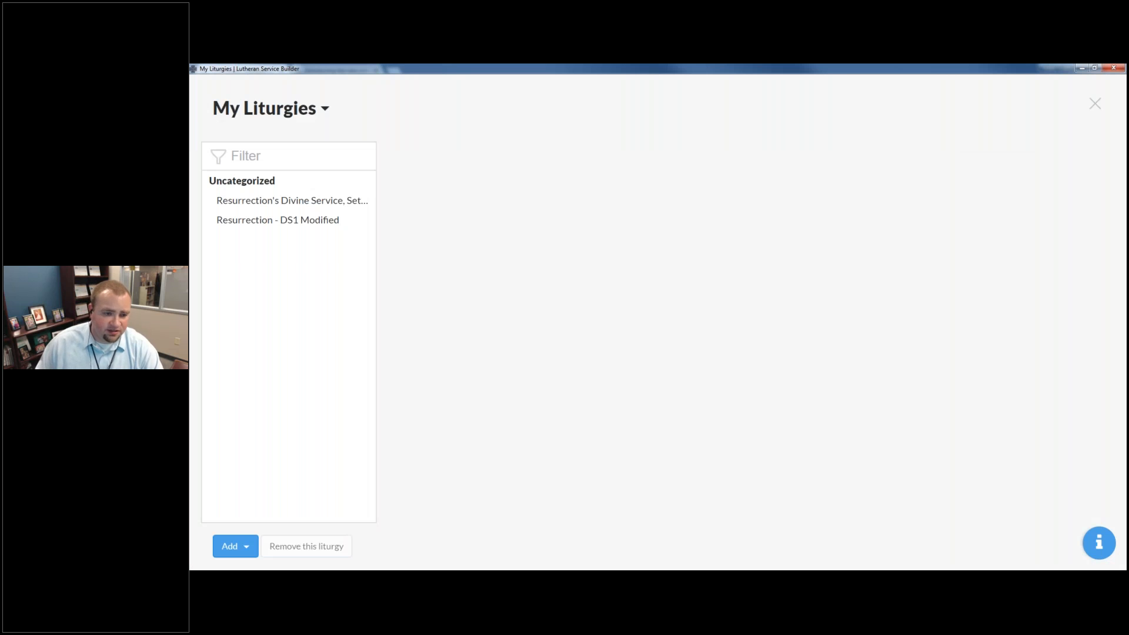
left_click(358, 202)
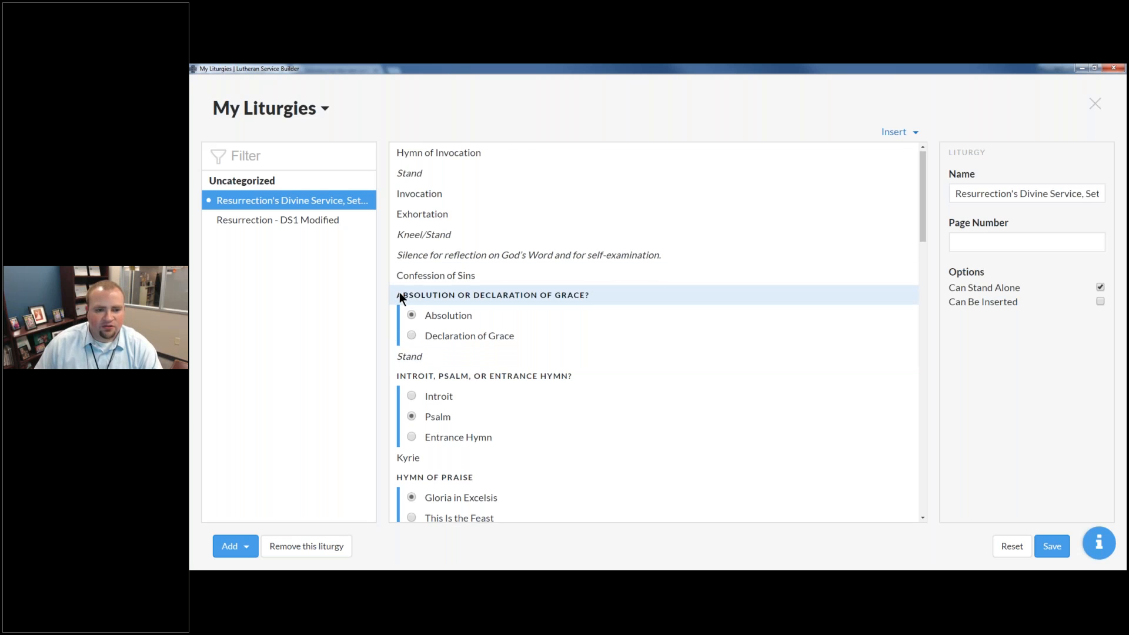
Set the liturgy's default choices to Introit for the entrance and This Is the Feast for the Hymn of Praise.
scroll(422, 251, "down", 3)
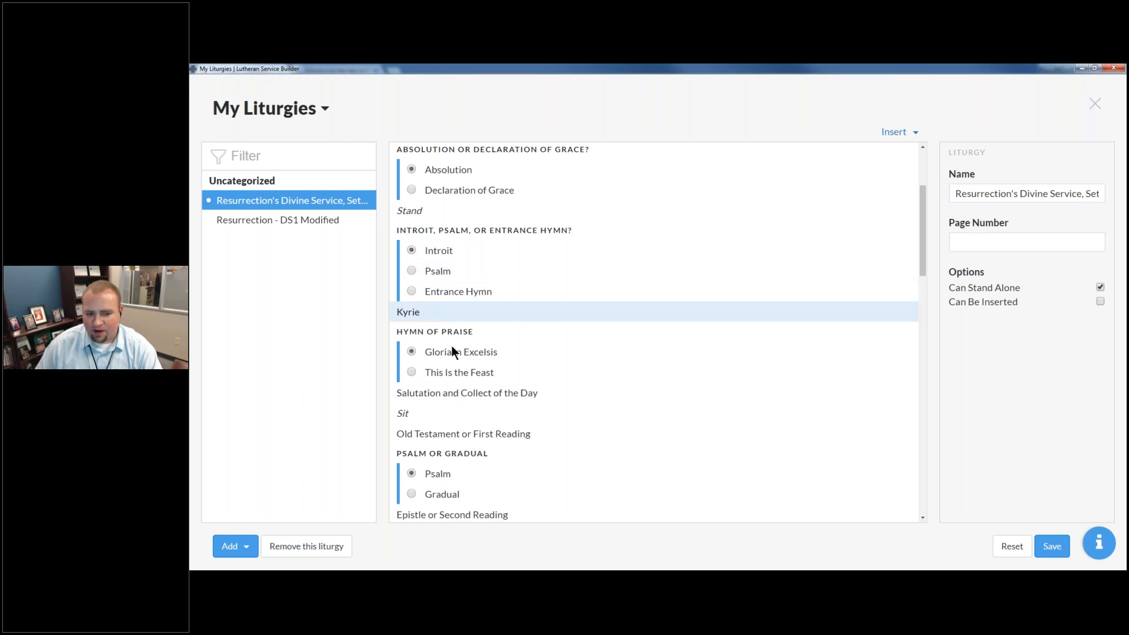
scroll(440, 391, "down", 3)
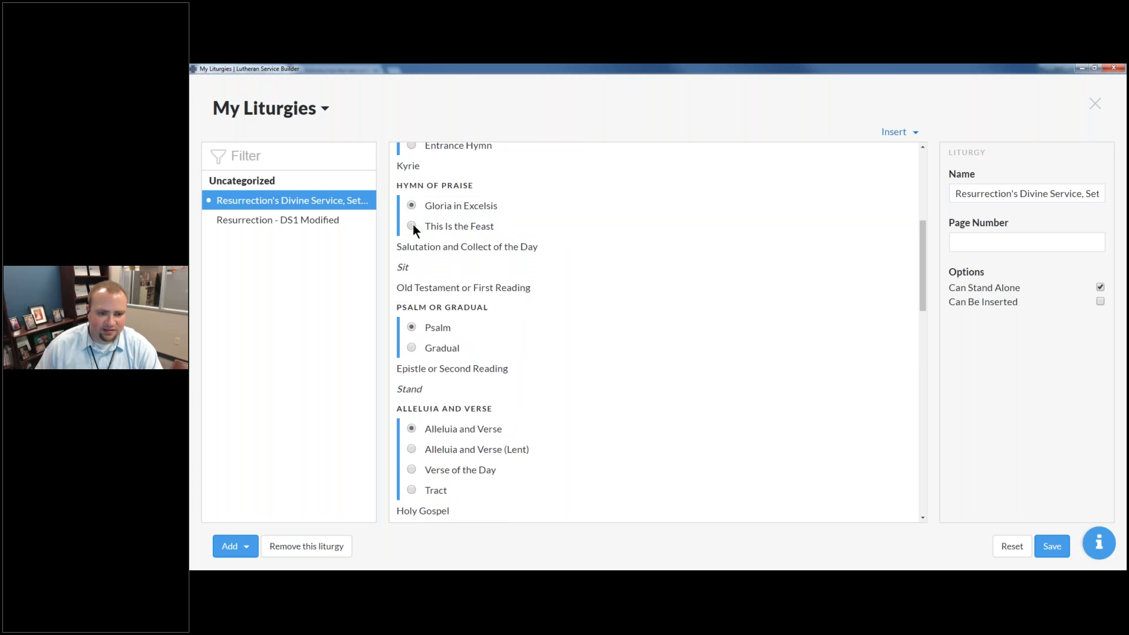
left_click(471, 224)
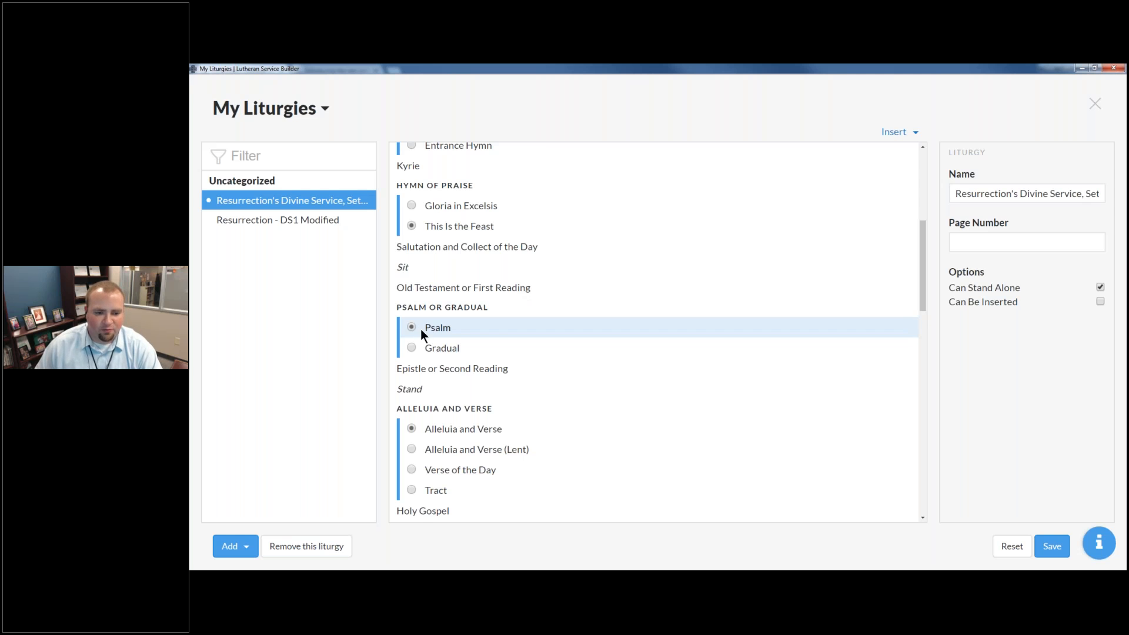
Review the rest of the liturgy through the Hymn to Depart and check which element types can be inserted.
scroll(425, 343, "down", 4)
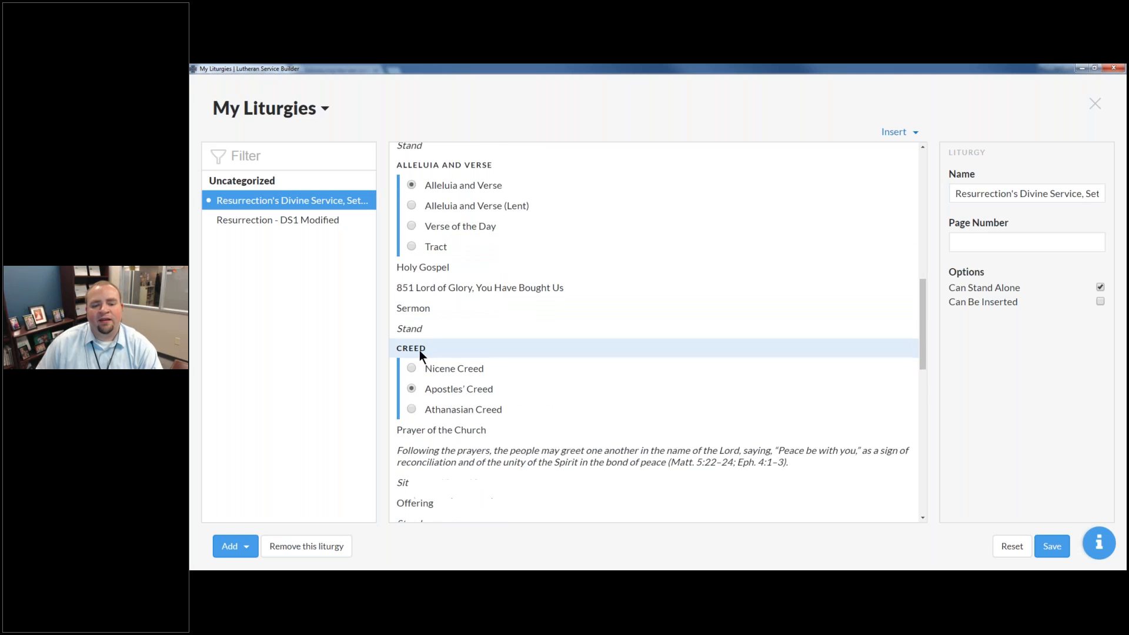
scroll(425, 354, "down", 2)
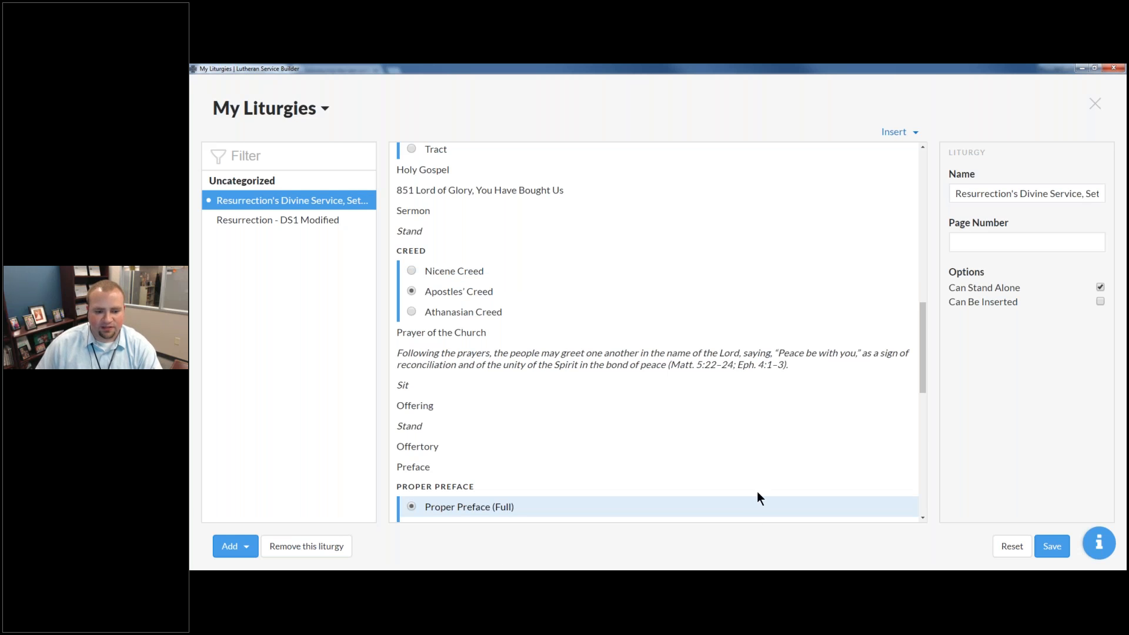
scroll(744, 429, "down", 4)
scroll(722, 388, "down", 6)
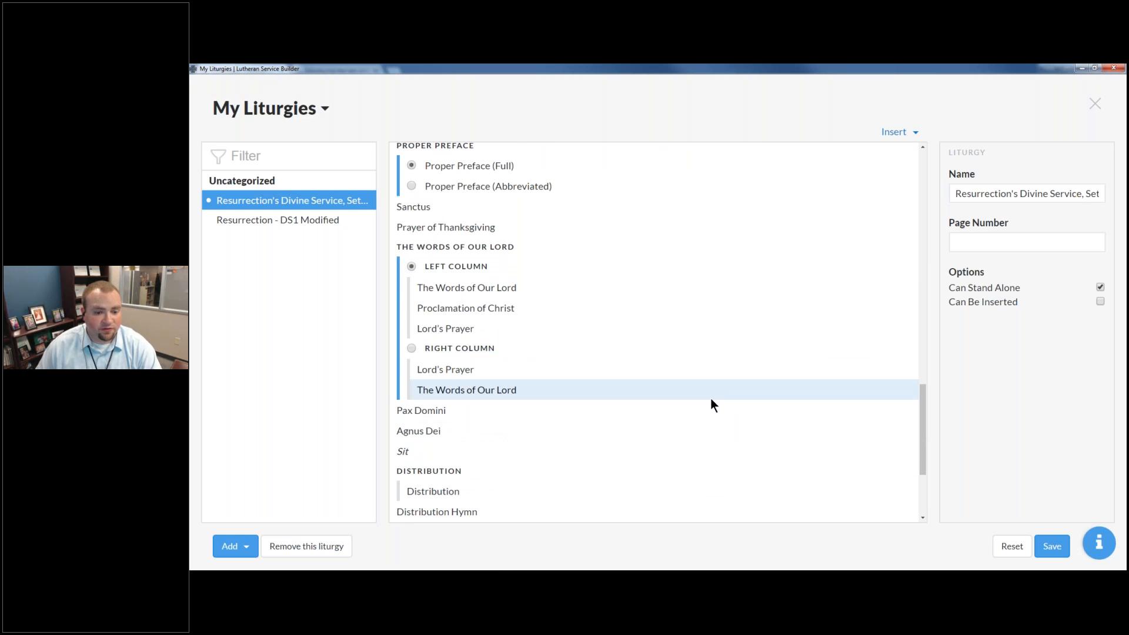
scroll(724, 412, "down", 1)
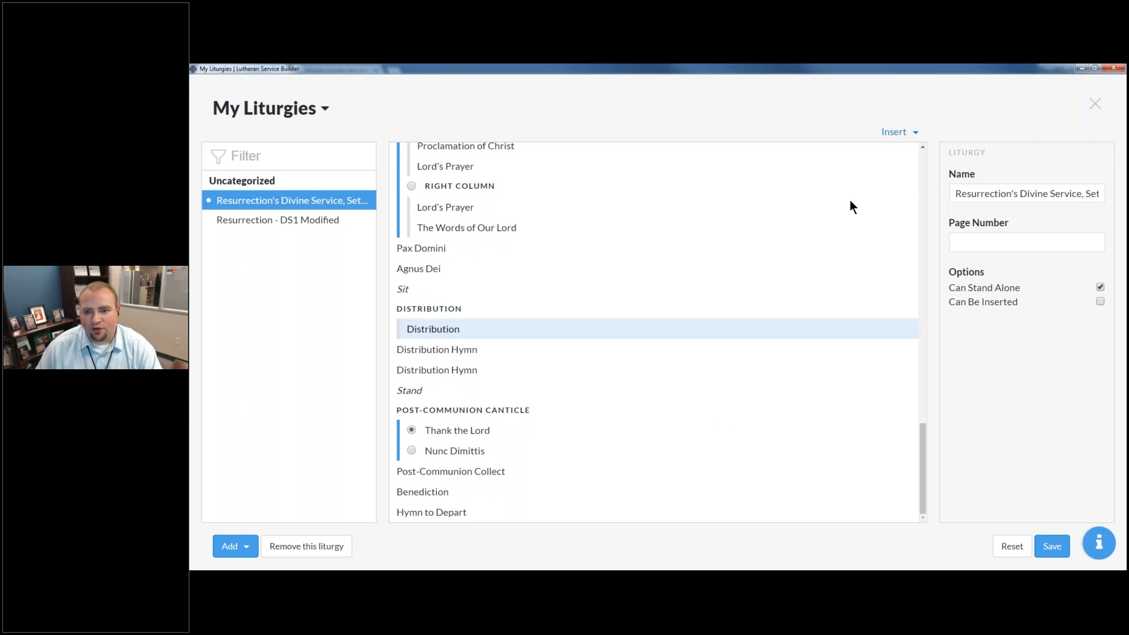
left_click(896, 132)
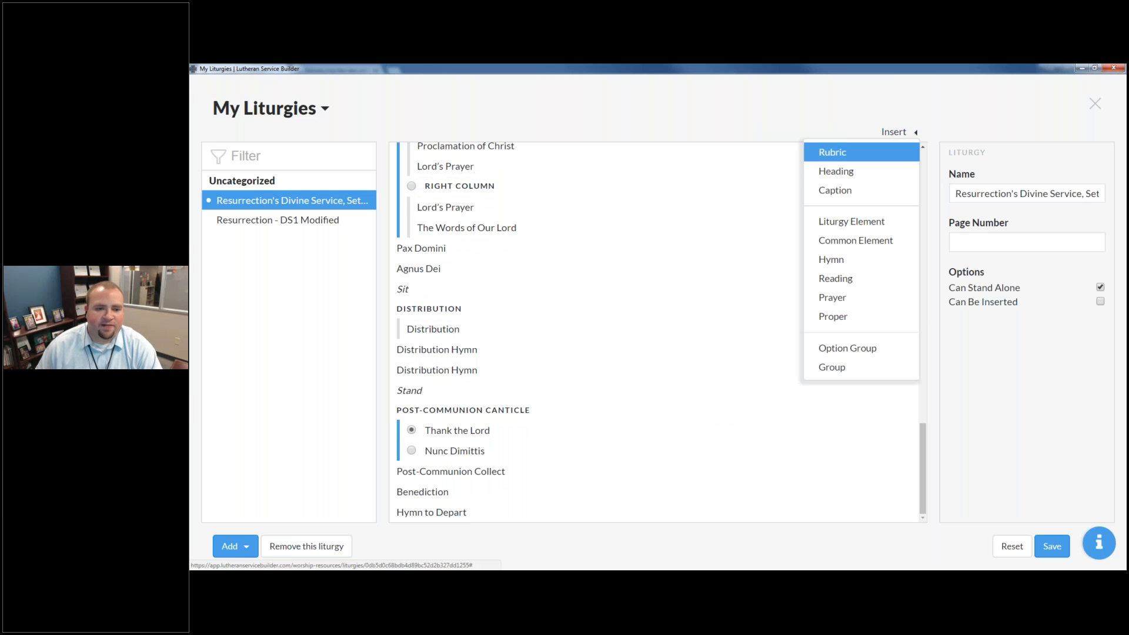
left_click(891, 132)
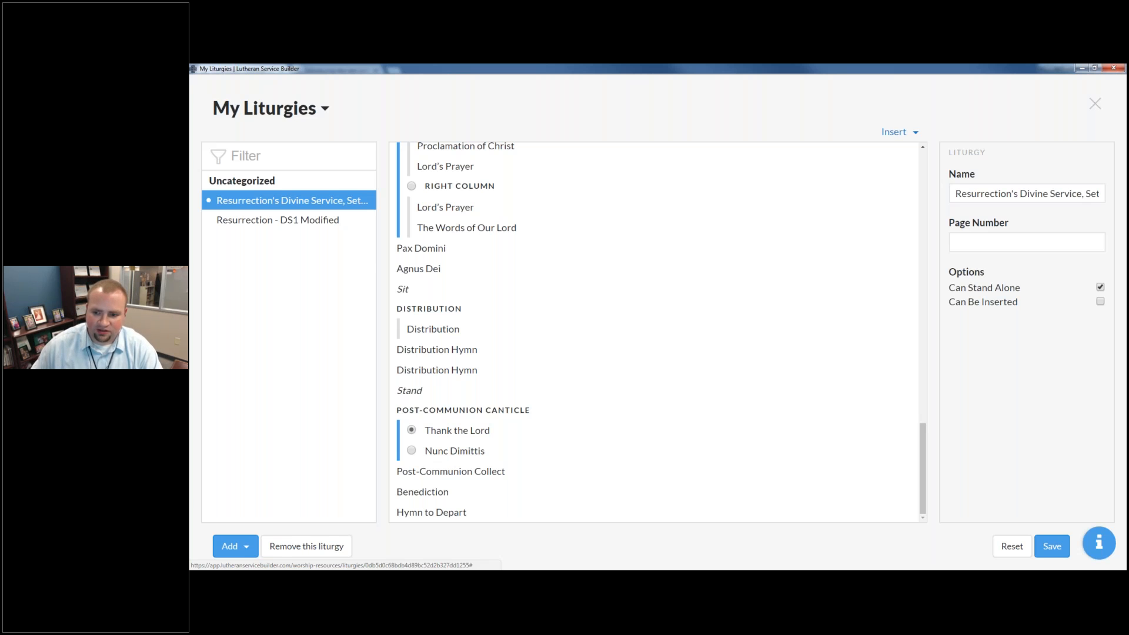
Save the edited liturgy and return to the 18th Sunday after Pentecost service.
left_click(1051, 546)
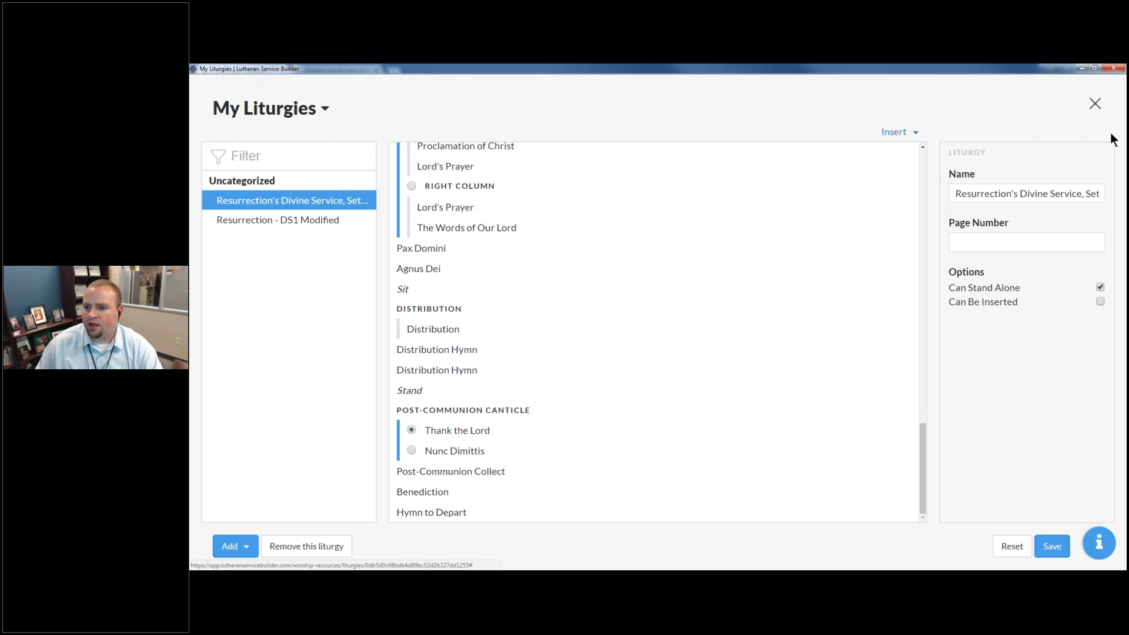
left_click(1094, 104)
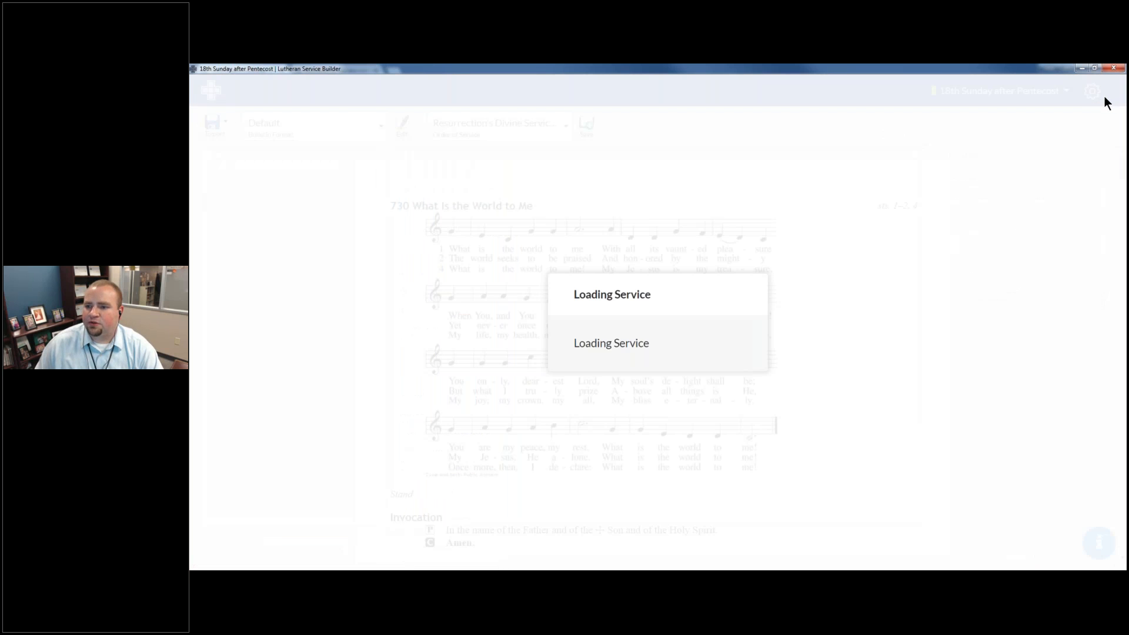
Open the bulletin formats and load the Default format for editing.
left_click(1094, 93)
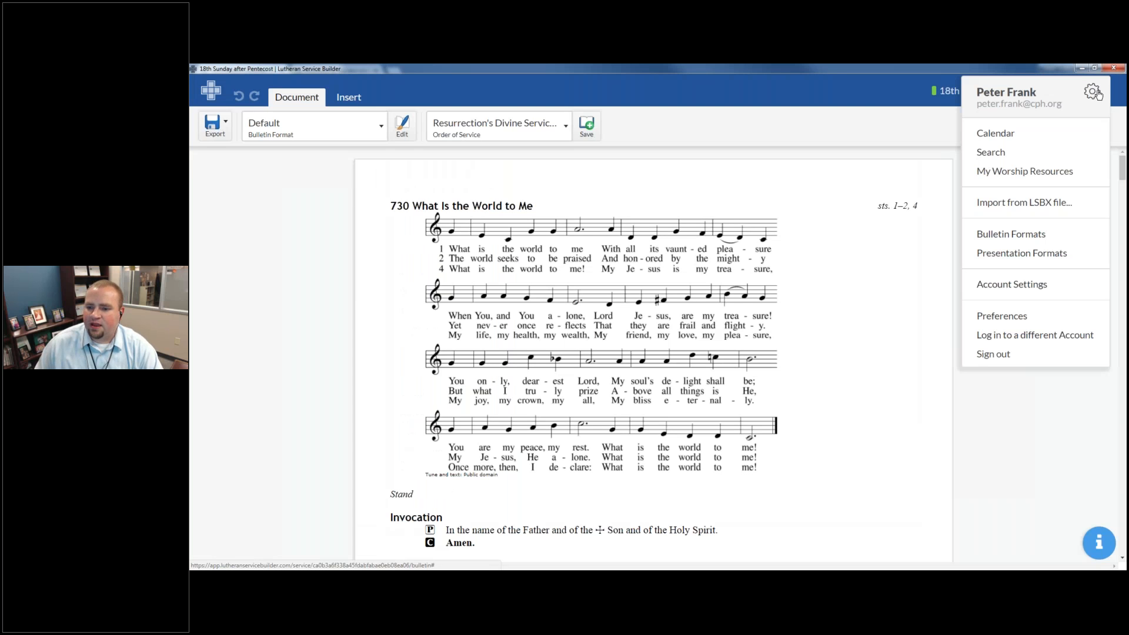
left_click(1066, 233)
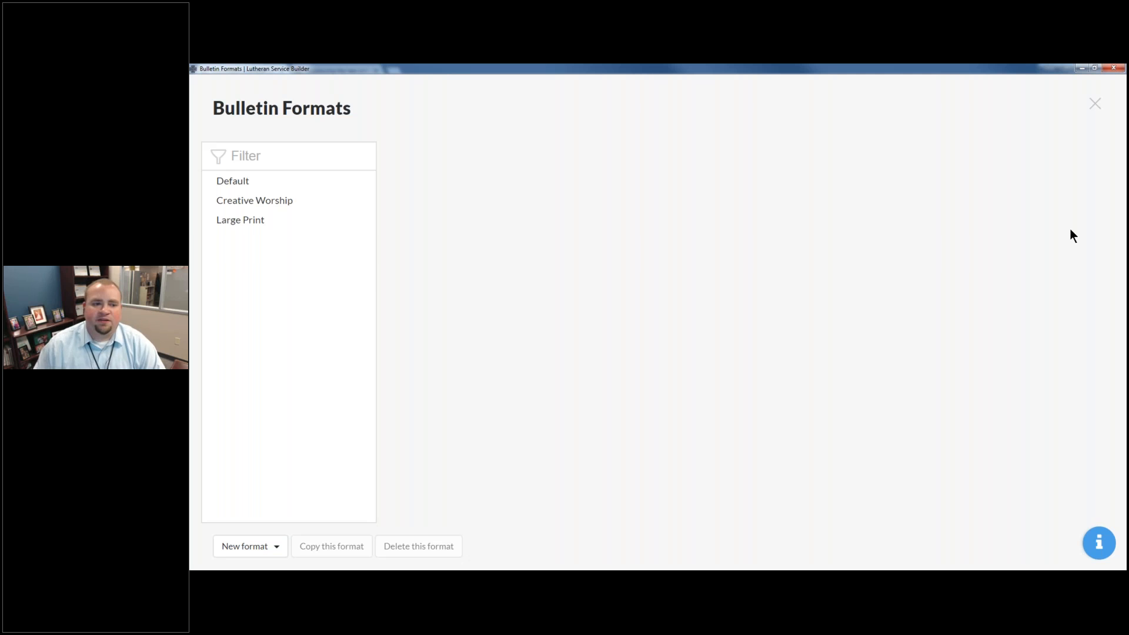
left_click(277, 180)
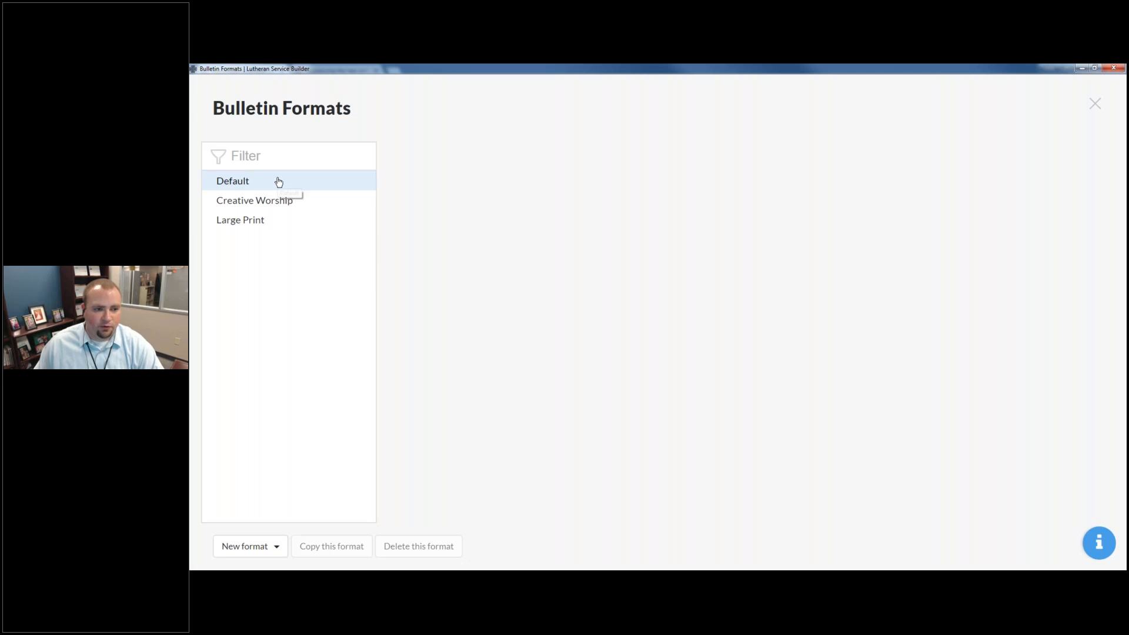
left_click(279, 182)
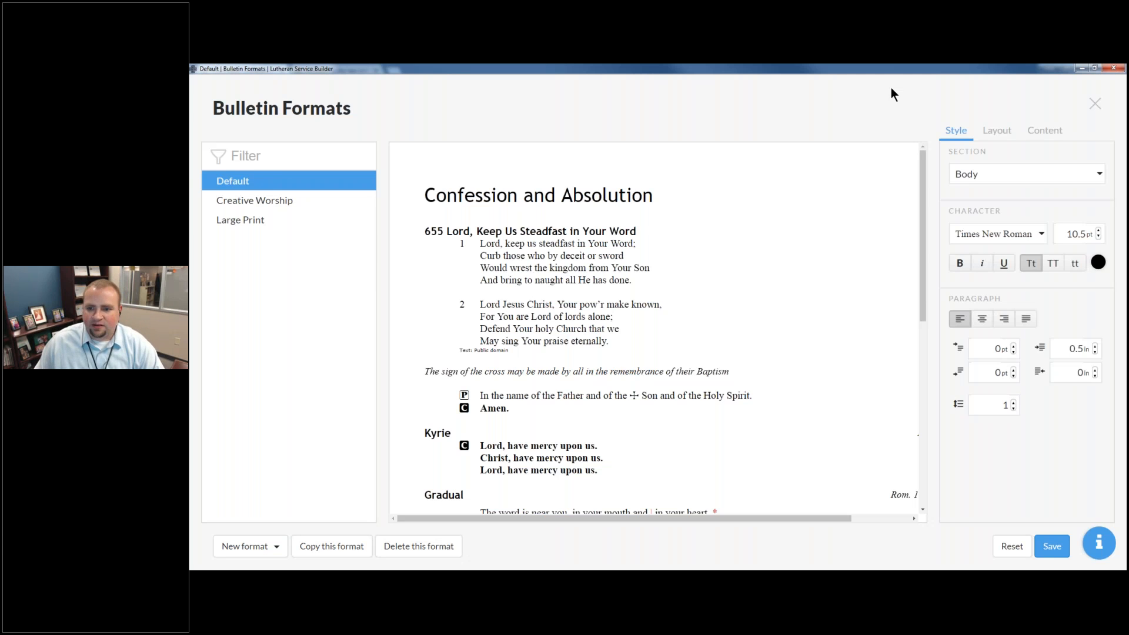
Examine the Default format's layout, content and style settings along with its sample bulletin text.
left_click(996, 131)
left_click(1049, 131)
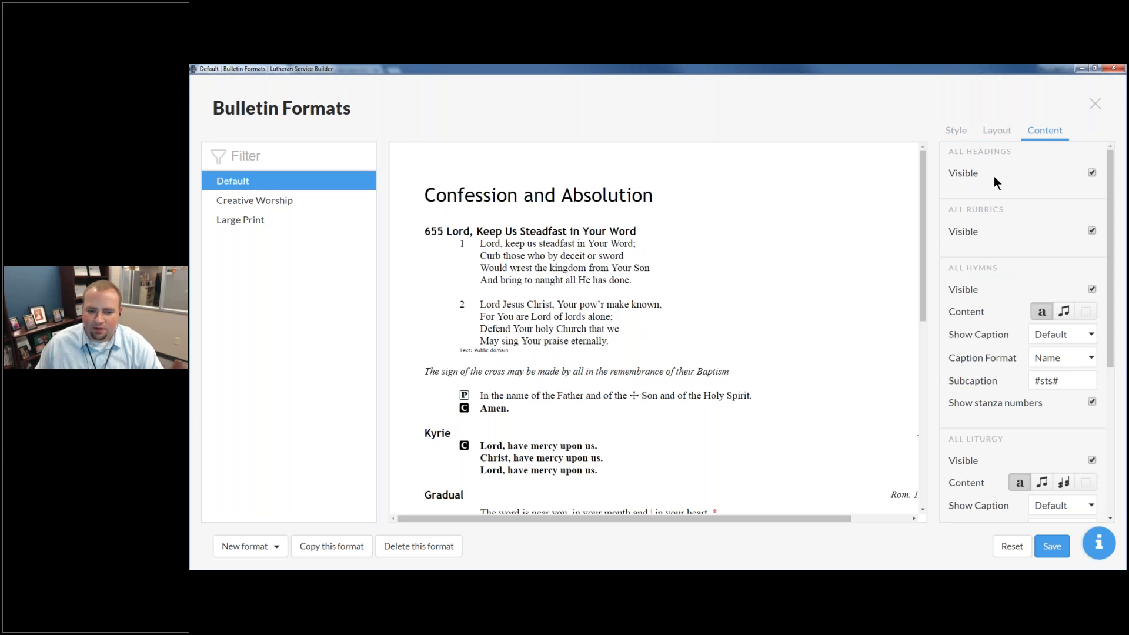
left_click(1002, 134)
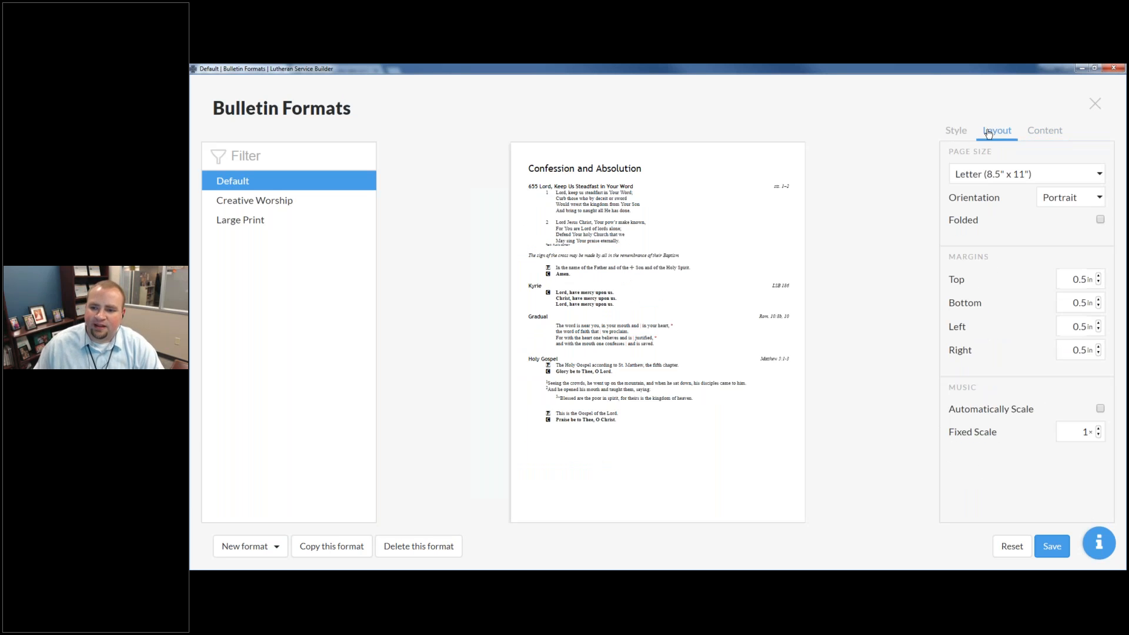
left_click(956, 135)
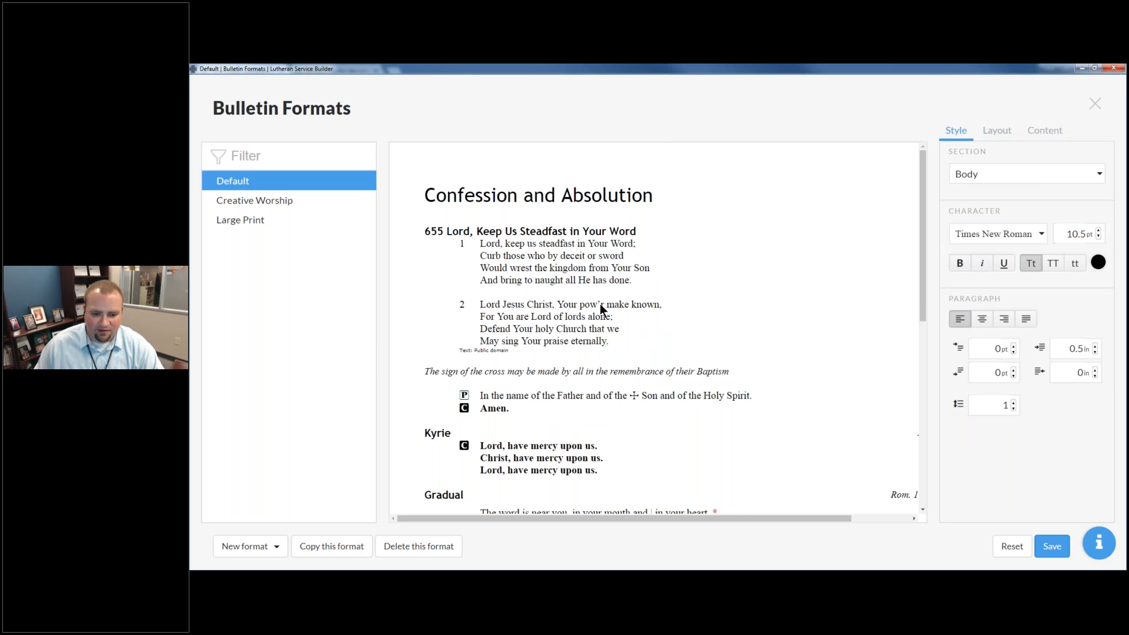
scroll(600, 303, "down", 5)
scroll(611, 317, "up", 5)
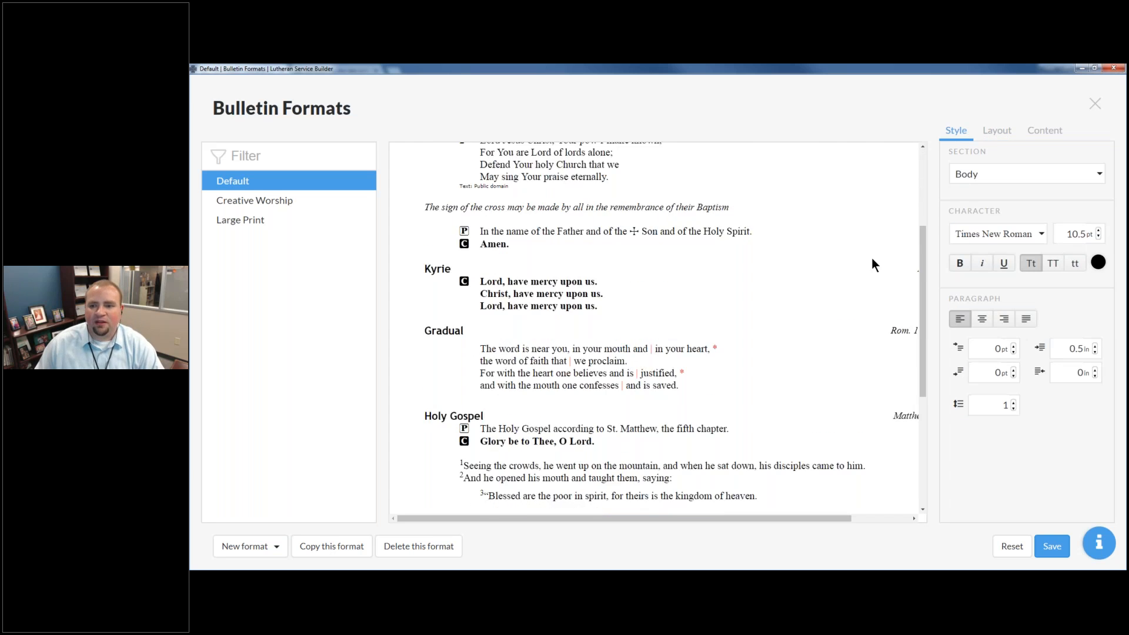
Set the Default format's page to Legal (8.5" x 14") in landscape orientation, folded.
left_click(999, 131)
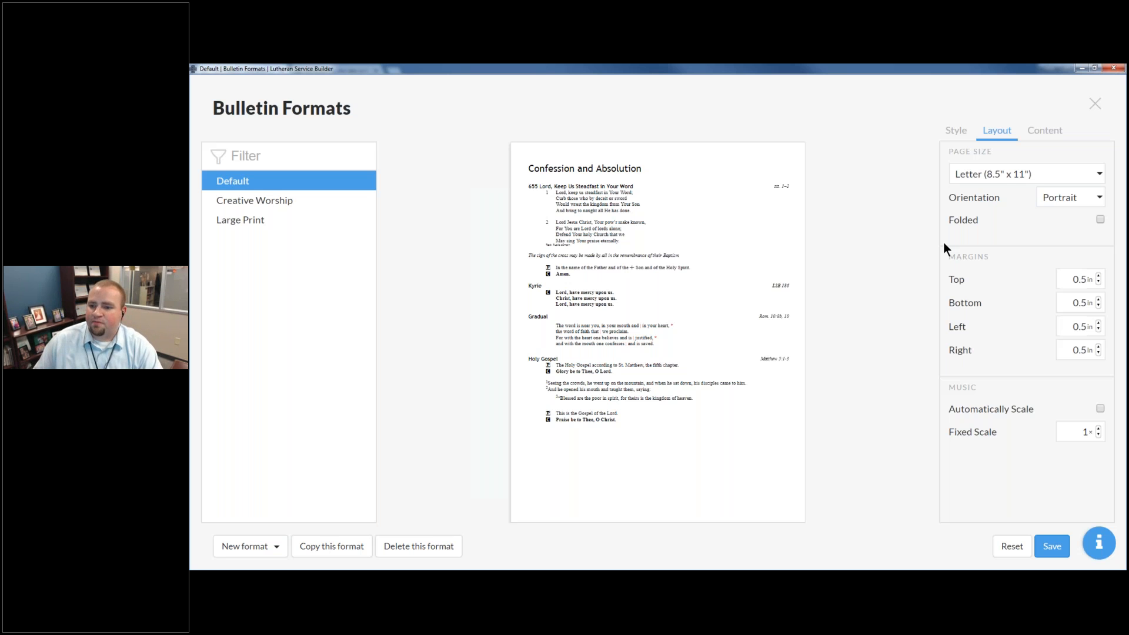
left_click(1000, 178)
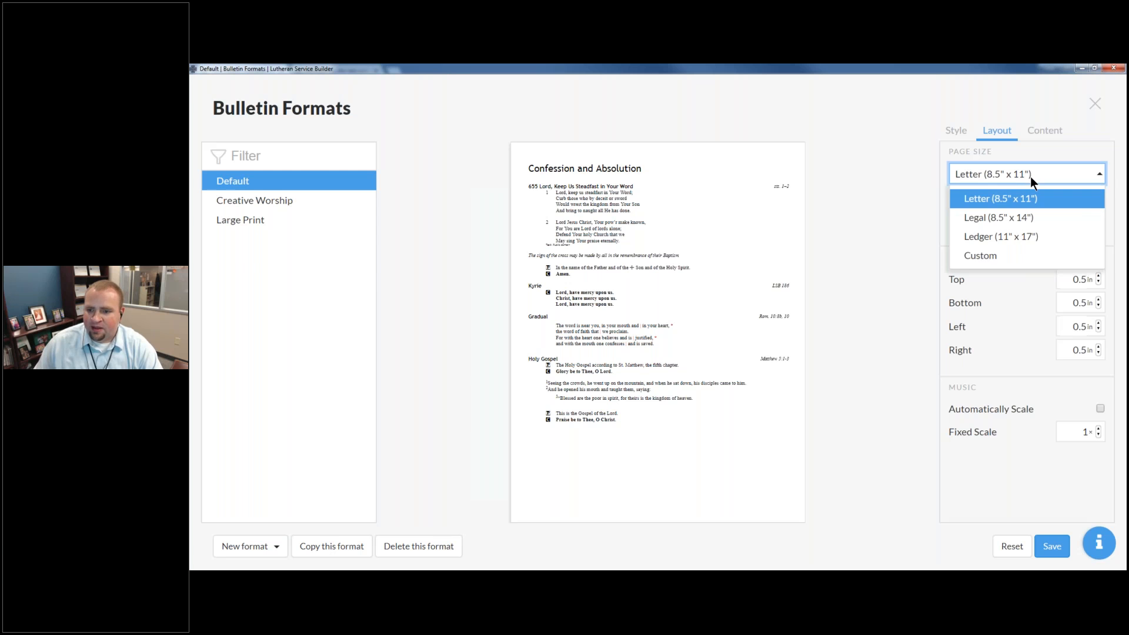
left_click(1030, 176)
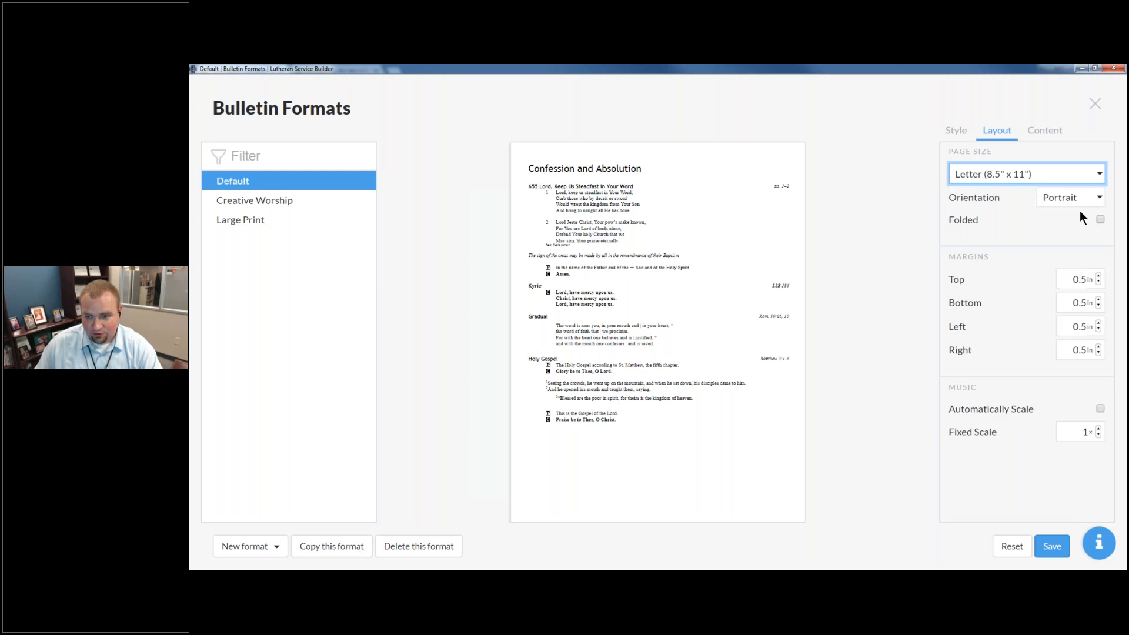
left_click(1046, 172)
key("Down")
left_click(1002, 224)
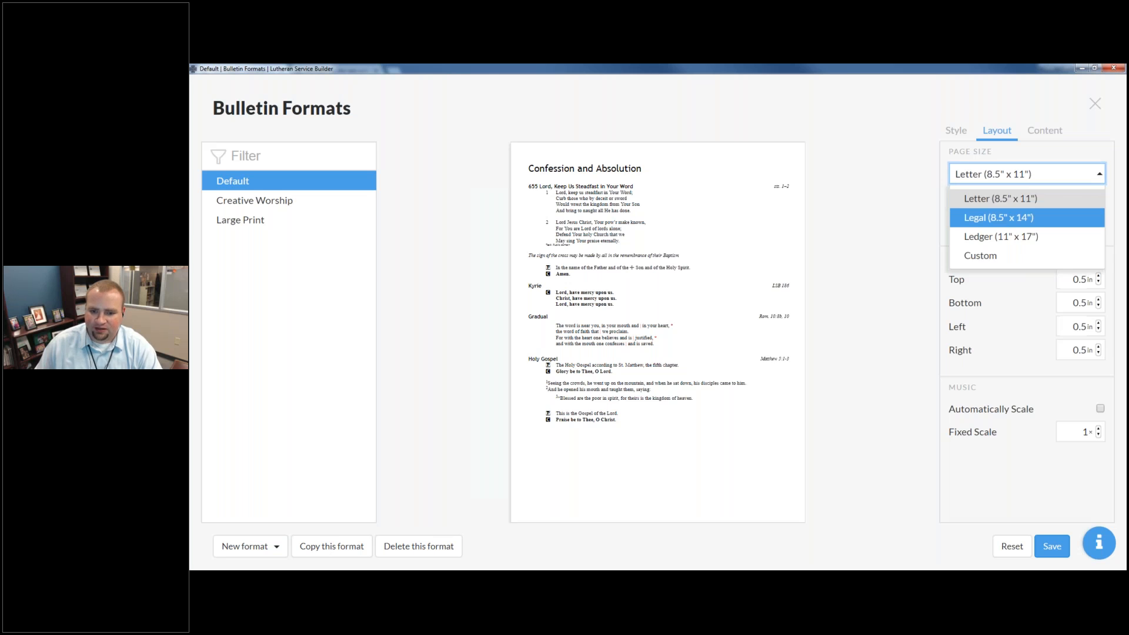
left_click(1049, 202)
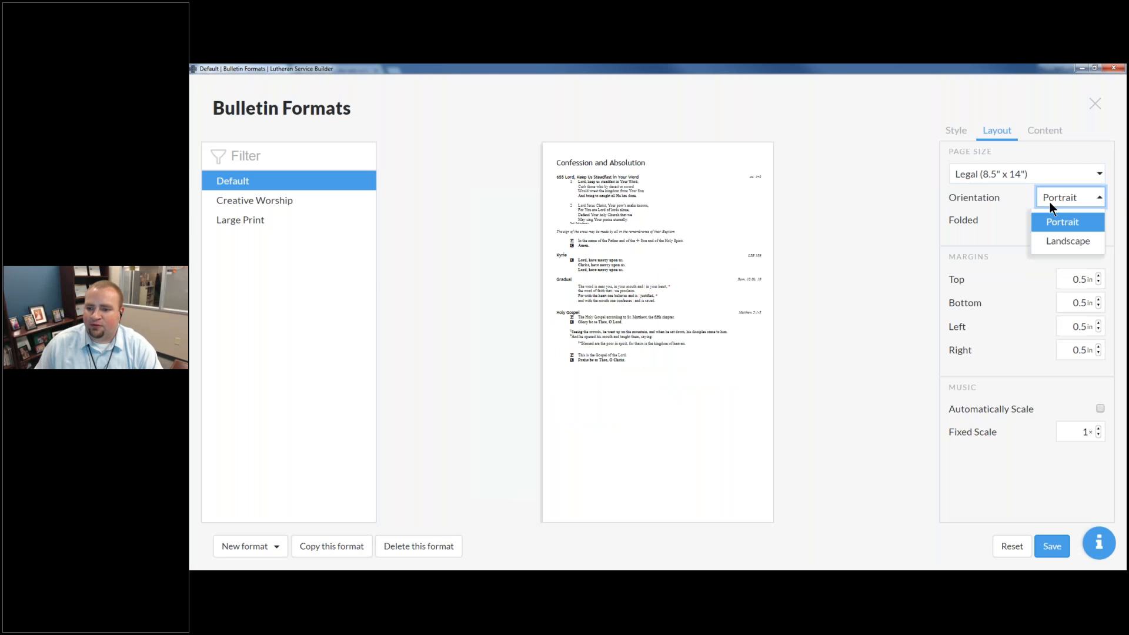
left_click(1053, 239)
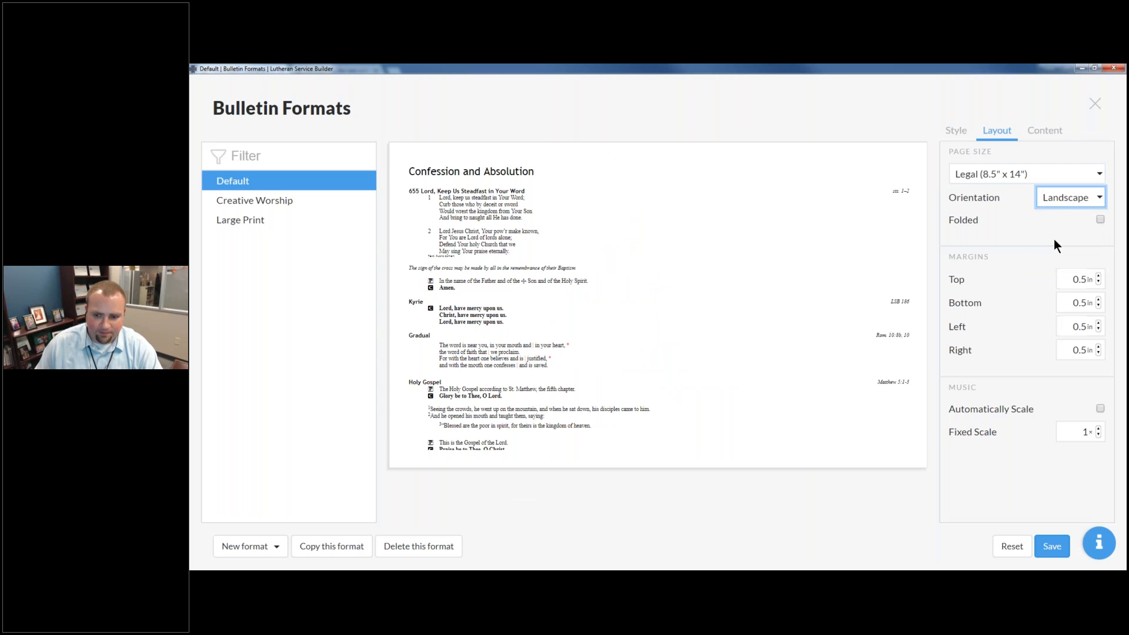
left_click(1098, 221)
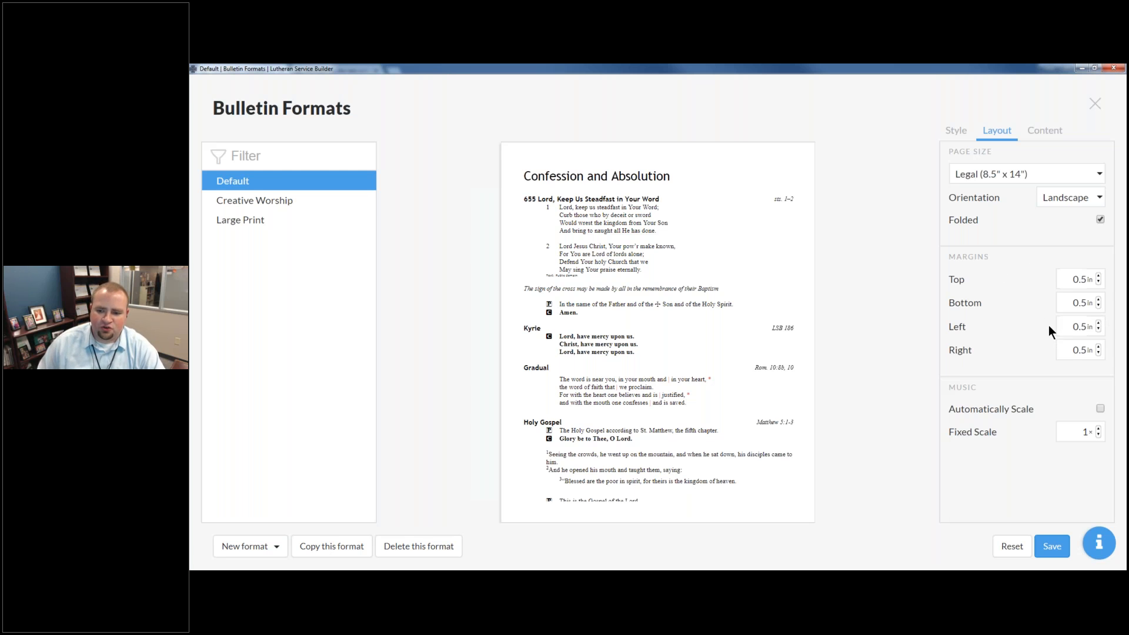
Set the right and left page margins to 0.6 in.
left_click(1082, 351)
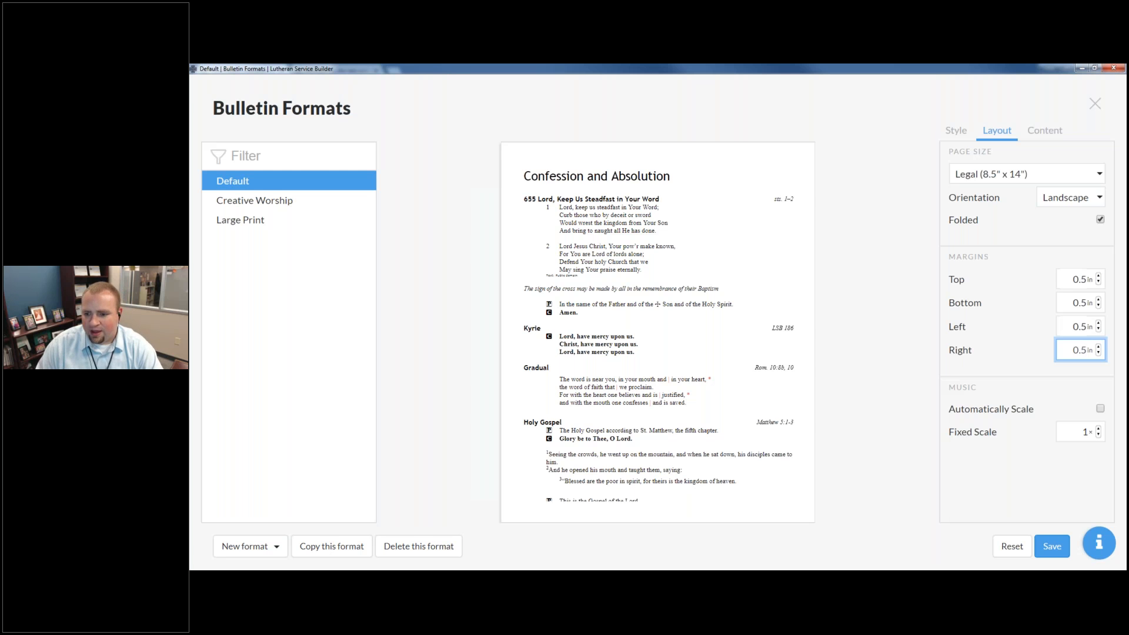
key("BackSpace")
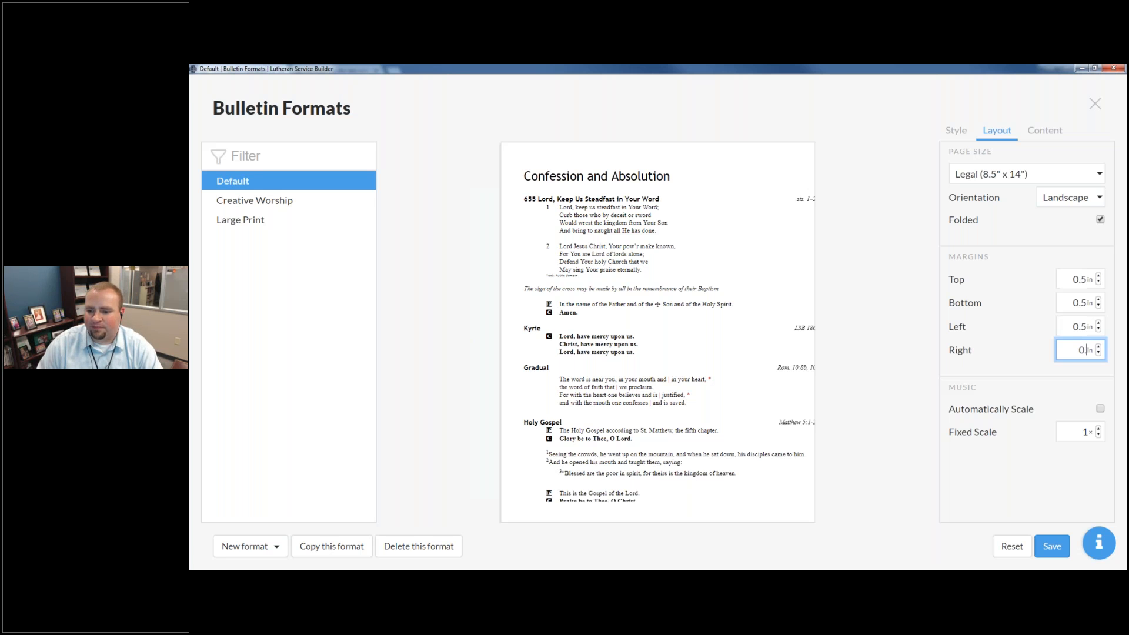
type("6")
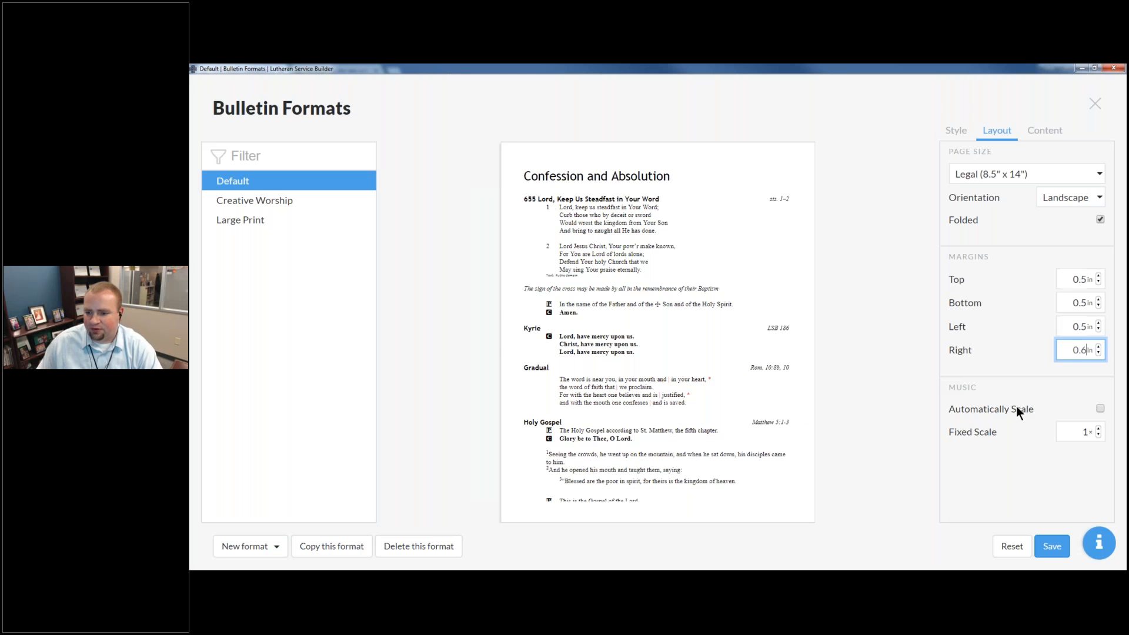
left_click(1084, 326)
key("BackSpace")
type("6")
Set the top and bottom page margins to 0.4 in.
left_click(1087, 279)
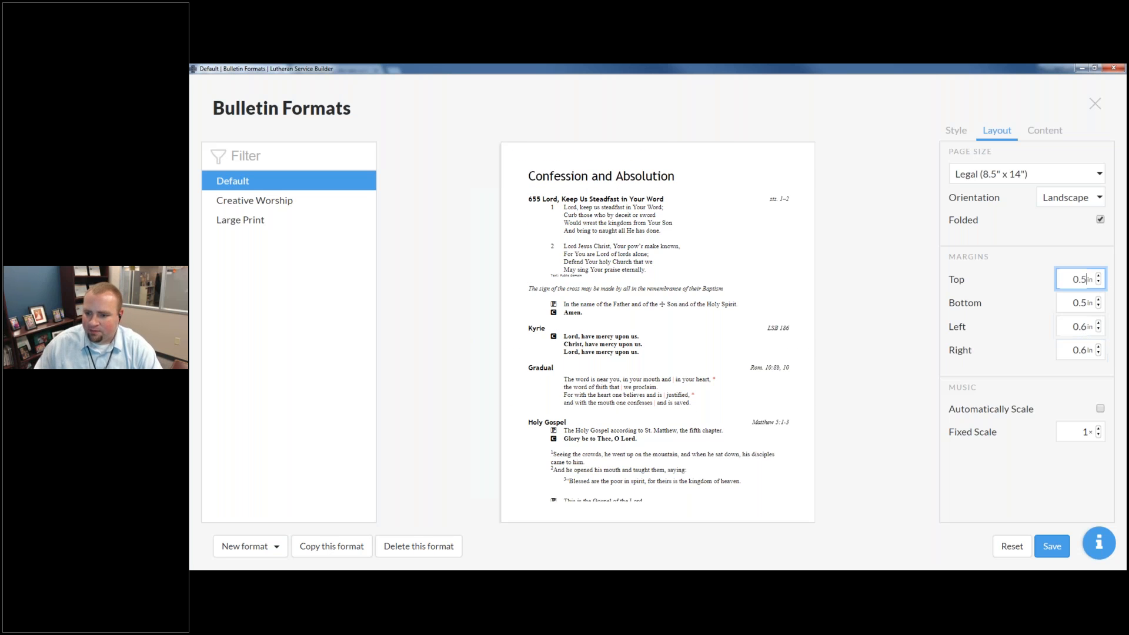
key("BackSpace")
type("4")
key("Tab")
type("0.4")
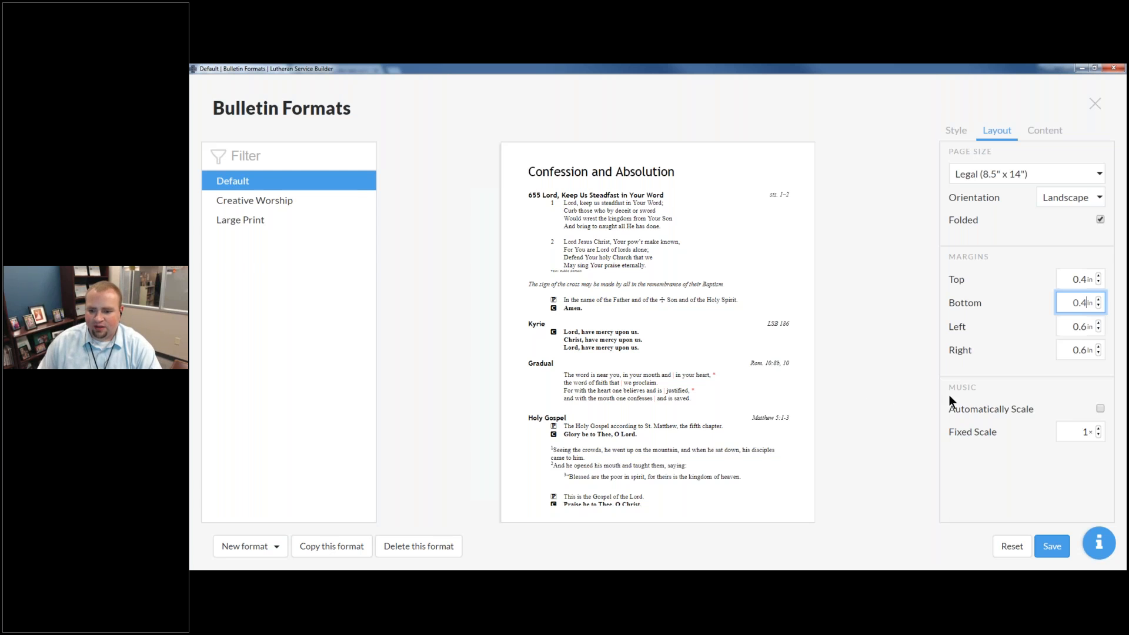
Try automatic scaling for the music in the Default format's layout.
left_click(988, 400)
left_click(1095, 408)
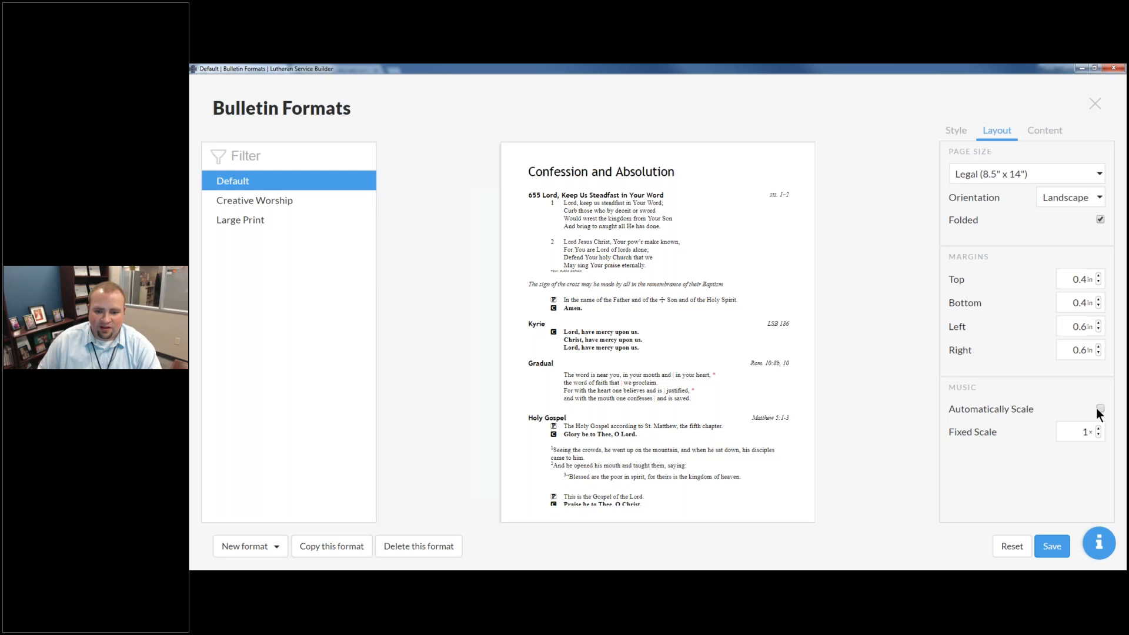
left_click(1099, 408)
left_click(1099, 408)
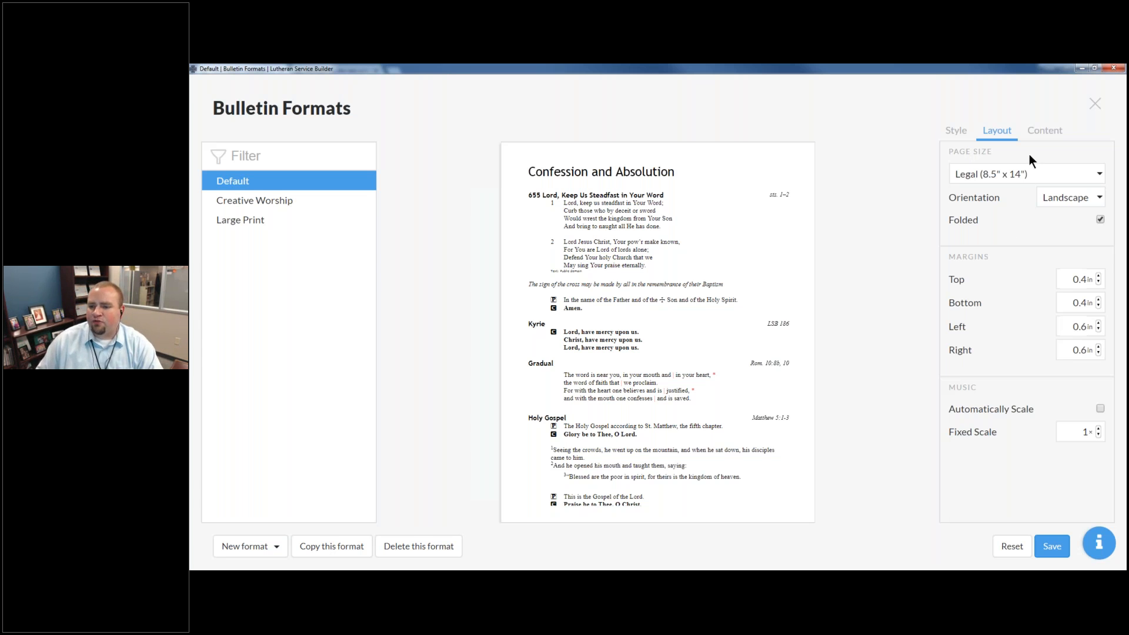
Hide all headings in the Default format's content settings.
left_click(1038, 131)
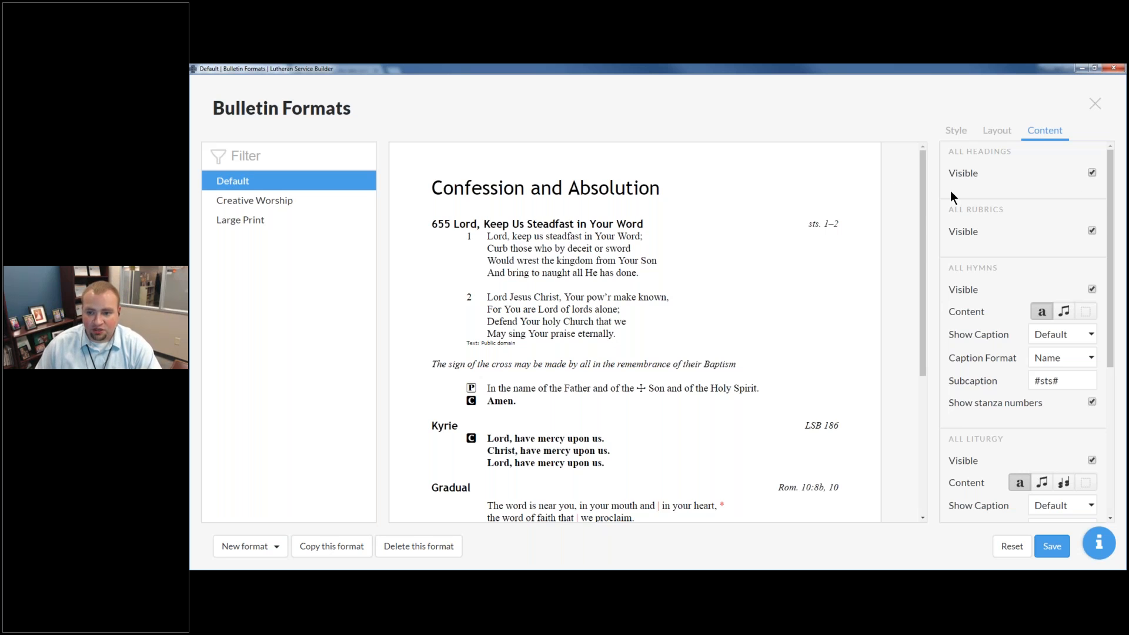
left_click(1091, 174)
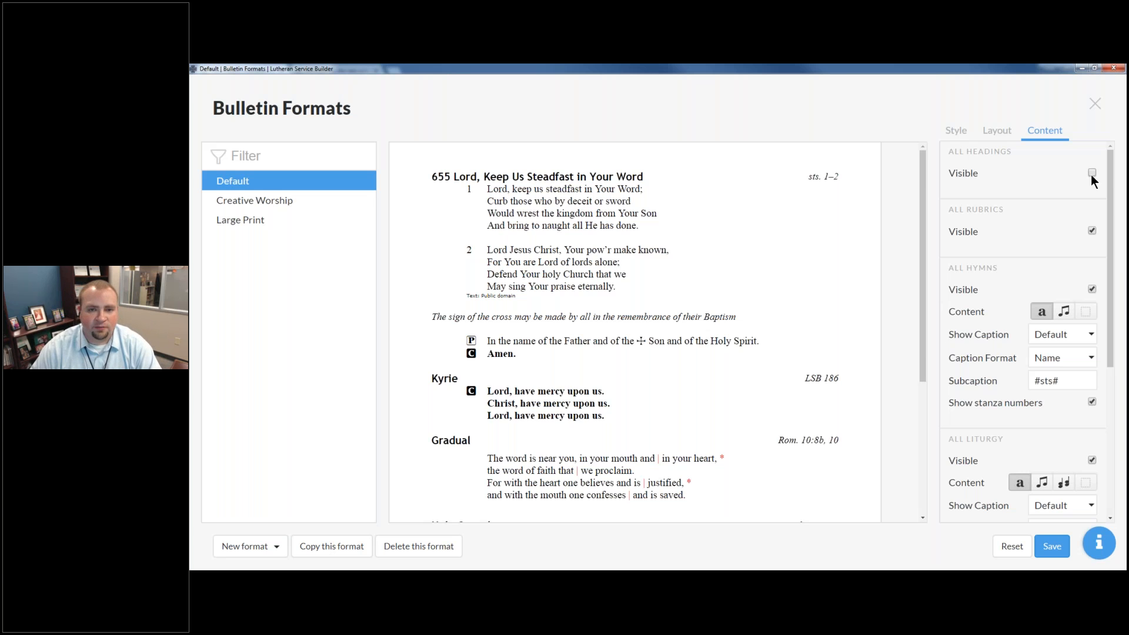
Try hiding all rubrics, and set the content of all hymns to music notation.
left_click(1089, 234)
left_click(1089, 234)
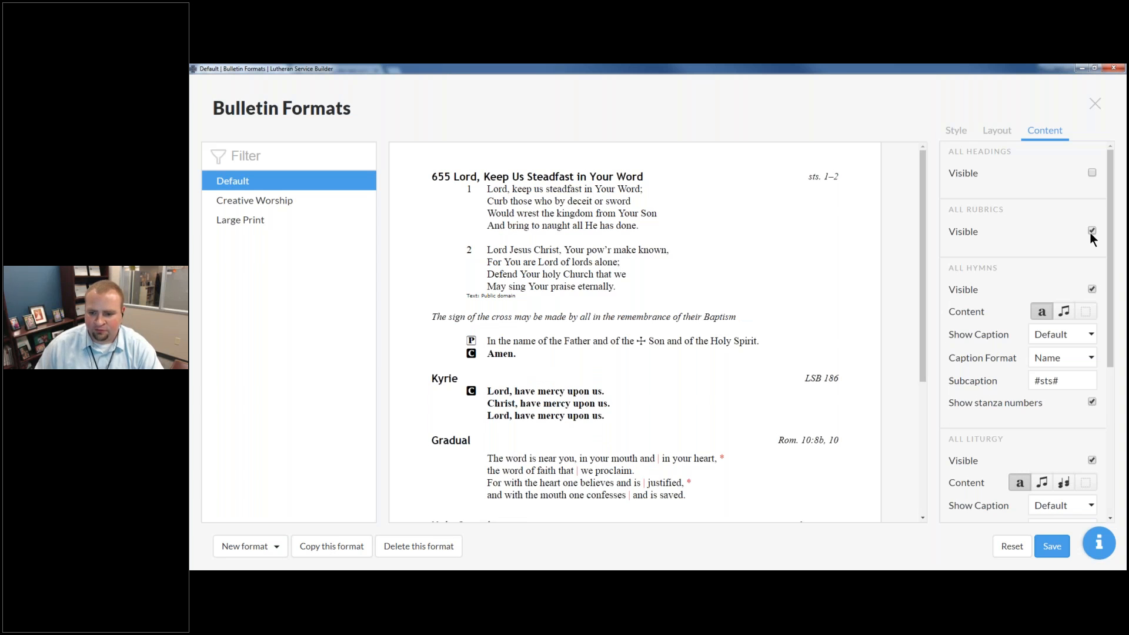
scroll(1091, 232, "down", 2)
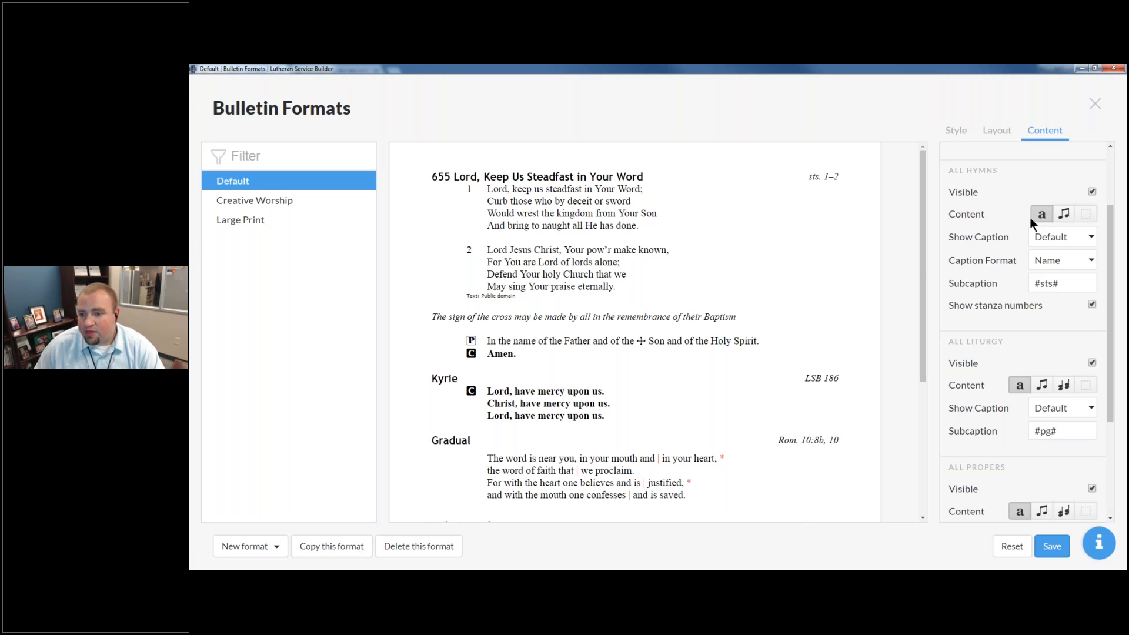
left_click(1063, 214)
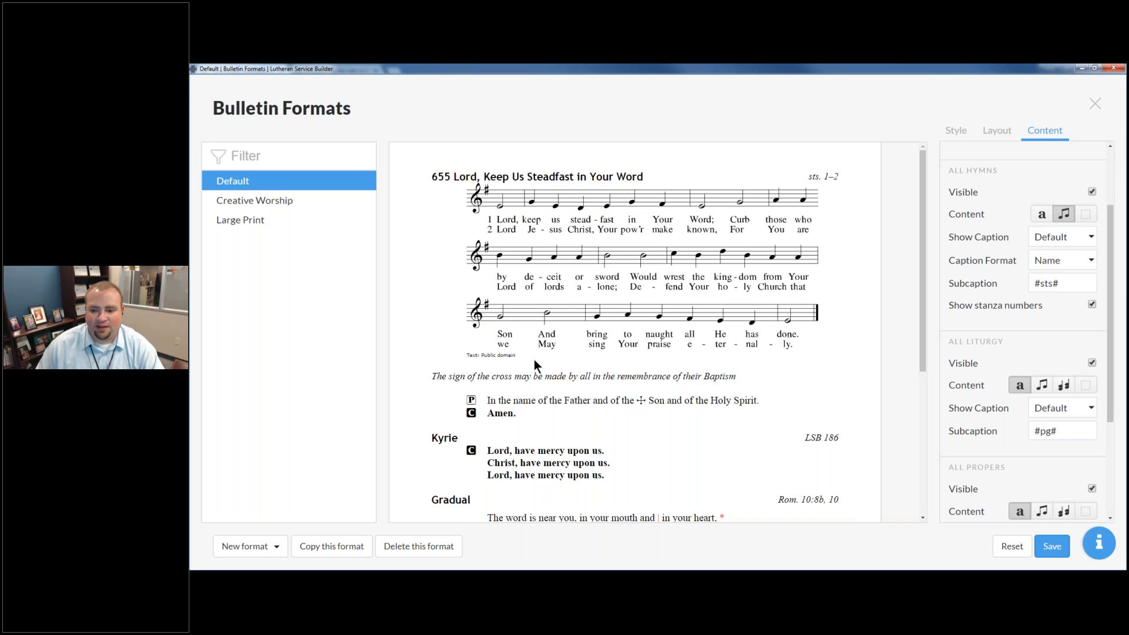
Try the Always and Never caption options for all hymns, and restore the Default option.
left_click(1056, 235)
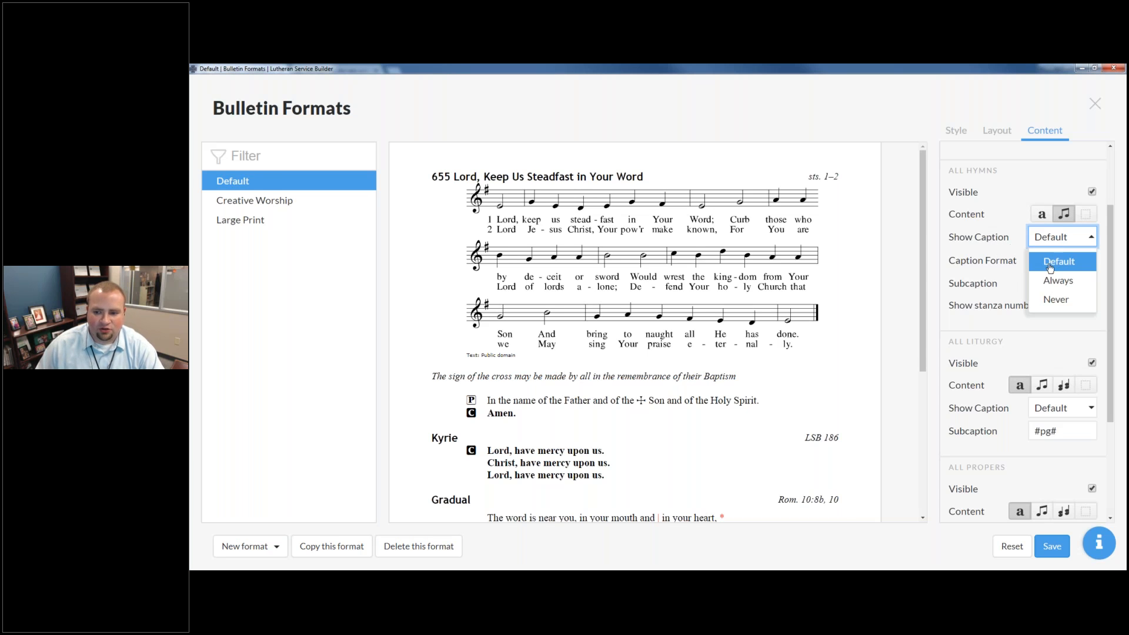
left_click(1057, 281)
left_click(1064, 239)
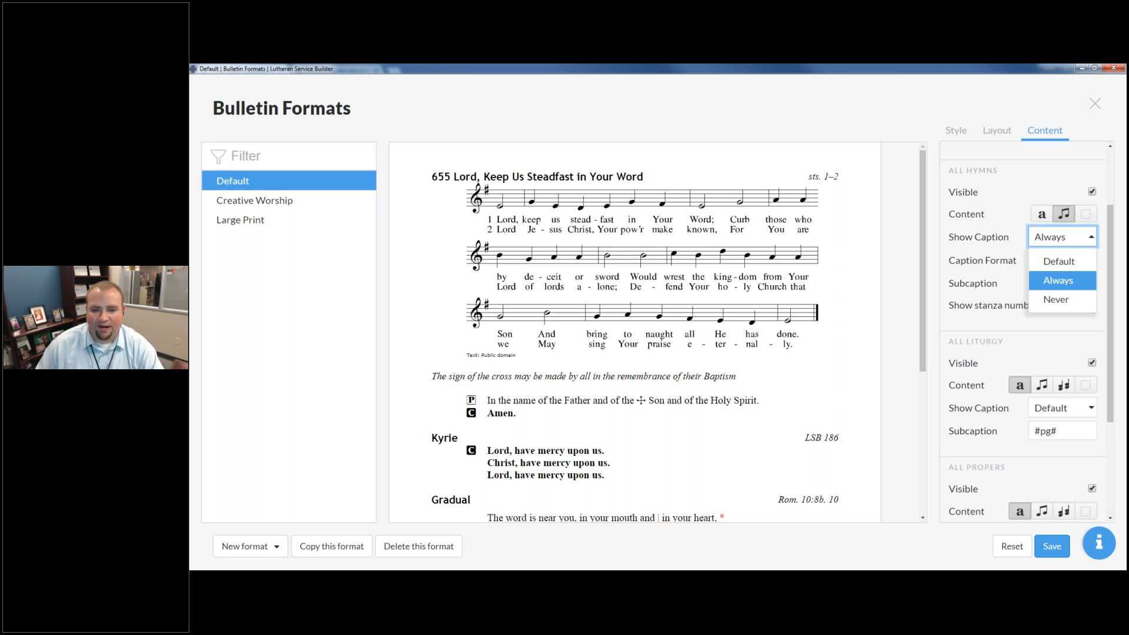
left_click(1056, 299)
left_click(1081, 242)
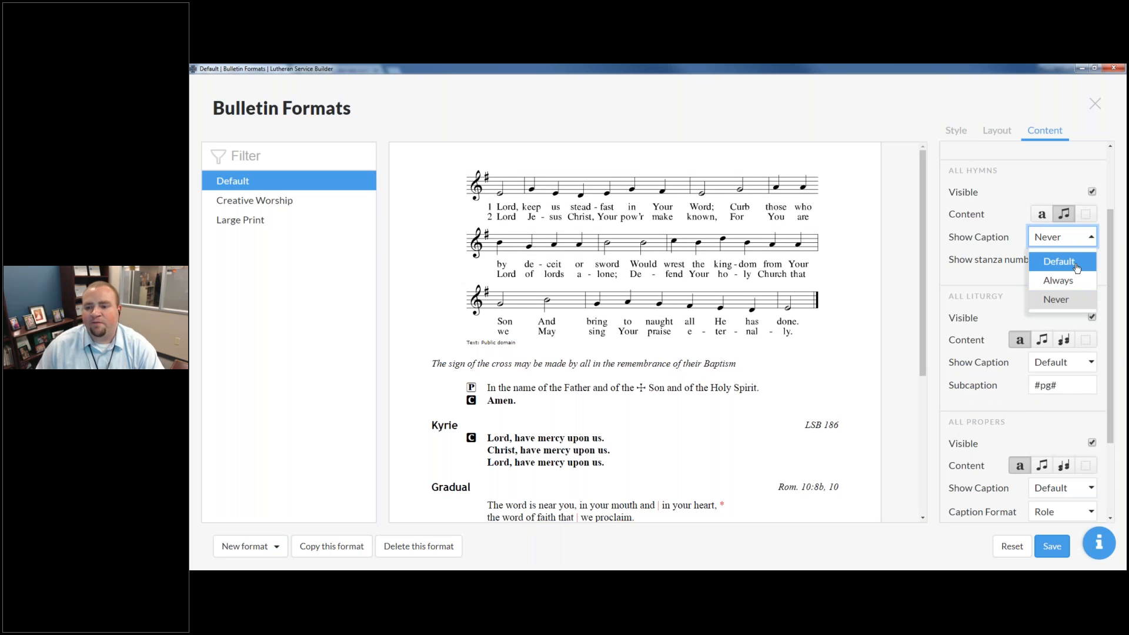
left_click(1068, 260)
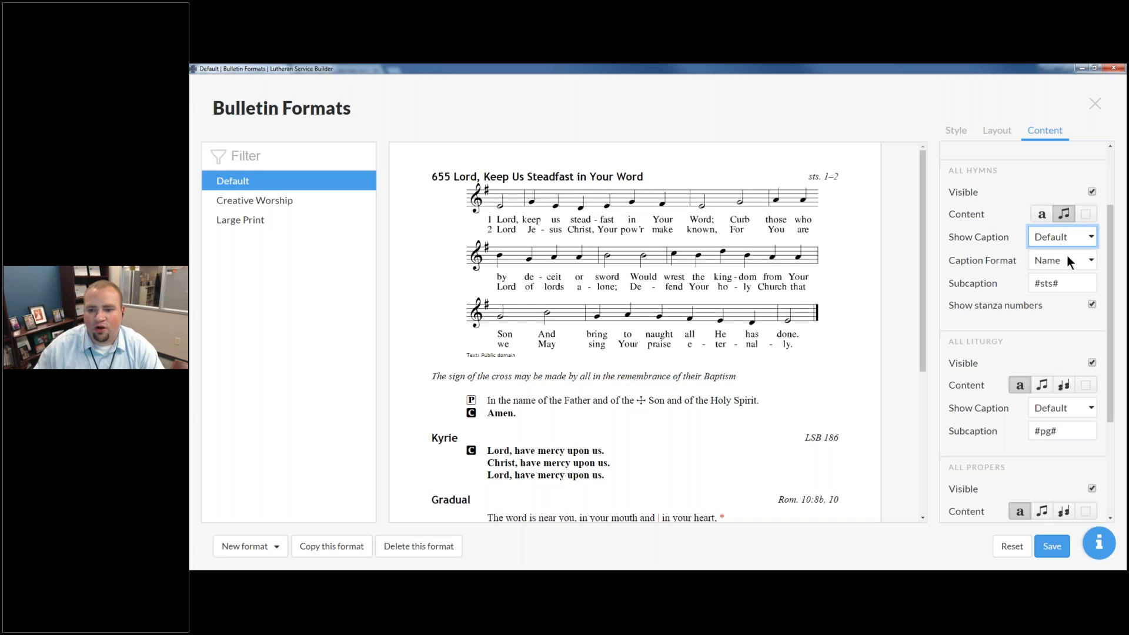
Try Role as the hymns' caption format, and set it to Role: Name.
left_click(1066, 260)
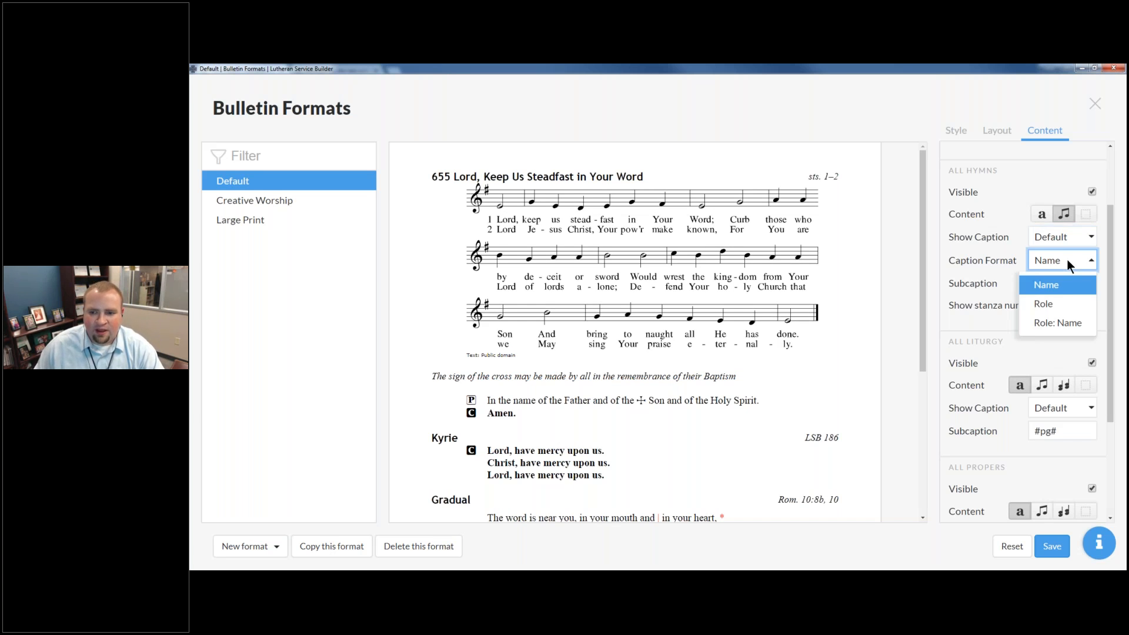
left_click(1059, 304)
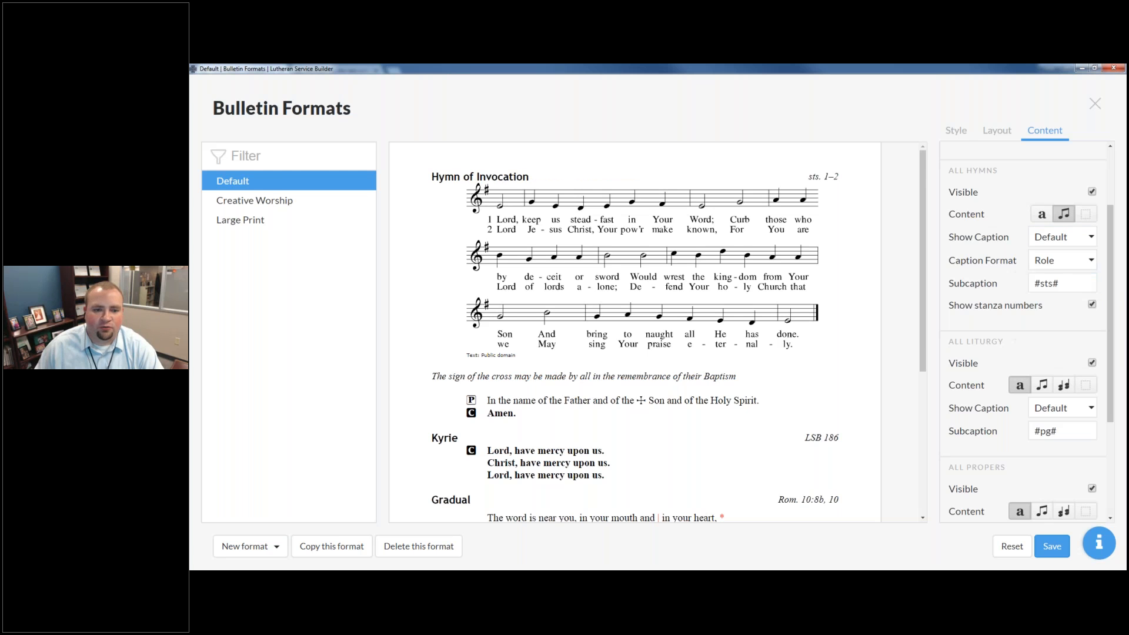
left_click(1062, 260)
left_click(1064, 322)
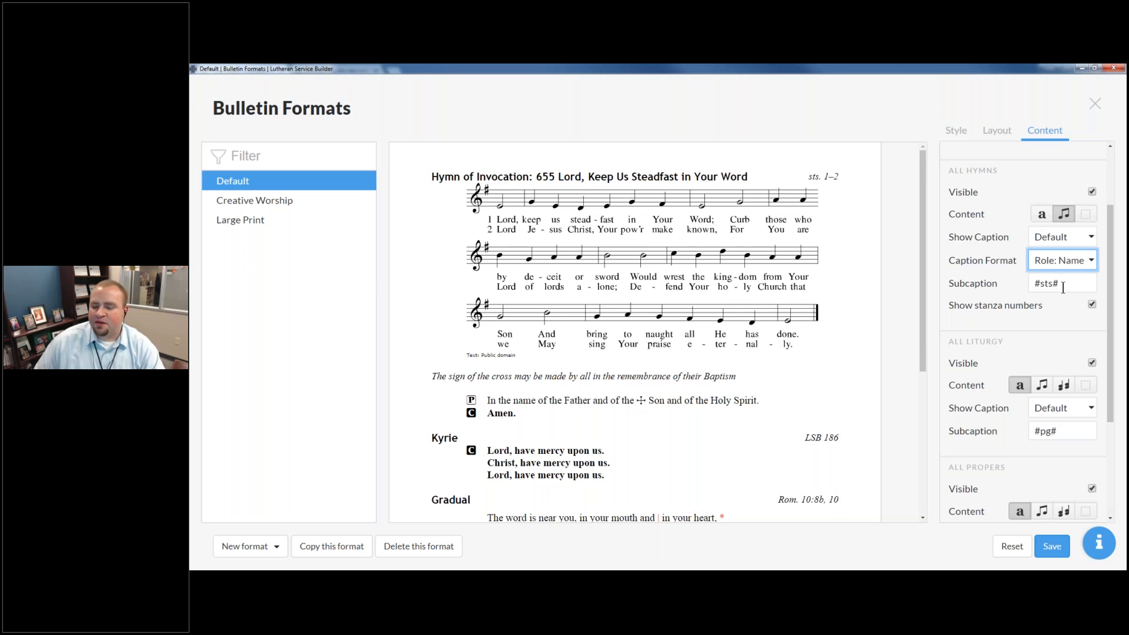
Try hiding the stanza numbers with the hymns as text only, and restore the stanza numbers and music notation.
left_click(1092, 305)
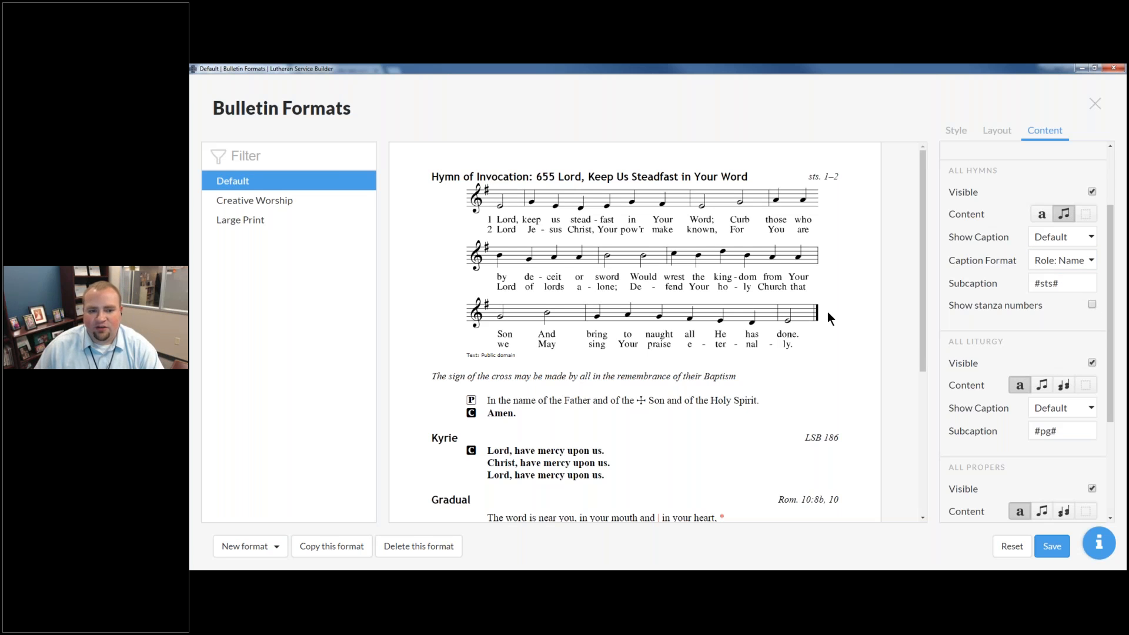
left_click(1039, 215)
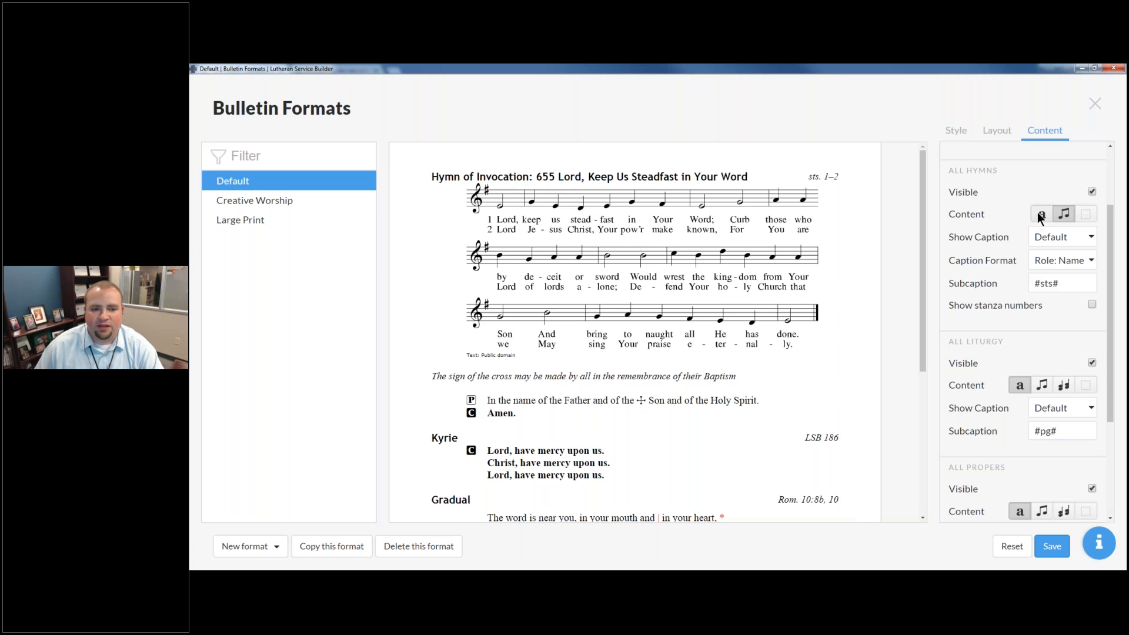
left_click(1058, 217)
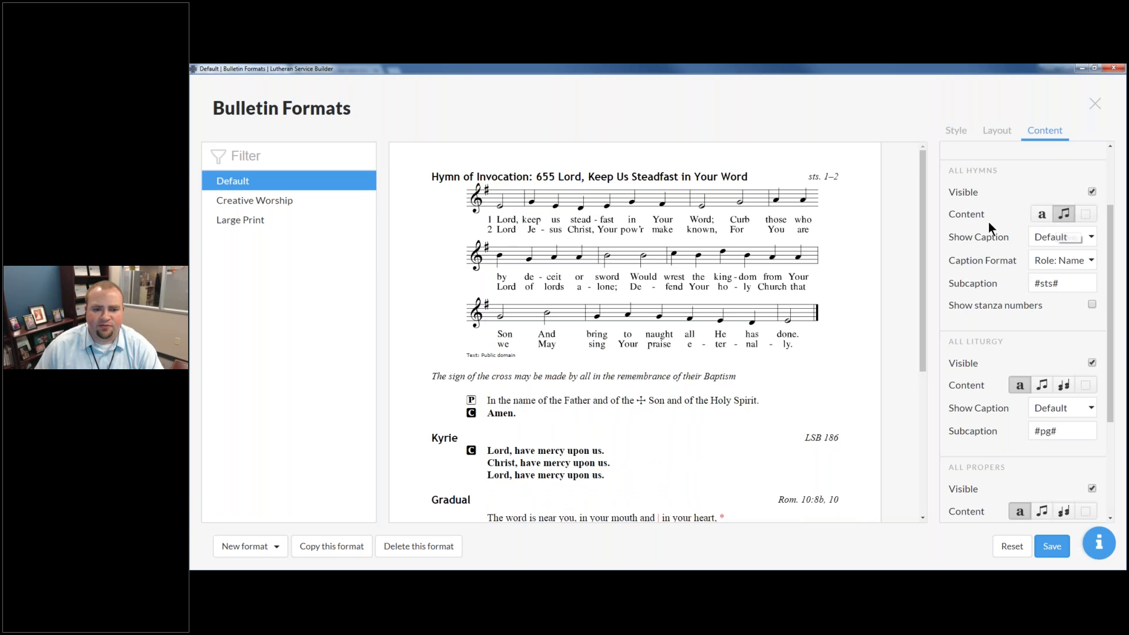
left_click(1041, 214)
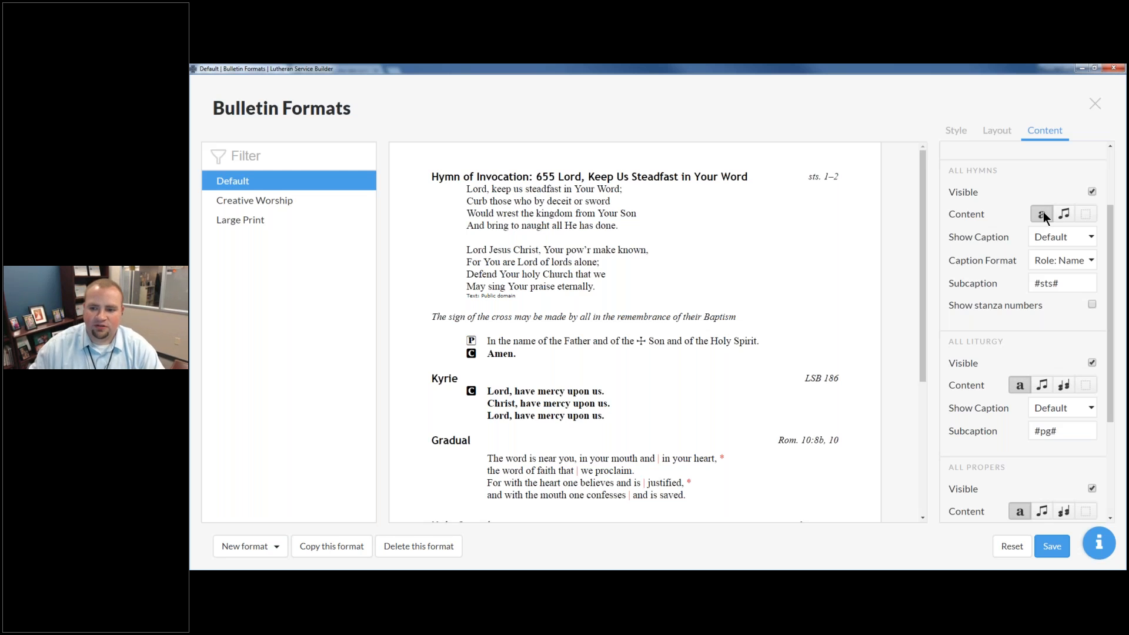
scroll(1052, 264, "up", 1)
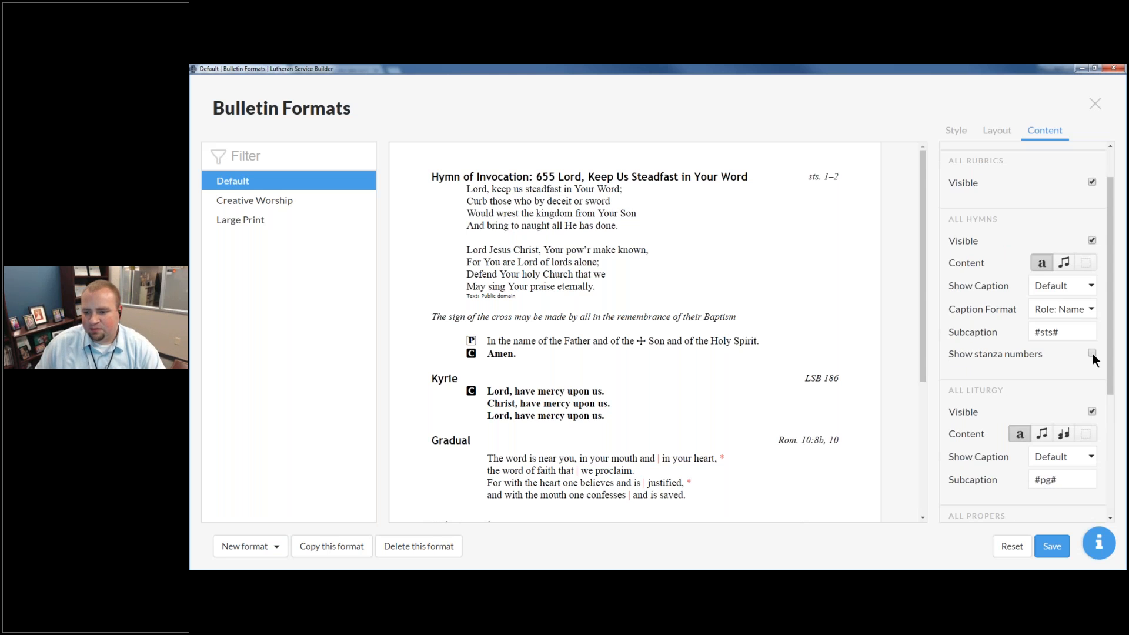
left_click(1092, 352)
left_click(1059, 263)
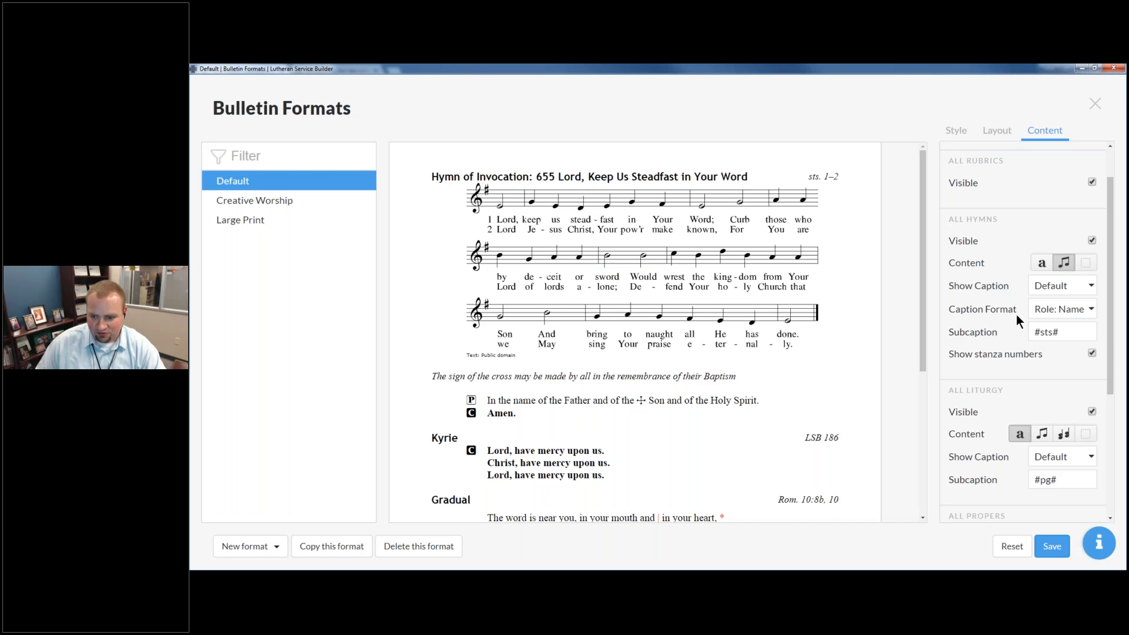
Set the subcaption of all hymns to "LSB #pg# #sts#".
scroll(1043, 320, "down", 2)
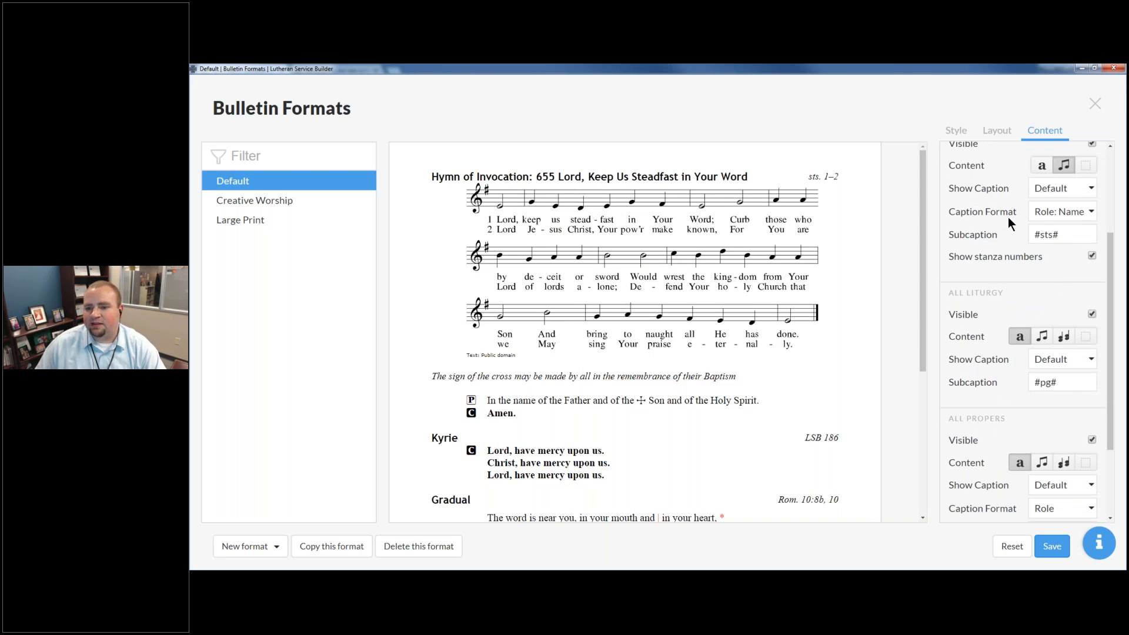
left_click(1031, 234)
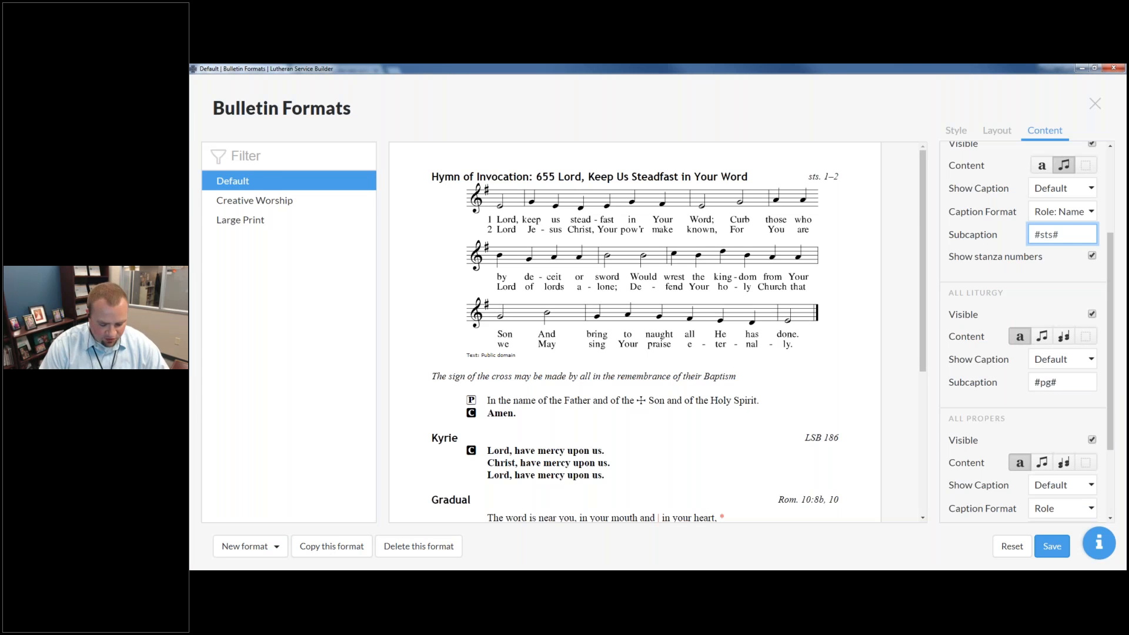
type("#")
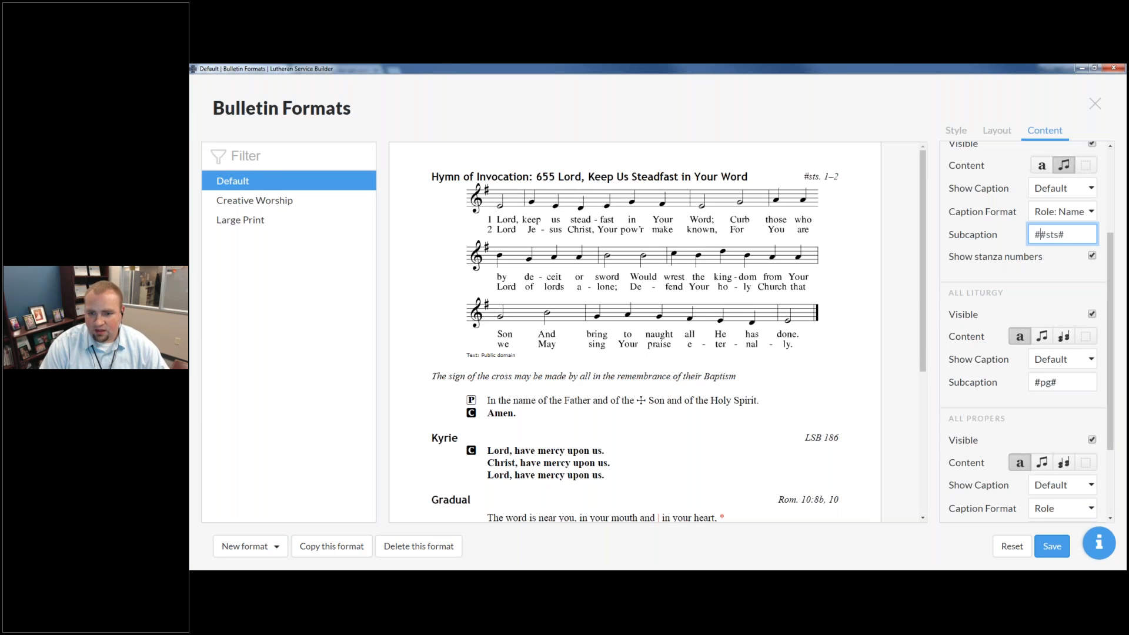
type("pg#")
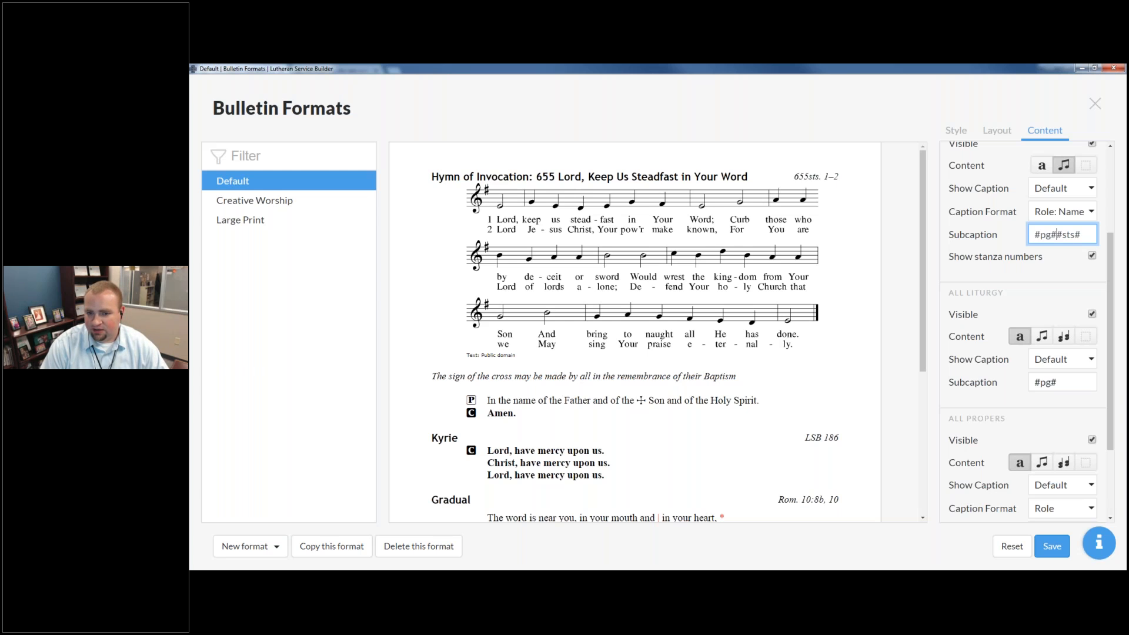
key("Home")
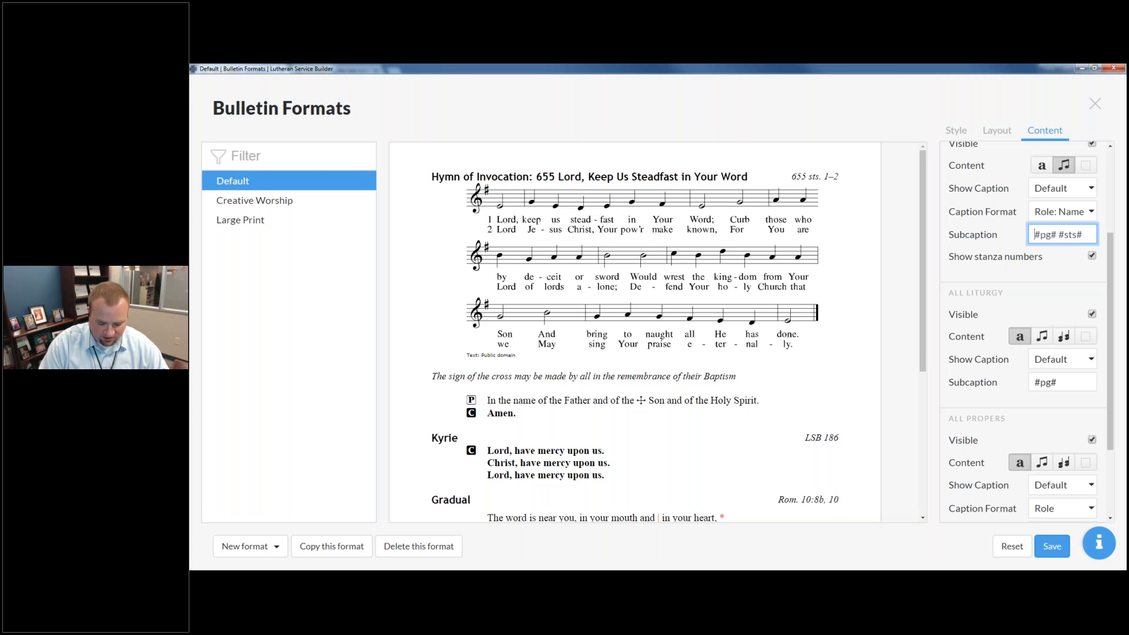
type("LSB")
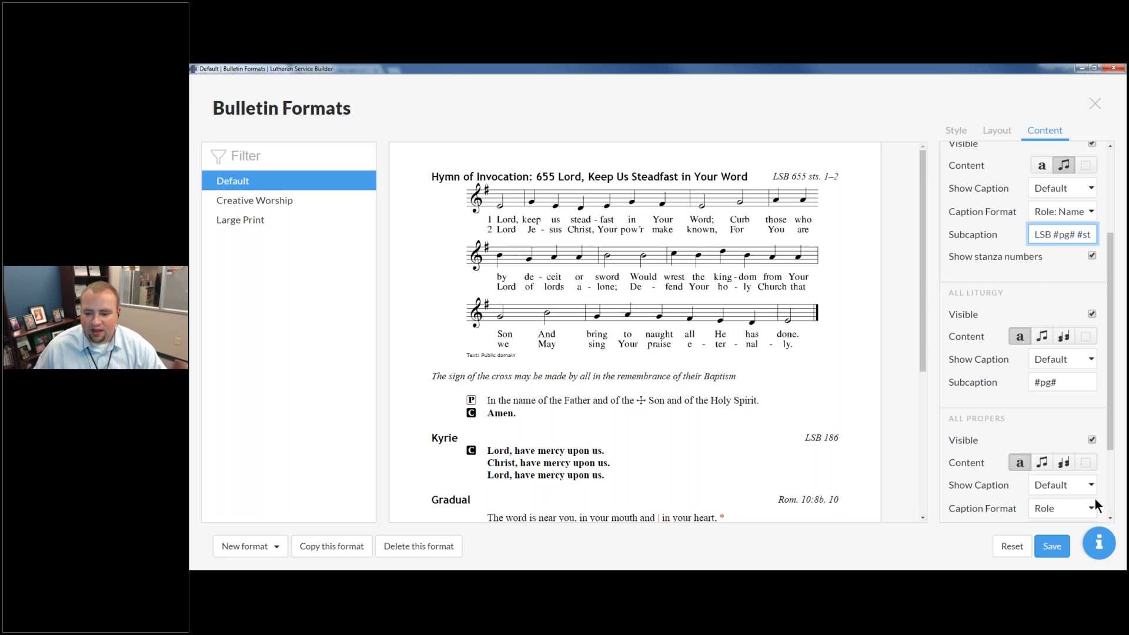
left_click(1096, 546)
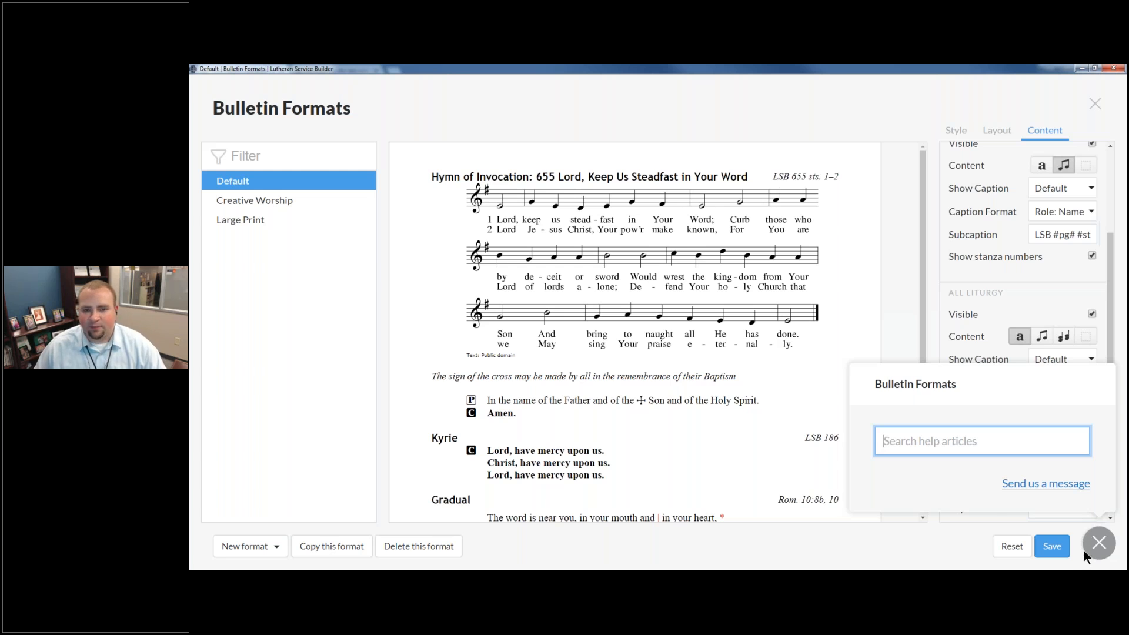
left_click(1094, 541)
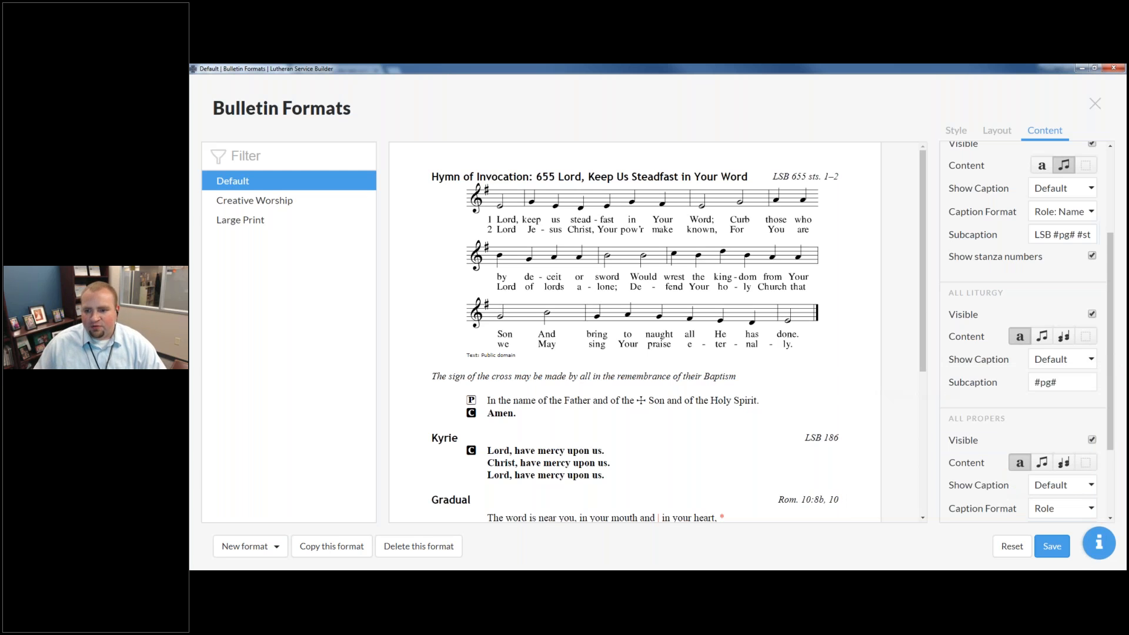
left_click_drag(1053, 236, 1079, 237)
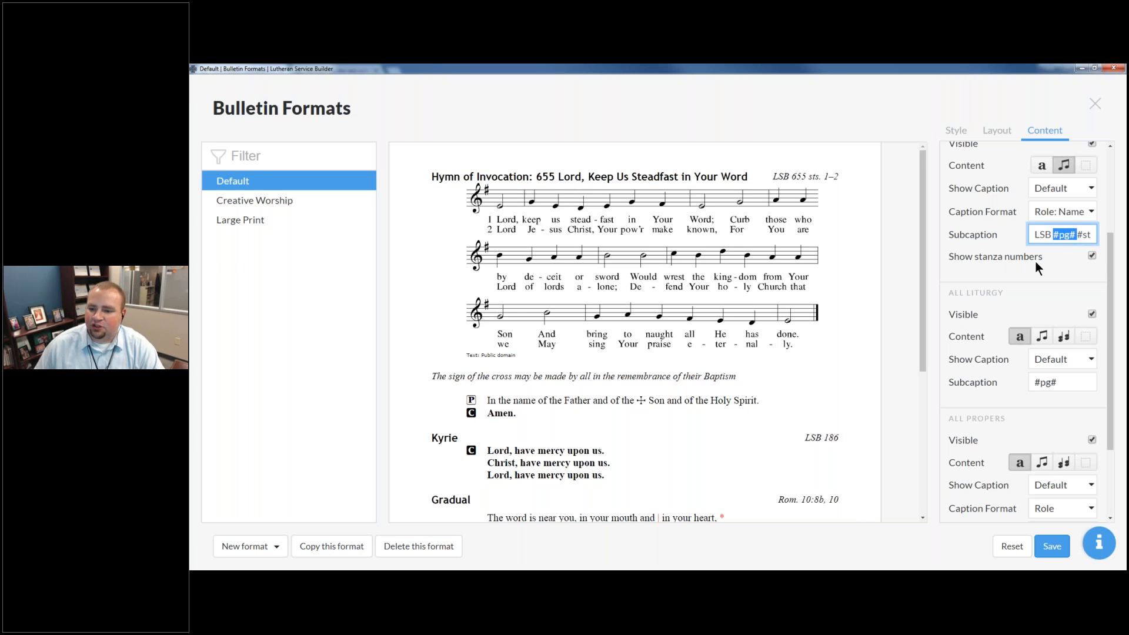
scroll(1034, 260, "down", 2)
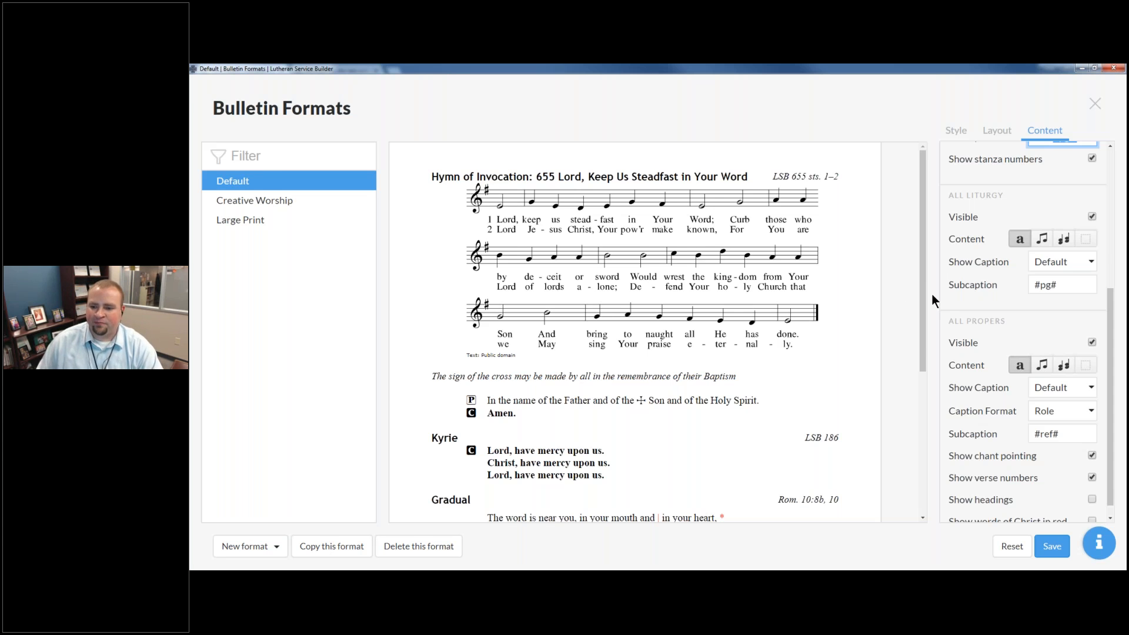
scroll(1021, 312, "down", 1)
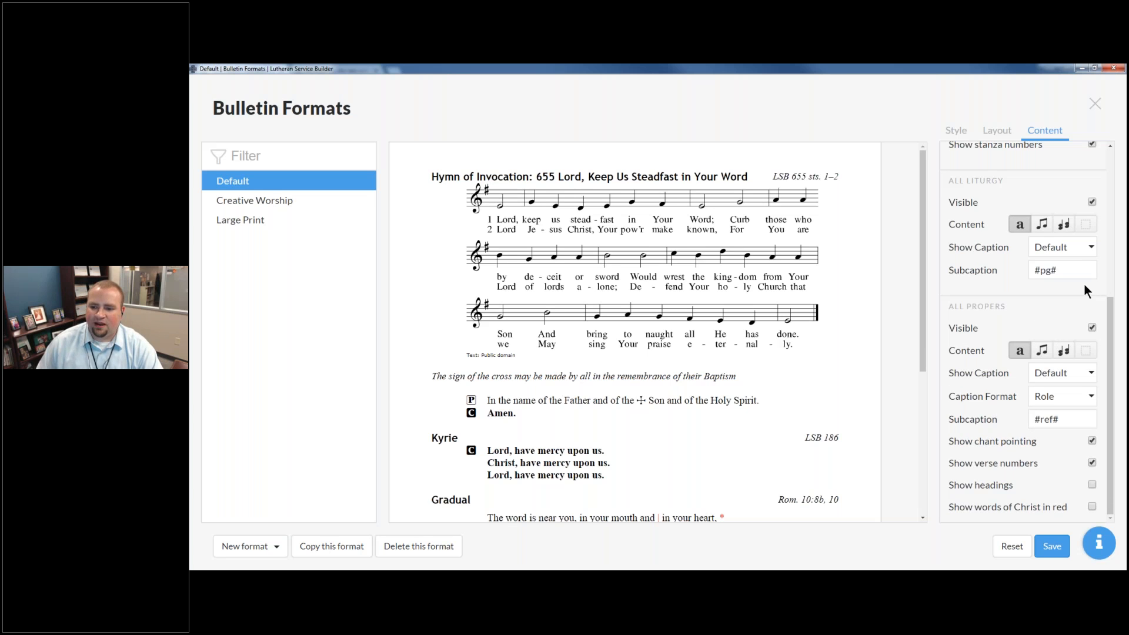
left_click(1060, 247)
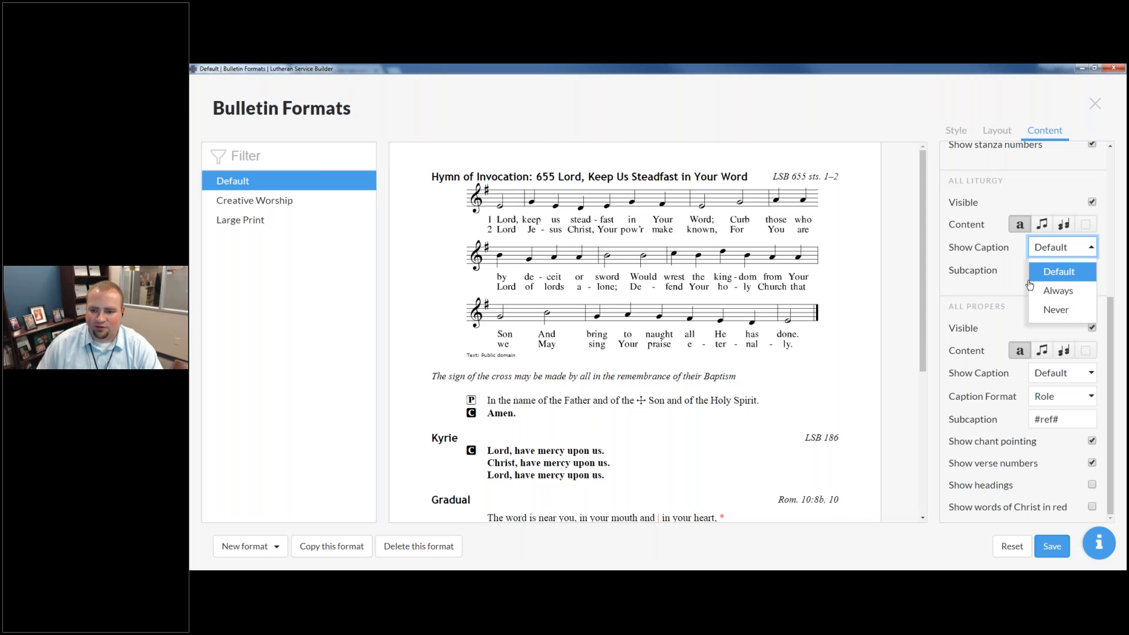
left_click(992, 270)
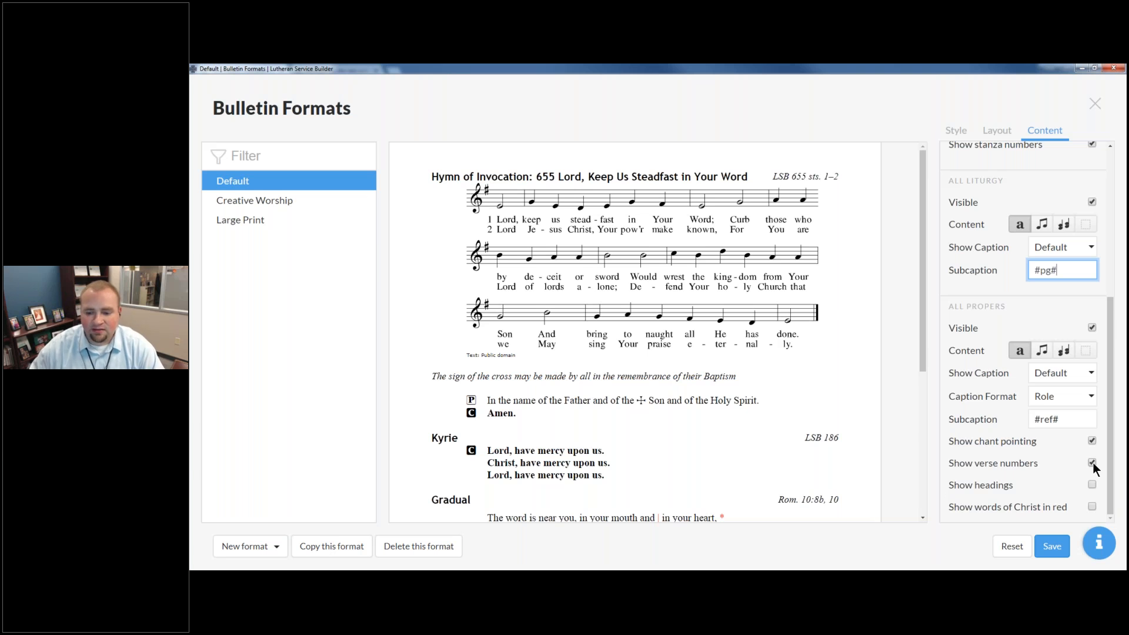
Show headings and the words of Christ in red for all propers, and save the Default format.
scroll(814, 402, "down", 3)
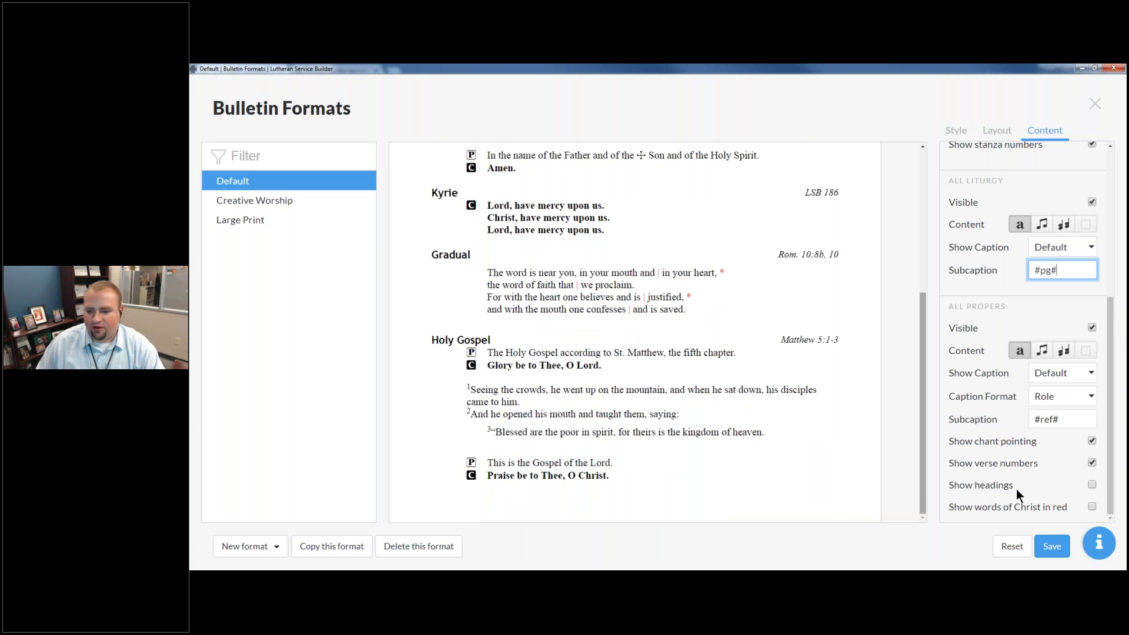
left_click(1091, 484)
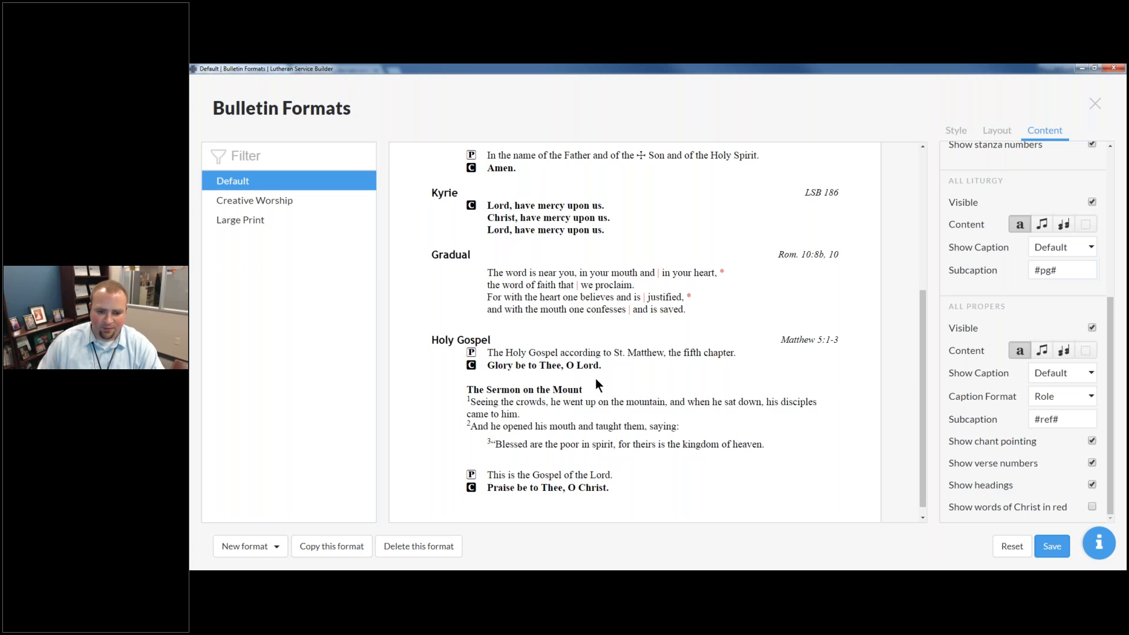
left_click(1090, 507)
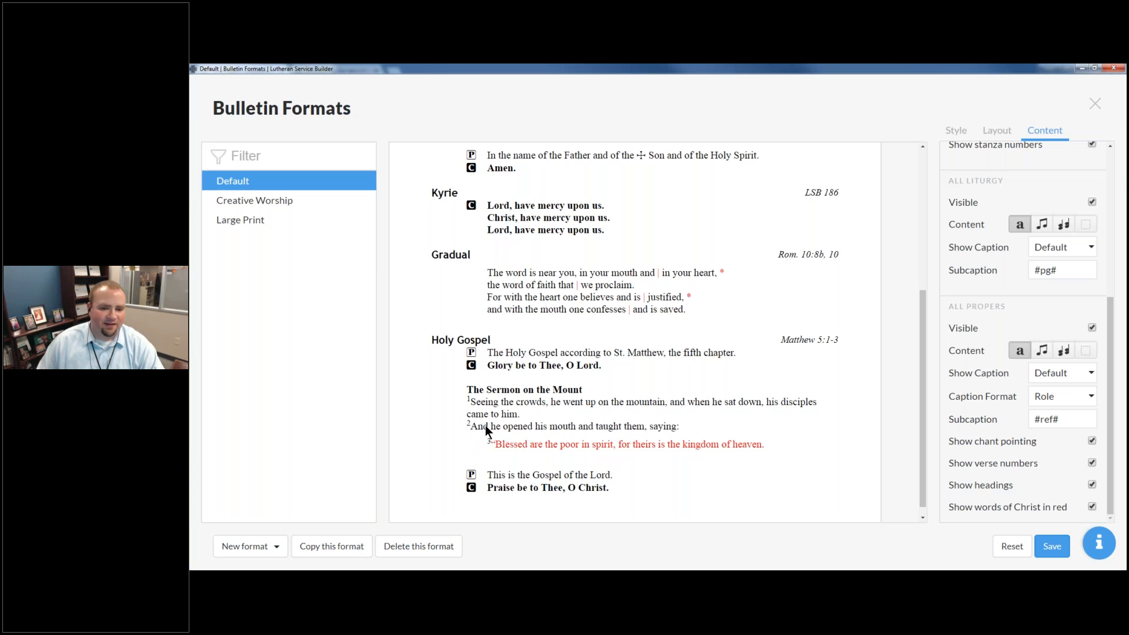
scroll(534, 442, "up", 5)
scroll(530, 488, "down", 5)
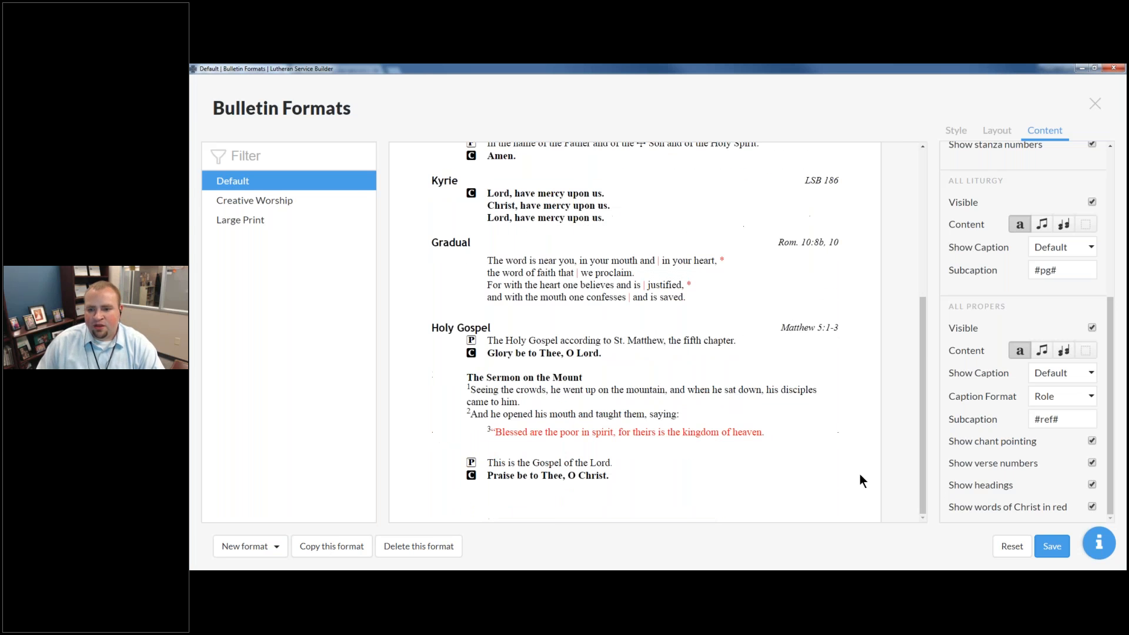
scroll(923, 461, "up", 5)
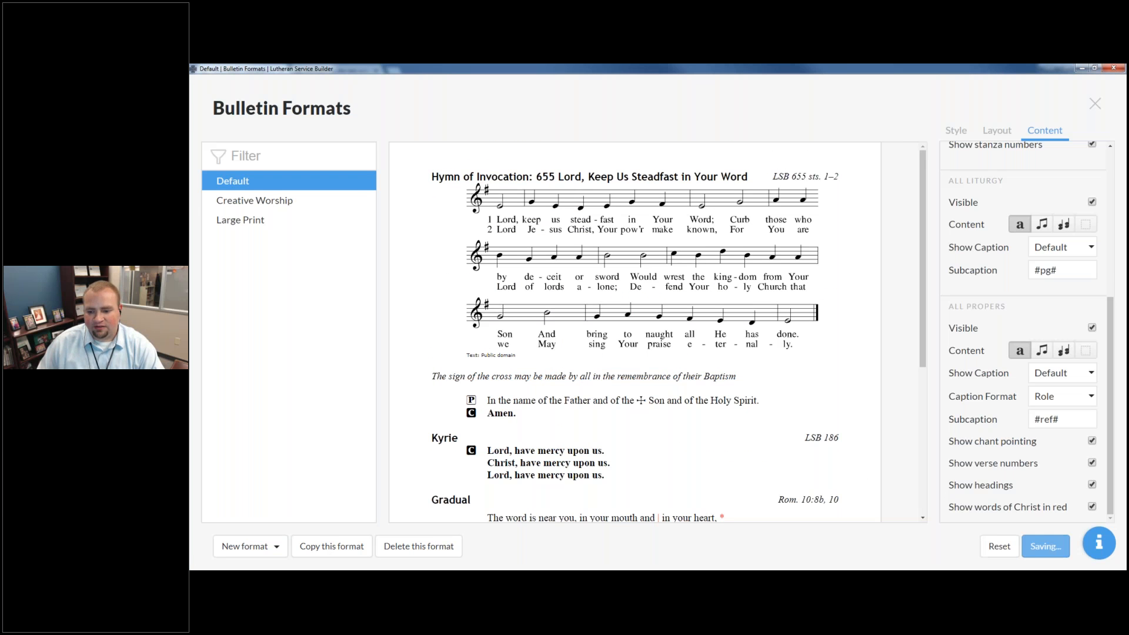
Try Trajan Pro as the font of the Caption style in the Default format.
left_click(956, 130)
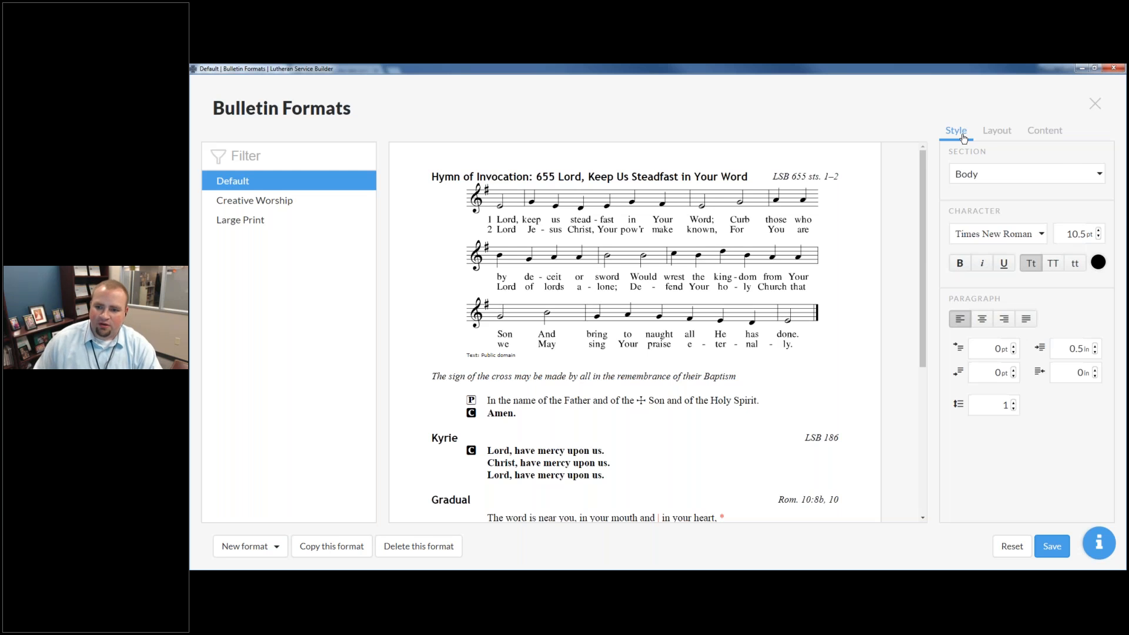
left_click(1068, 176)
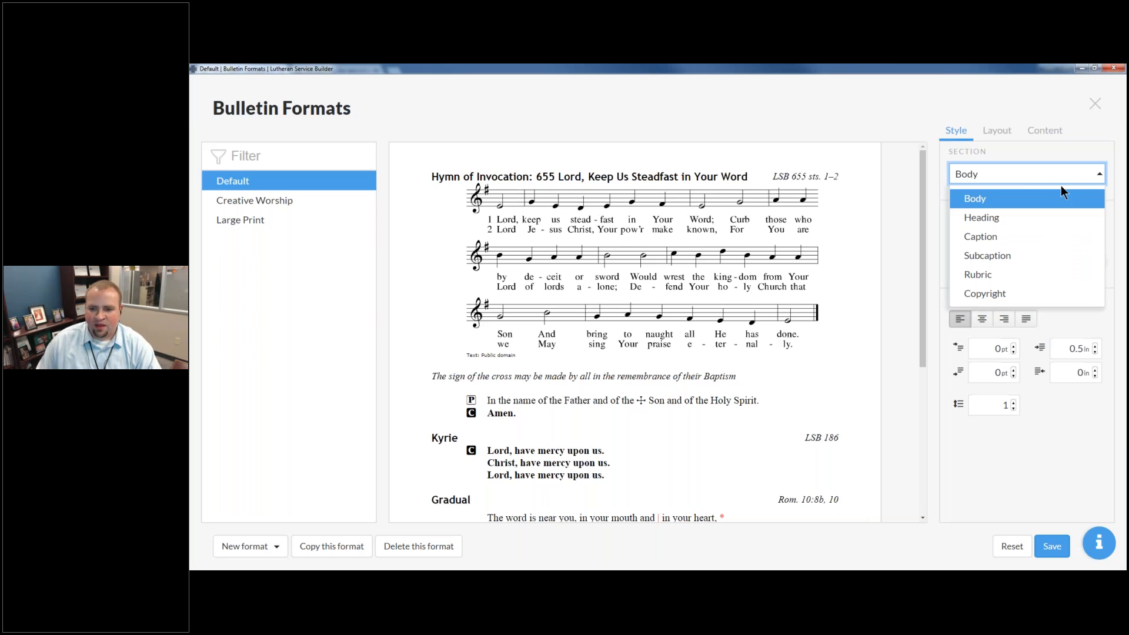
left_click(1008, 238)
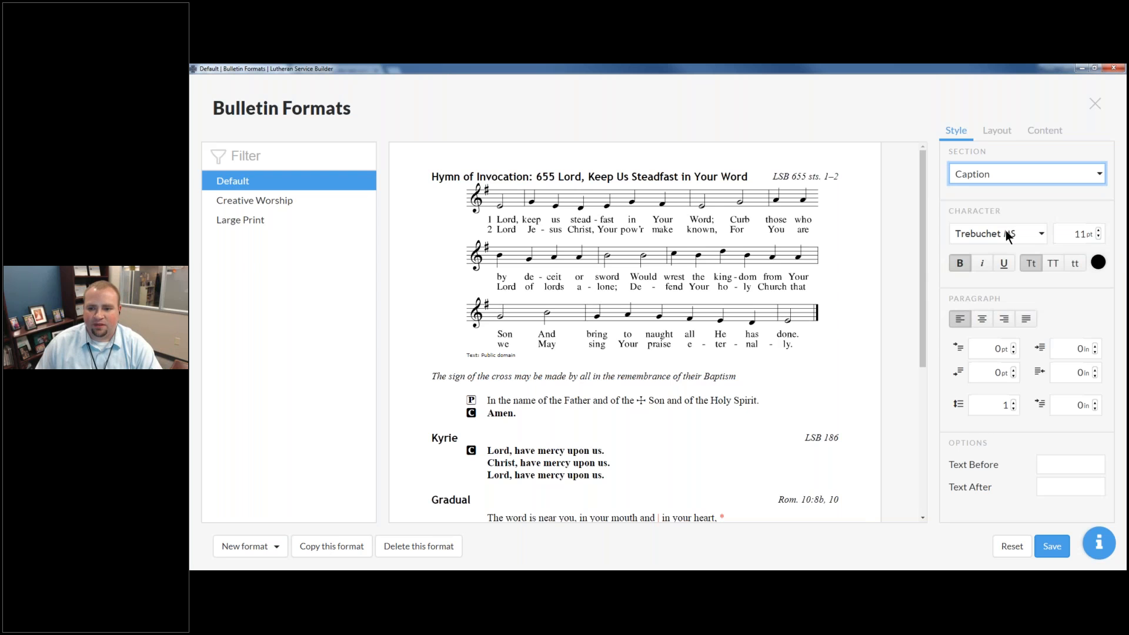
left_click(1040, 233)
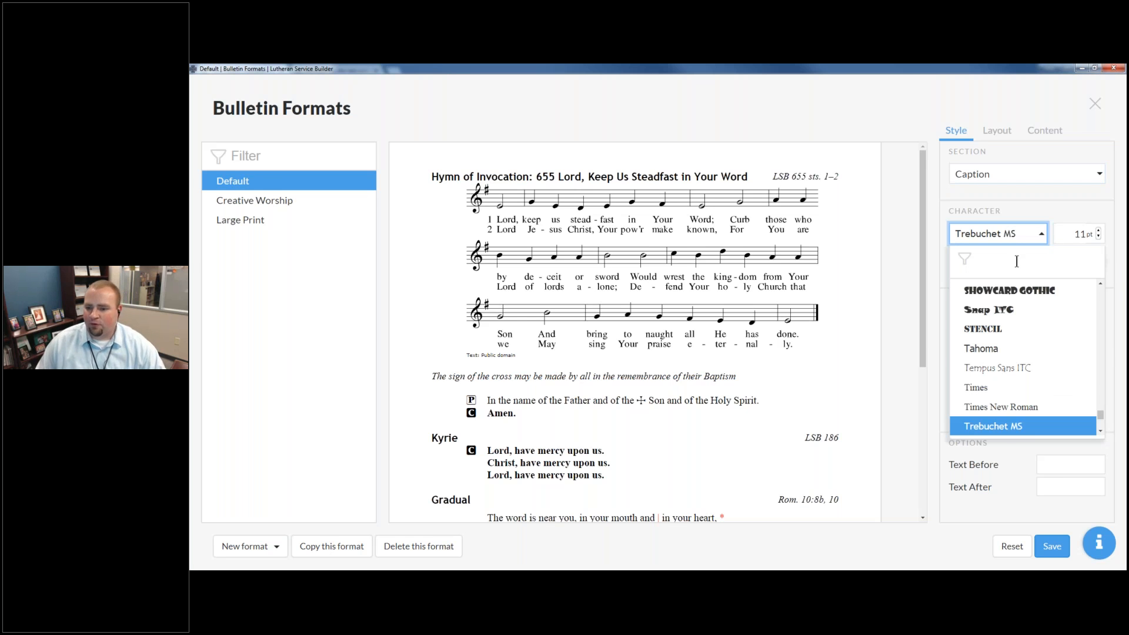
type("Traja")
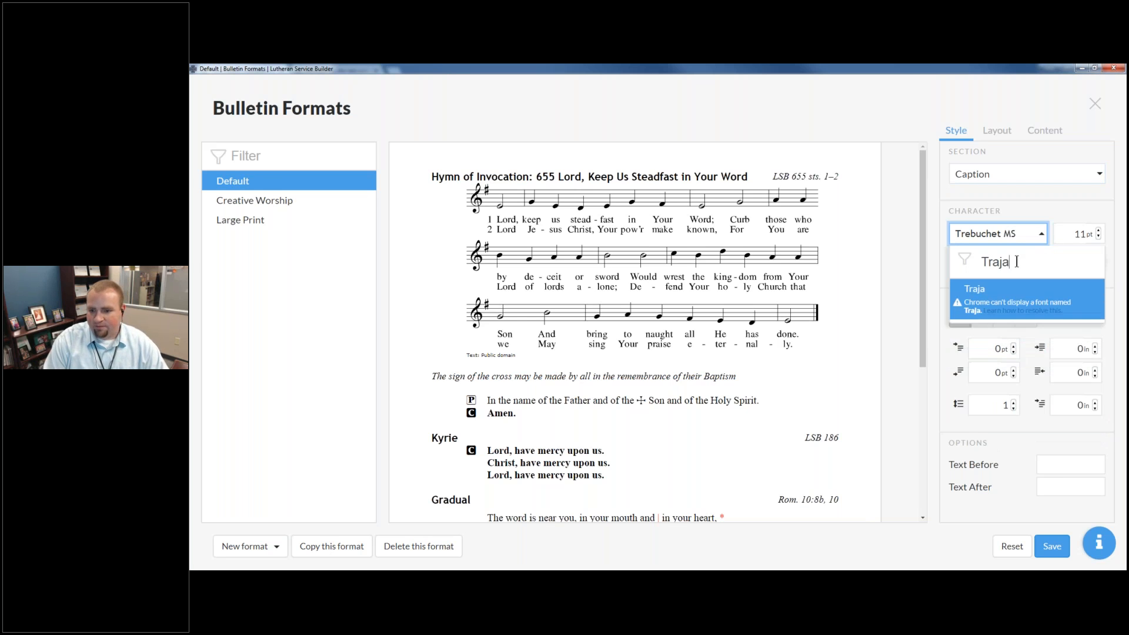
type("n Prp")
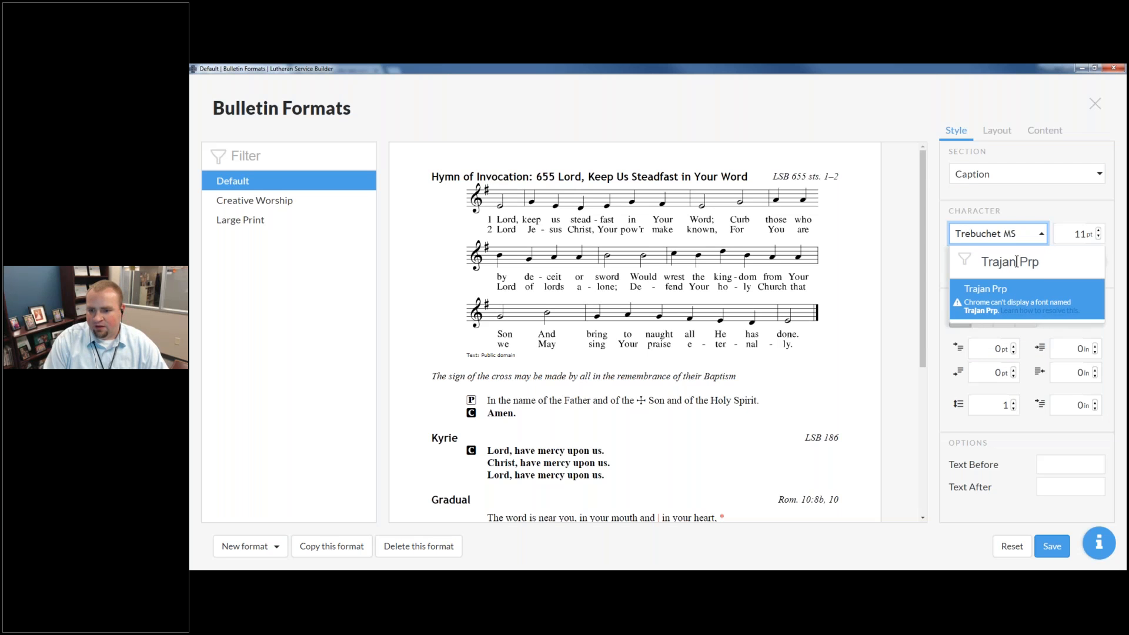
key("BackSpace")
type("o")
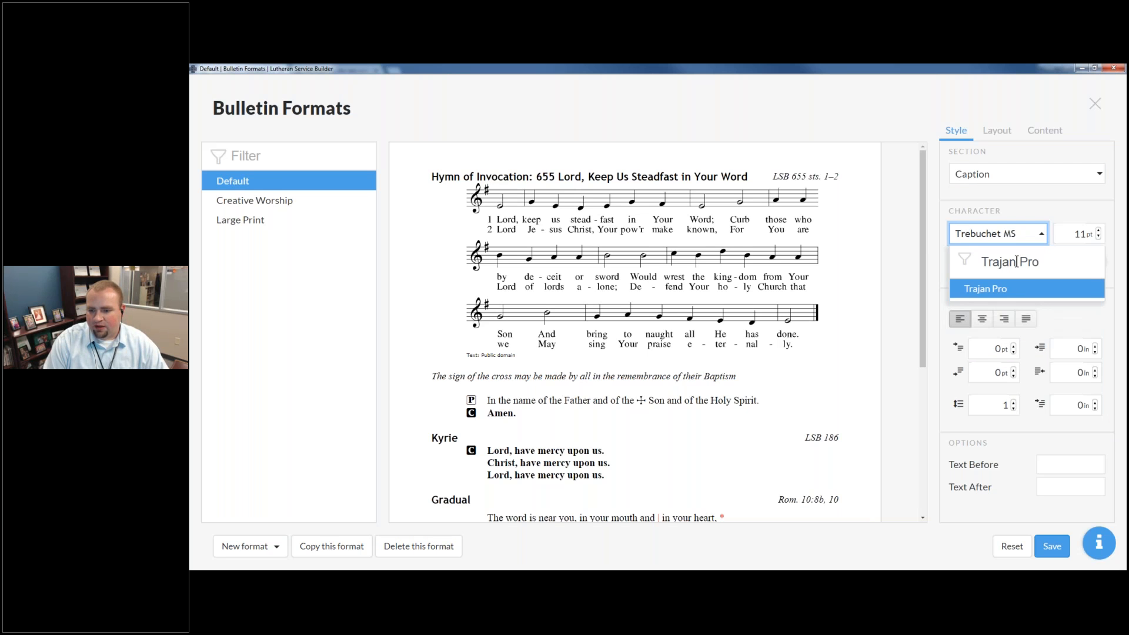
key("Return")
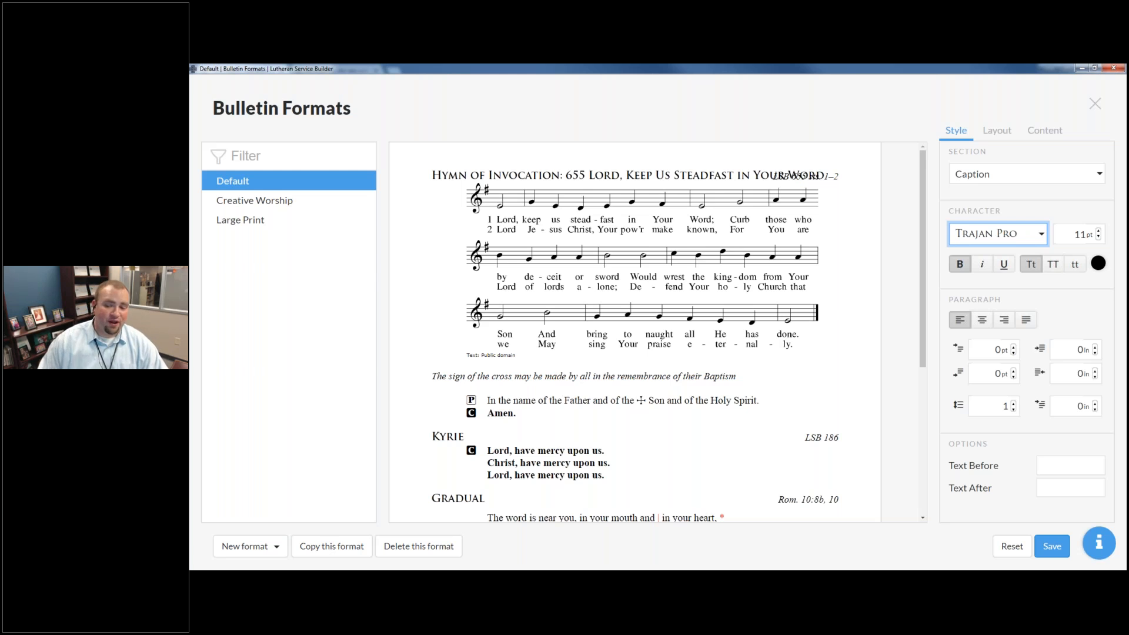
Set the Caption style to Times New Roman at 12 pt.
left_click(1042, 239)
left_click(1021, 414)
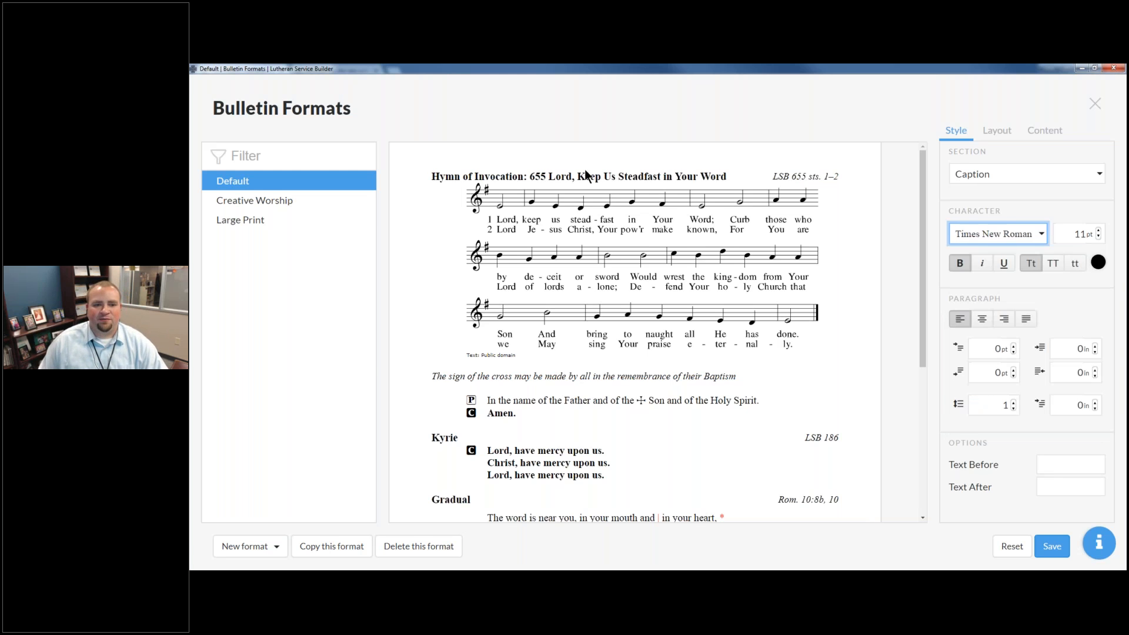
left_click(1098, 231)
left_click(1098, 231)
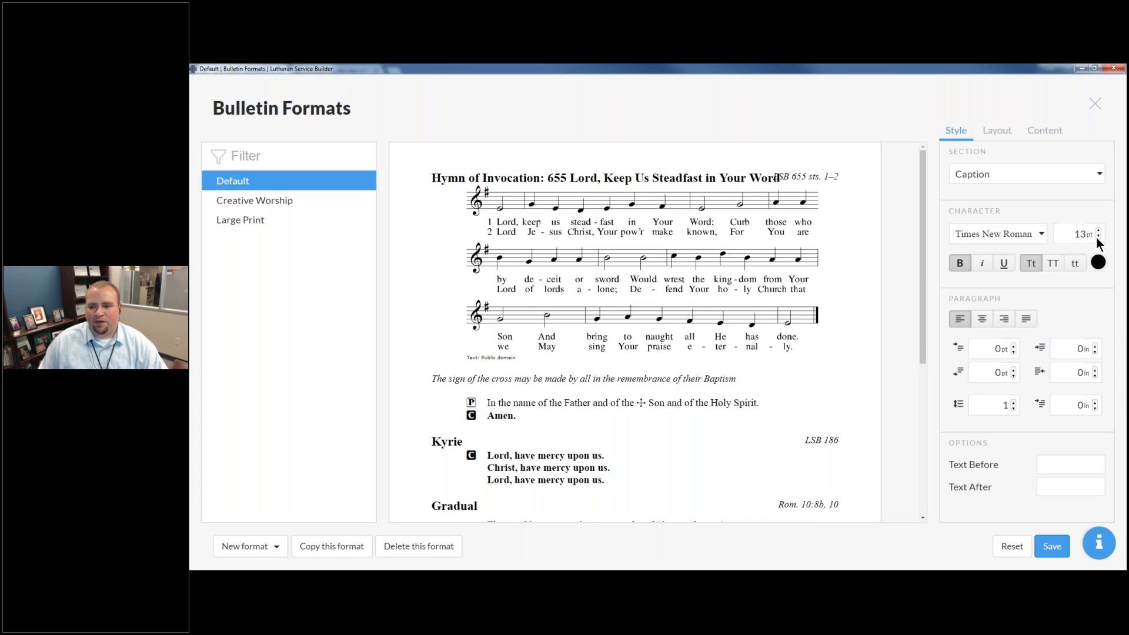
left_click(1097, 236)
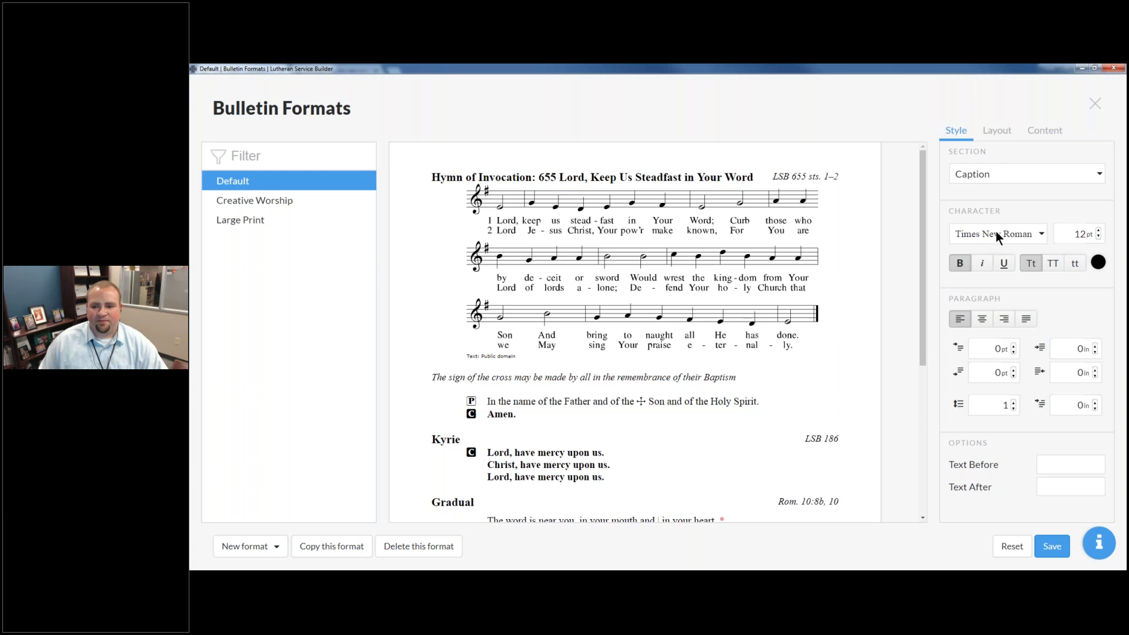
Try italics on the captions, remove them again, and colour the captions dark red.
left_click(983, 265)
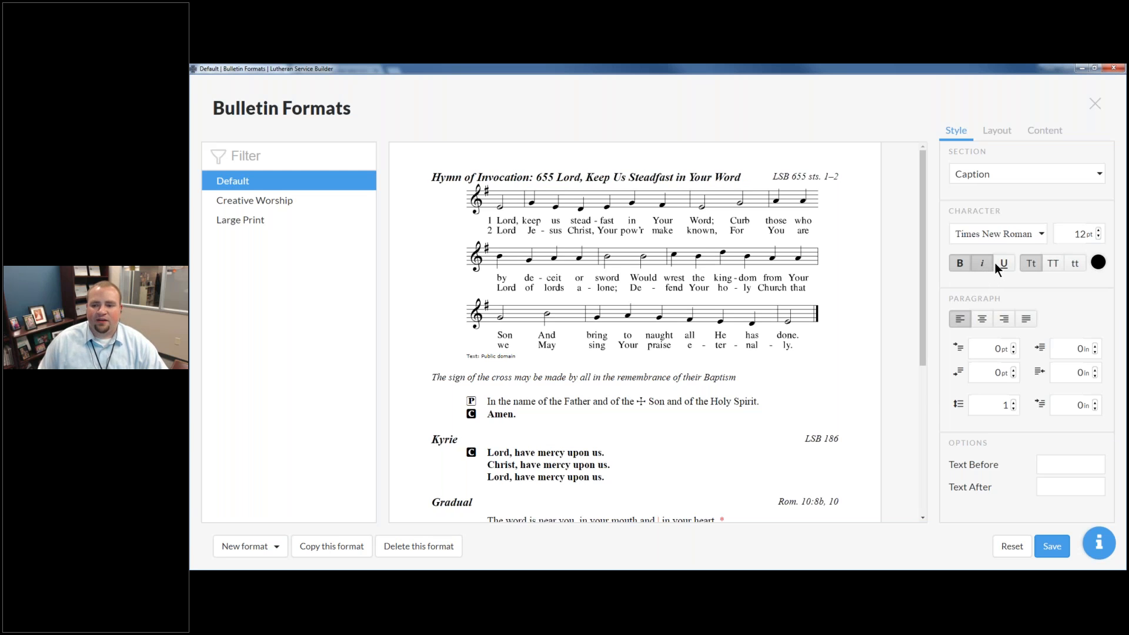
left_click(992, 262)
left_click(1097, 262)
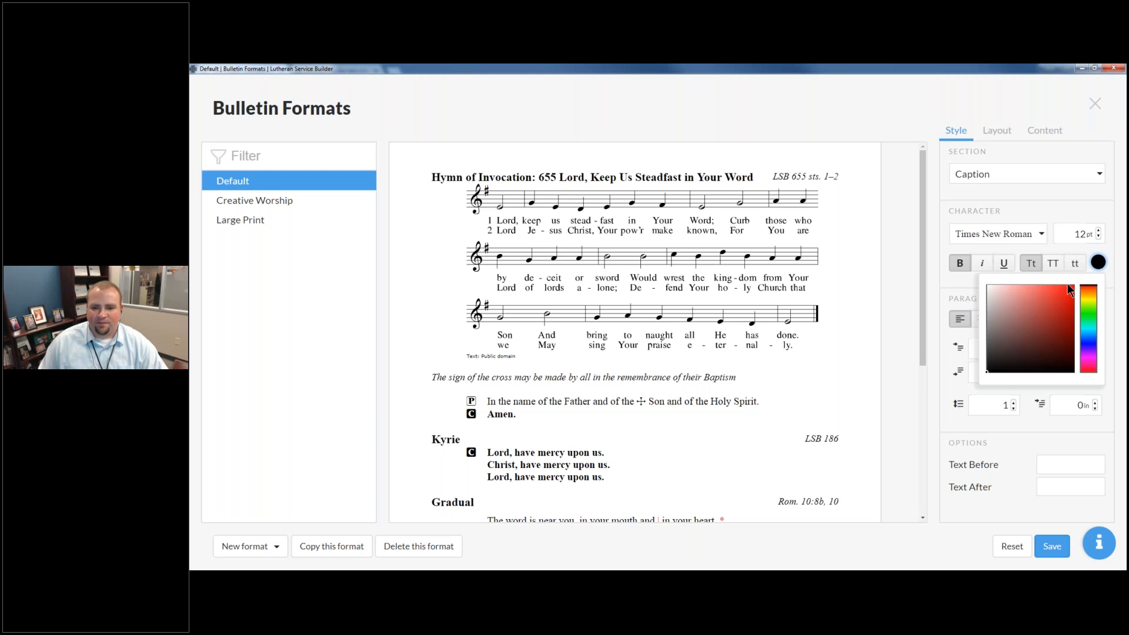
left_click(1062, 316)
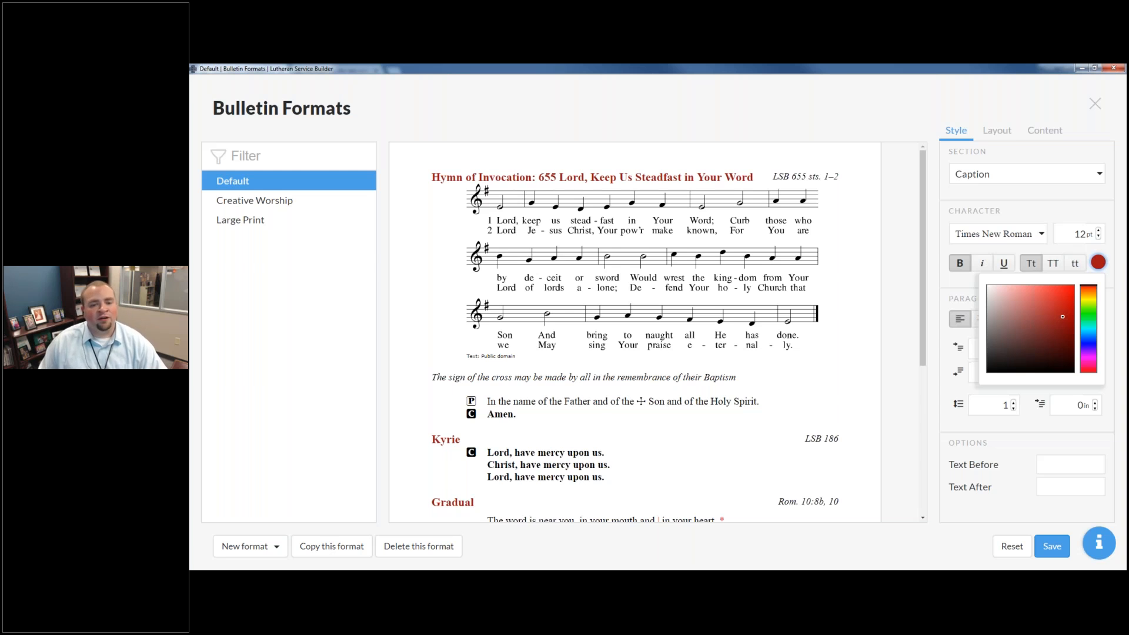
left_click(1107, 249)
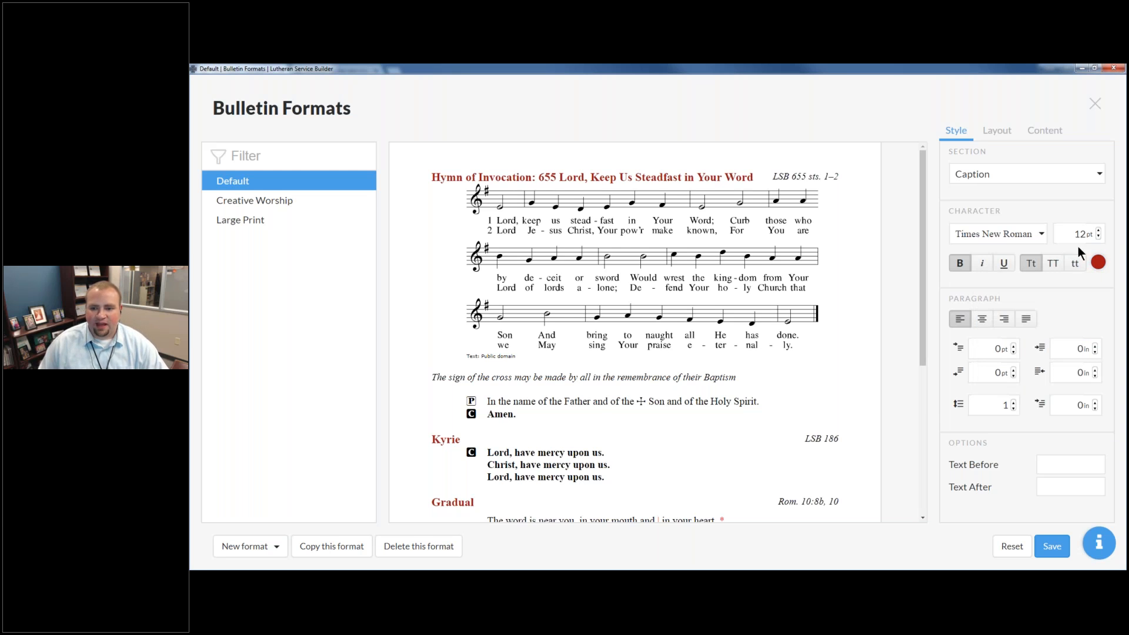
Set the font of the captions to Arial Narrow.
left_click(1018, 242)
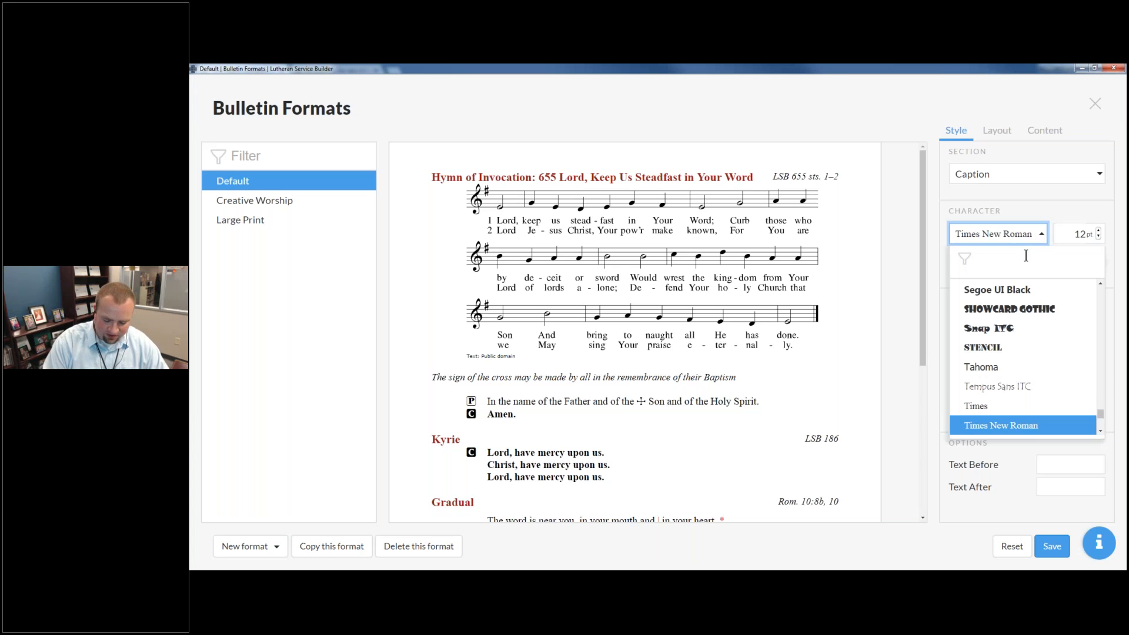
type("Arial")
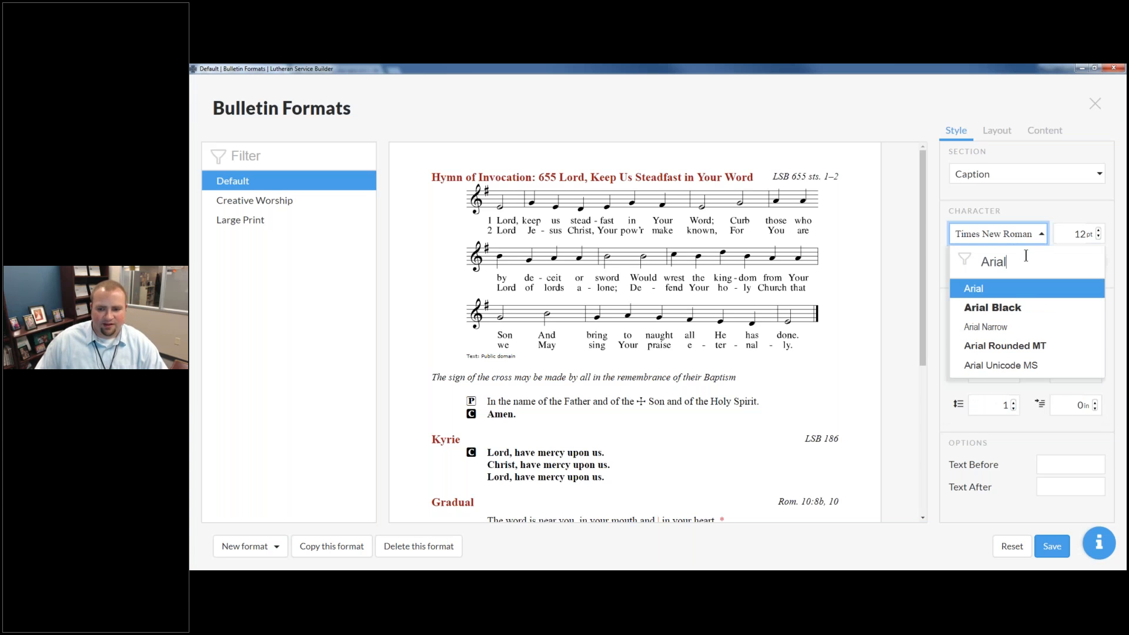
left_click(977, 327)
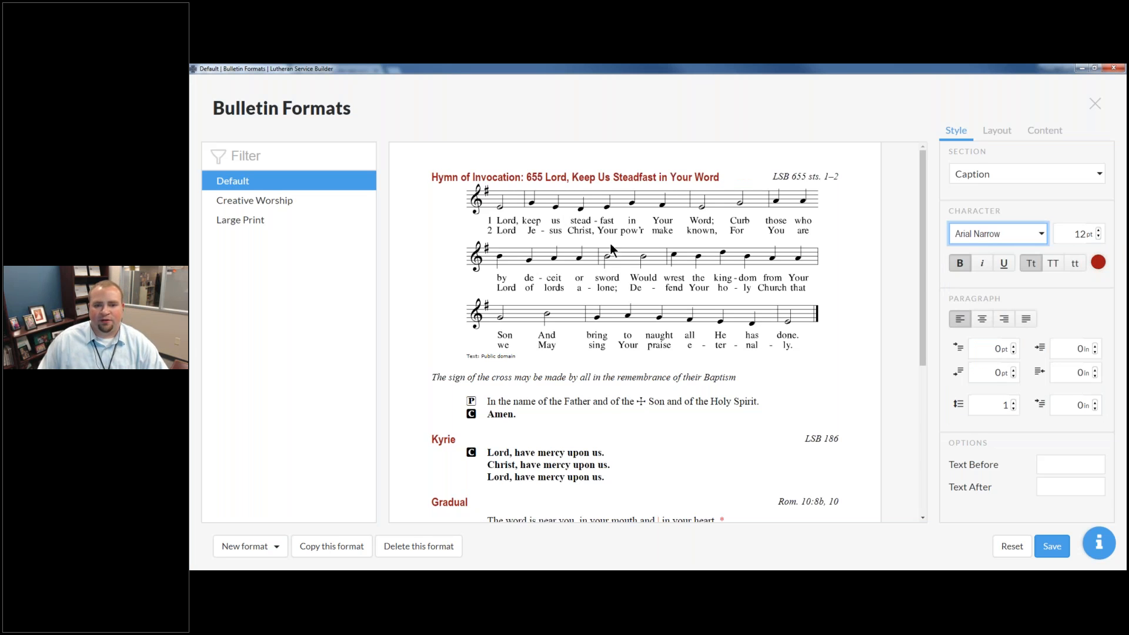
left_click(720, 242)
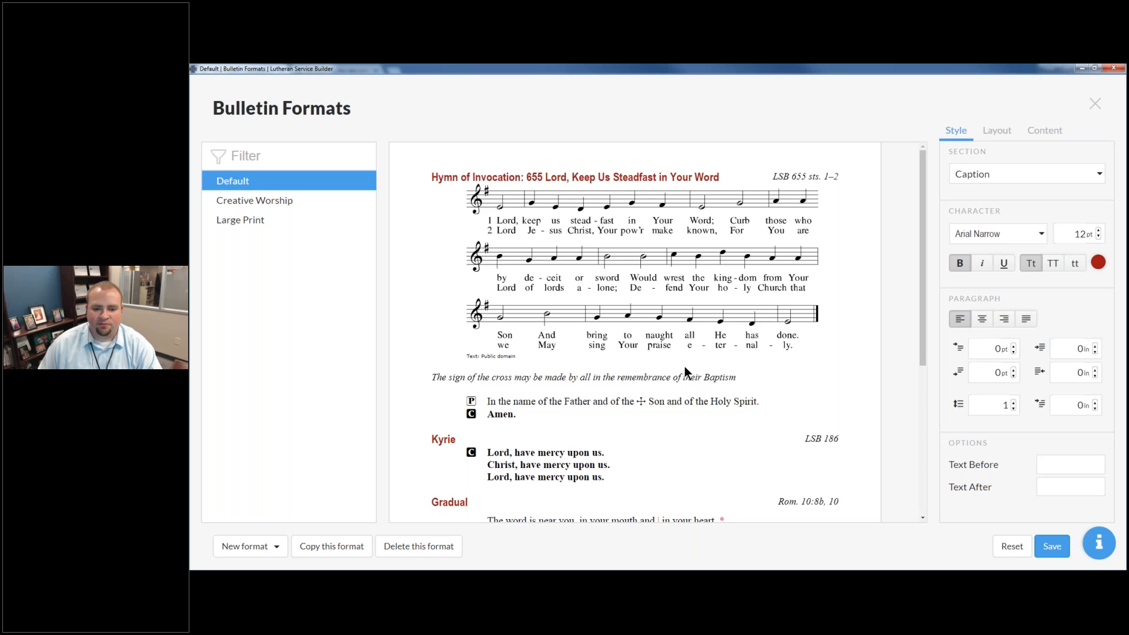
Colour the text of the Rubric style bright red.
left_click(1006, 170)
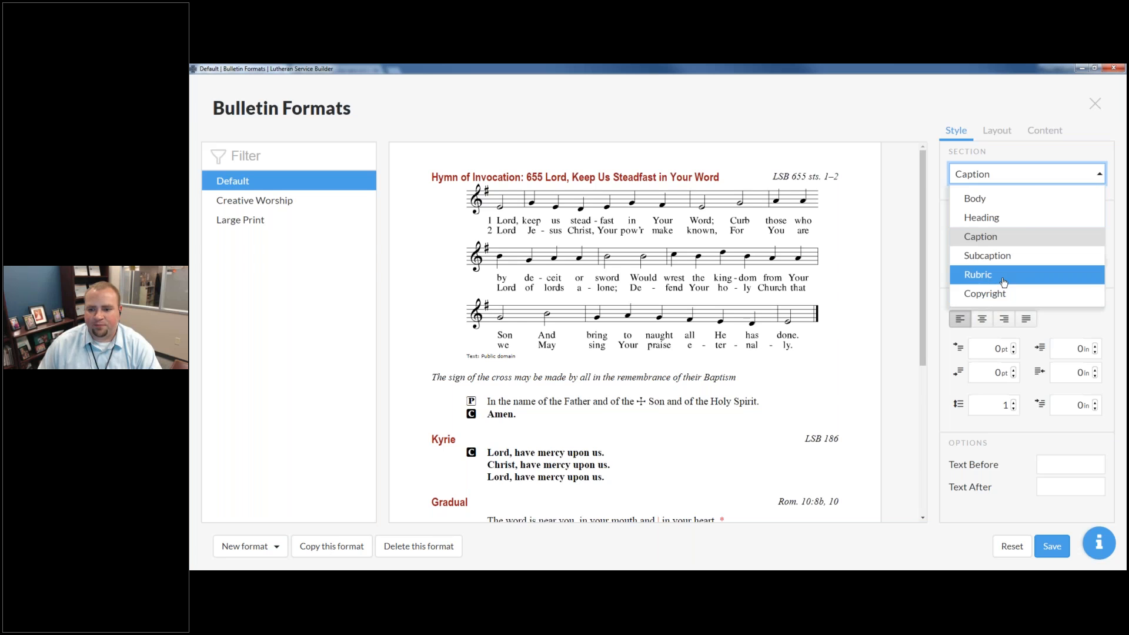
left_click(1087, 271)
left_click(1095, 265)
left_click(1073, 286)
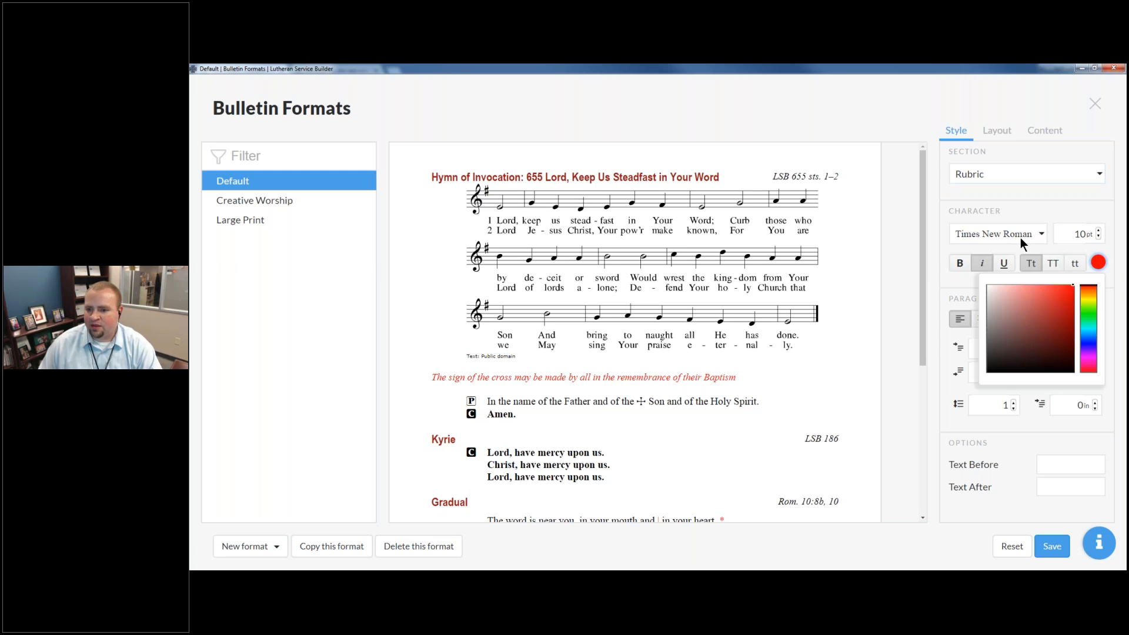
Set the rubrics' font to Arial Narrow and centre them after trying right alignment.
left_click(1041, 239)
left_click(1041, 239)
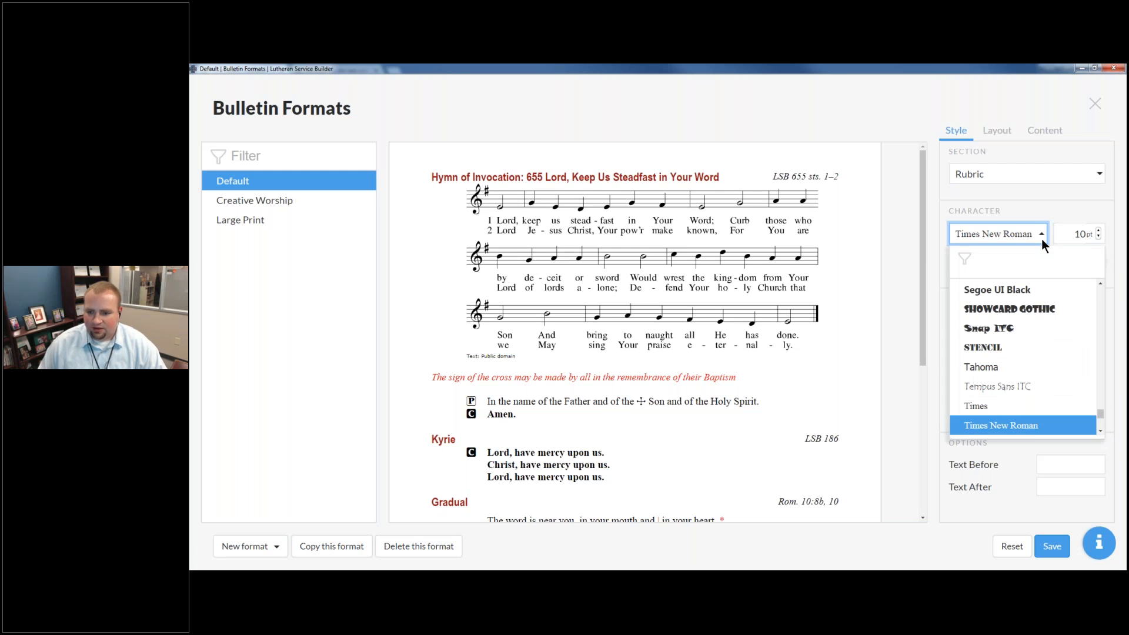
scroll(1040, 301, "up", 10)
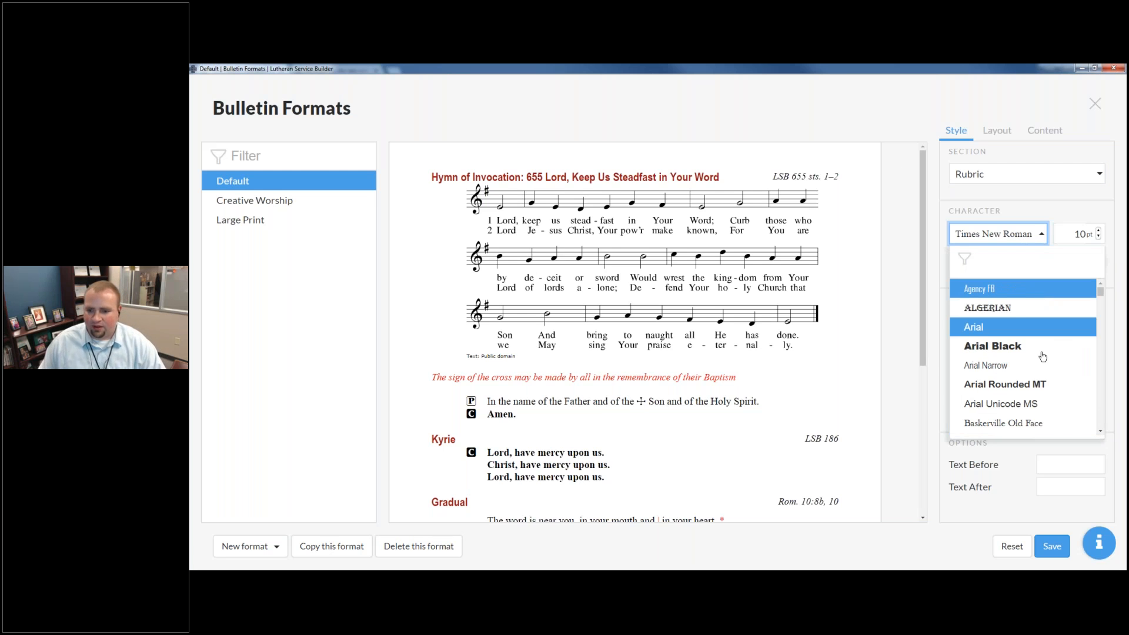
left_click(1030, 365)
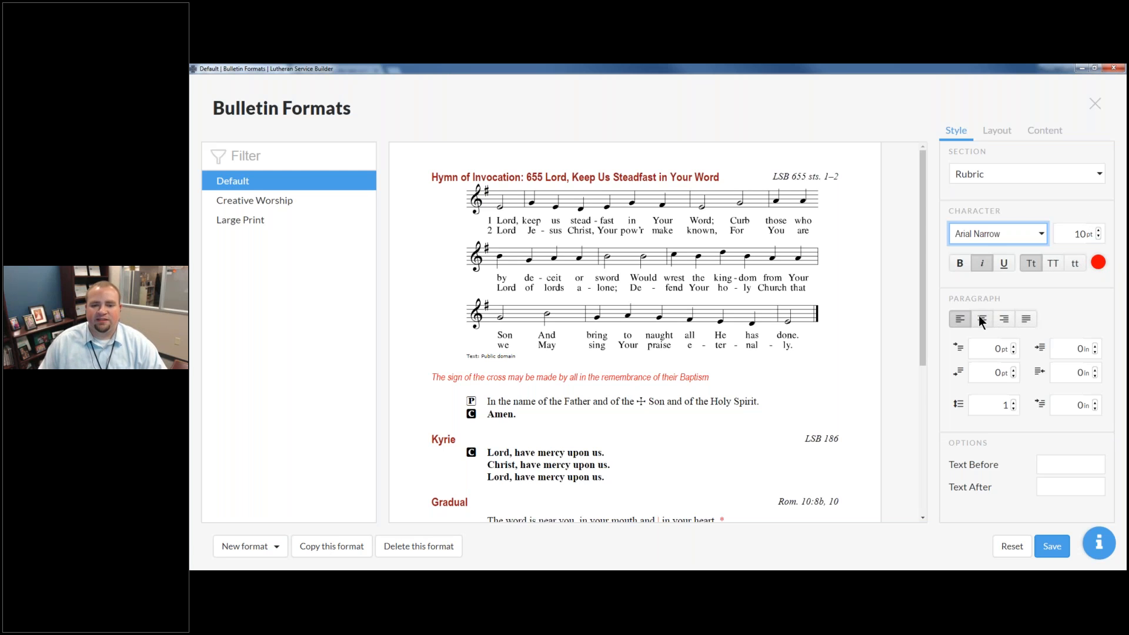
left_click(1004, 317)
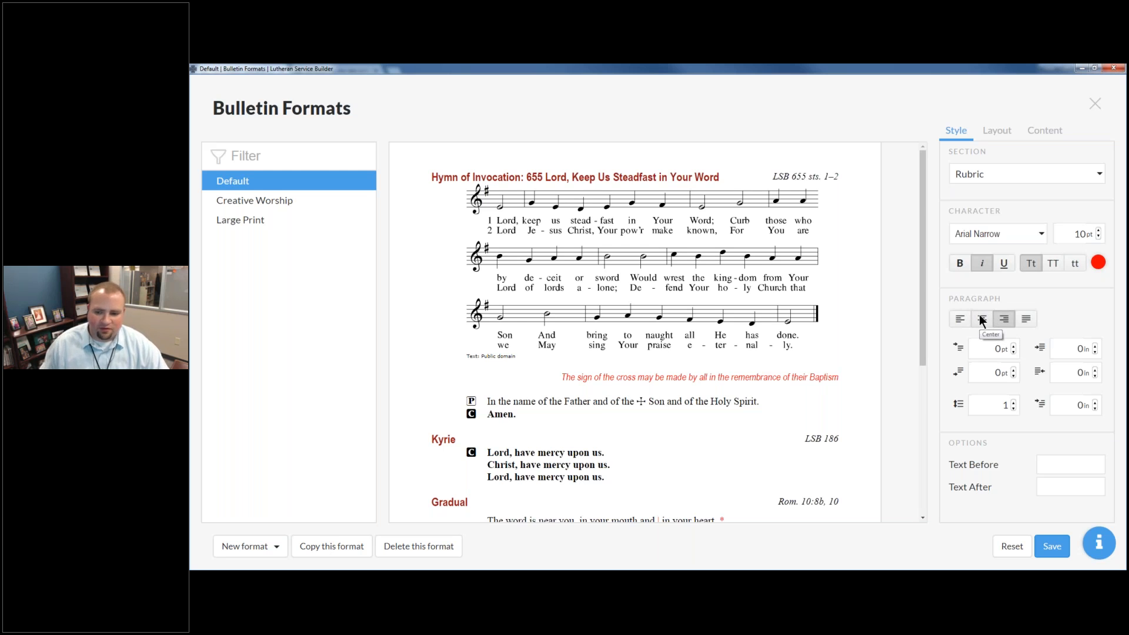
left_click(980, 319)
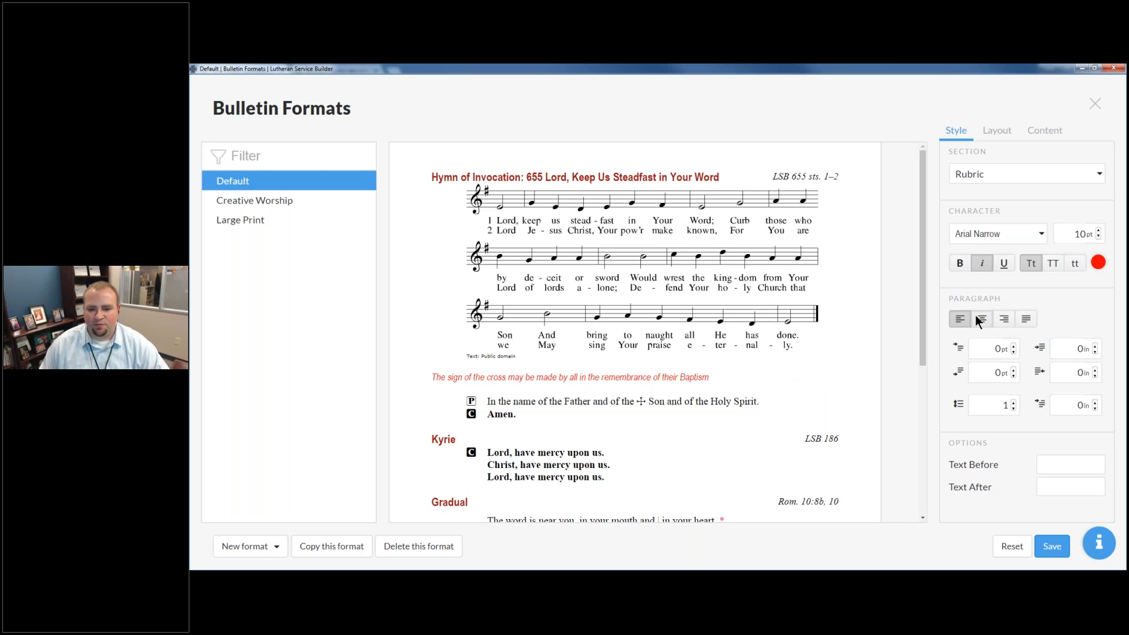
Set the Body style to Arial at 11.5 pt.
left_click(1057, 175)
left_click(1023, 196)
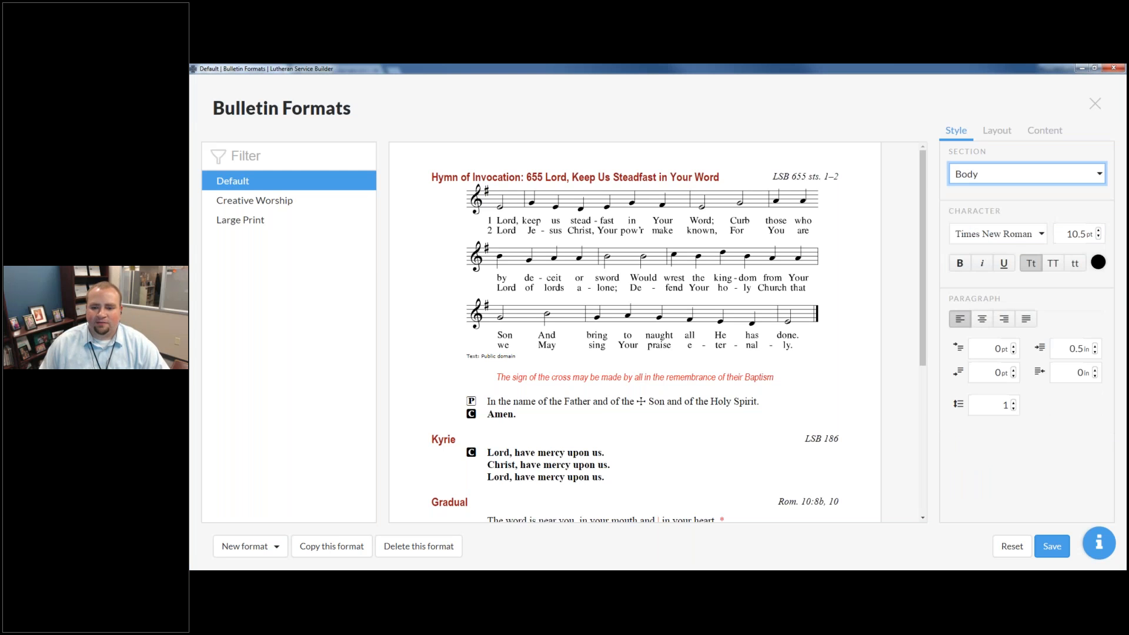
left_click(1020, 234)
type("arial")
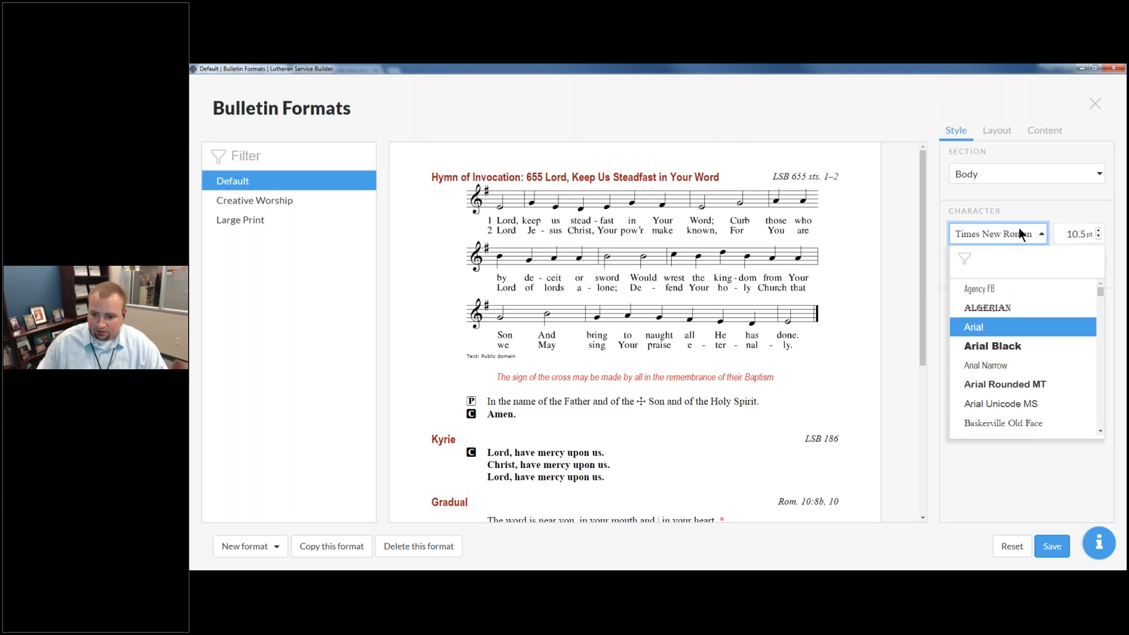
left_click(1022, 332)
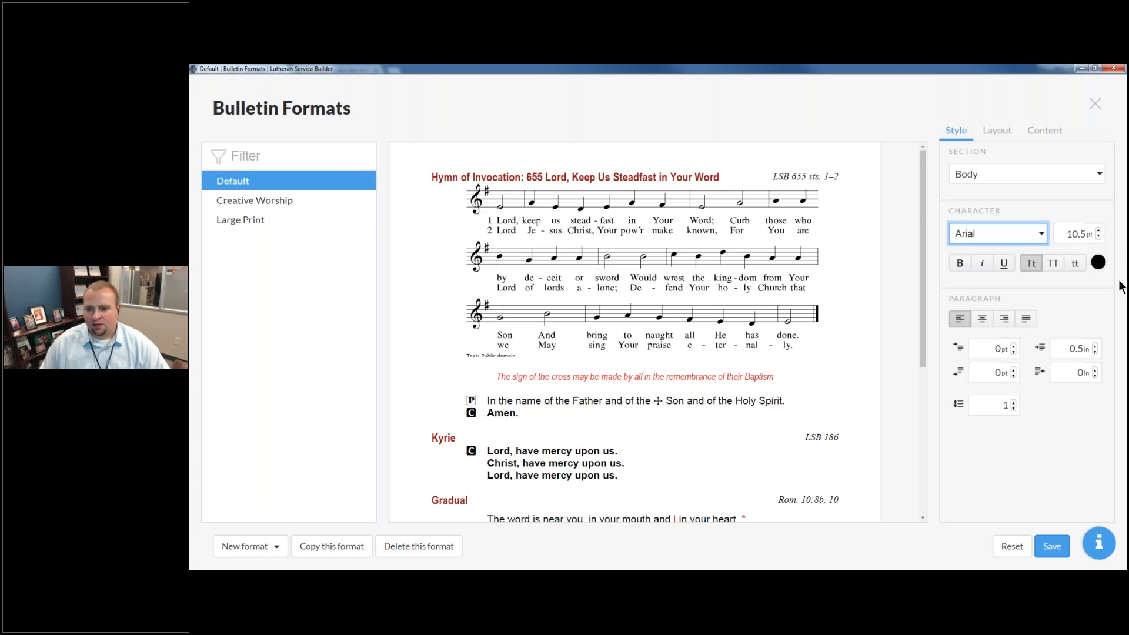
left_click(1097, 231)
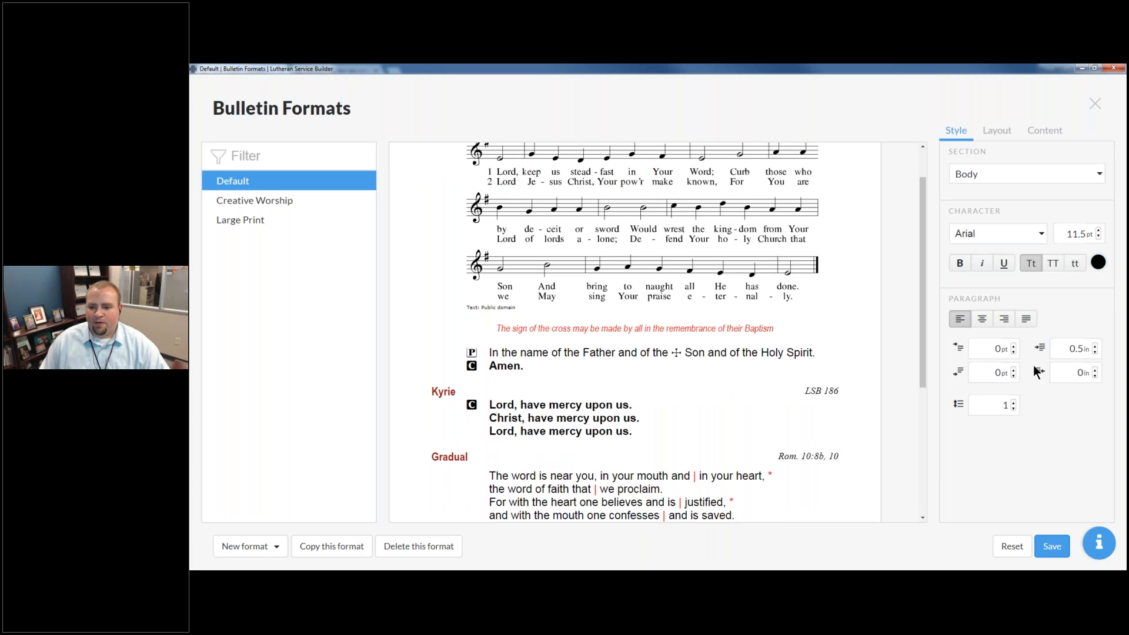
Set the left indent of the Body style to 0 in.
left_click(1095, 352)
left_click(1095, 351)
left_click(1095, 351)
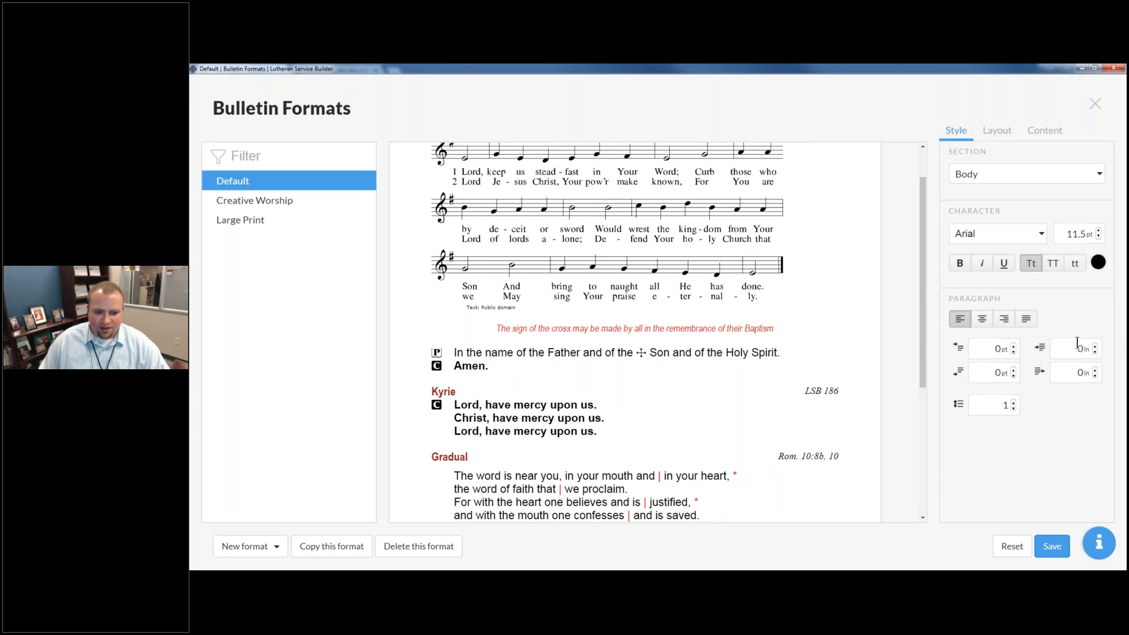
scroll(452, 384, "up", 1)
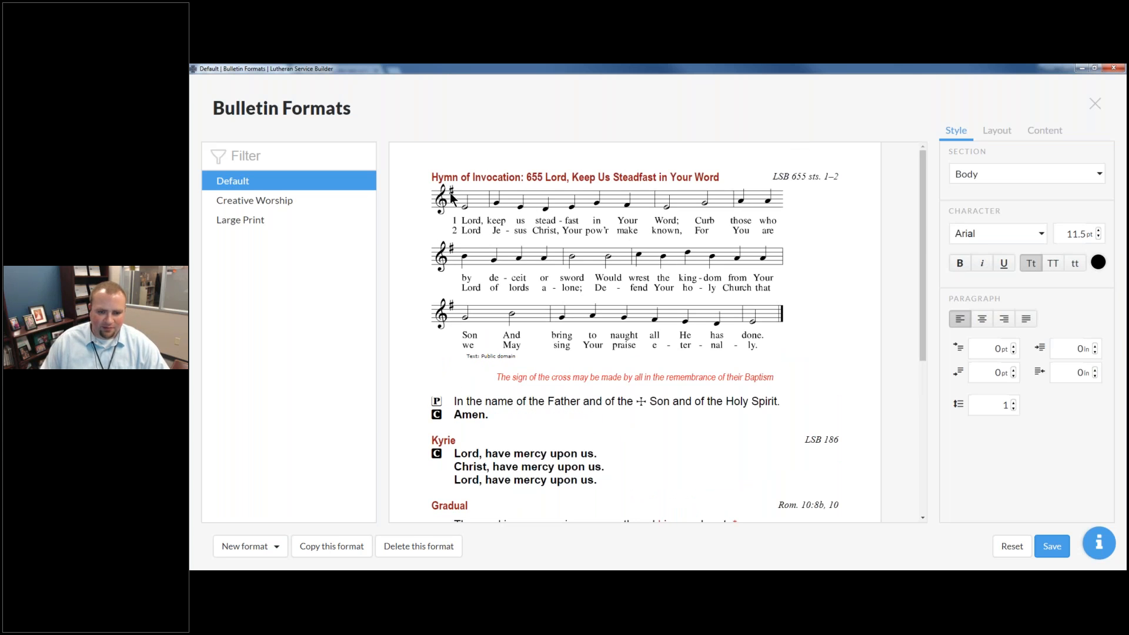
Set the spacing after the captions to 12 pt.
left_click(984, 178)
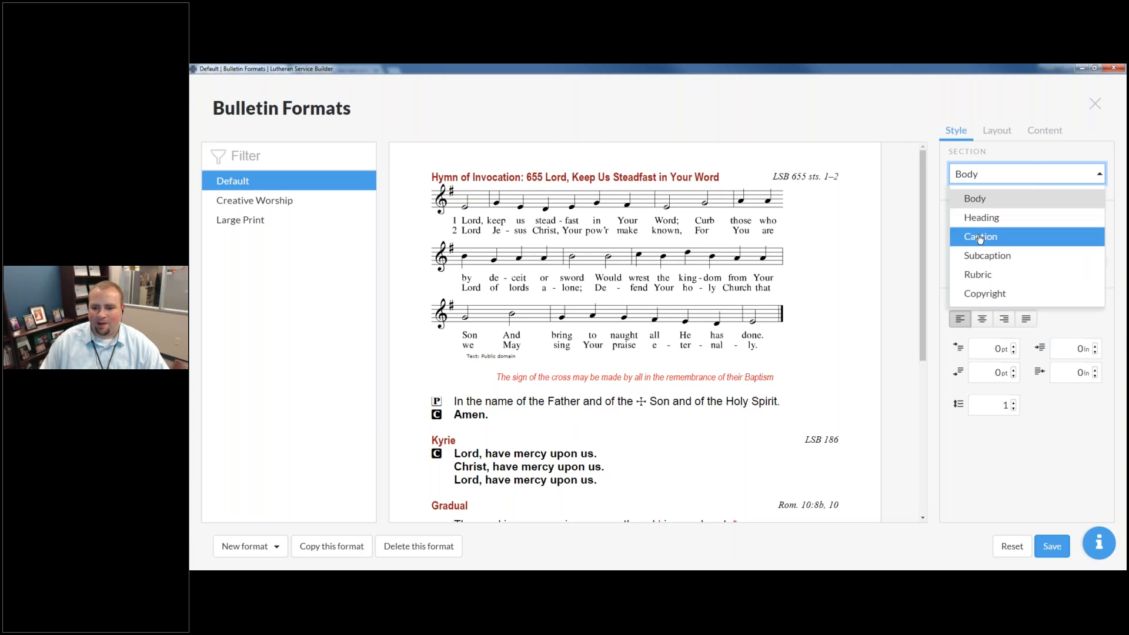
left_click(973, 234)
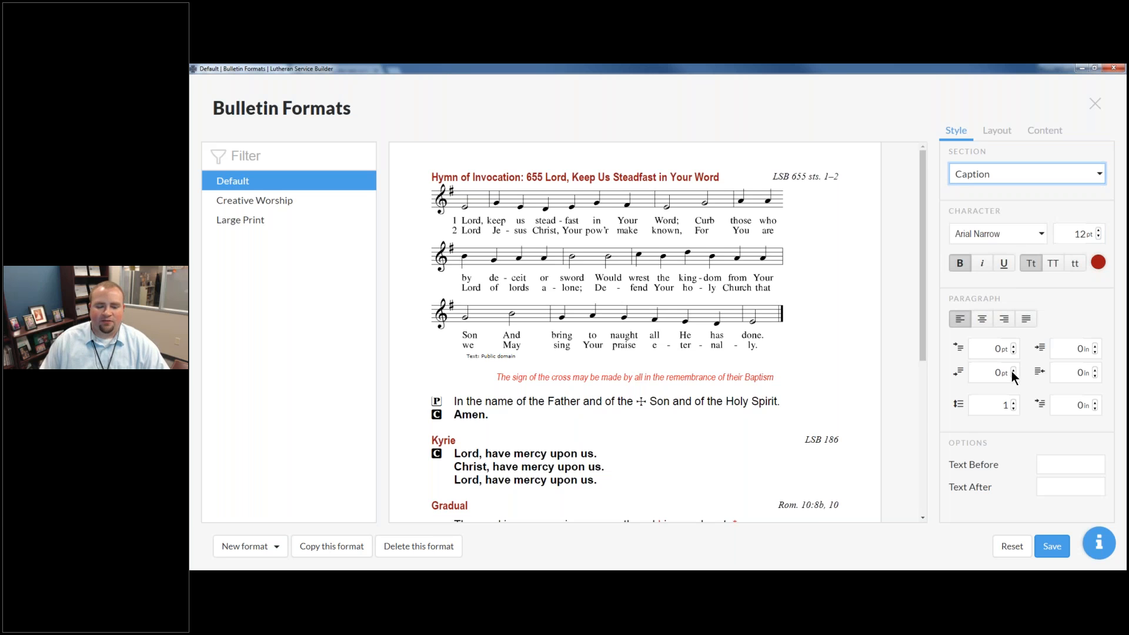
left_click(1011, 370)
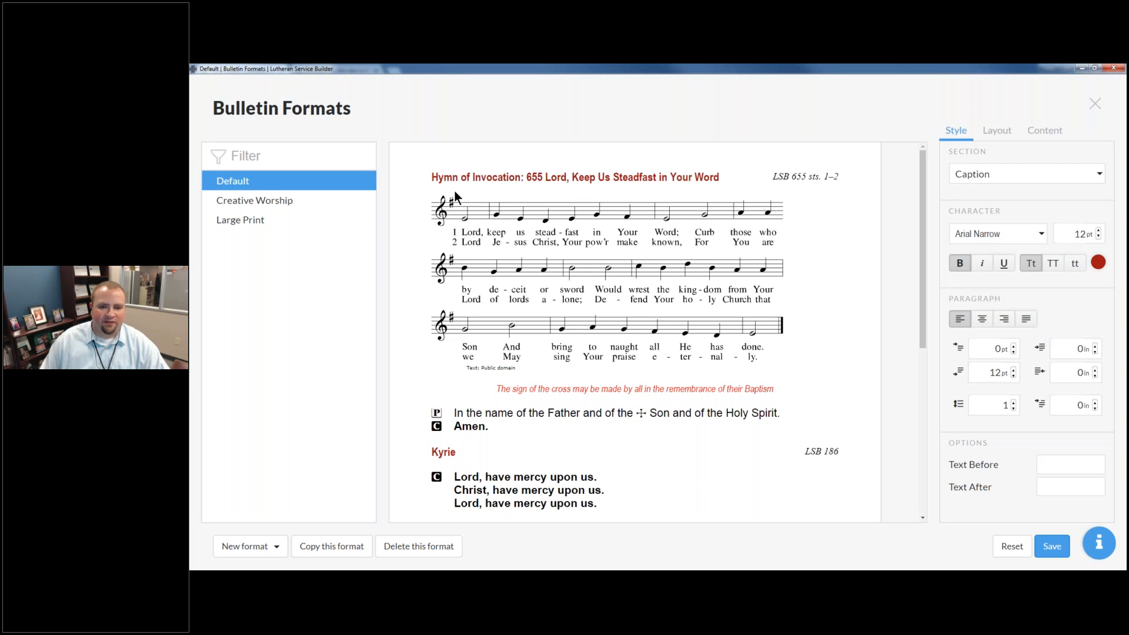
Check the sample bulletin preview down to the Holy Gospel and save the changes to the Default format.
scroll(457, 197, "down", 4)
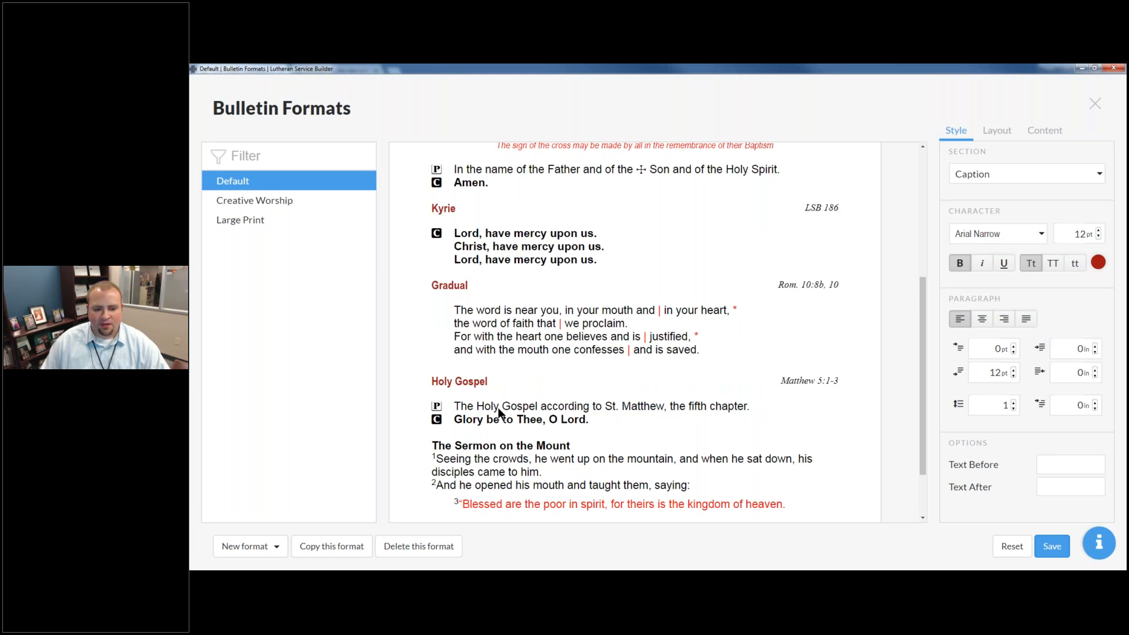
scroll(498, 415, "down", 1)
scroll(499, 415, "down", 1)
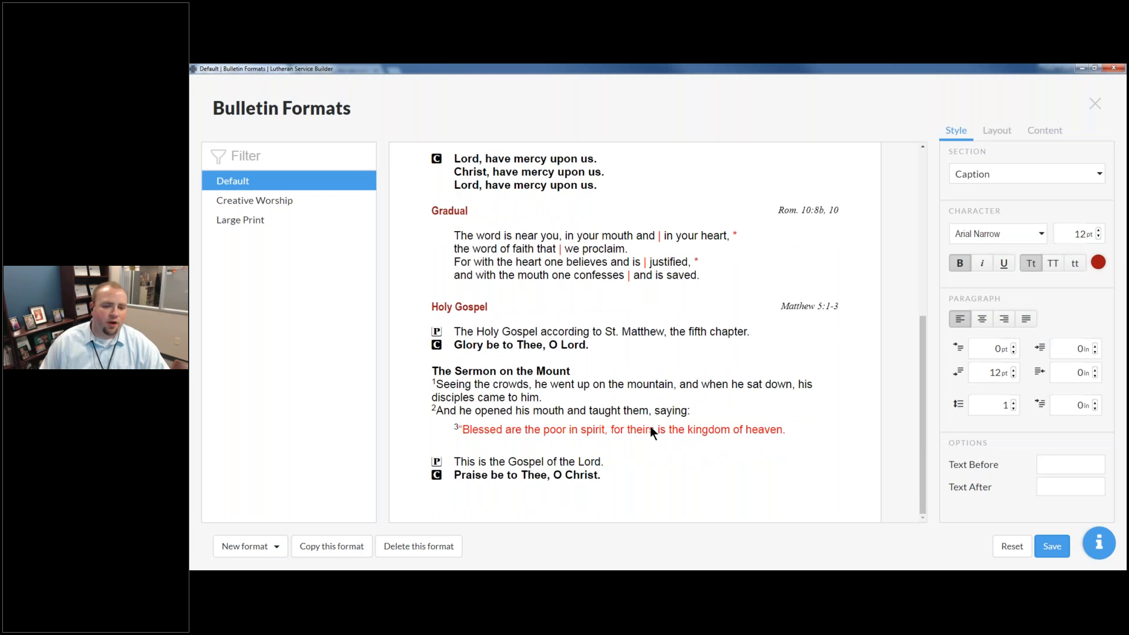
scroll(620, 447, "up", 5)
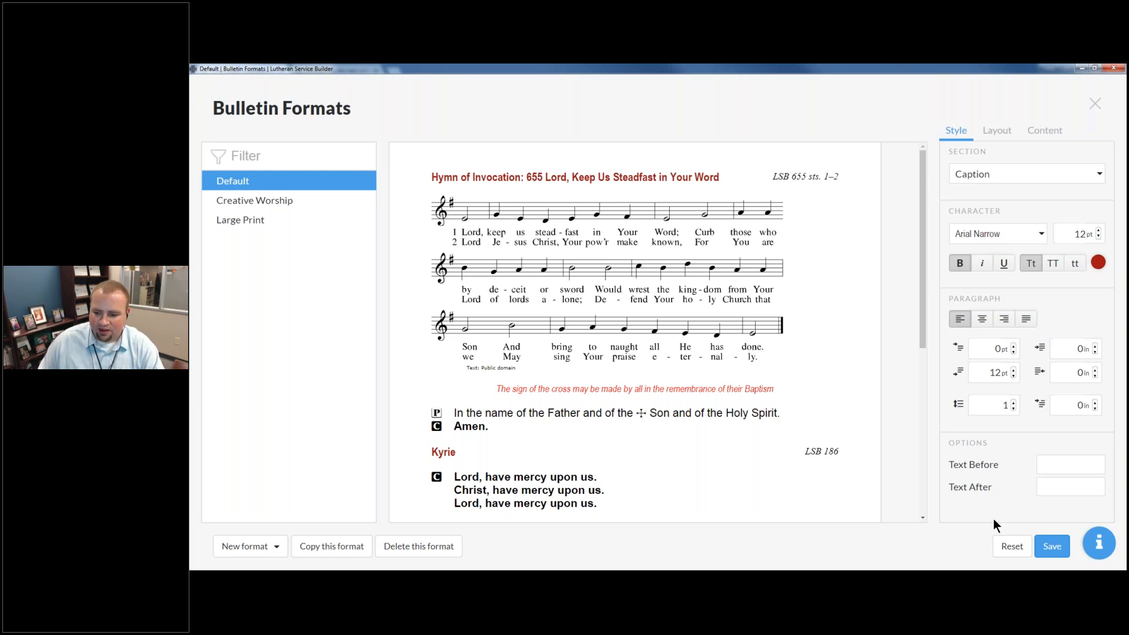
left_click(1052, 546)
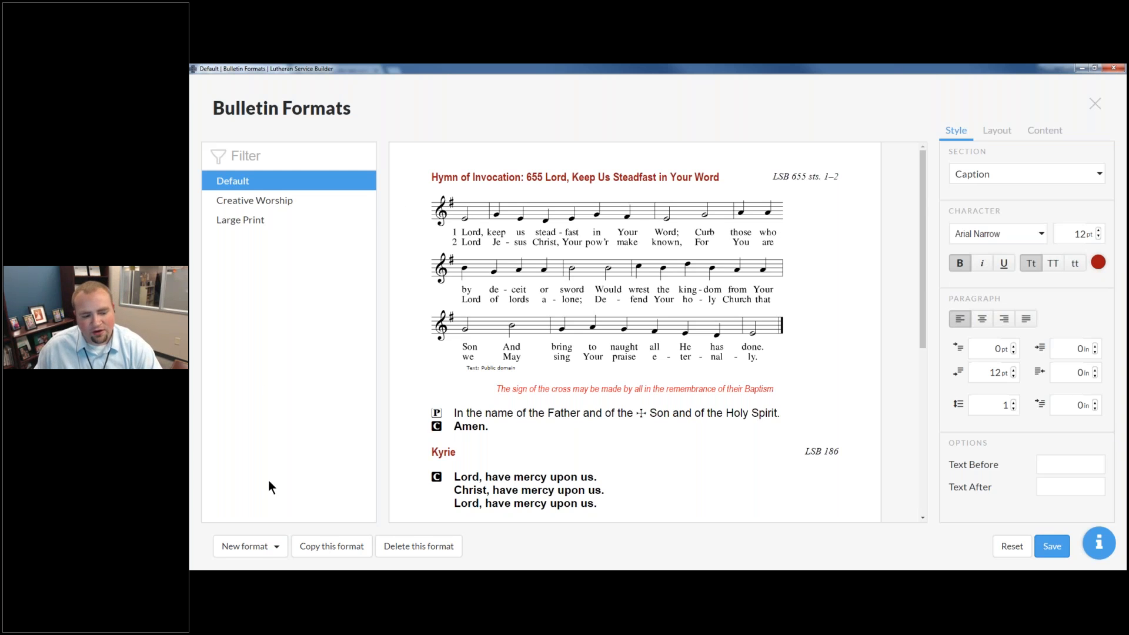
Create a new bulletin format based on Default and name it "Old Default (Out of the Box)".
left_click(266, 547)
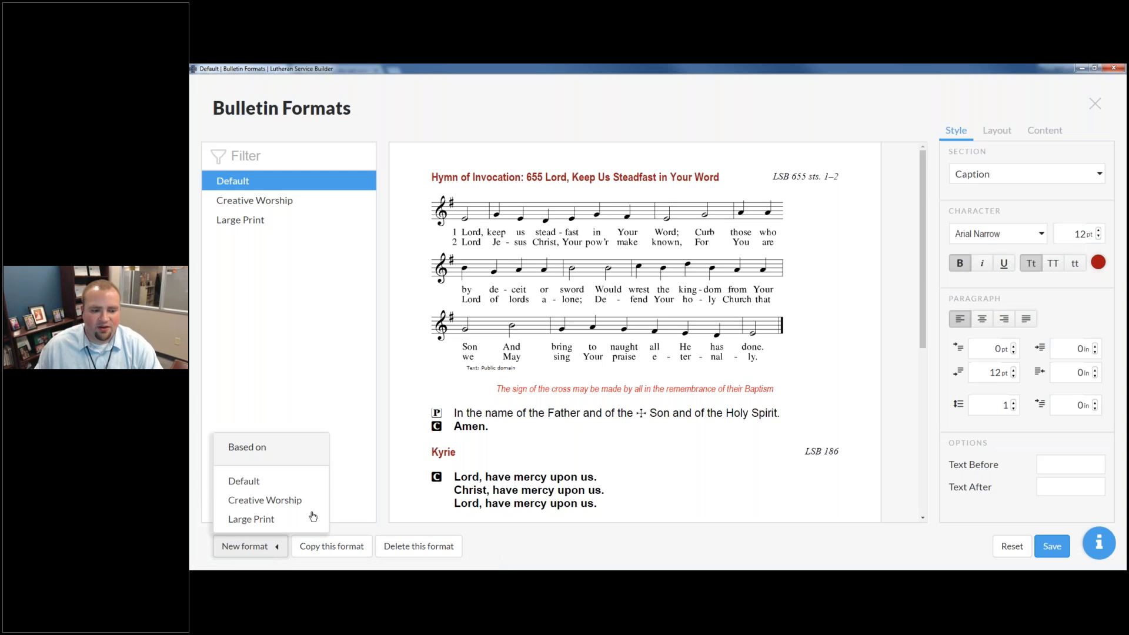
left_click(302, 483)
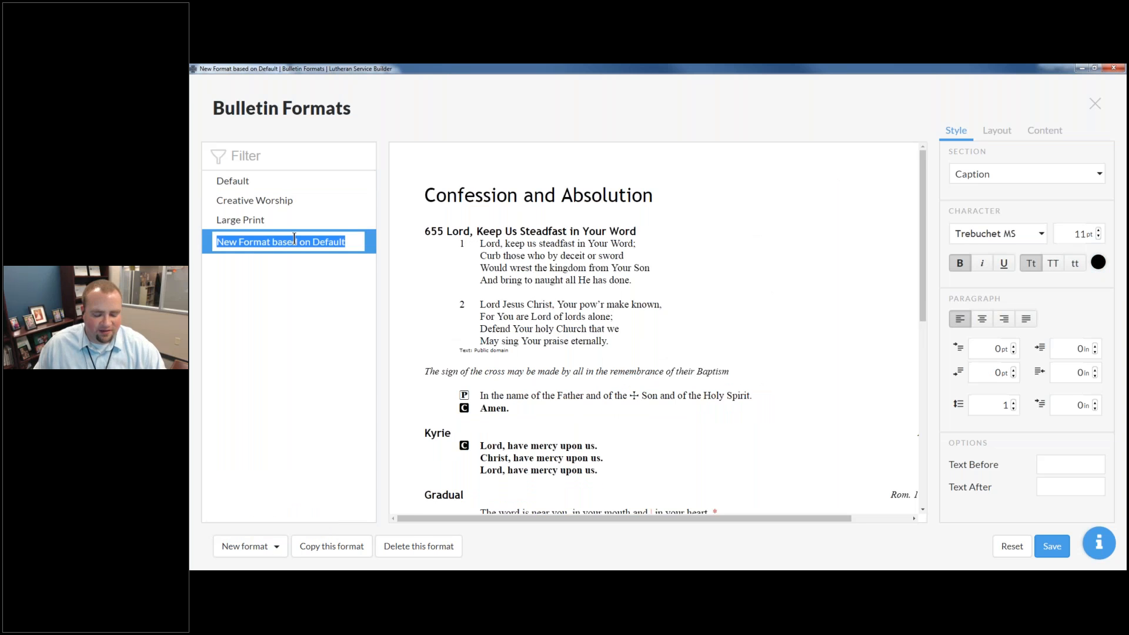
type("Old Default (Old")
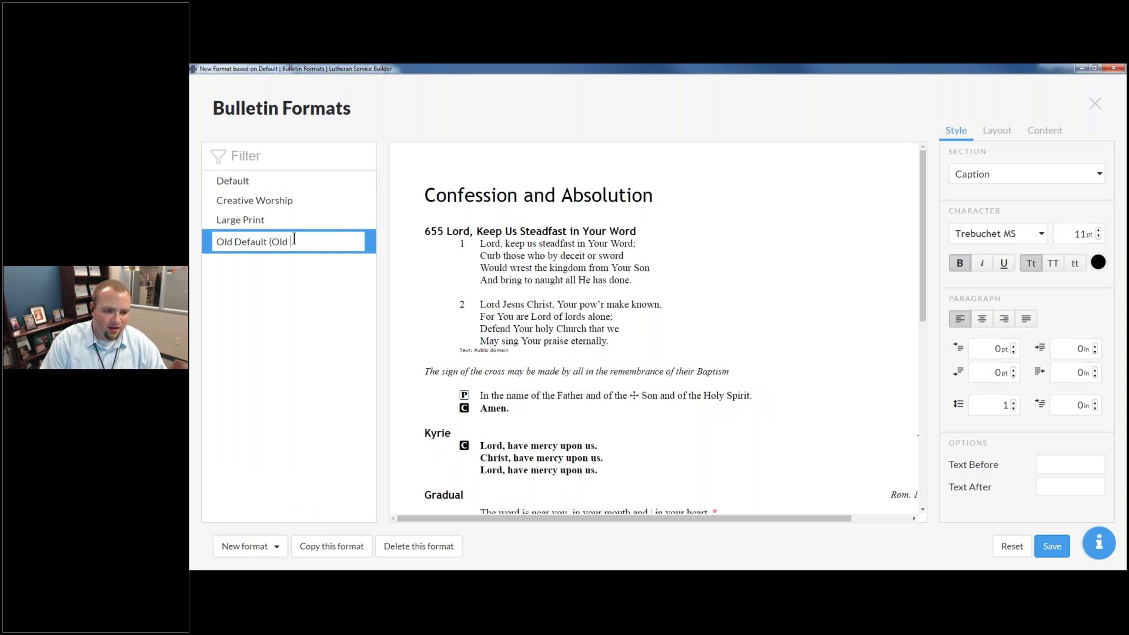
key("BackSpace")
key("BackSpace")
key("BackSpace")
type("ut of the Box)")
key("Return")
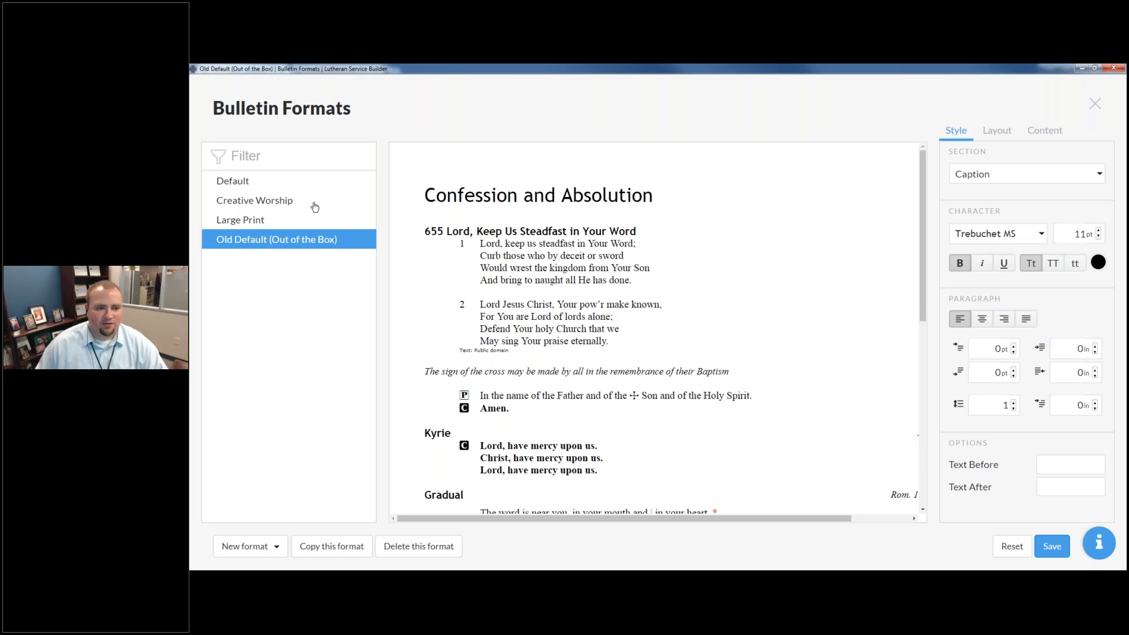
Compare the previews of the Default, Creative Worship, Large Print and Old Default formats, and return to the service bulletin.
left_click(330, 183)
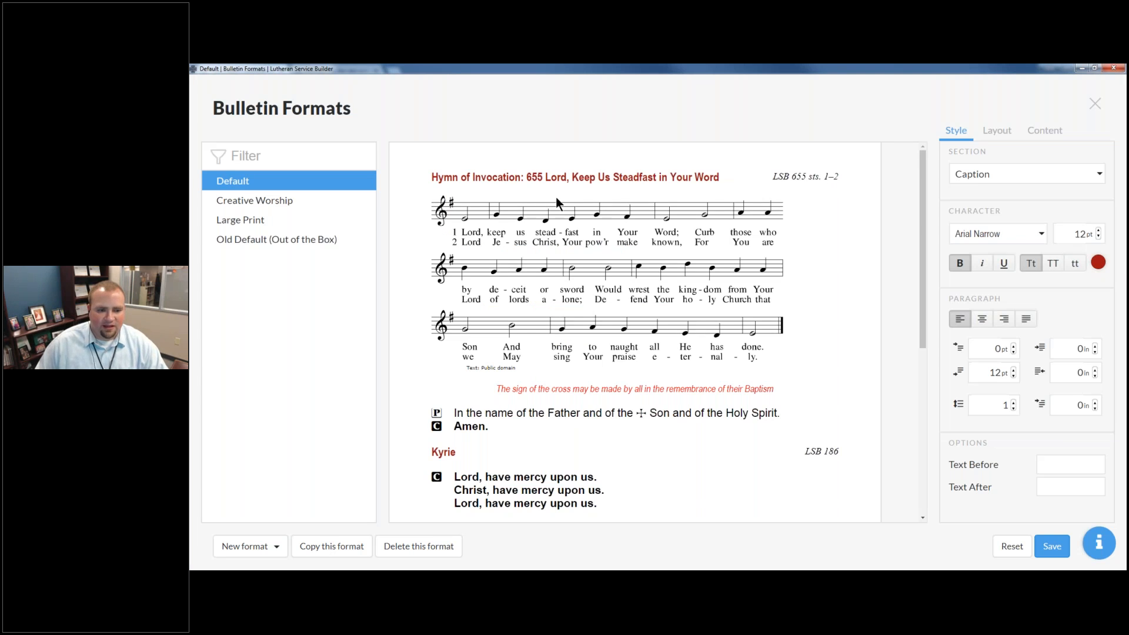
left_click(306, 205)
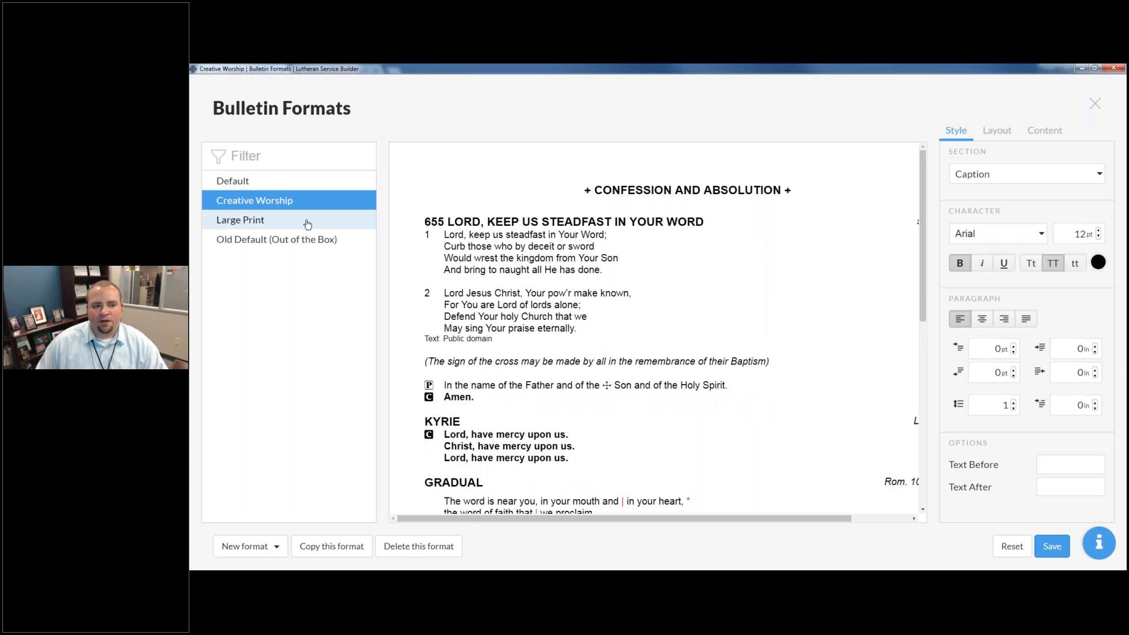
left_click(312, 220)
left_click(302, 239)
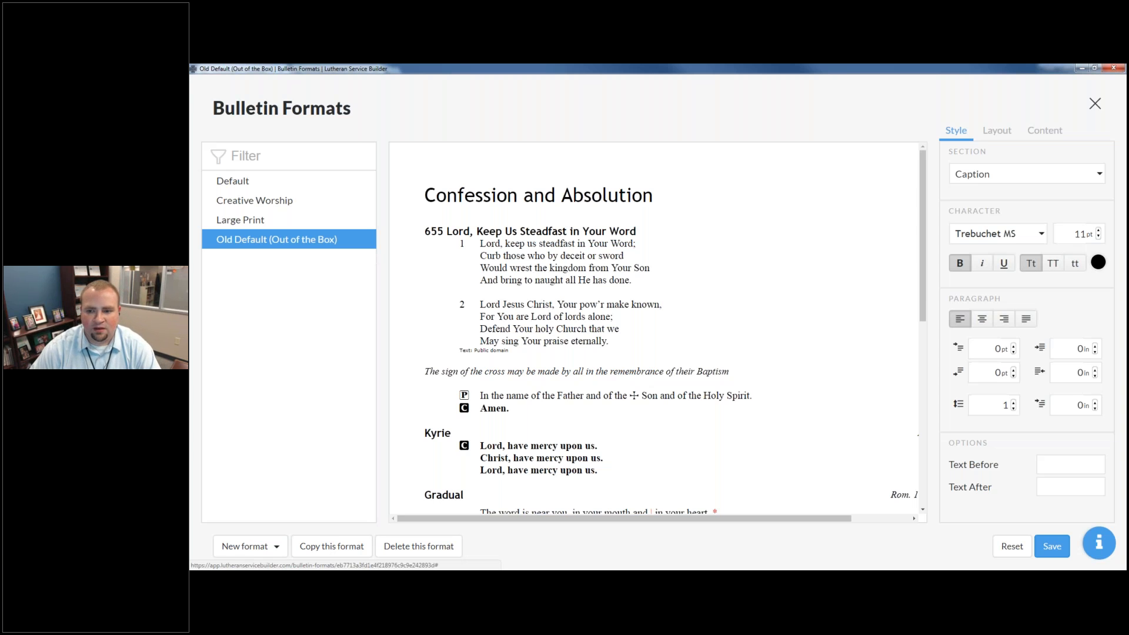
left_click(1095, 104)
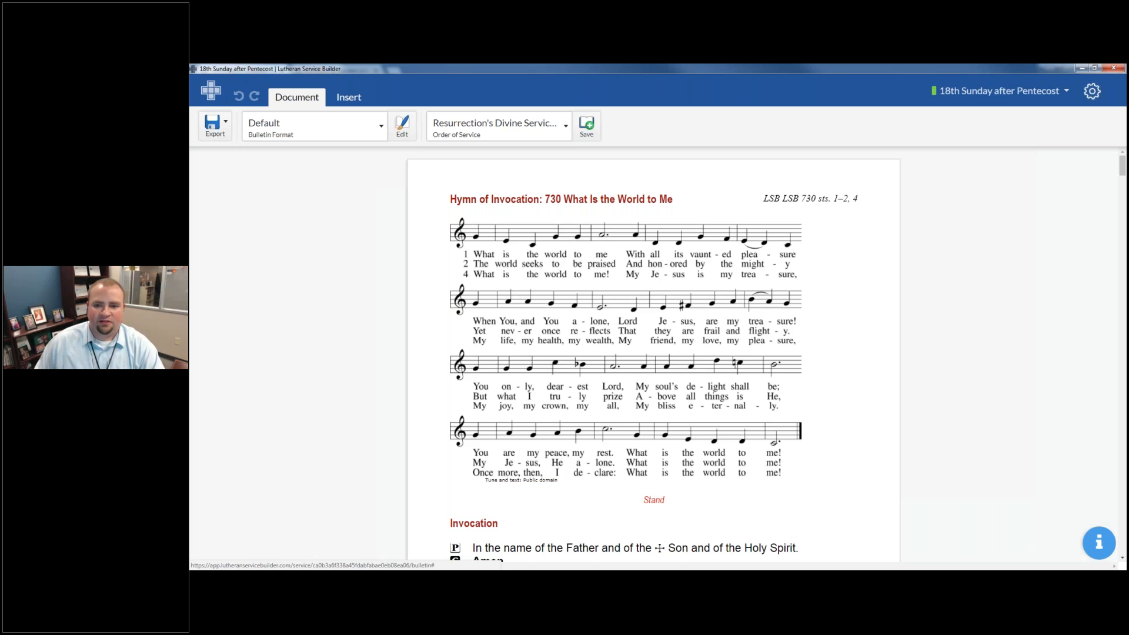
Remove the duplicate "LSB" from the subcaption of the Hymn of Invocation, 730 What Is the World to Me.
scroll(764, 235, "down", 6)
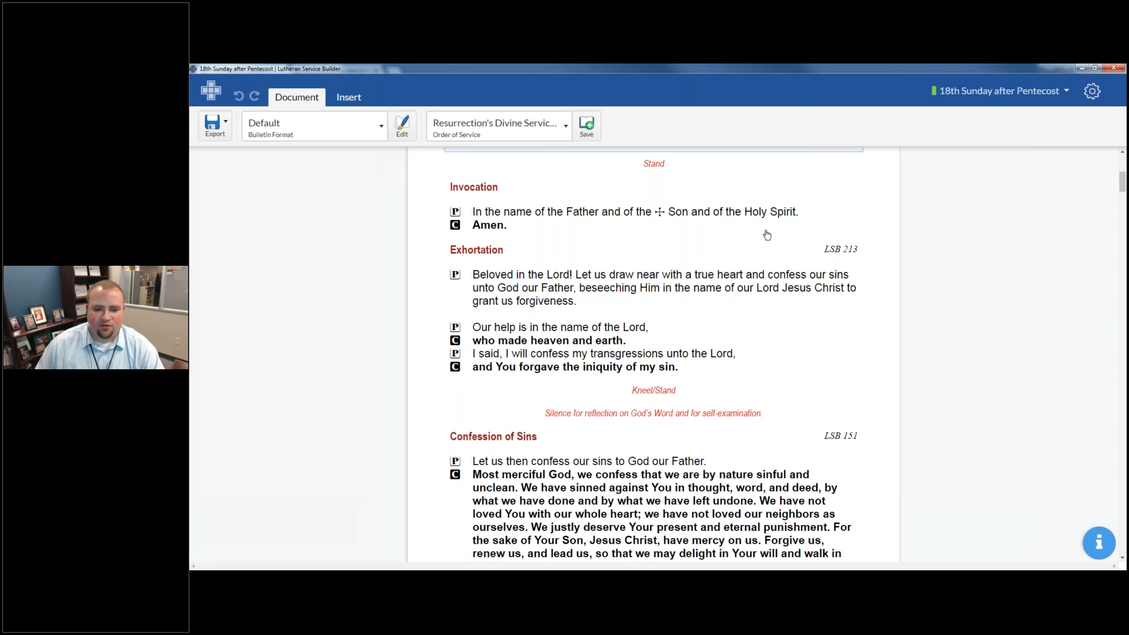
scroll(767, 234, "down", 5)
scroll(770, 232, "up", 10)
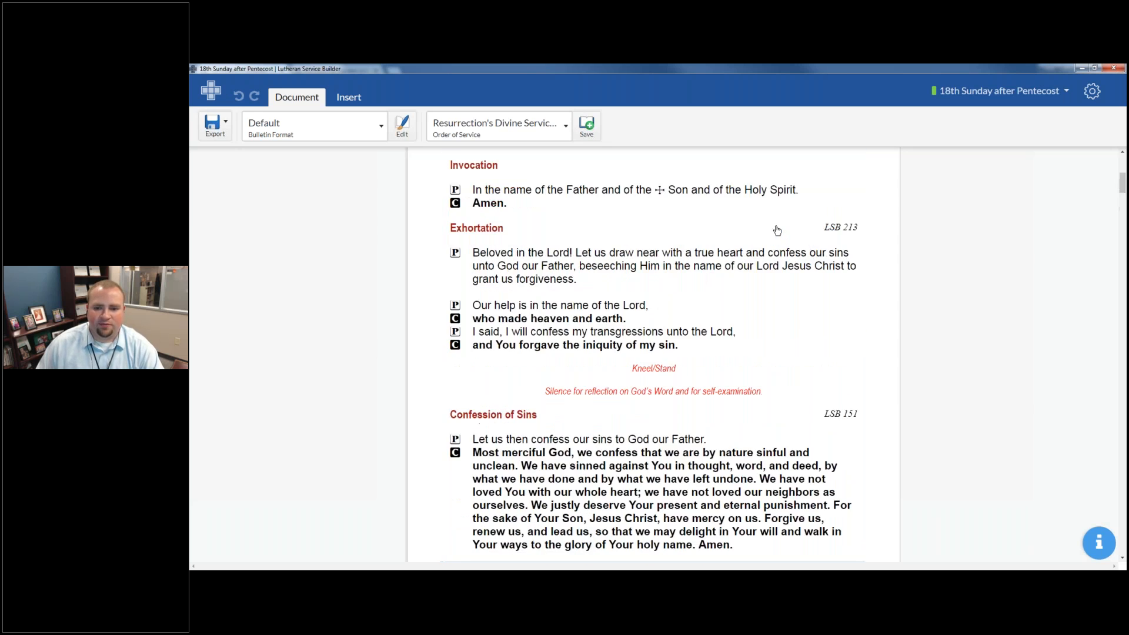
scroll(773, 230, "up", 1)
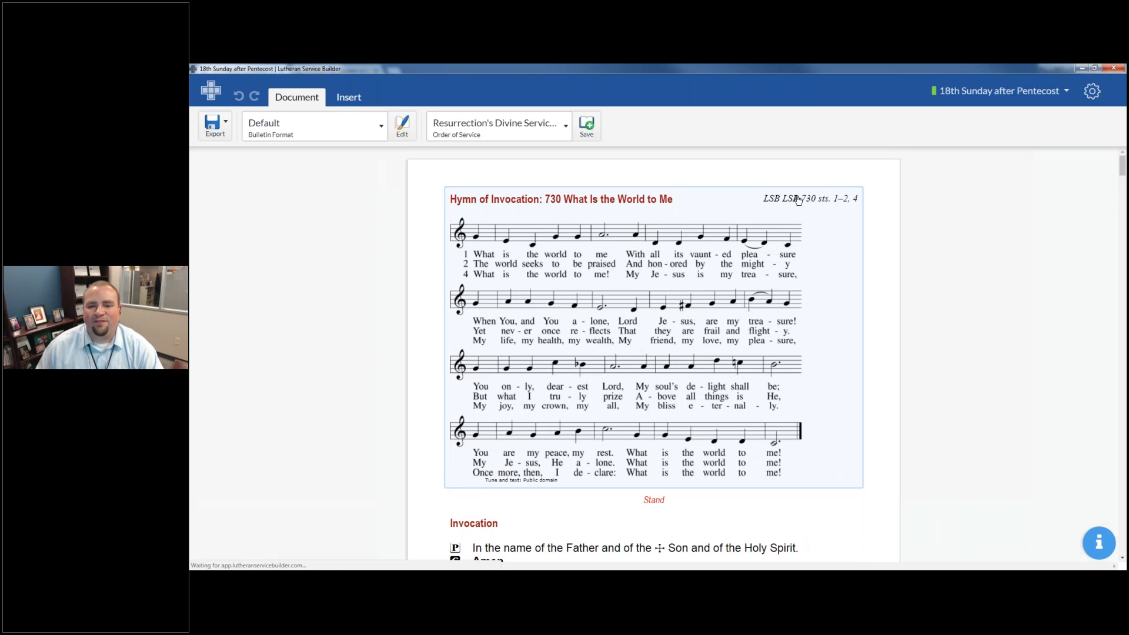
left_click(798, 200)
key("BackSpace")
key("BackSpace")
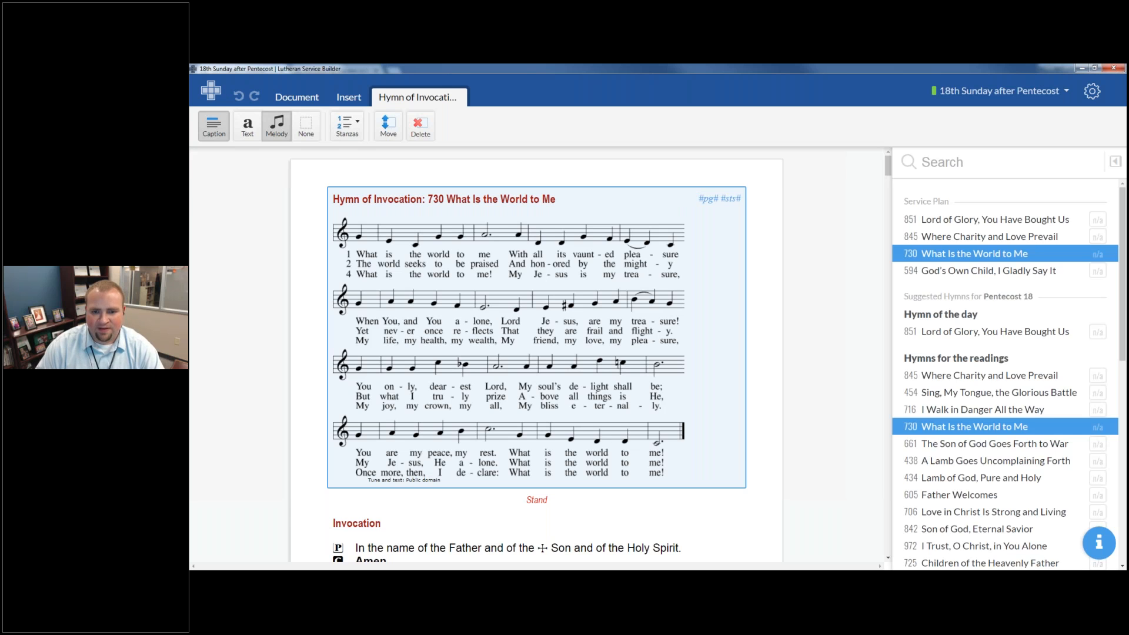
left_click(775, 245)
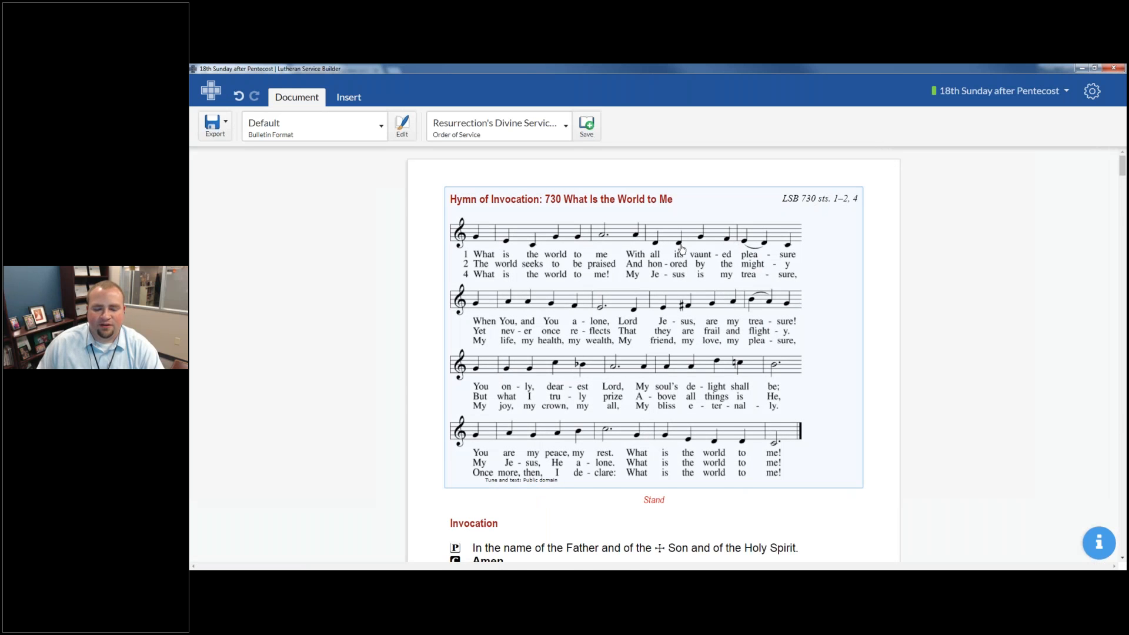
Look over the bulletin's service elements and export the bulletin as a .docx (Microsoft Word) file.
scroll(681, 248, "down", 15)
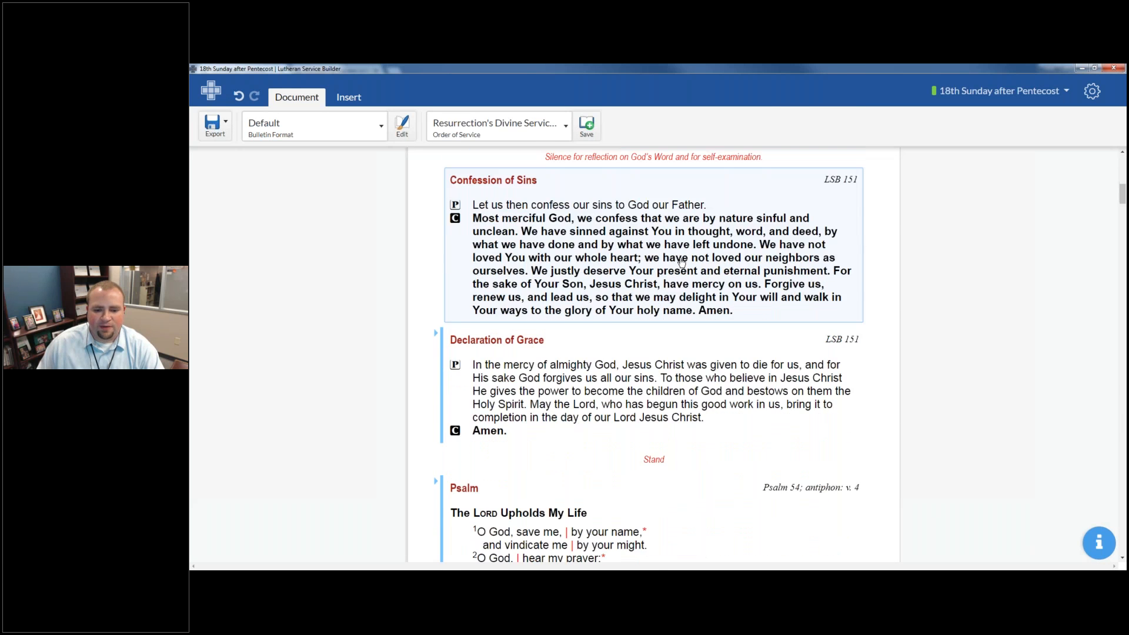
scroll(680, 267, "down", 10)
scroll(670, 297, "up", 11)
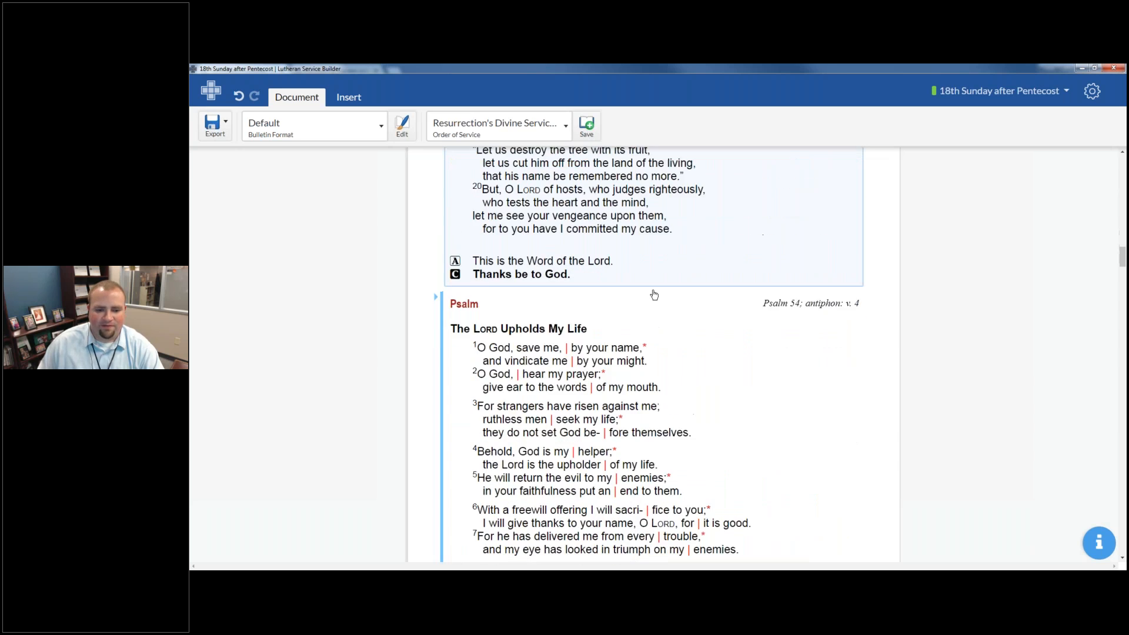
scroll(677, 310, "up", 15)
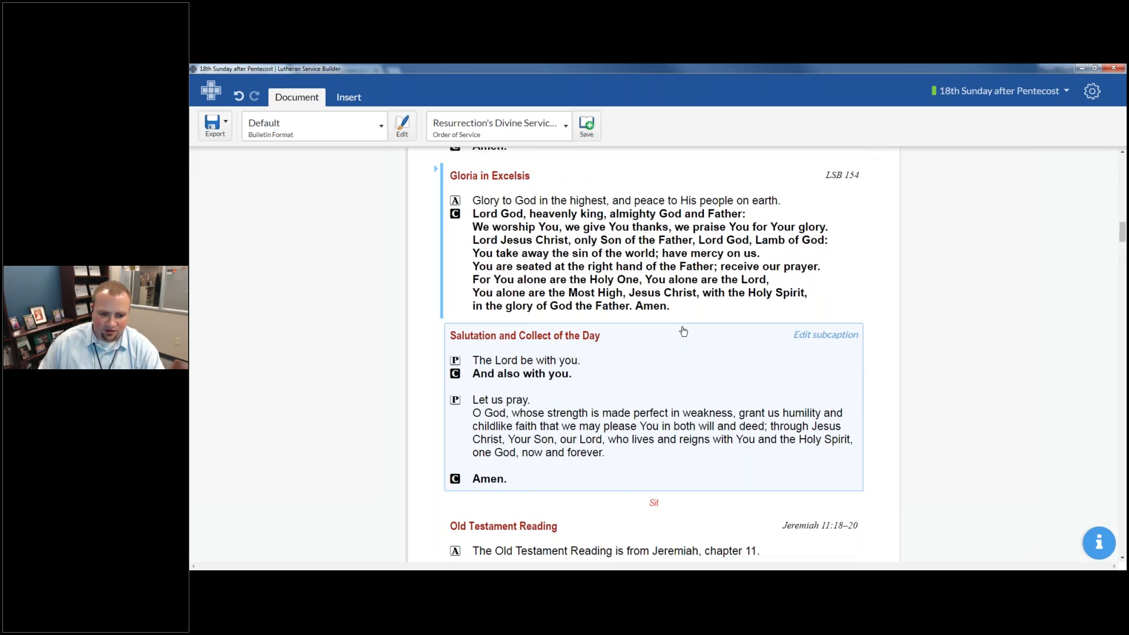
scroll(659, 313, "up", 6)
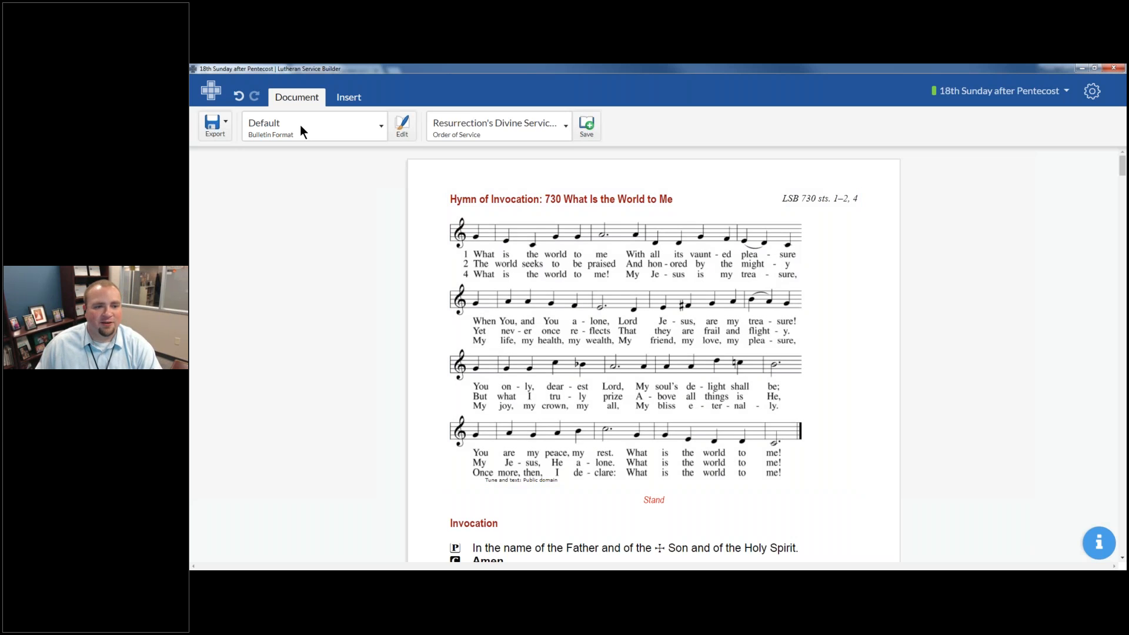
left_click(233, 137)
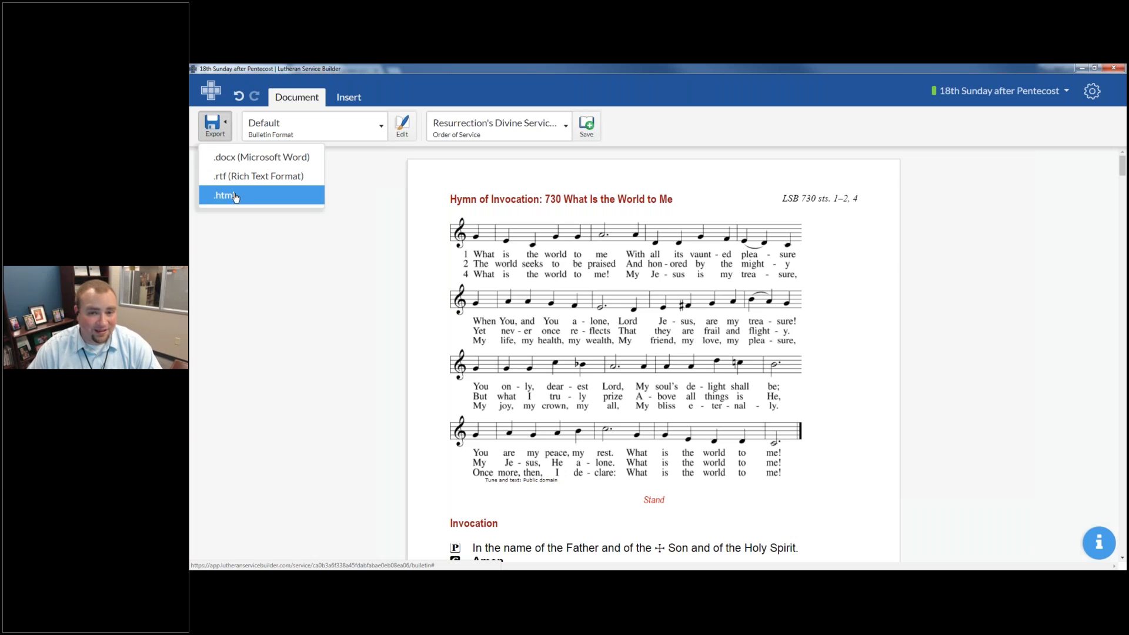
left_click(258, 160)
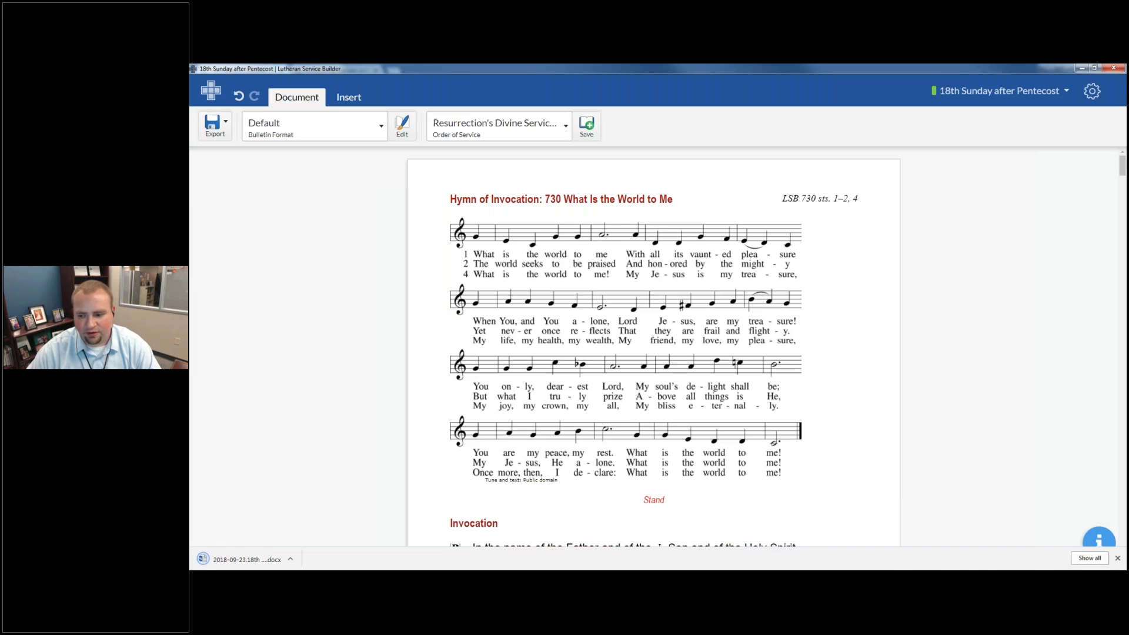
Open the exported .docx bulletin in Word with editing enabled and maximise its window.
left_click(248, 556)
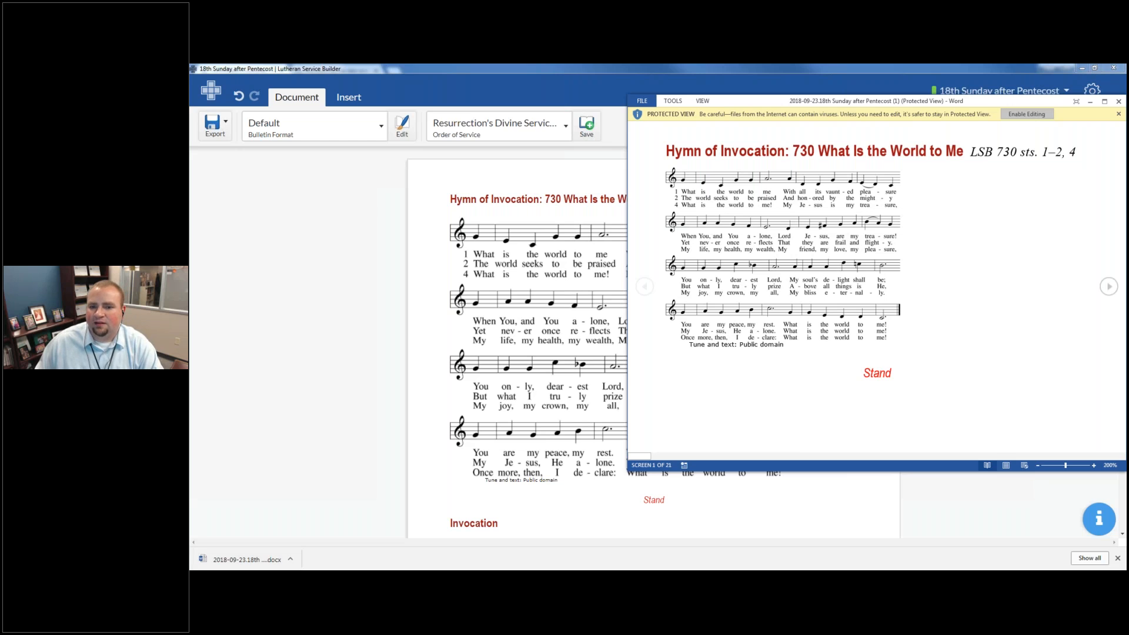
left_click(1027, 114)
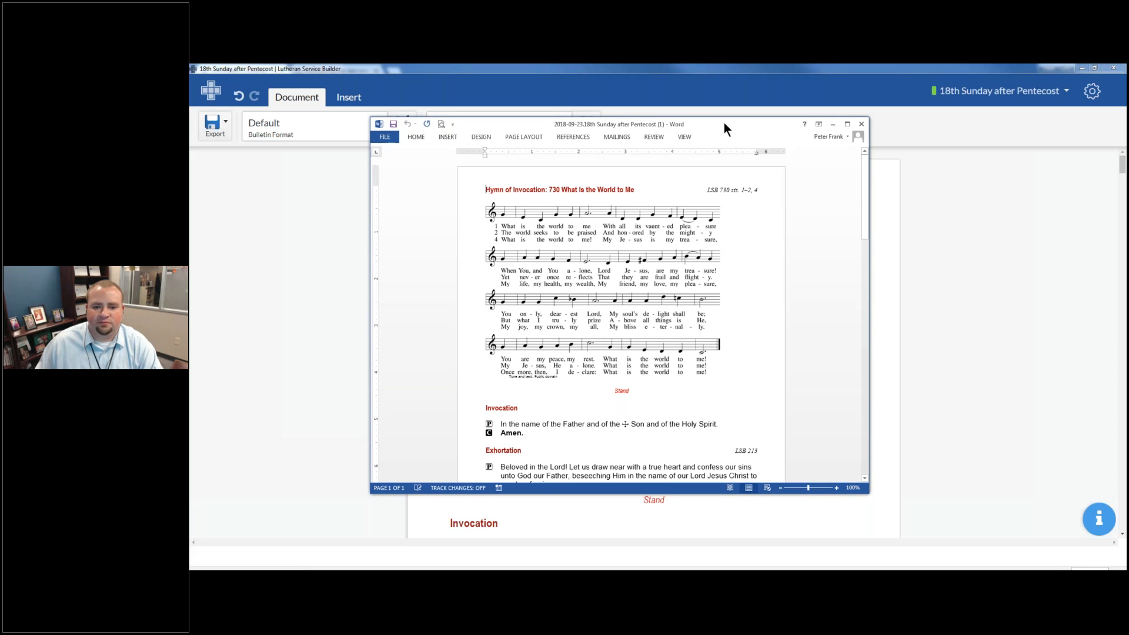
double_click(724, 122)
Examine the exported bulletin's formatting and page breaks from the Invocation through the hymn Lord of Glory, You Have Bought Us.
scroll(619, 269, "down", 7)
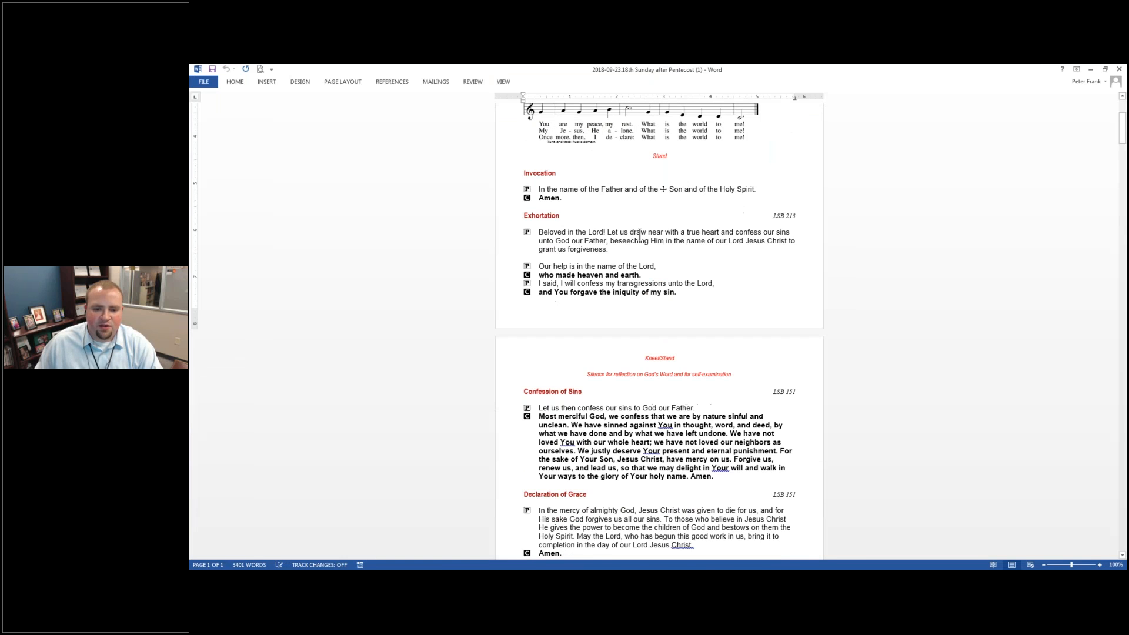
scroll(619, 269, "down", 8)
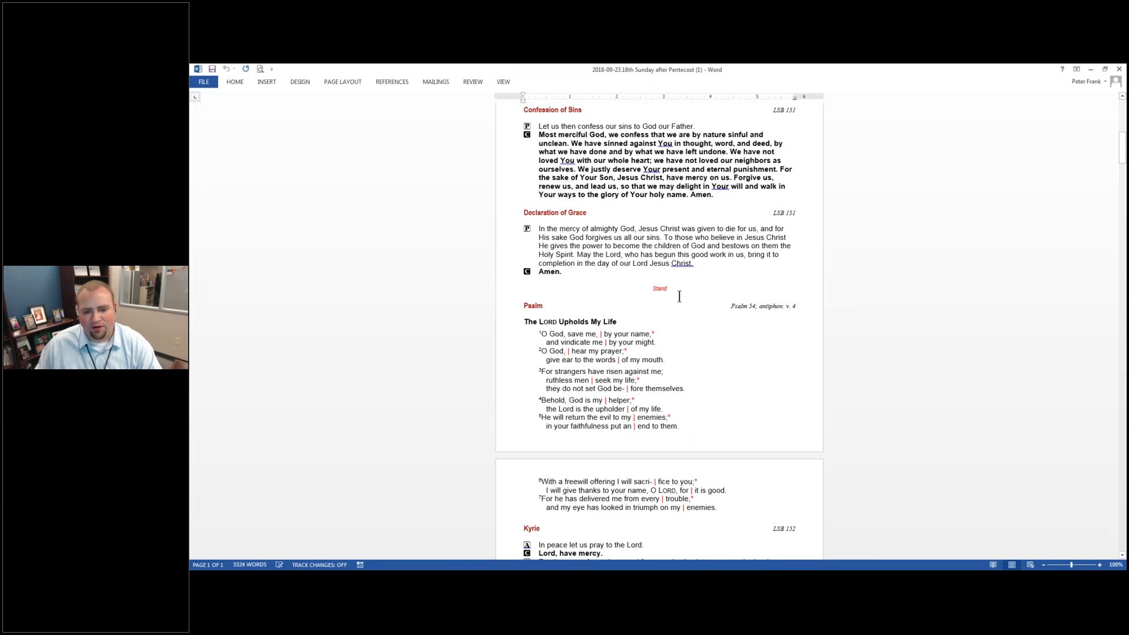
scroll(679, 296, "down", 8)
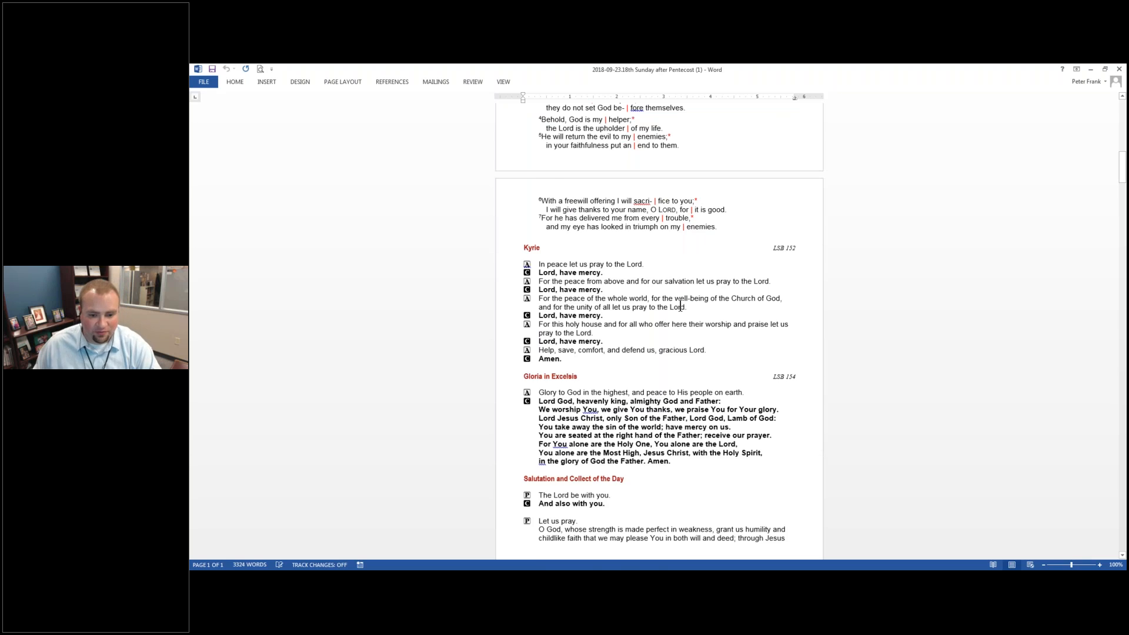
scroll(670, 299, "down", 6)
scroll(661, 300, "down", 5)
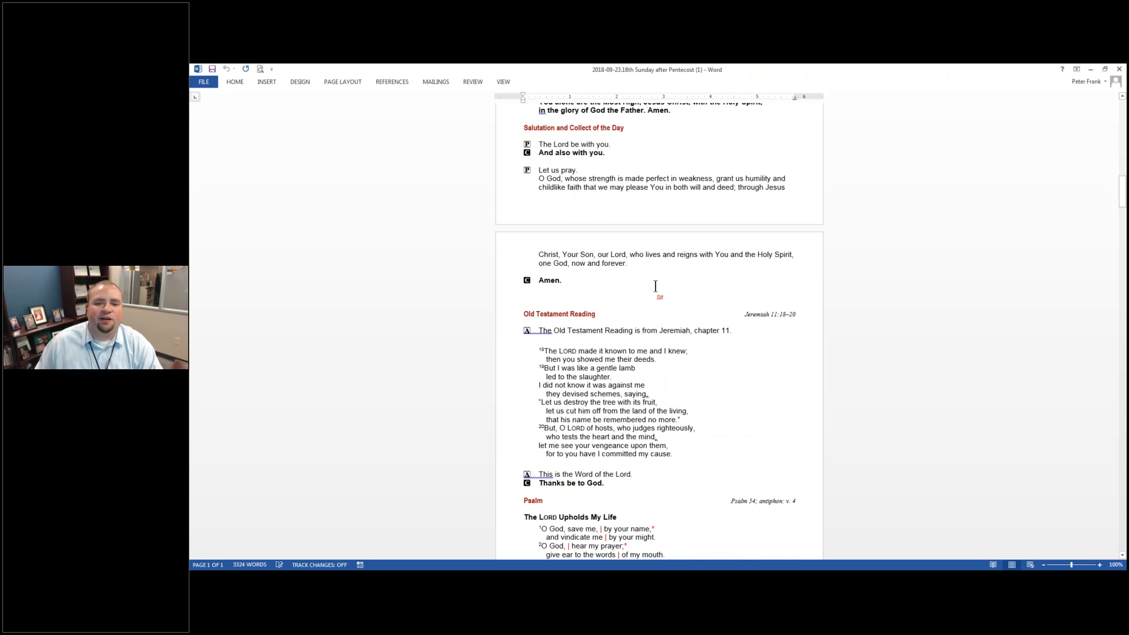
scroll(651, 301, "down", 10)
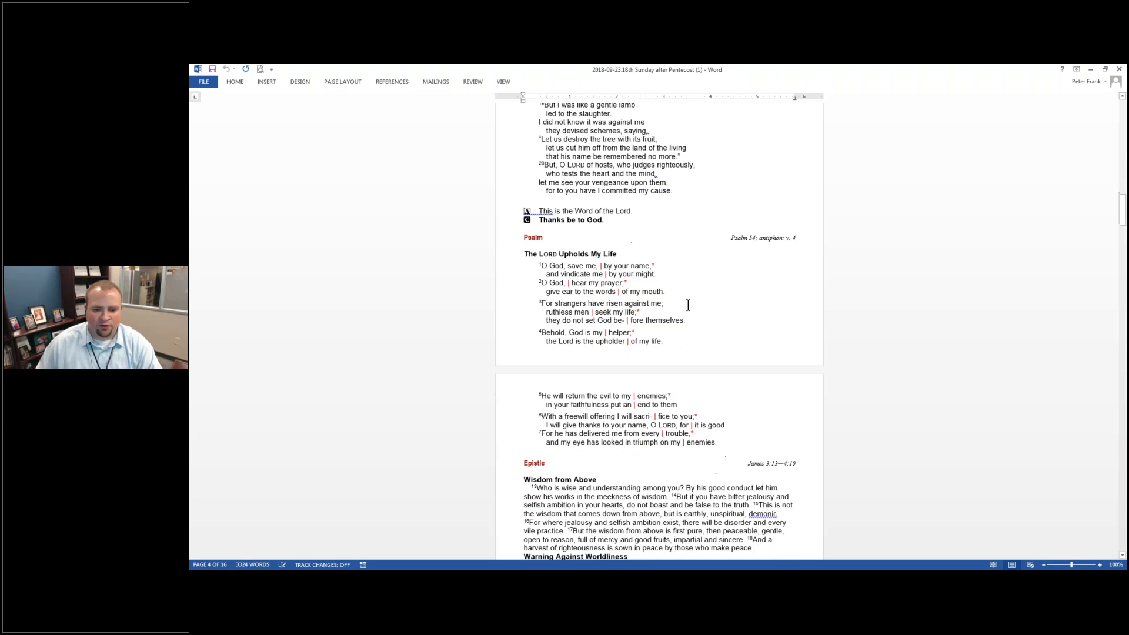
scroll(834, 380, "down", 3)
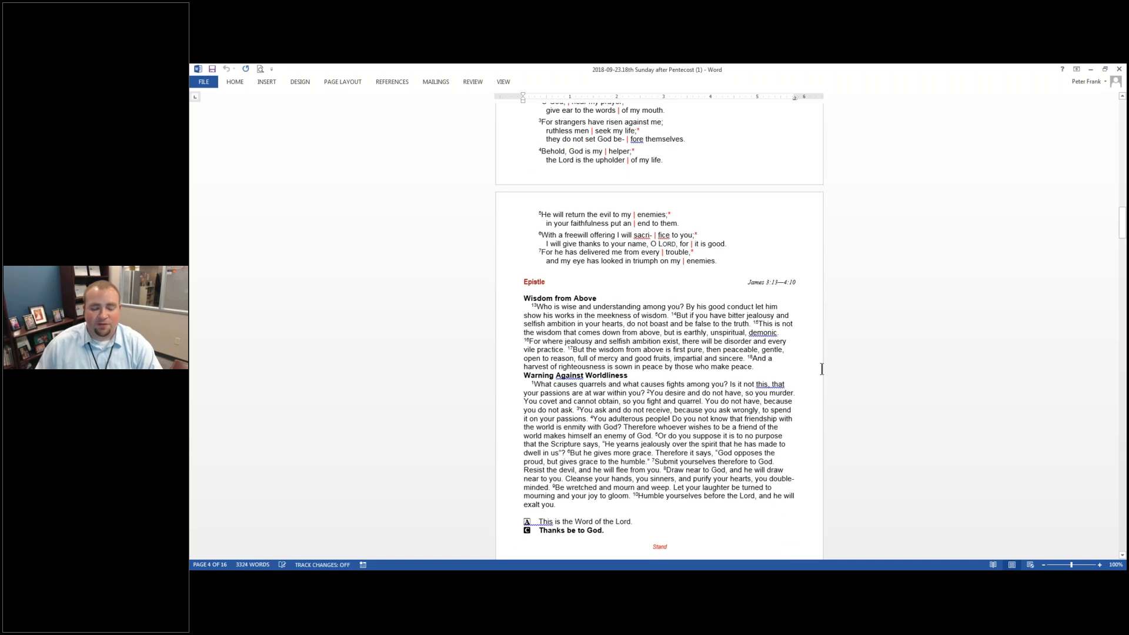
scroll(704, 329, "up", 1)
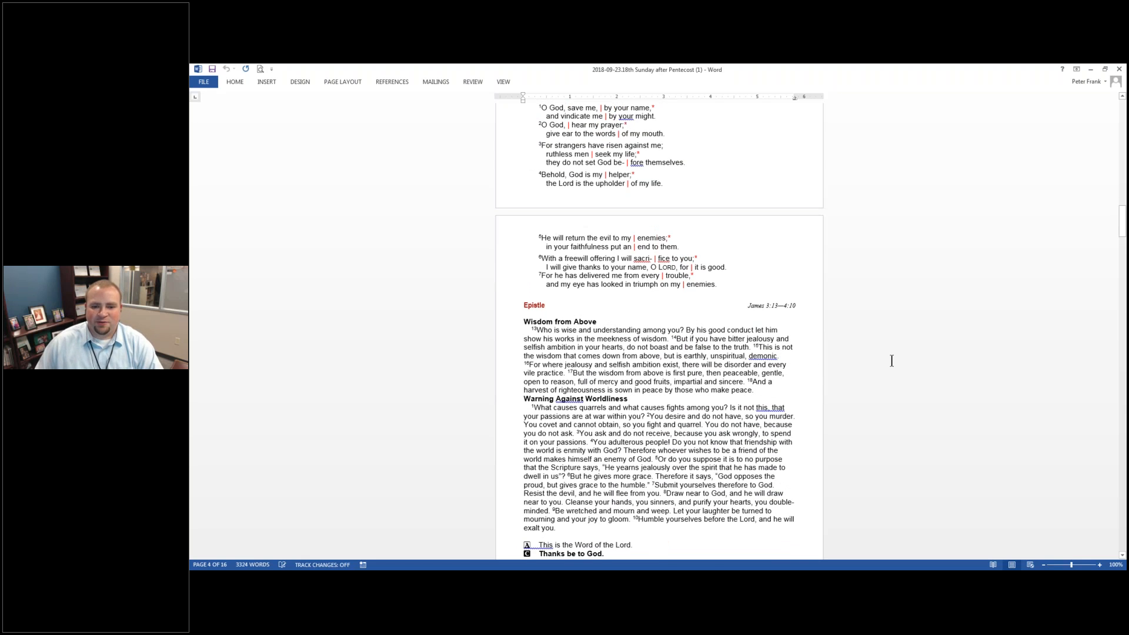
scroll(693, 328, "down", 12)
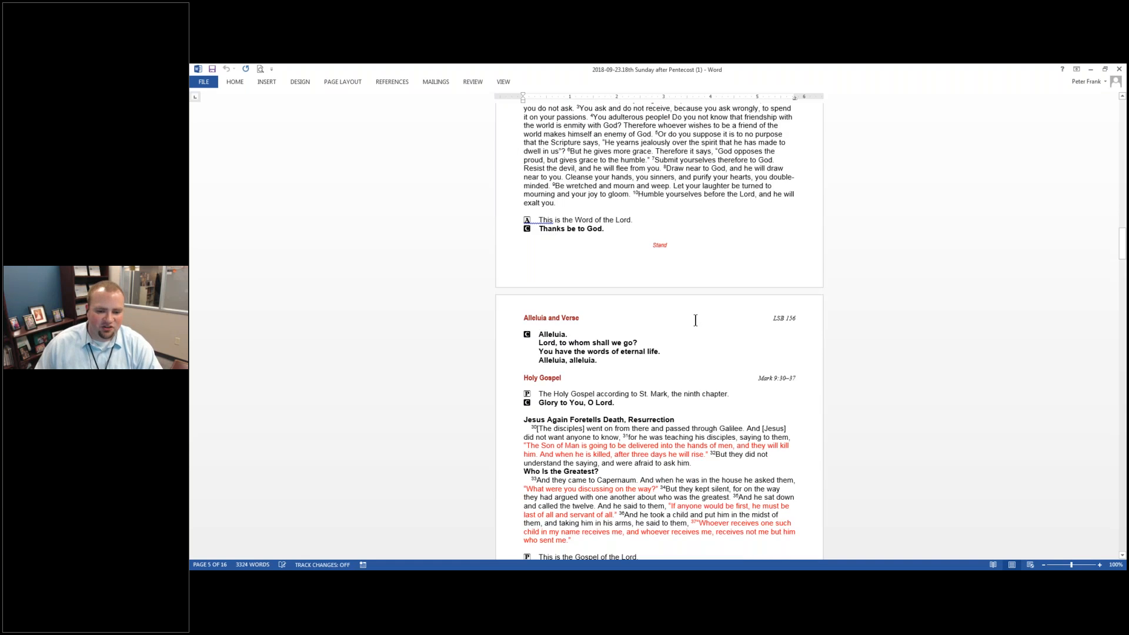
scroll(693, 320, "down", 9)
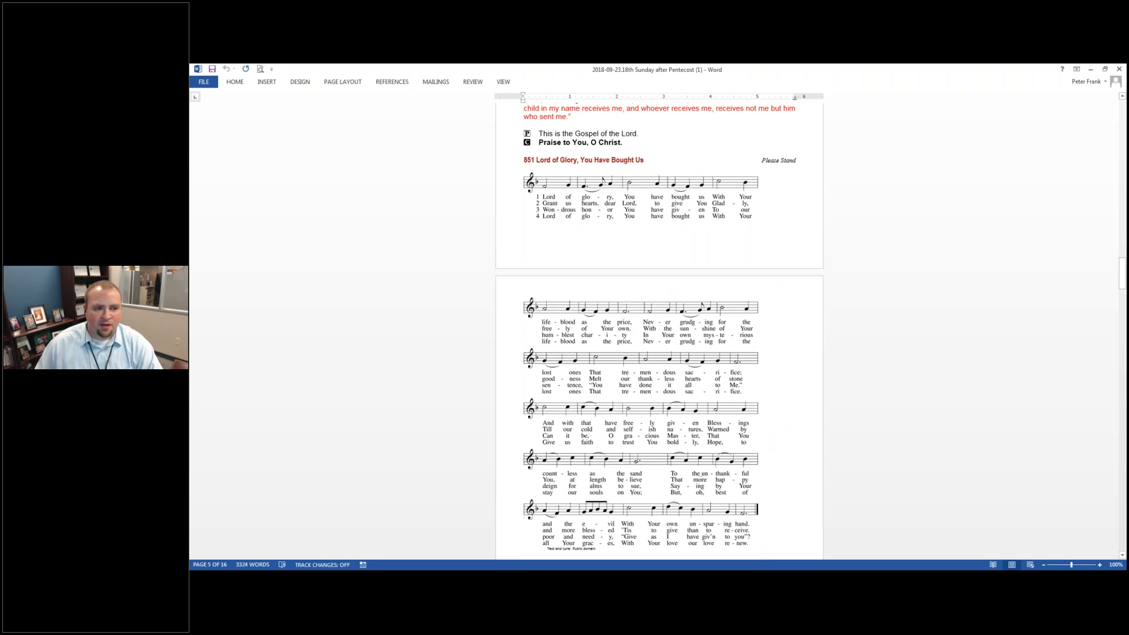
Check the bulletin's print preview and page setup for margins, orientation, paper and booklet settings, and return to its first page.
left_click(196, 83)
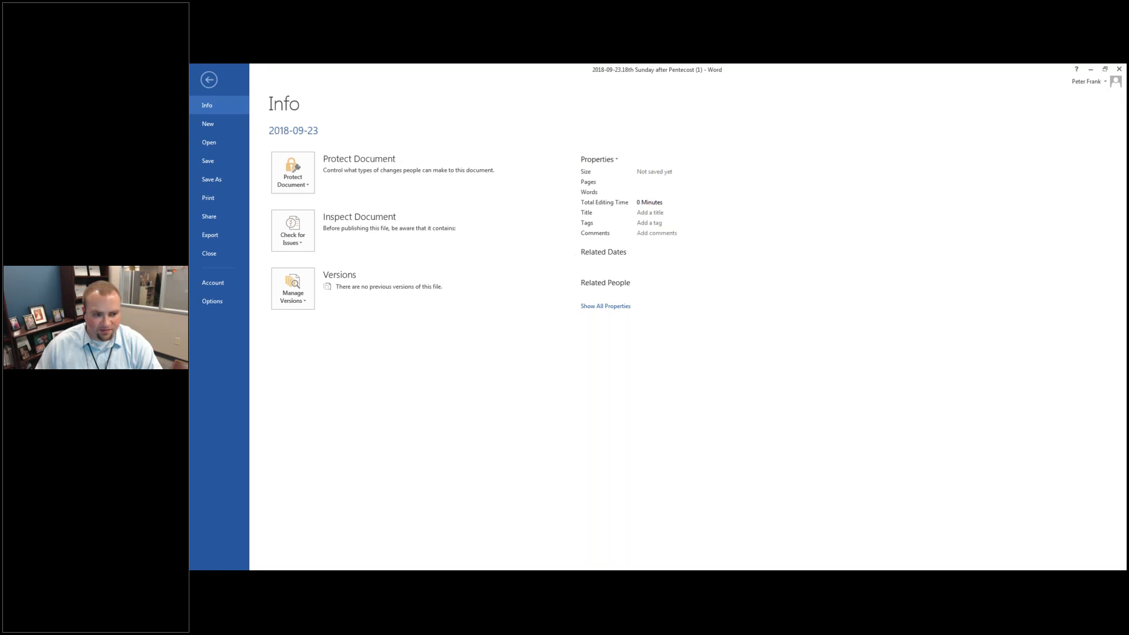
left_click(225, 195)
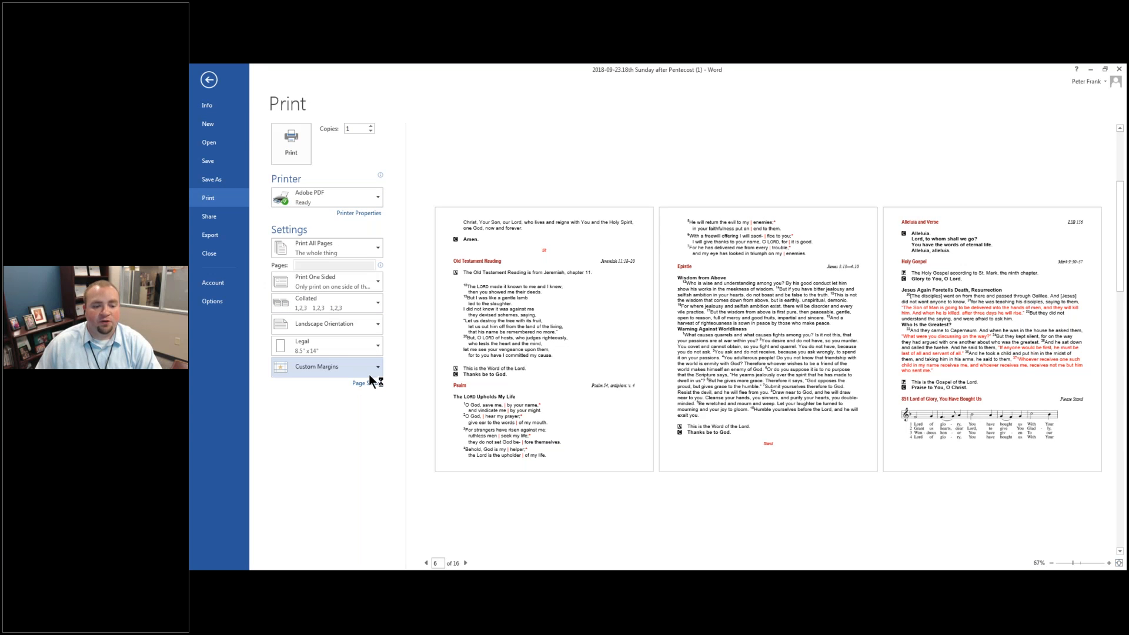
left_click(359, 384)
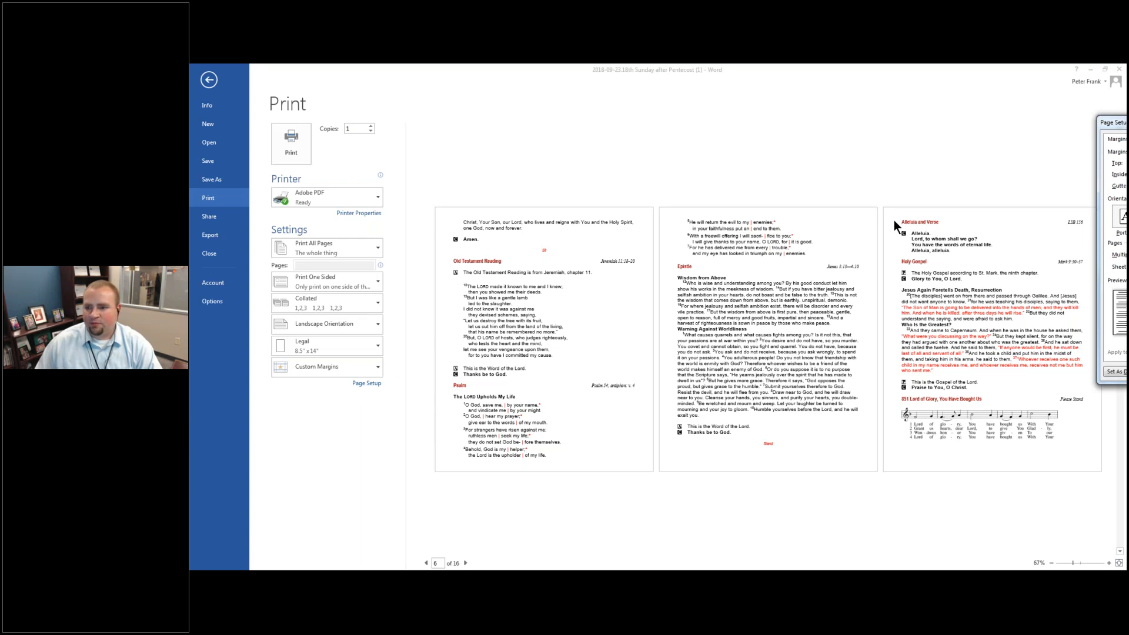
left_click_drag(1113, 122, 746, 141)
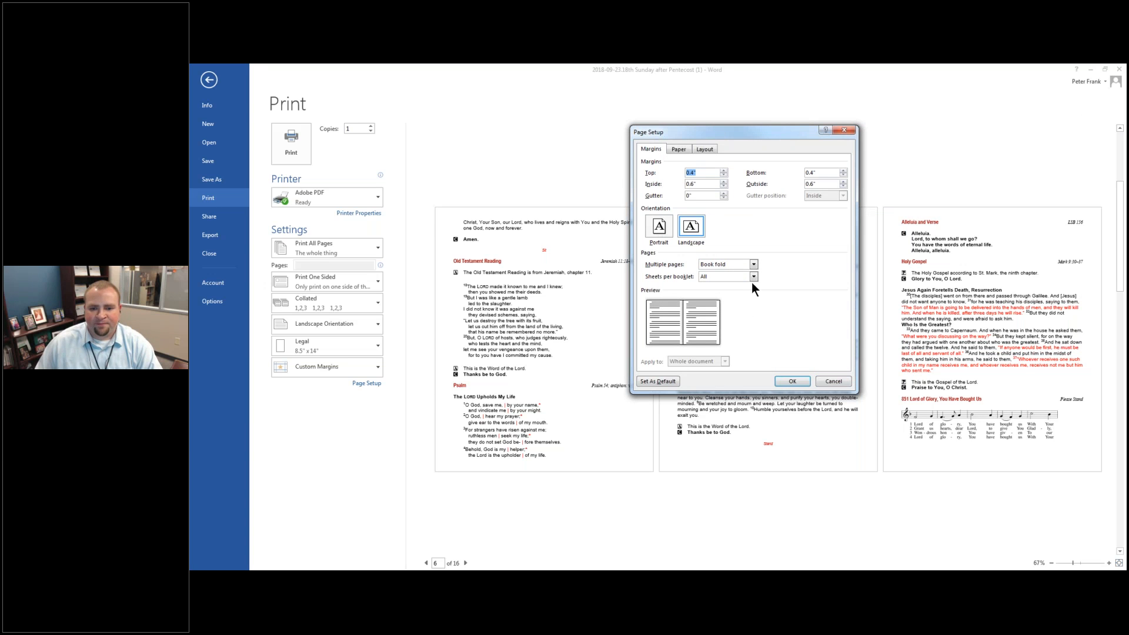
left_click(791, 381)
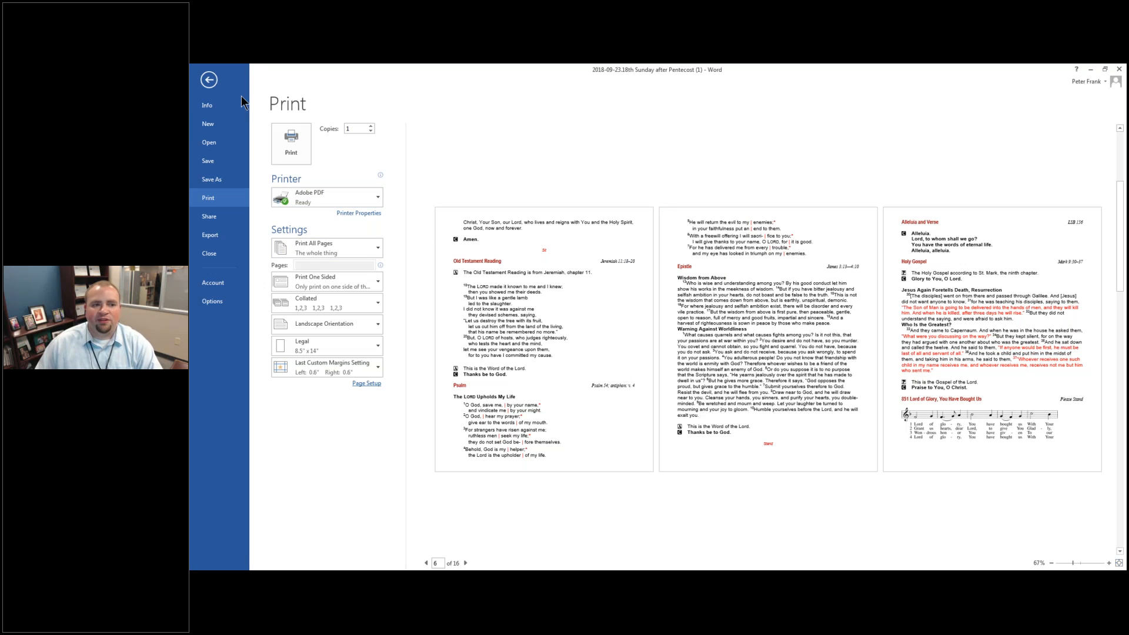
left_click(208, 80)
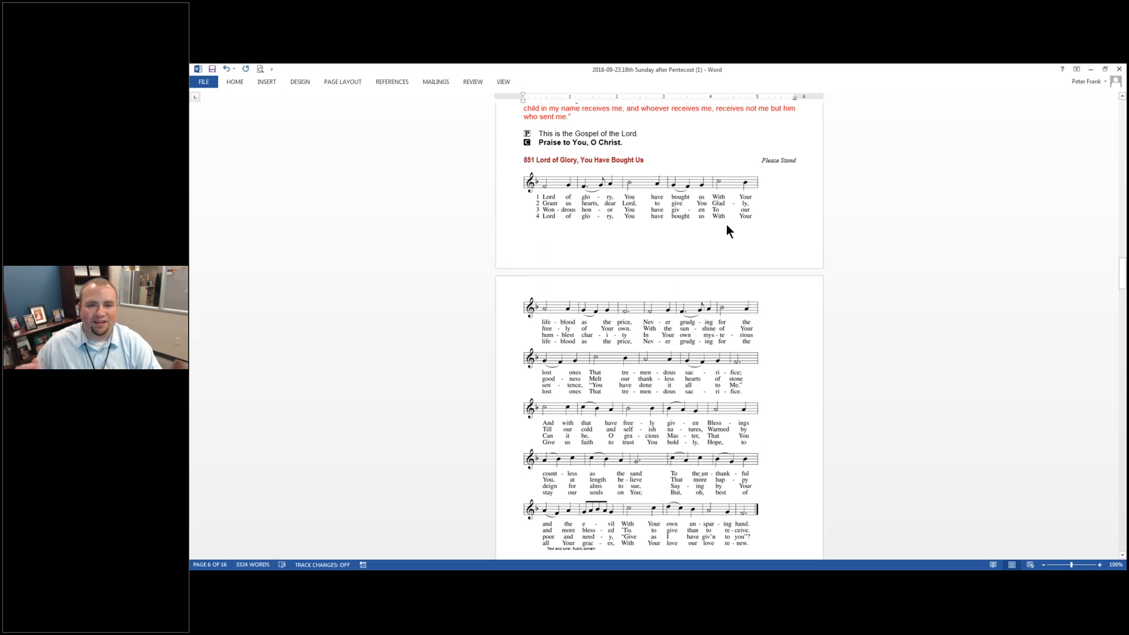
scroll(659, 329, "up", 9)
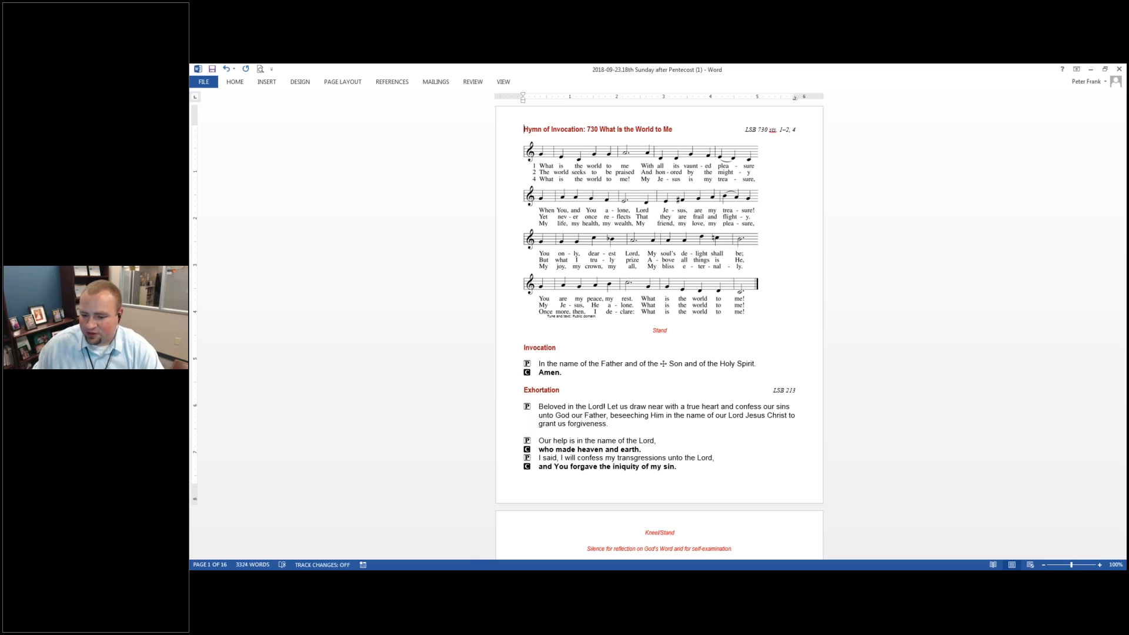
Switch to Lutheran Service Builder and start planning the Pentecost 22 service on October 21, 2018.
left_click(712, 577)
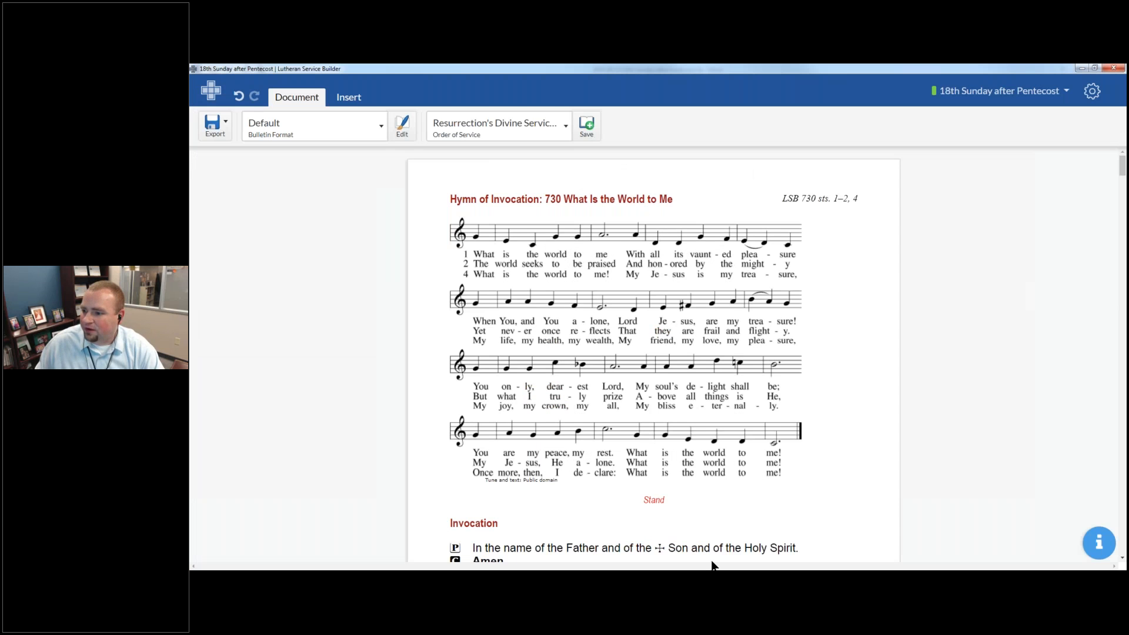
left_click(210, 92)
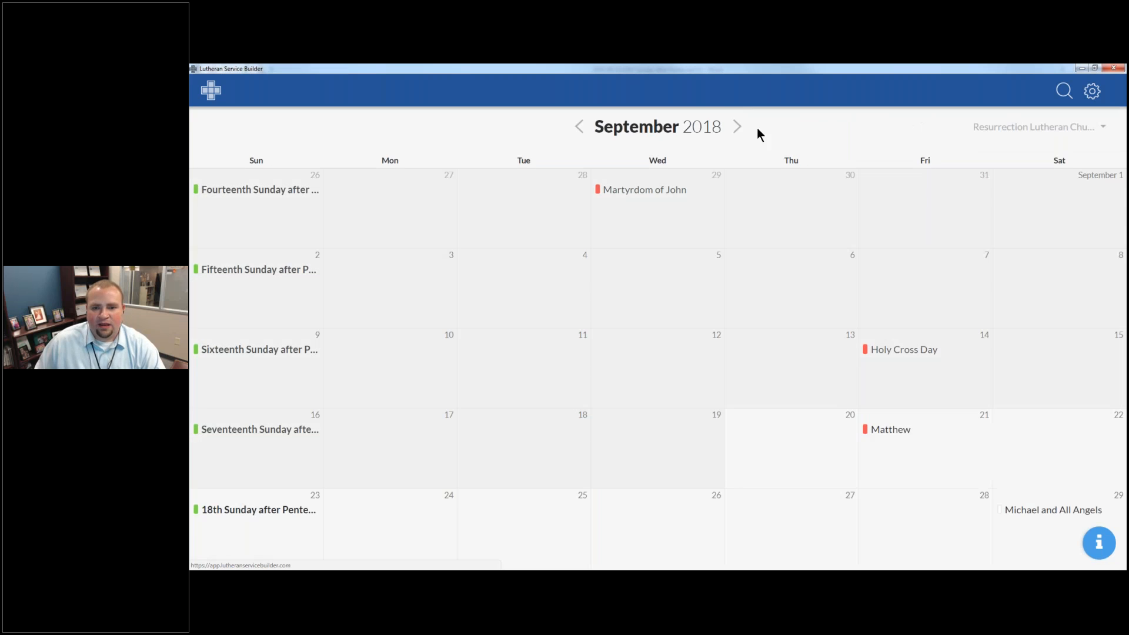
left_click(738, 127)
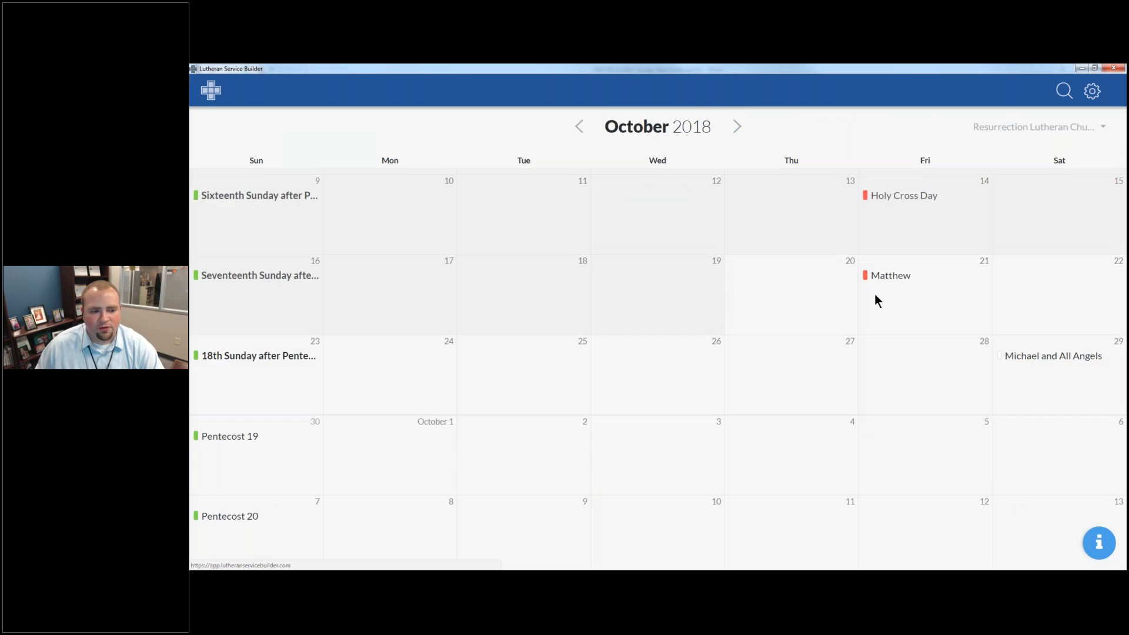
left_click(206, 430)
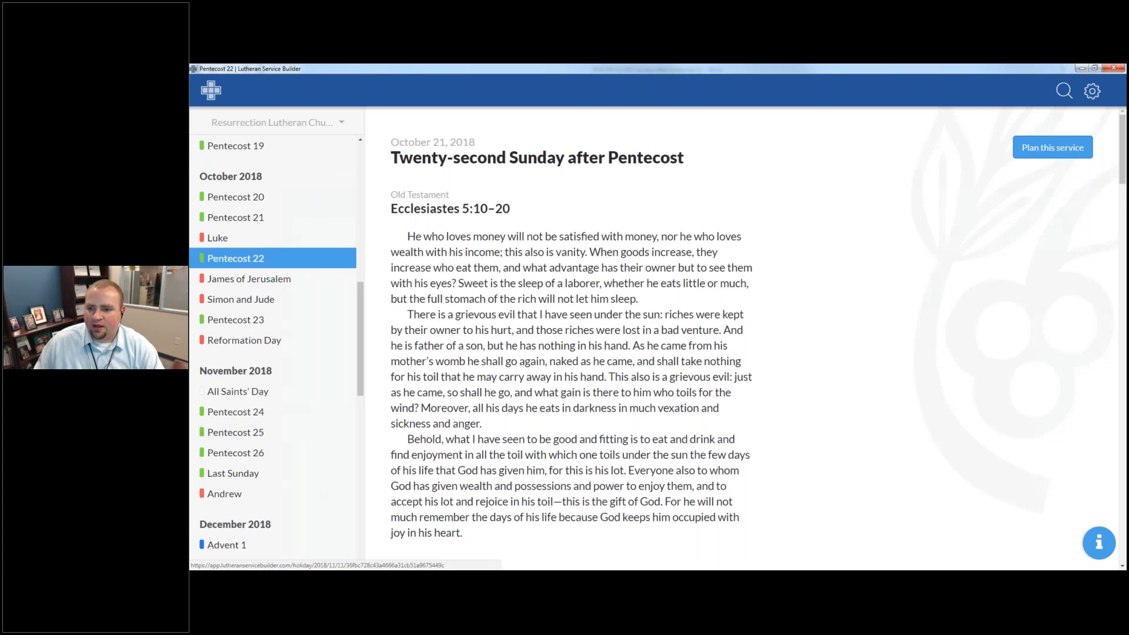
left_click(1081, 136)
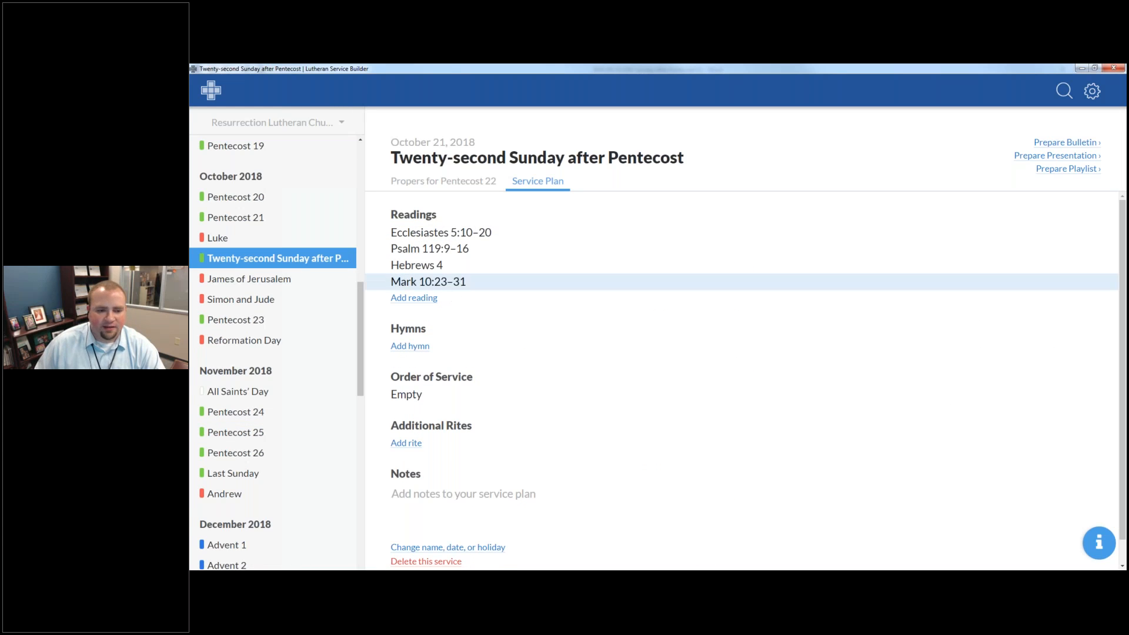
Assign the custom order of service "Resurrection's Divine Service, Setting One" to the Twenty-second Sunday after Pentecost.
left_click(419, 392)
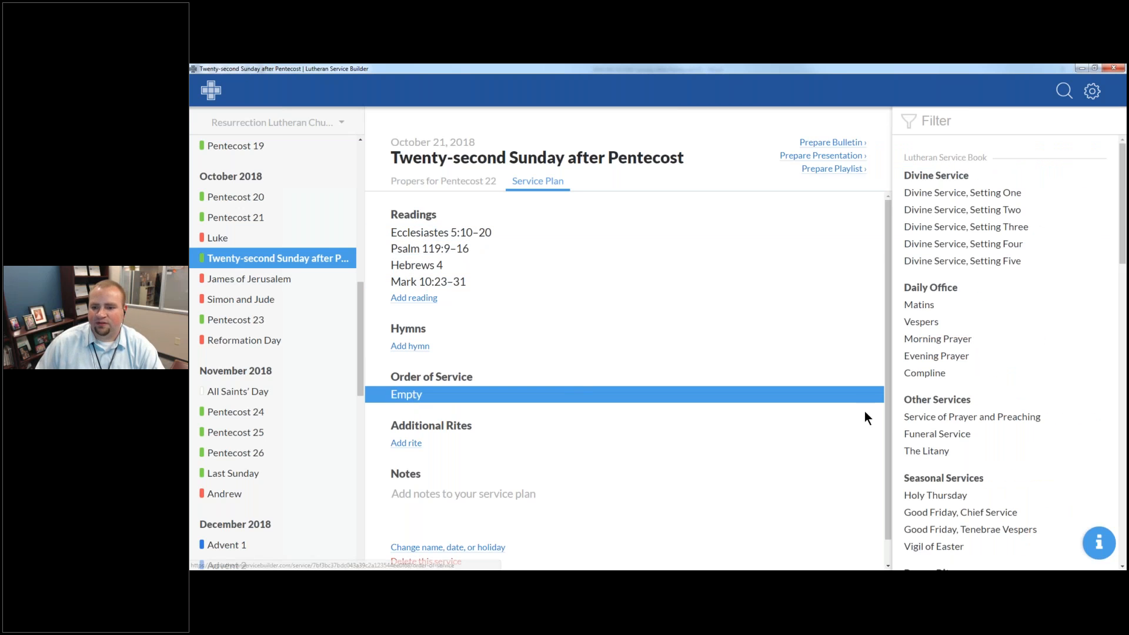
scroll(1007, 389, "down", 7)
scroll(1005, 389, "down", 10)
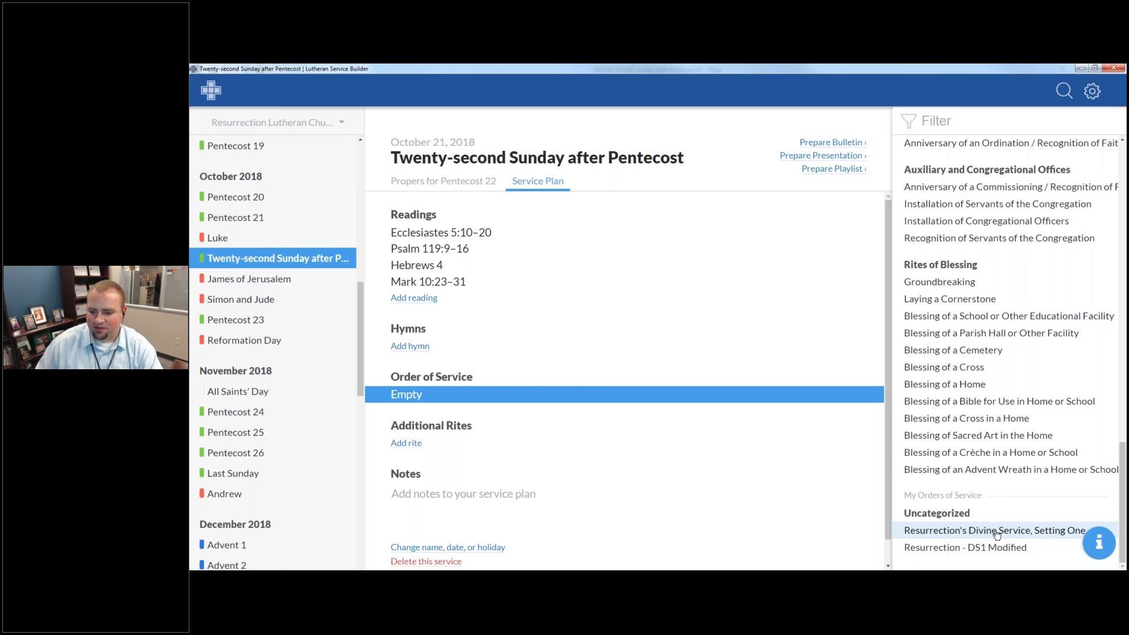
left_click(997, 532)
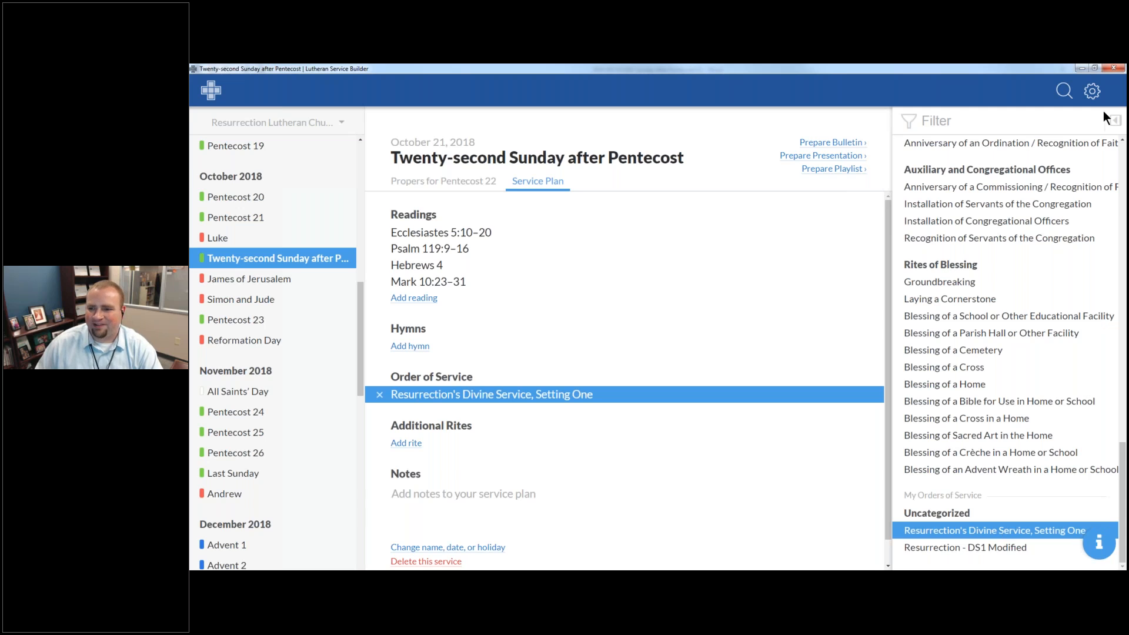
Prepare the bulletin for the Twenty-second Sunday after Pentecost and look through its liturgy and propers.
left_click(845, 146)
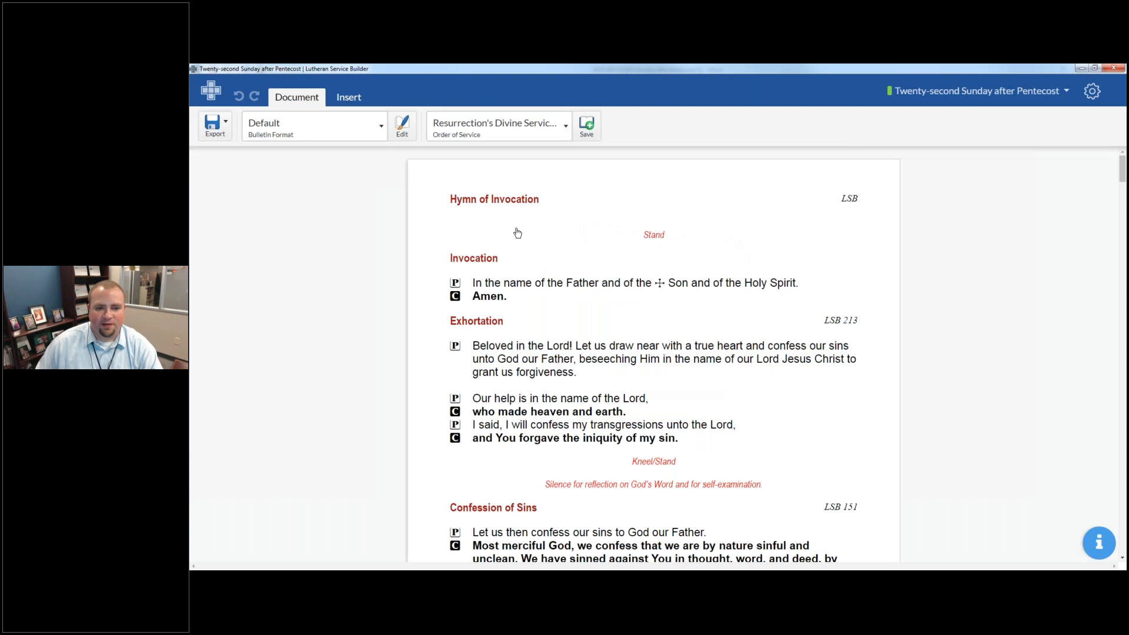
scroll(729, 312, "down", 3)
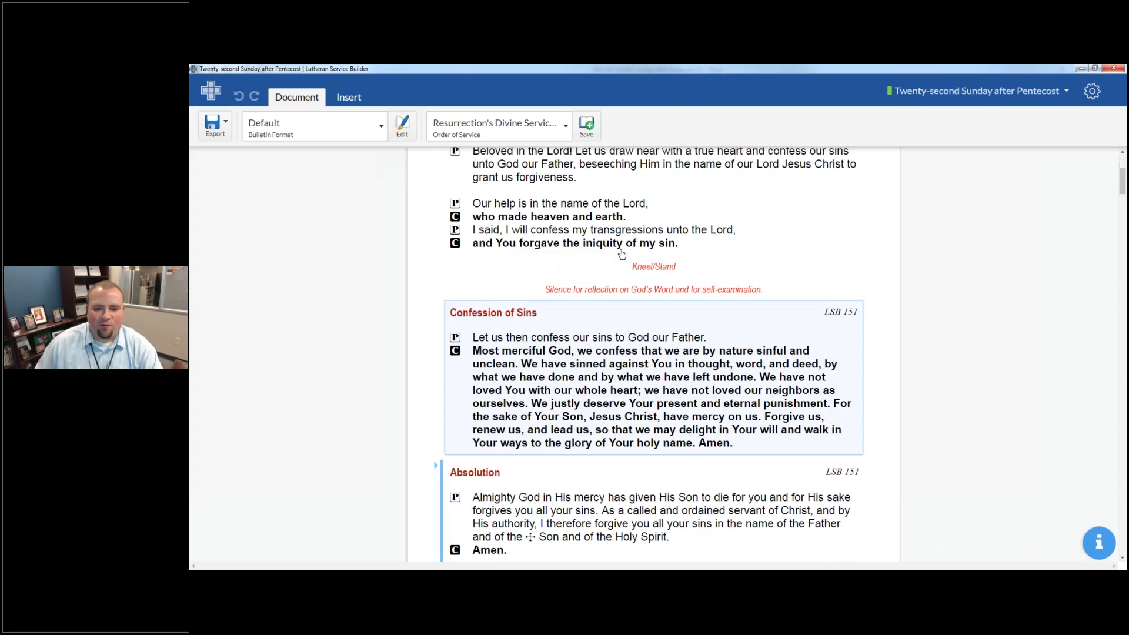
scroll(843, 352, "down", 7)
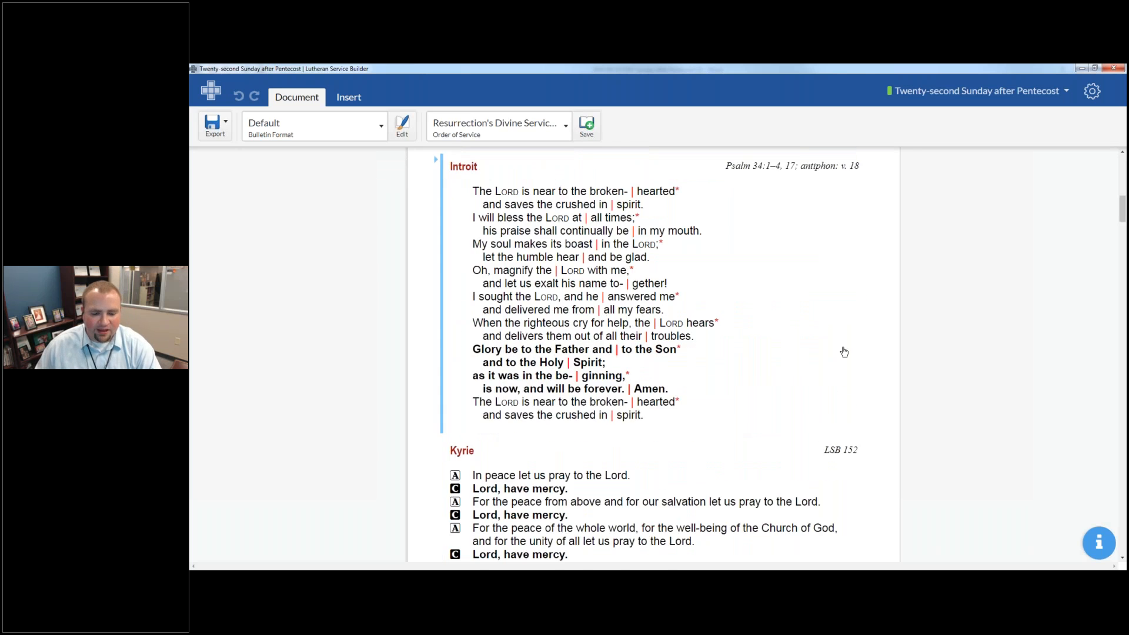
scroll(844, 354, "down", 9)
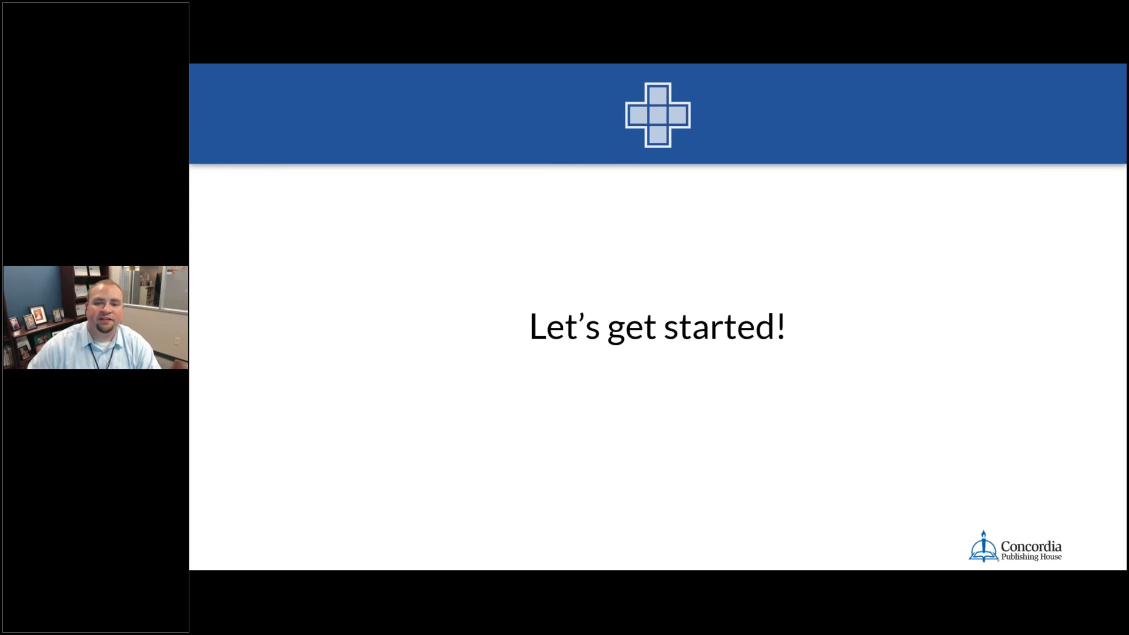
key("Right")
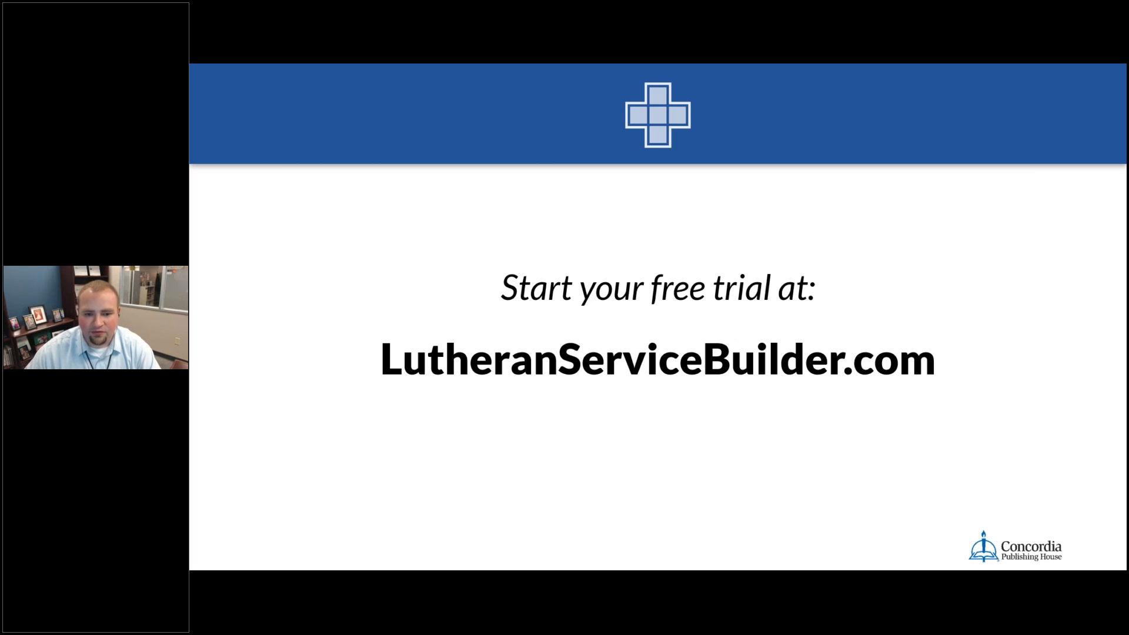
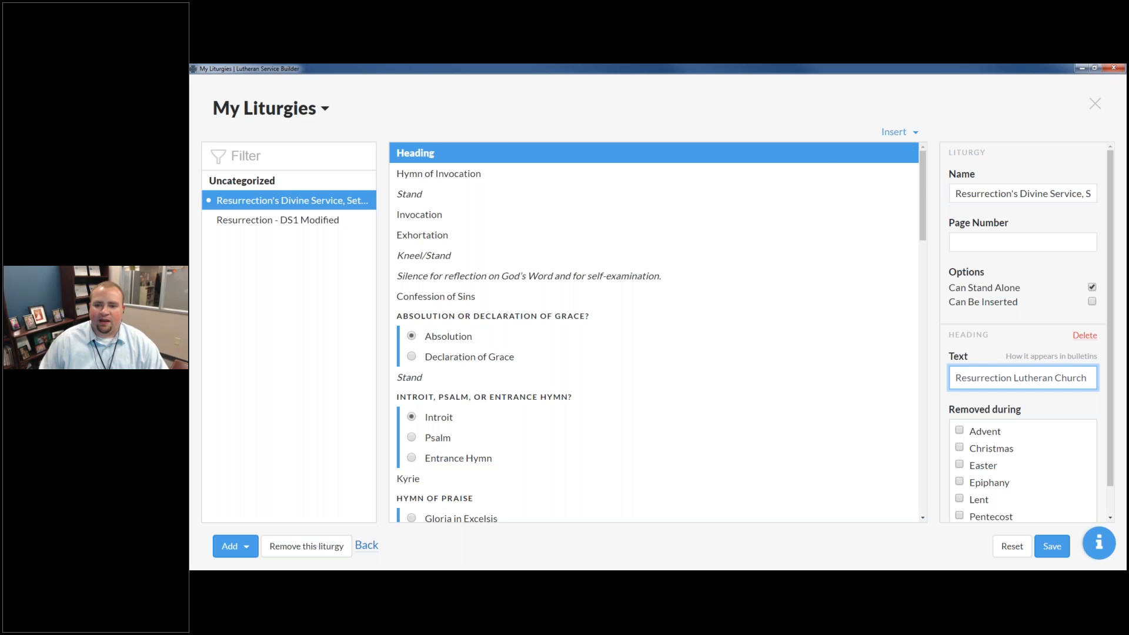
Insert a caption reading "Title of Service | Date of Service" below the Resurrection Lutheran Church heading, save the liturgy and close the editor.
left_click(895, 132)
left_click(870, 197)
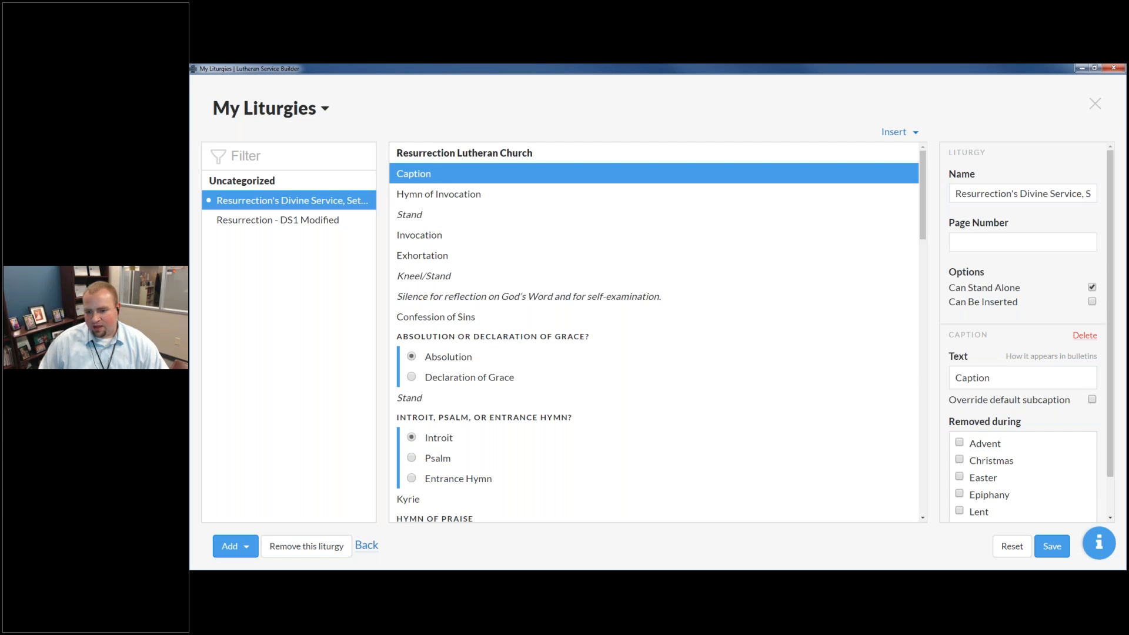
left_click_drag(952, 376, 1100, 396)
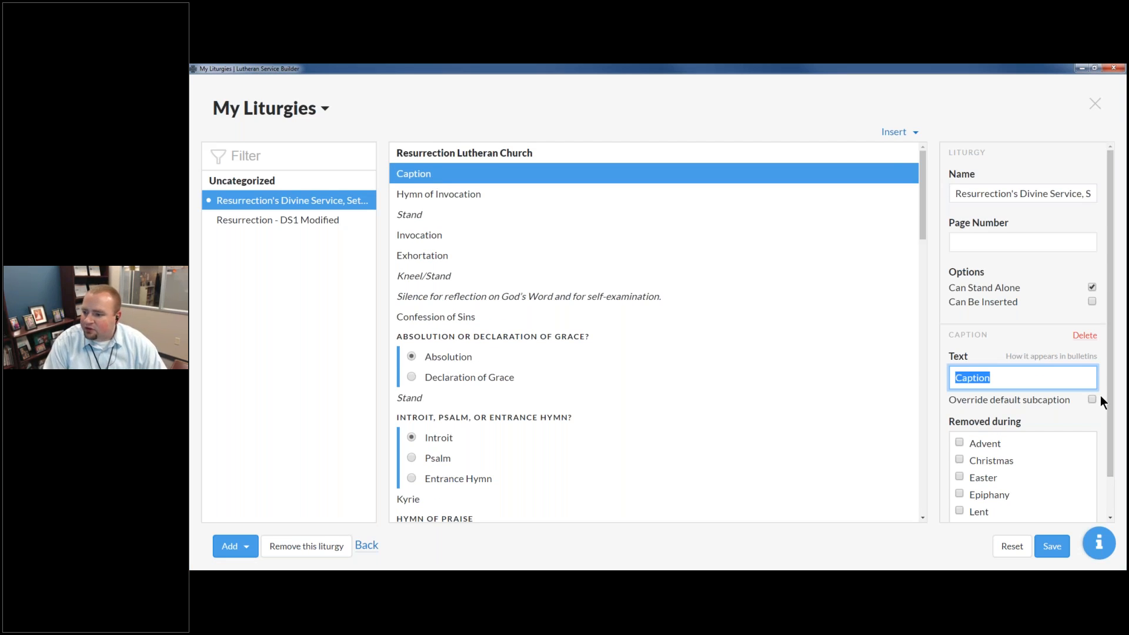
type("Title")
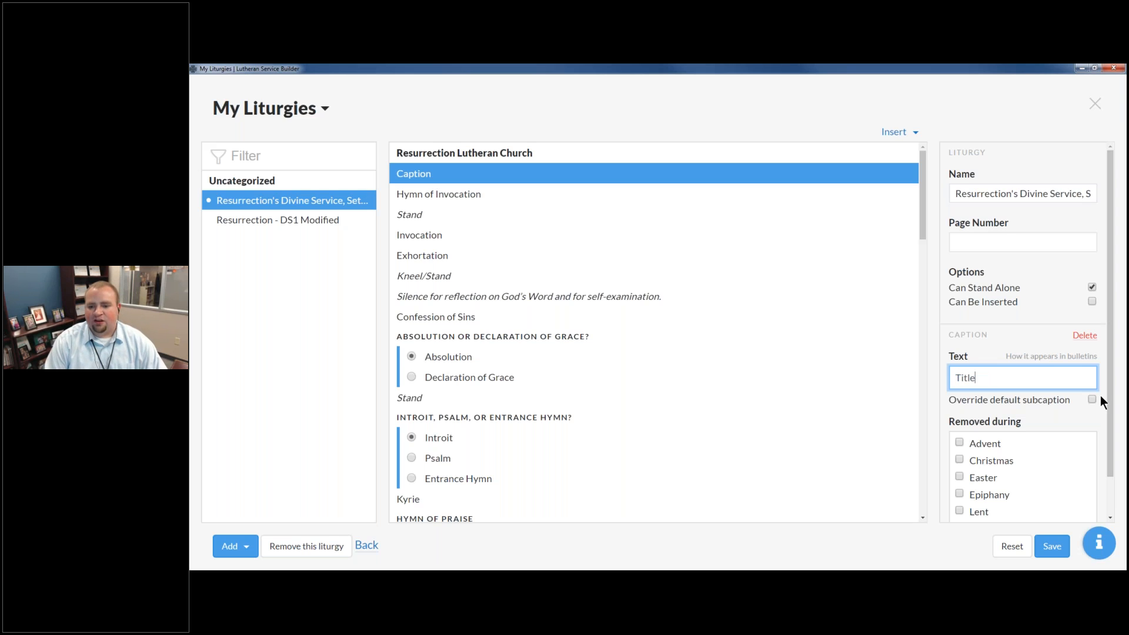
type(" of Service | B")
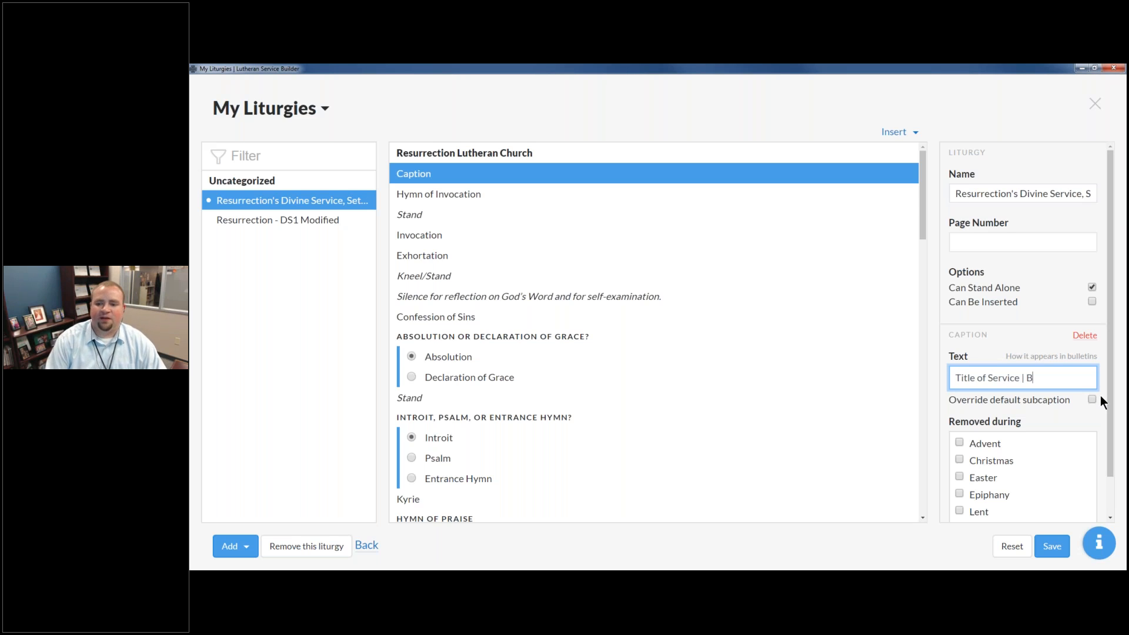
key("BackSpace")
type("Date of Service")
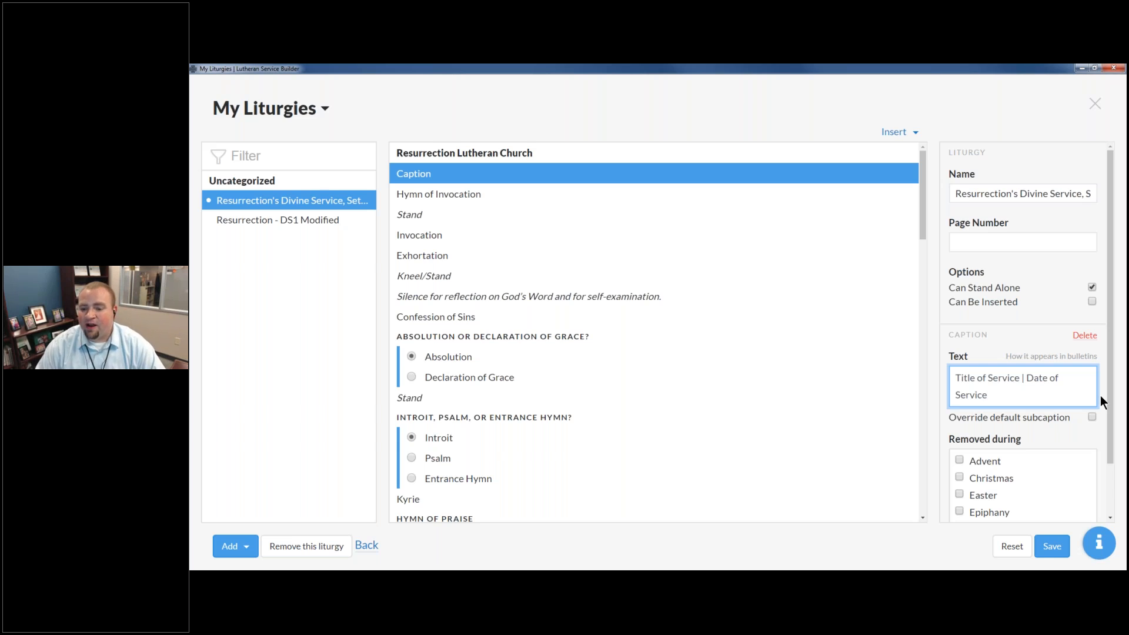
left_click(965, 538)
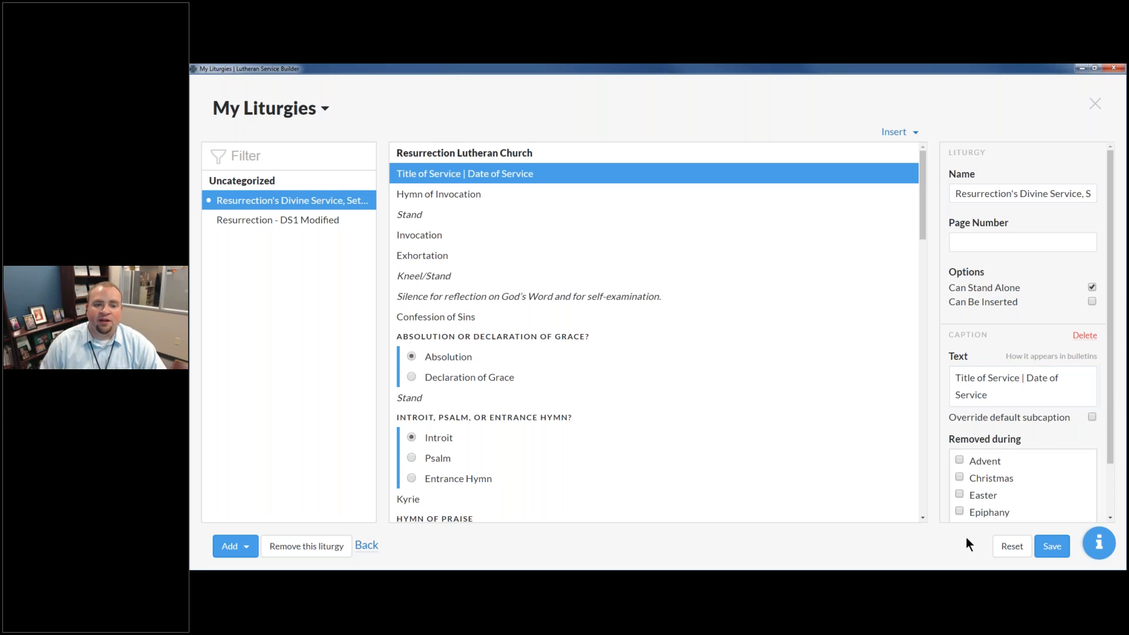
left_click(1051, 546)
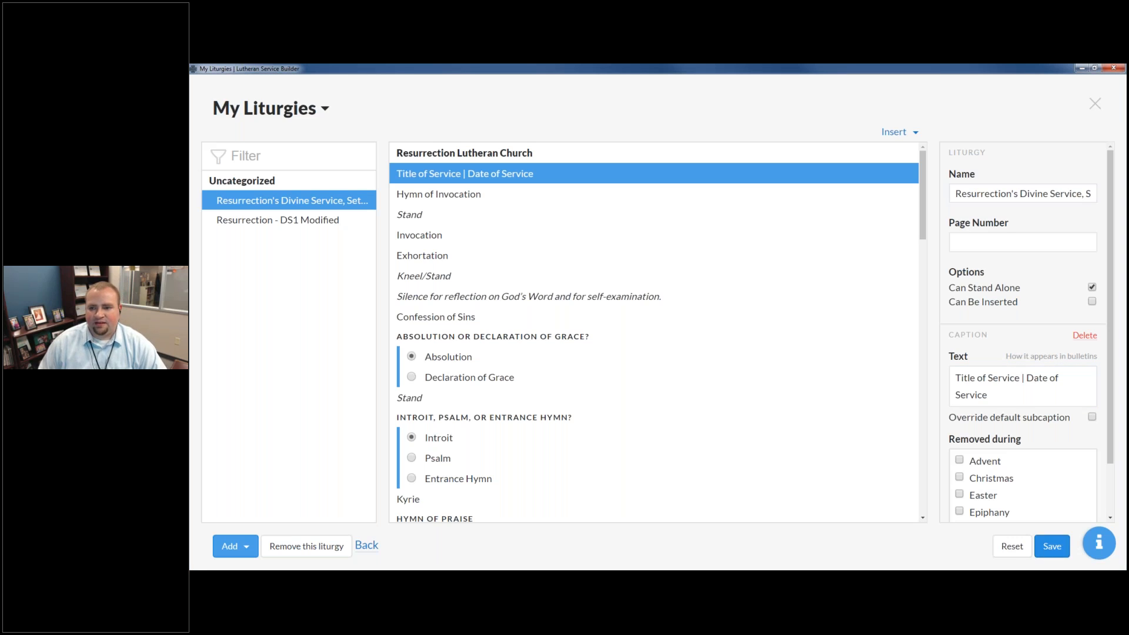
left_click(1095, 104)
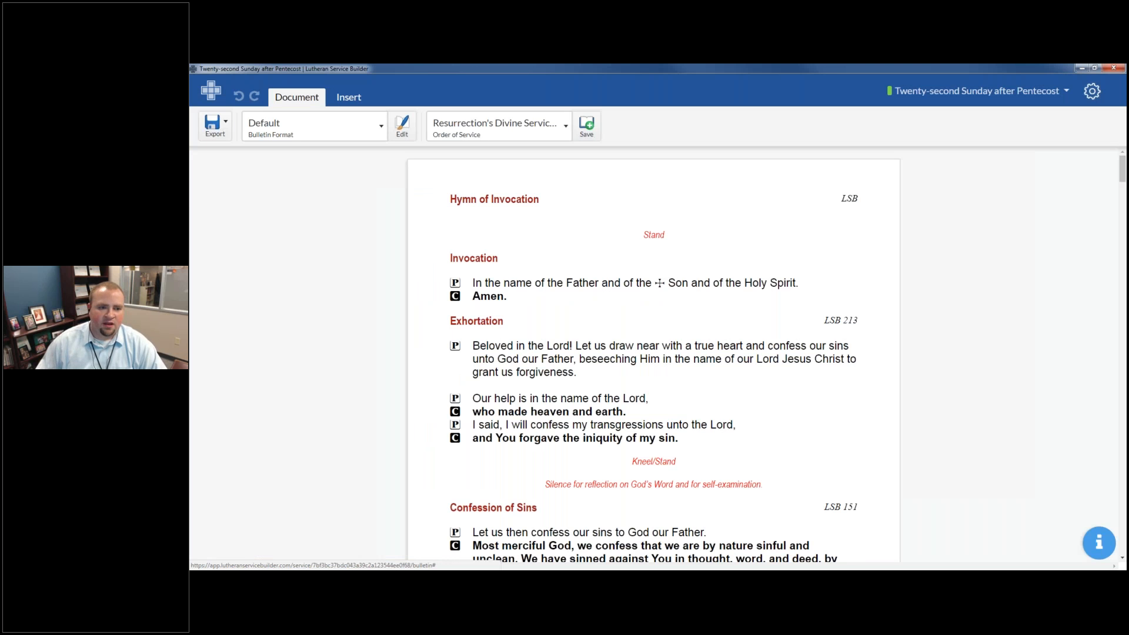
Reload the edited liturgy by changing the bulletin's order of service to Blessing of an Advent Wreath and back to Resurrection's Divine Service, Setting One.
left_click(471, 125)
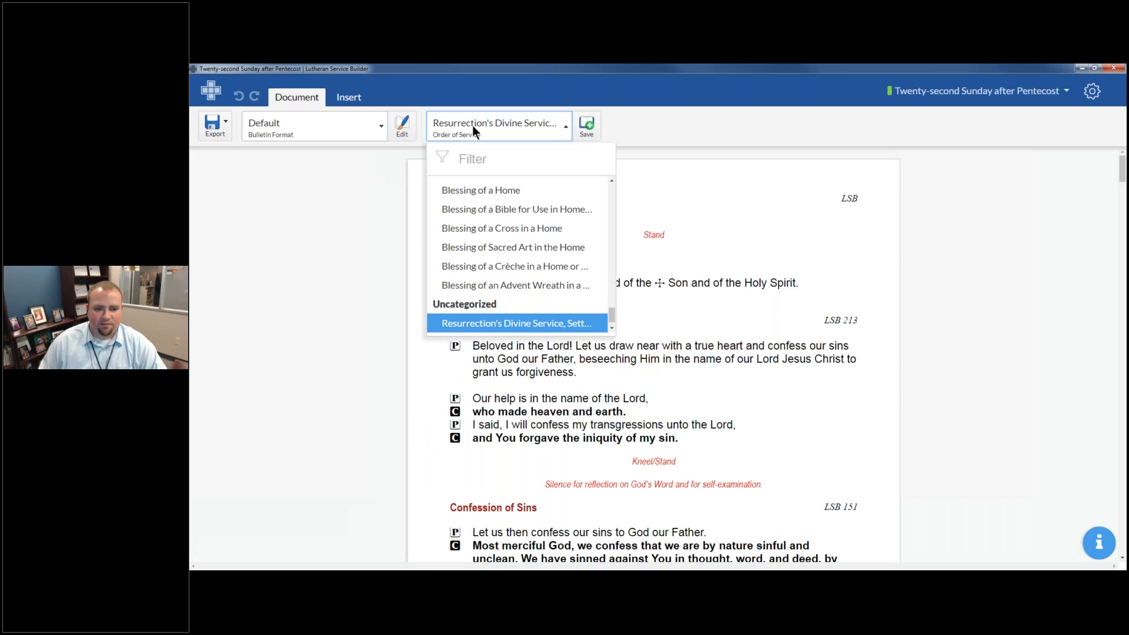
left_click(529, 284)
left_click(712, 367)
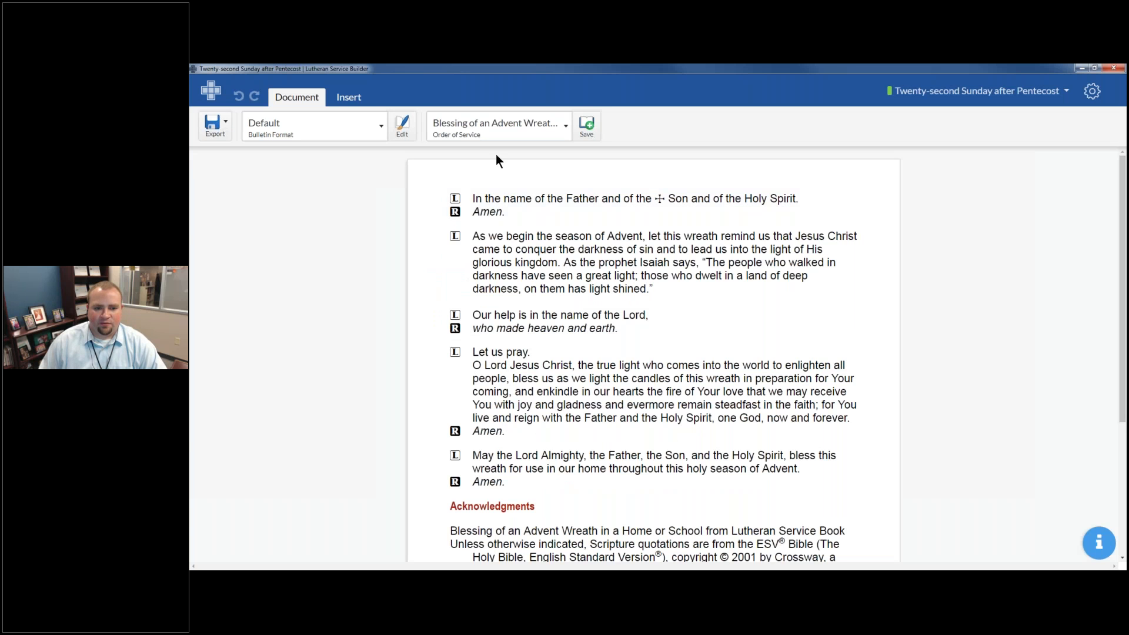
left_click(495, 127)
scroll(507, 294, "down", 2)
left_click(508, 307)
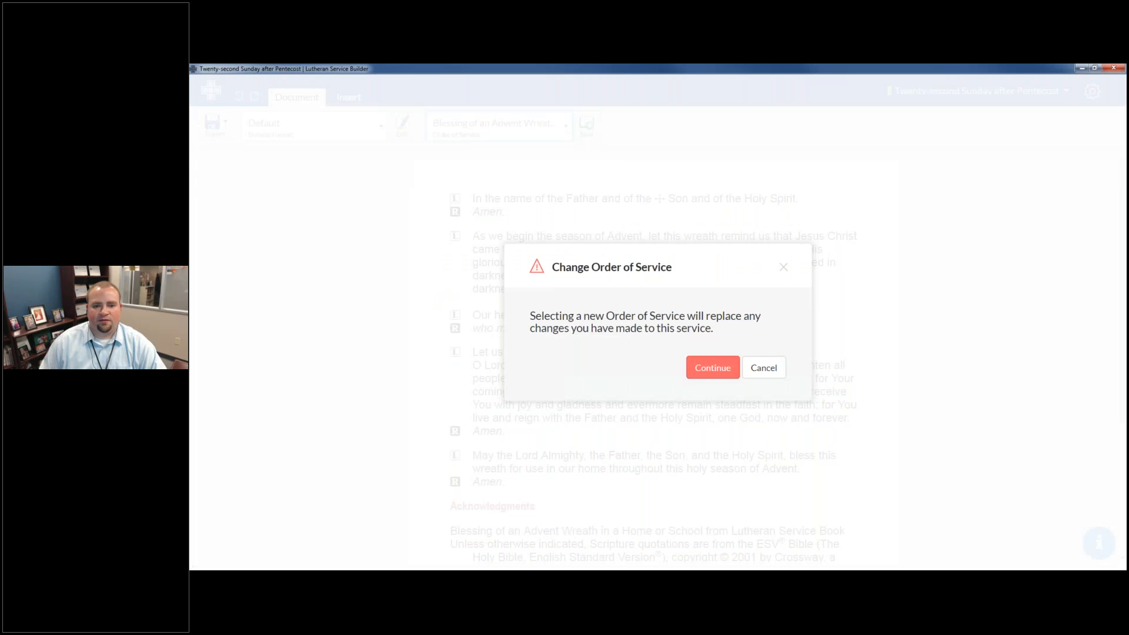
left_click(712, 368)
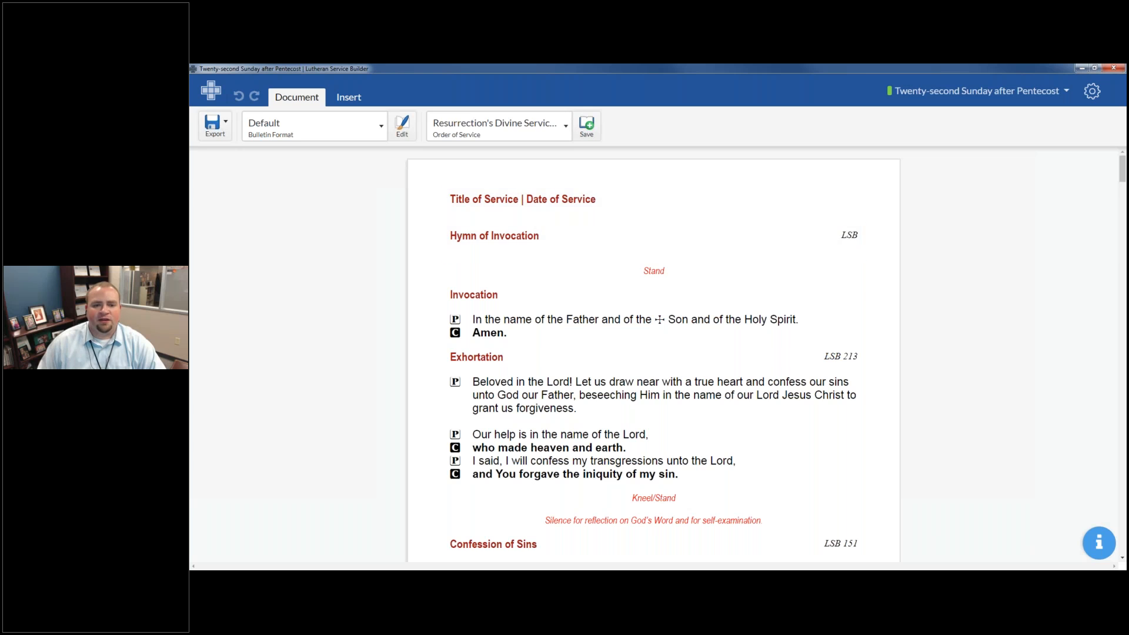
Make all headings visible in the content settings of the Default bulletin format.
left_click(1092, 91)
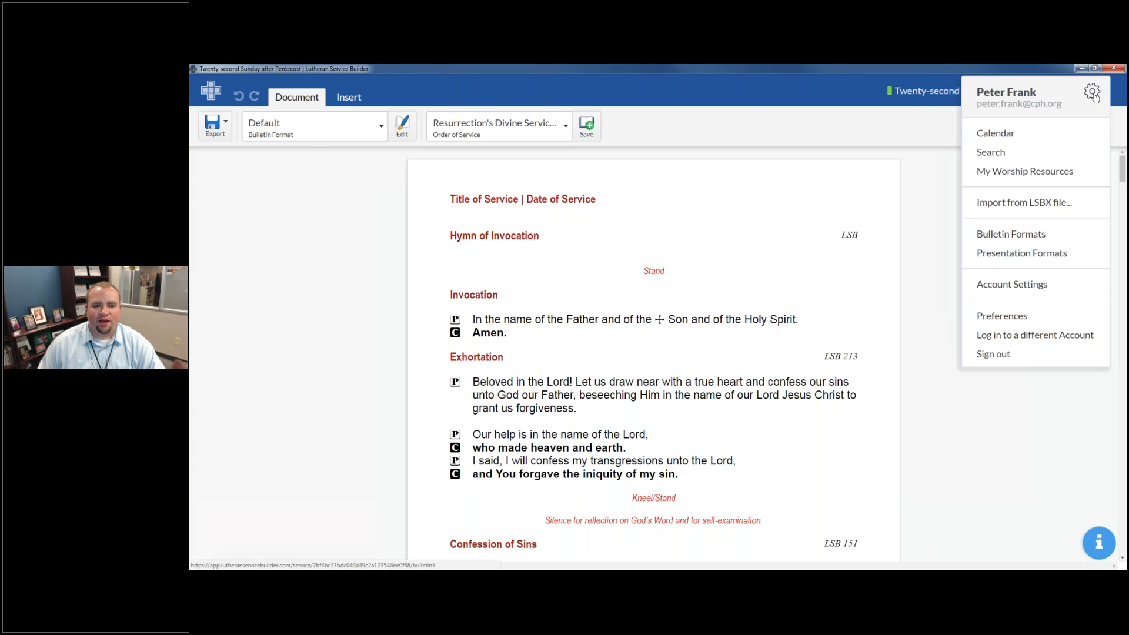
left_click(1029, 236)
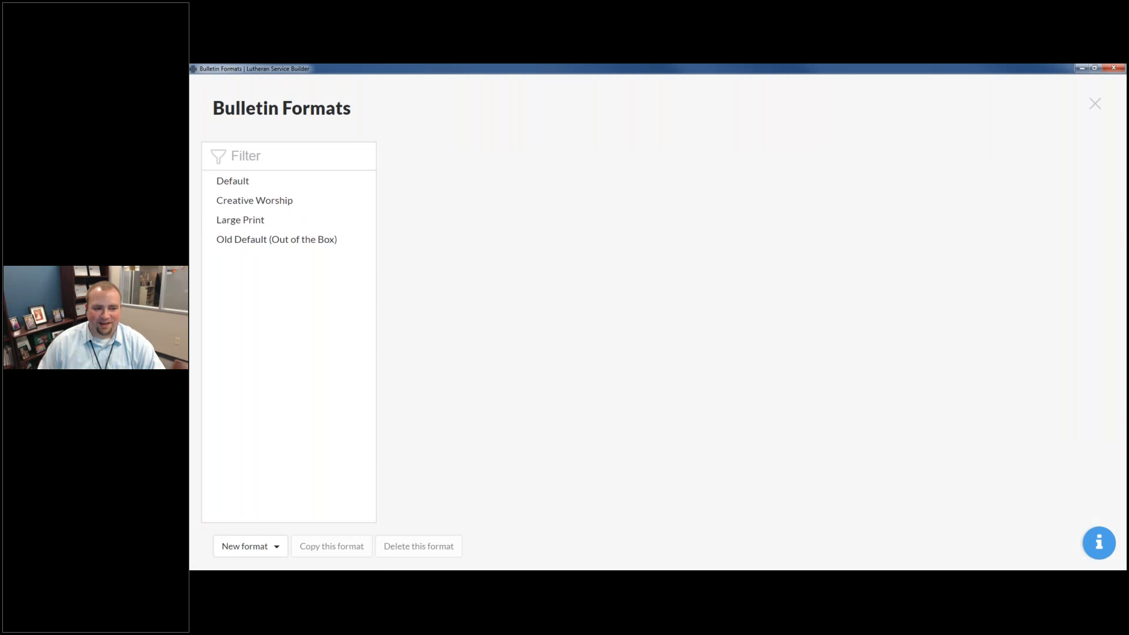
left_click(295, 184)
left_click(1045, 130)
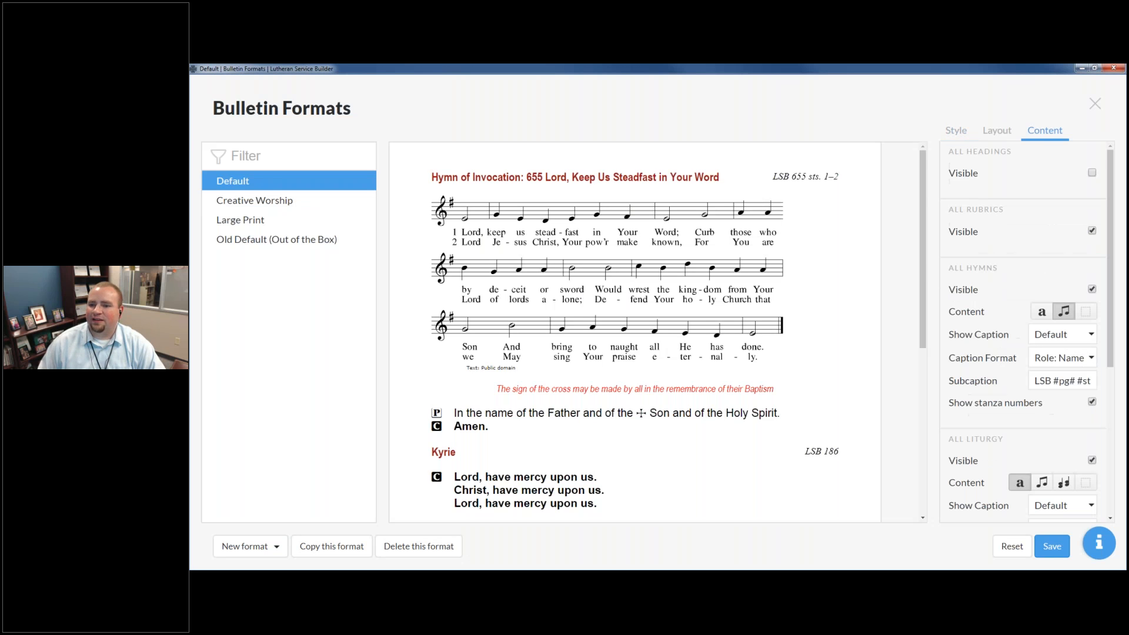
left_click(1091, 173)
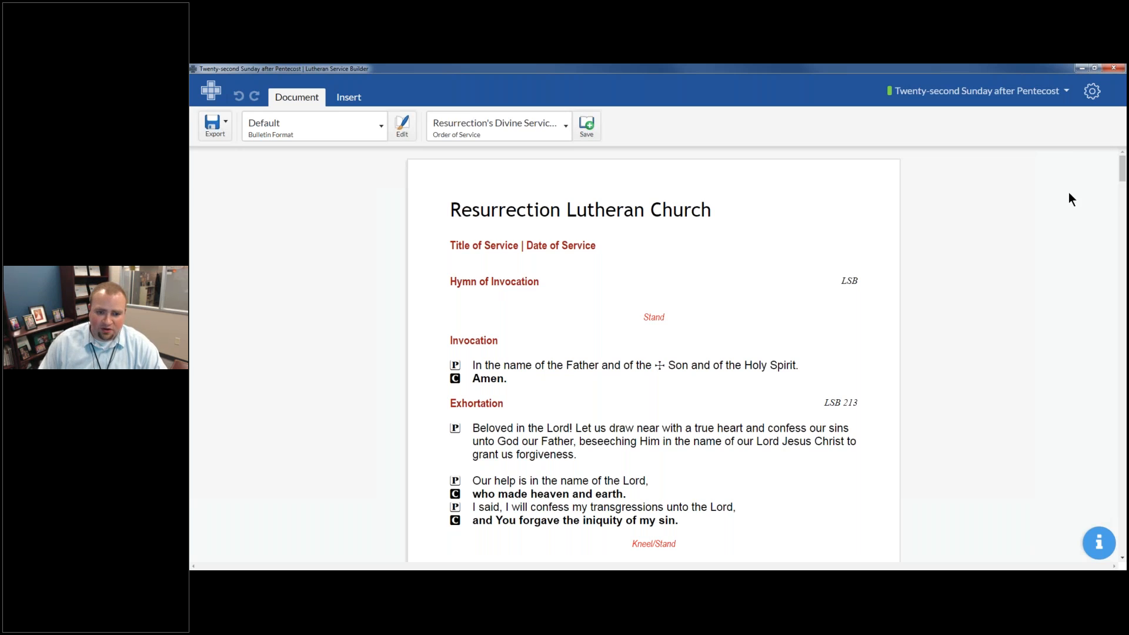
Replace the "Date of Service" placeholder in the caption below the church heading with "September 23, 2018".
left_click(562, 247)
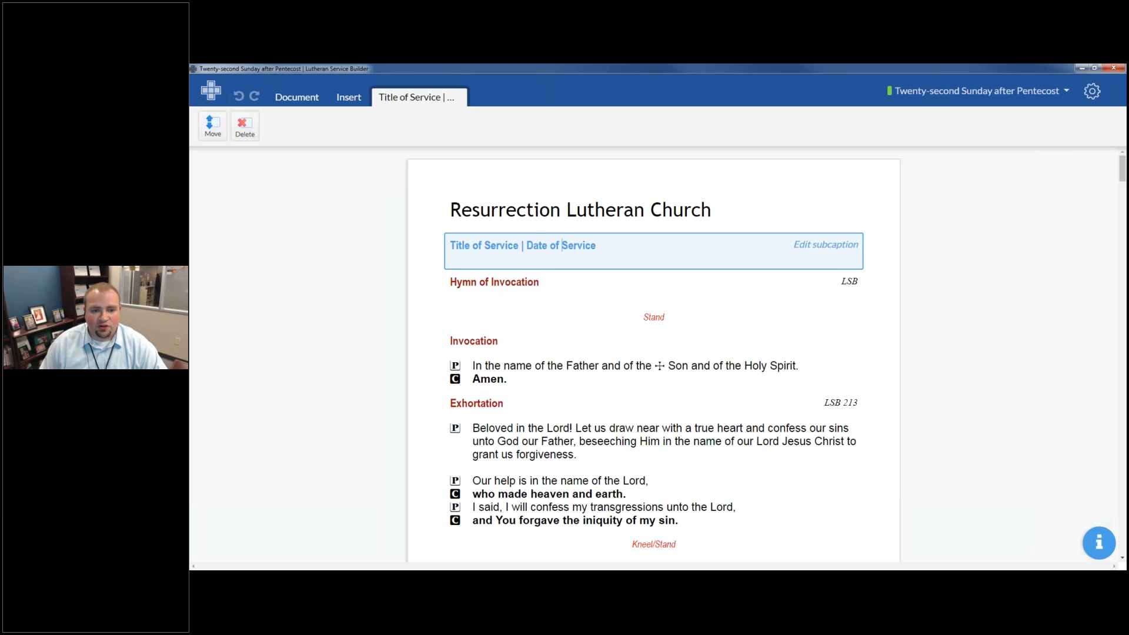
left_click_drag(528, 245, 600, 250)
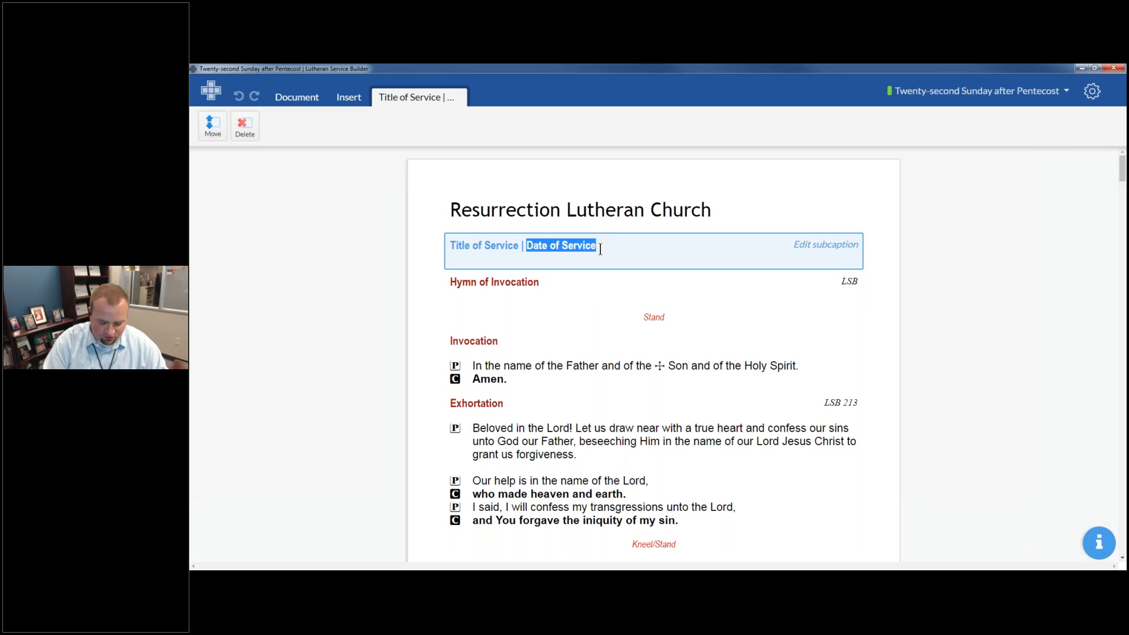
type("September ")
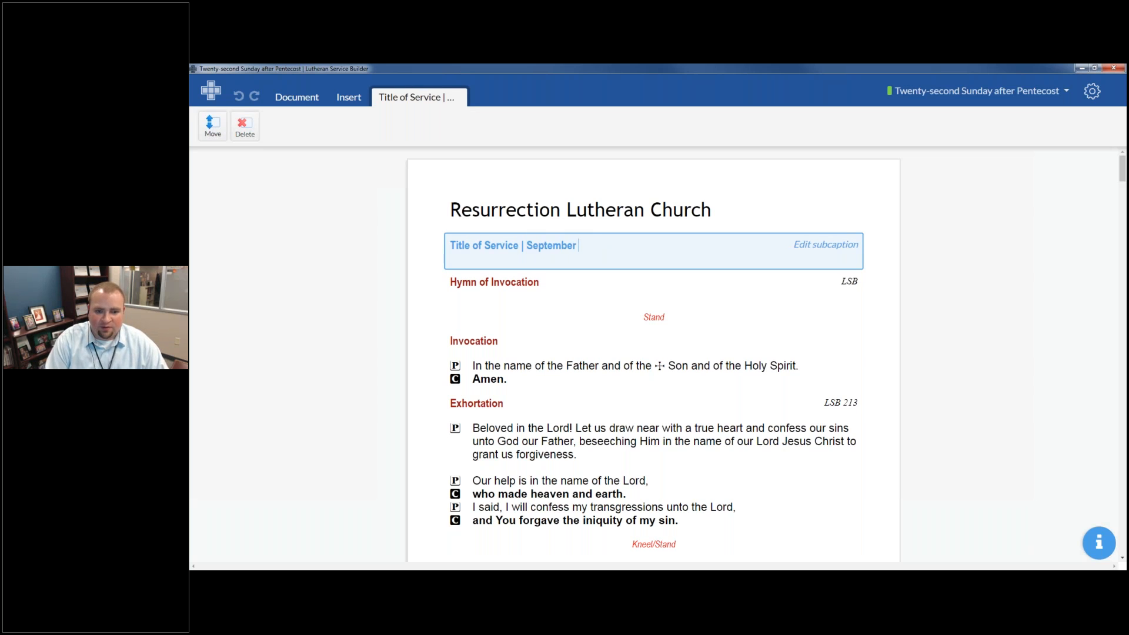
type("23, 2019")
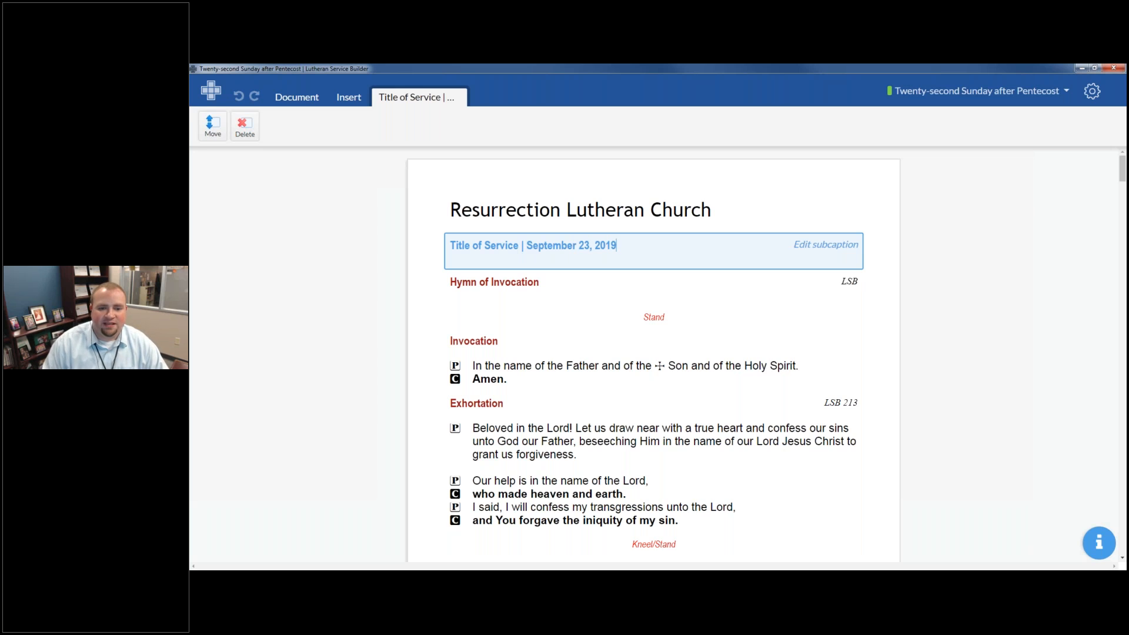
key("BackSpace")
type("8")
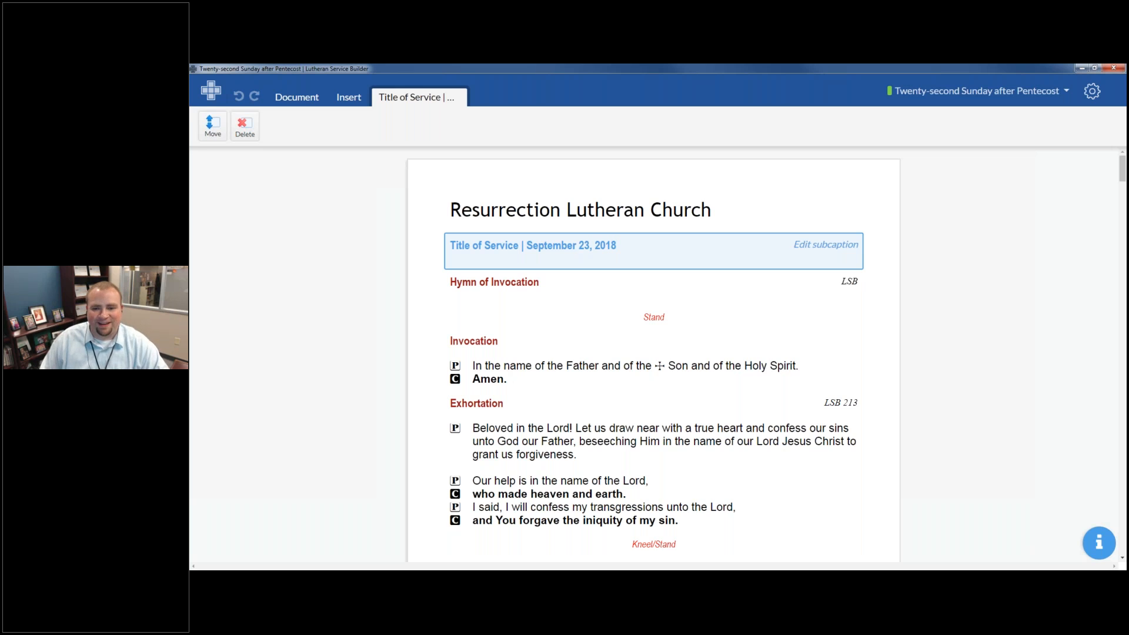
key("Return")
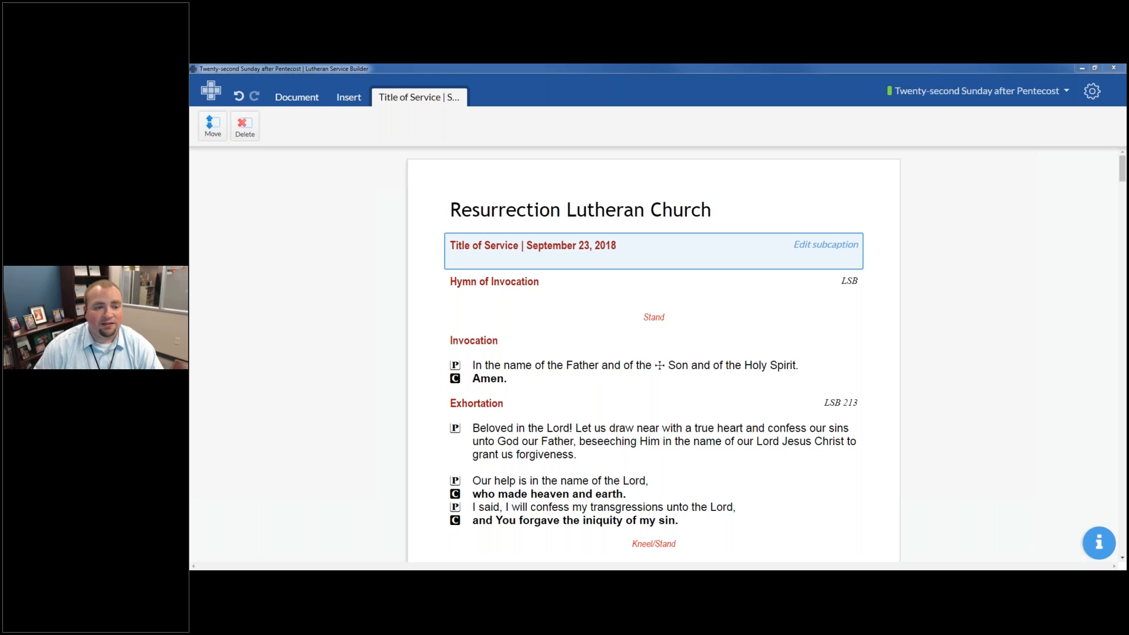
Copy the Psalm 119:9–16 element from the bulletin.
left_click(880, 355)
scroll(876, 355, "down", 5)
scroll(874, 350, "down", 10)
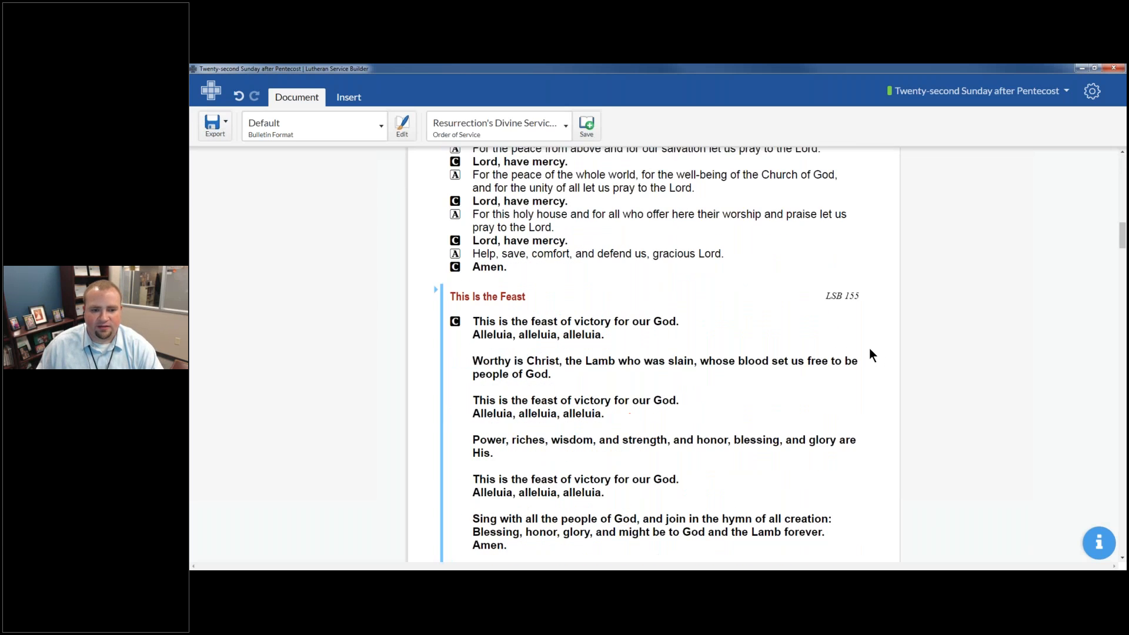
scroll(869, 348, "up", 5)
scroll(869, 348, "up", 2)
scroll(869, 348, "down", 15)
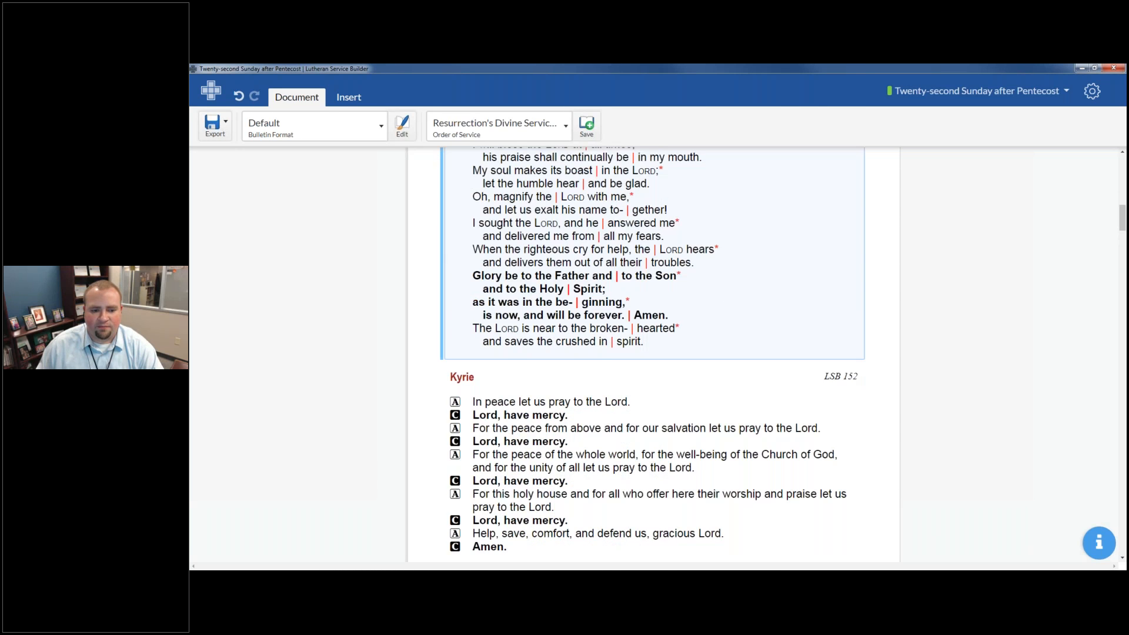
scroll(647, 364, "down", 10)
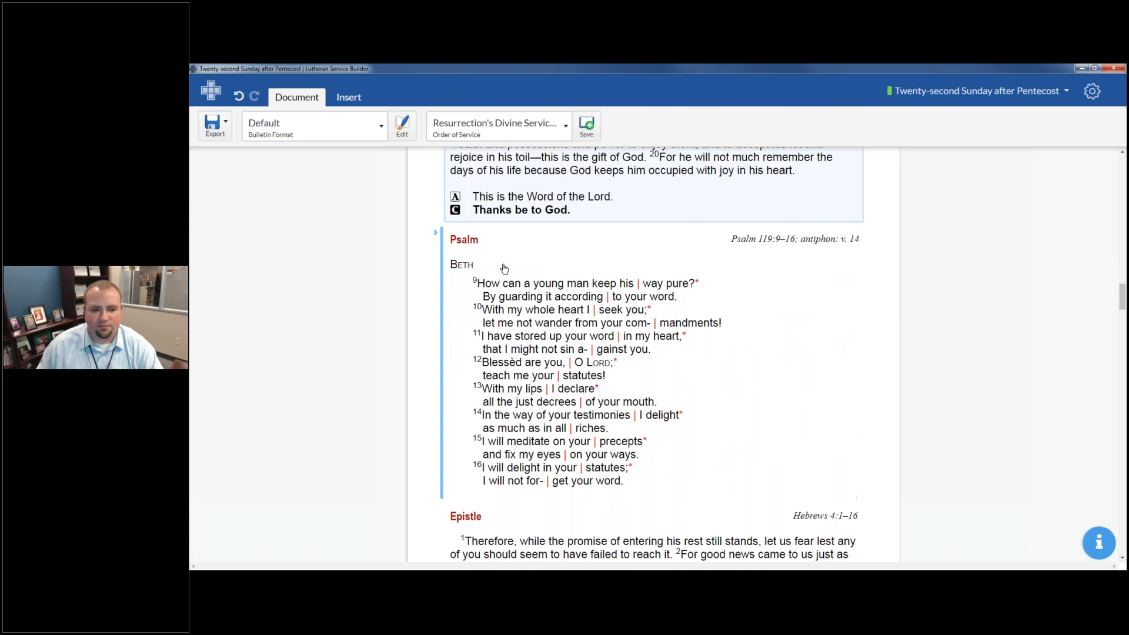
left_click(647, 361)
right_click(637, 336)
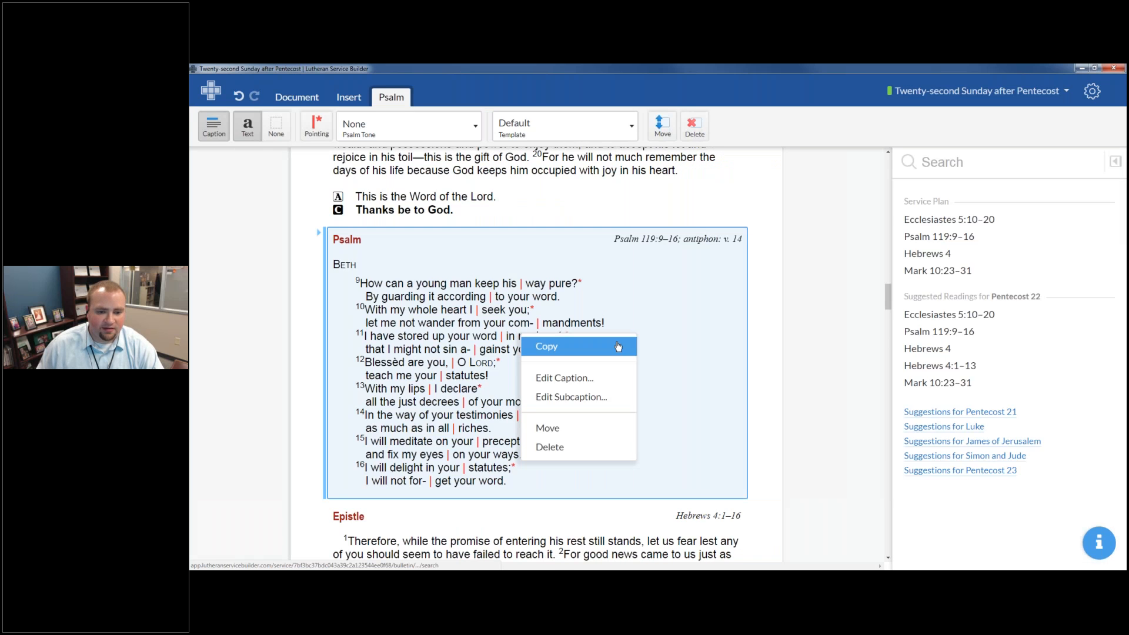
left_click(618, 347)
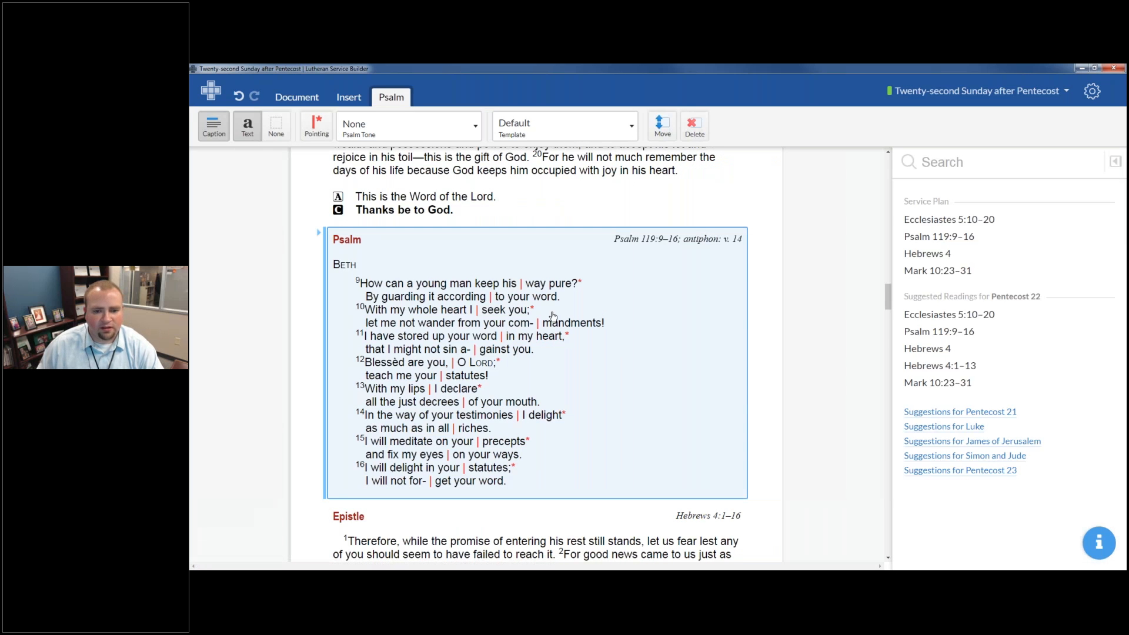
Create a common element named "Psalm for 9/23" in My Common Elements and paste the copied psalm as its text.
left_click(1092, 91)
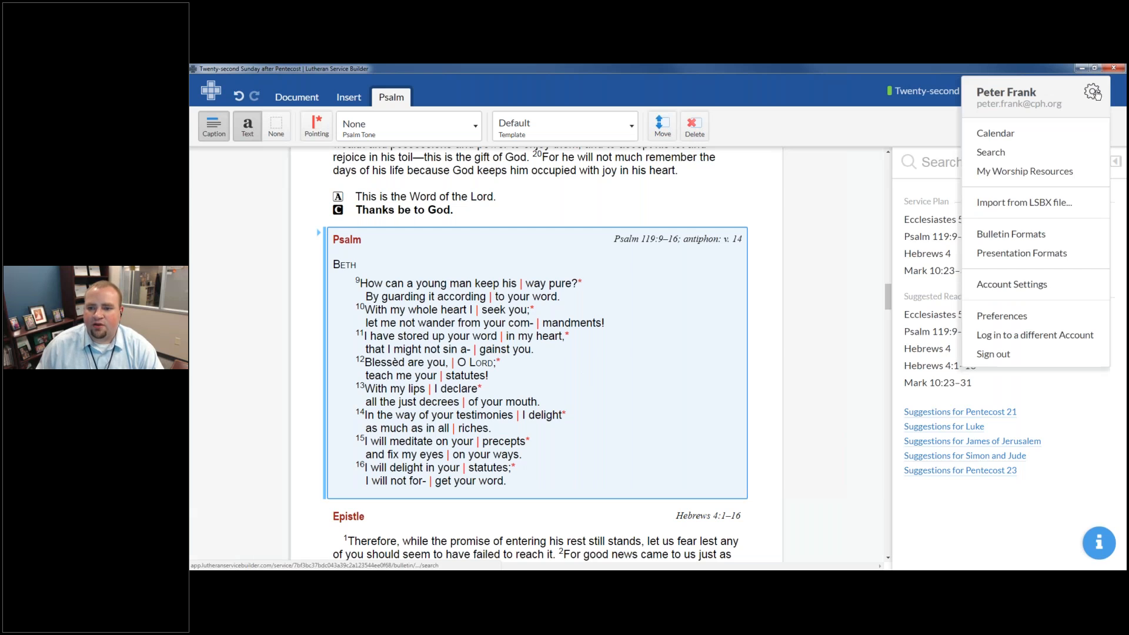
mouse_move(1023, 171)
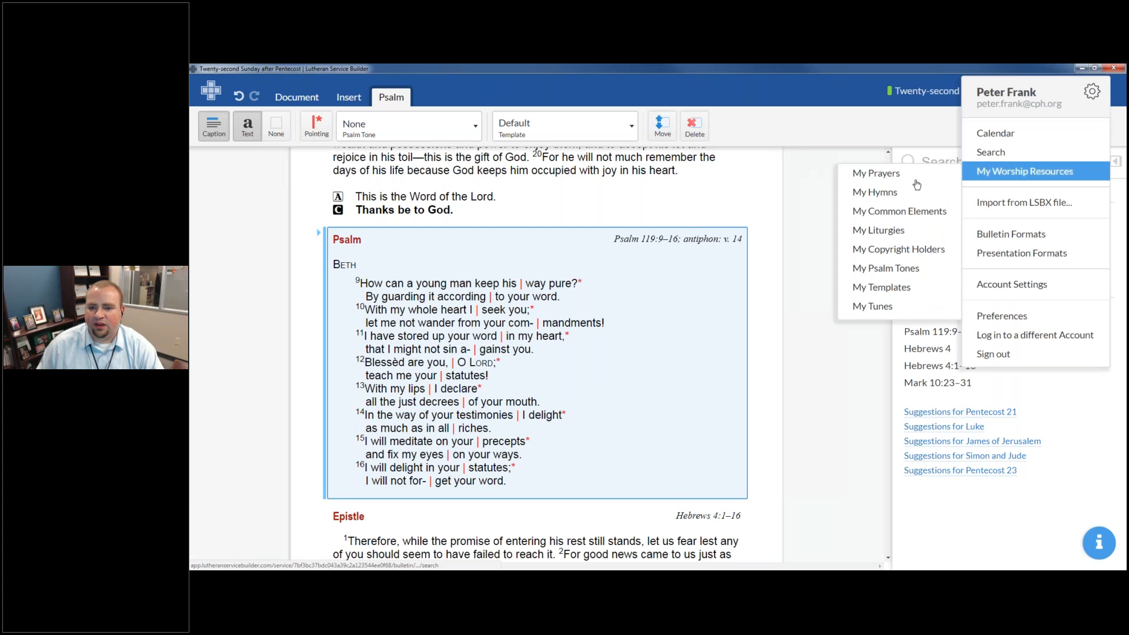
left_click(913, 216)
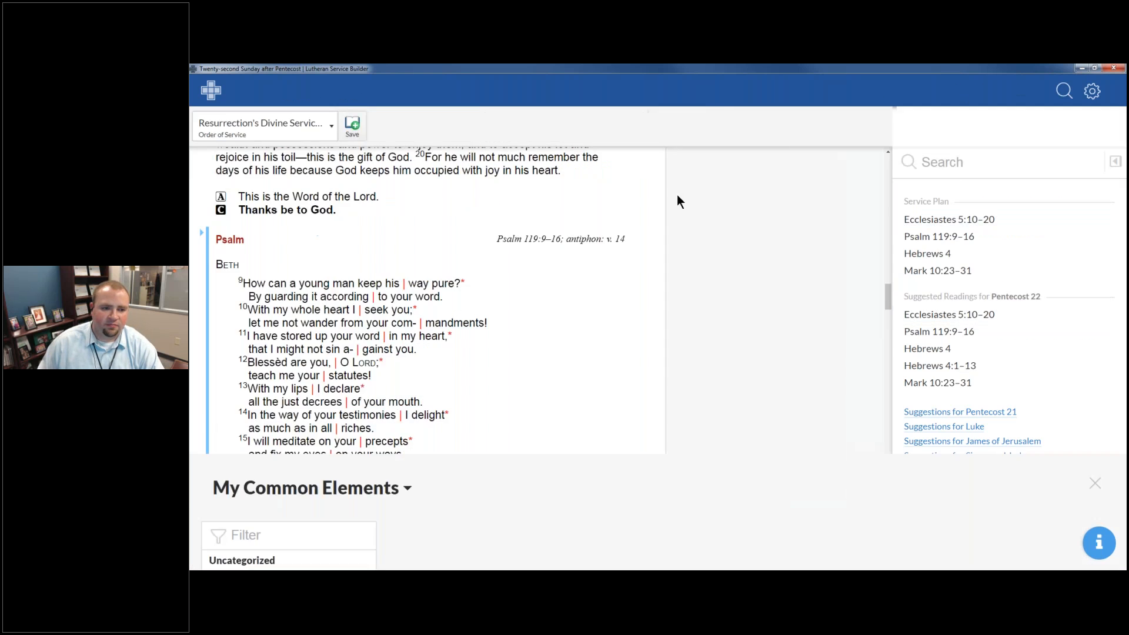
left_click(231, 546)
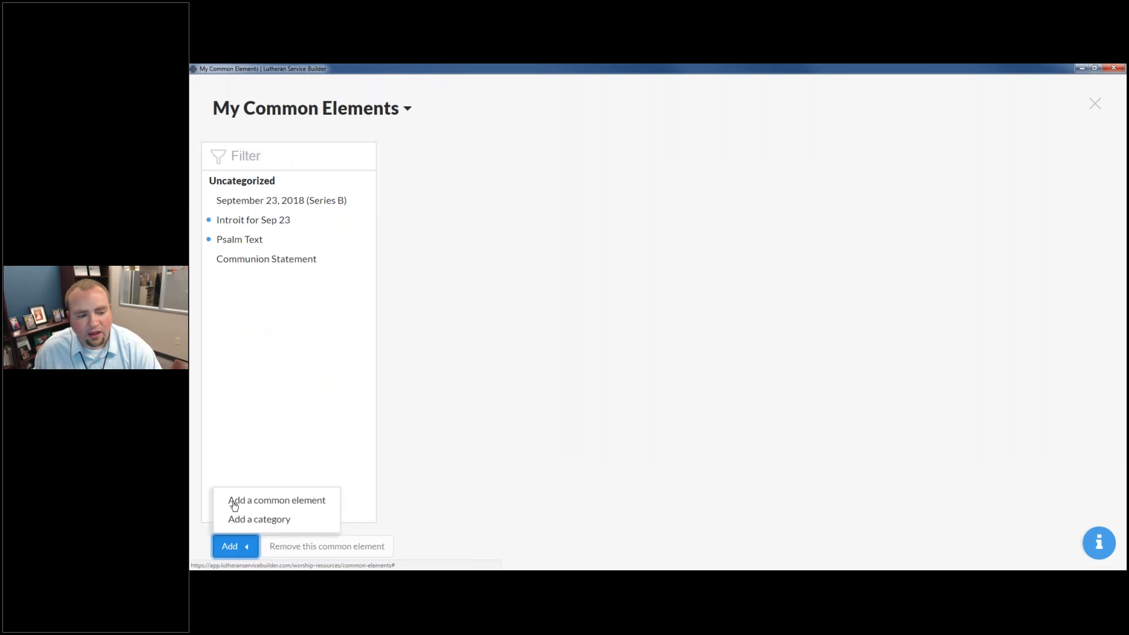
left_click(234, 503)
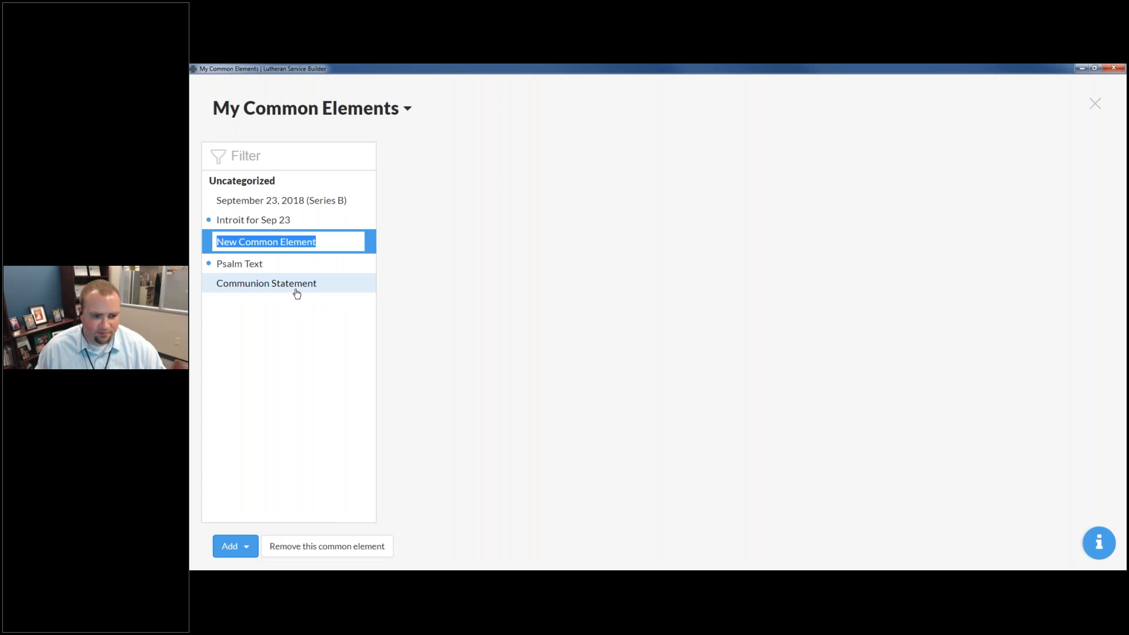
type("psa")
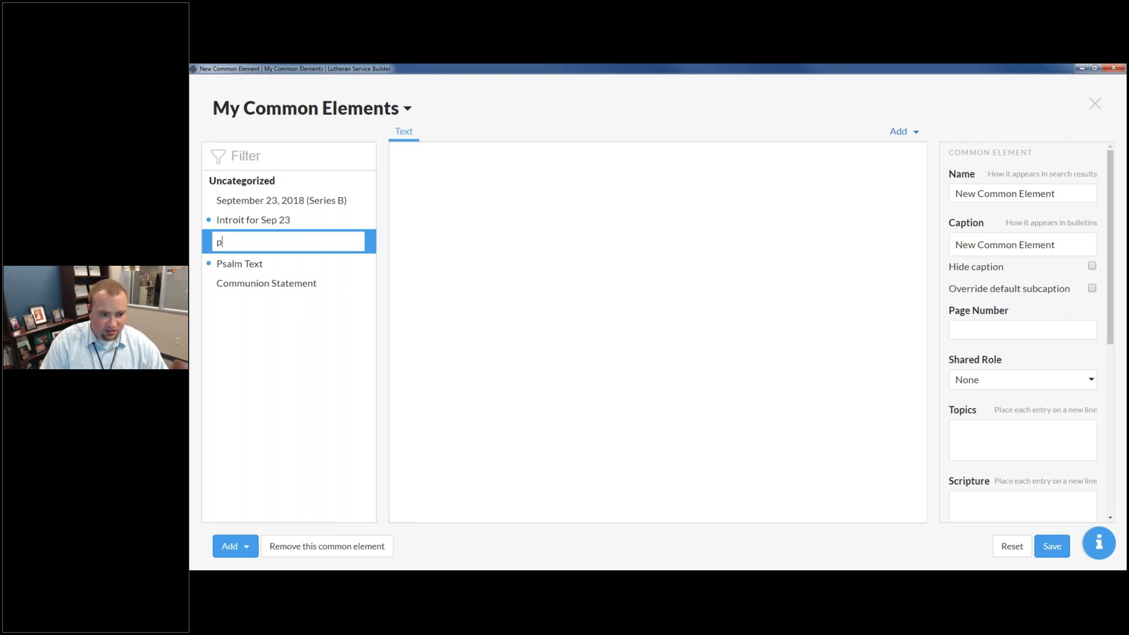
key("BackSpace")
key("BackSpace")
key("BackSpace")
type("Psal")
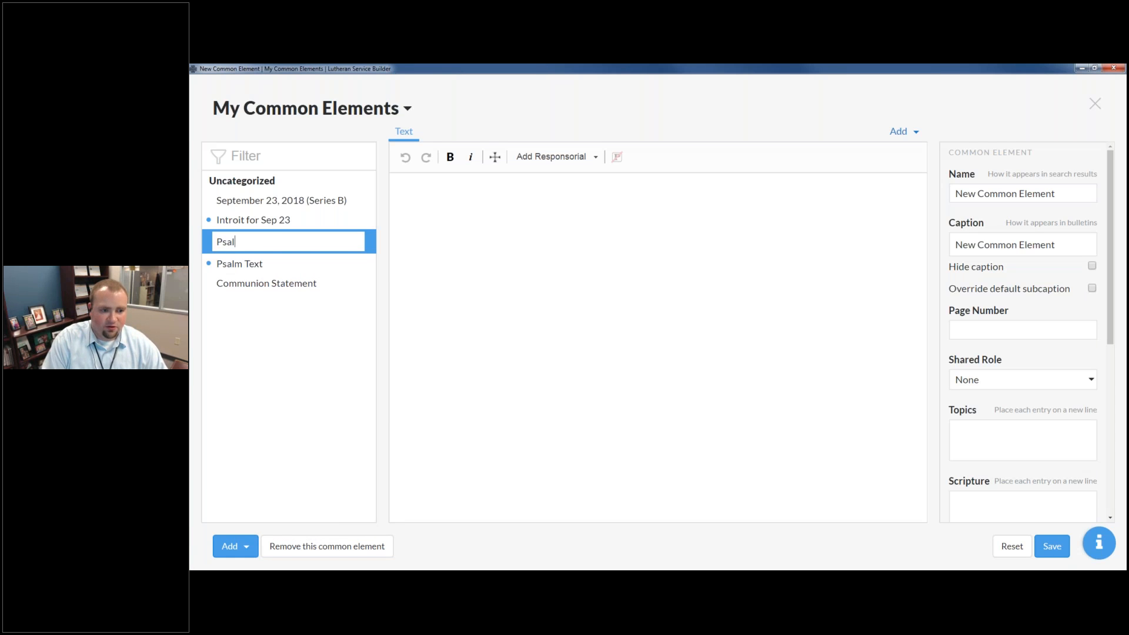
type("m for 9/23")
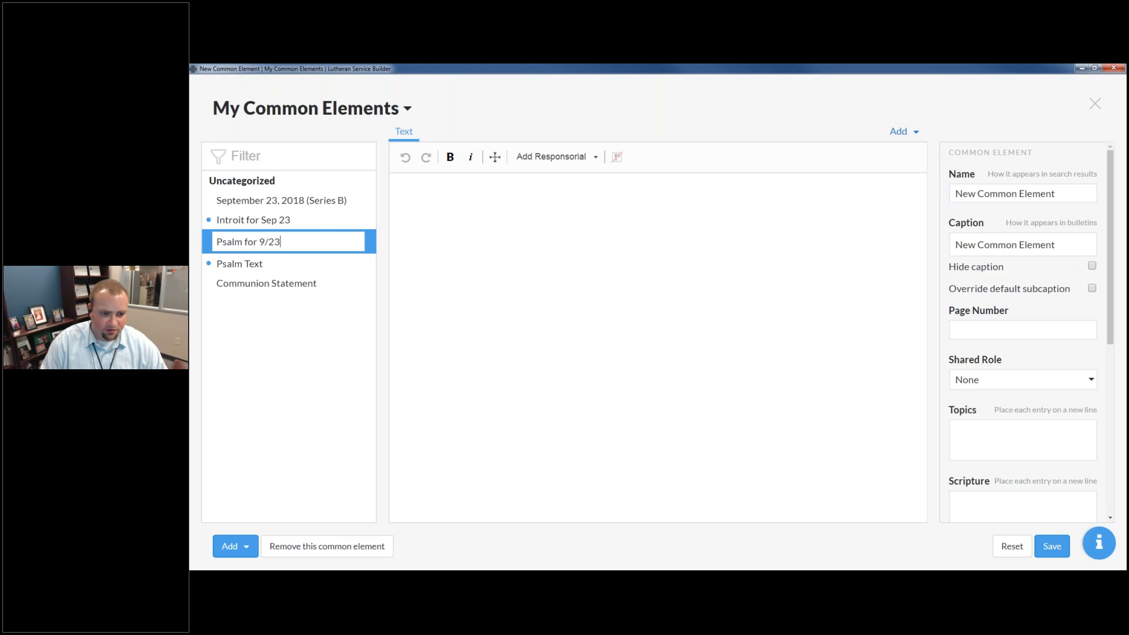
key("Return")
left_click(537, 238)
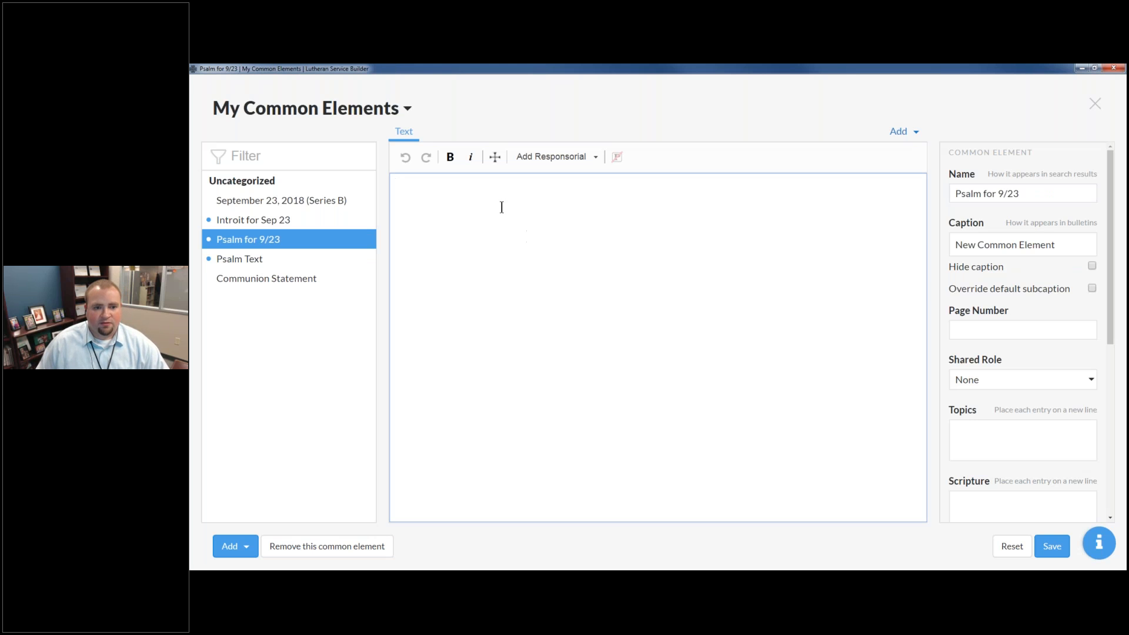
key("ctrl+v")
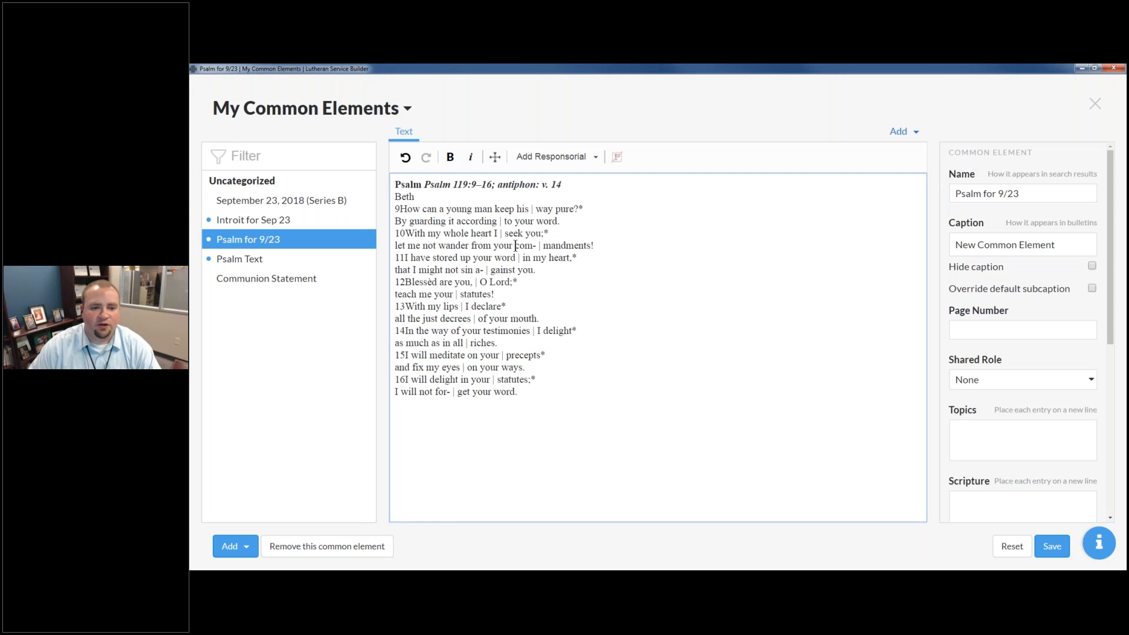
Try to mark only verse 9 of the pasted psalm with the Pastor responsorial.
left_click_drag(582, 222, 390, 210)
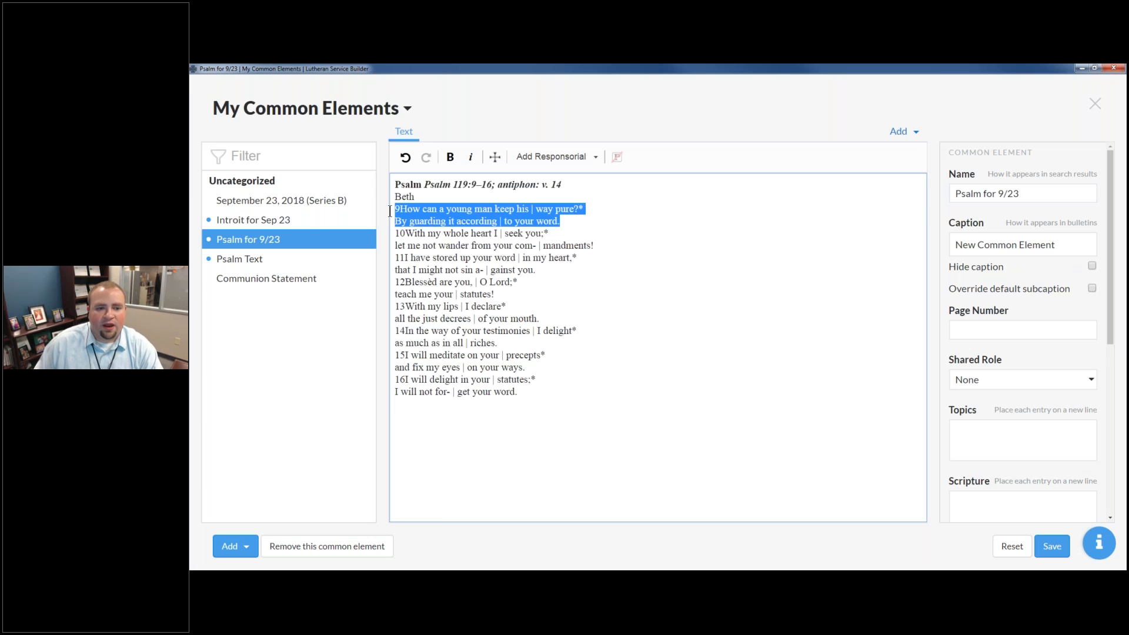
left_click(594, 155)
scroll(580, 180, "up", 1)
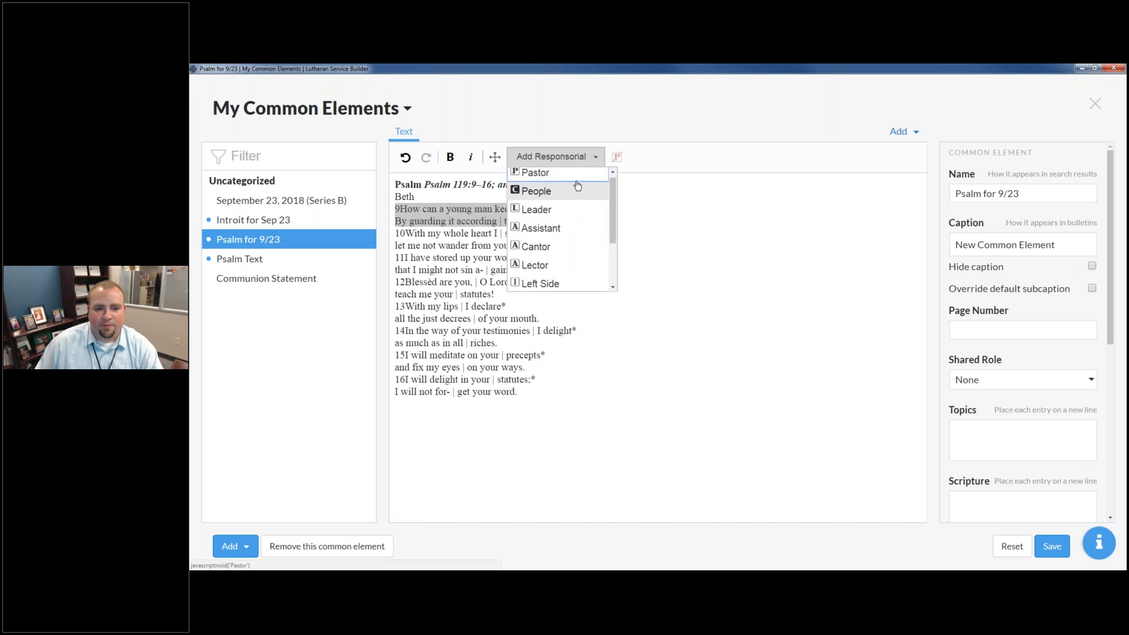
left_click(576, 173)
left_click(579, 230)
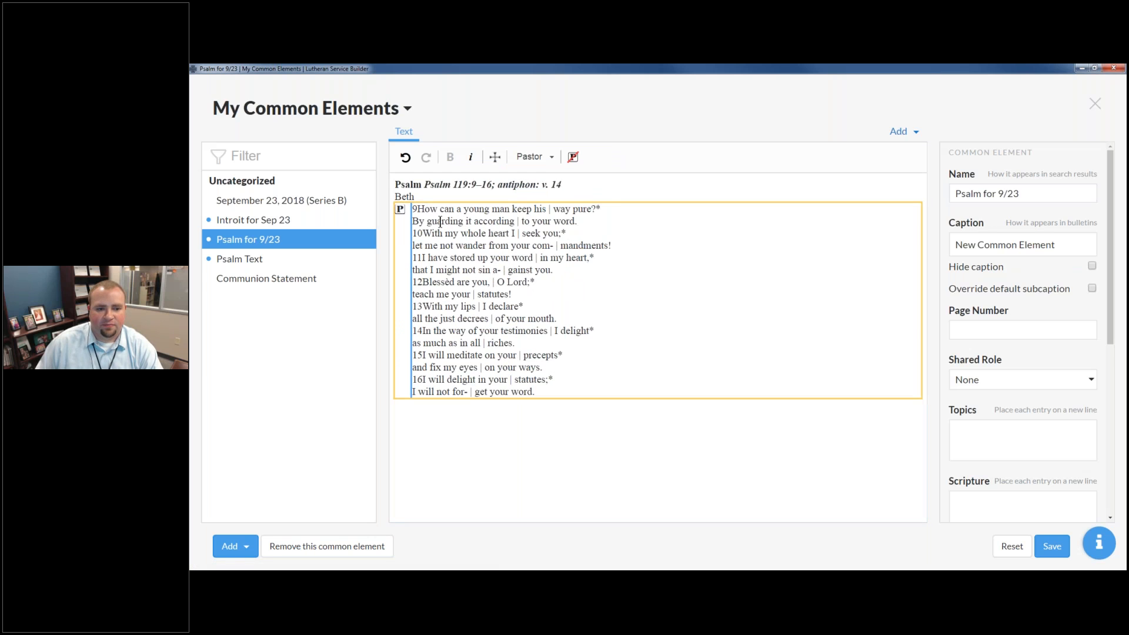
Try to assign only verse 10 of the psalm to the People responsorial.
left_click(417, 232)
left_click_drag(612, 245, 390, 234)
left_click(544, 157)
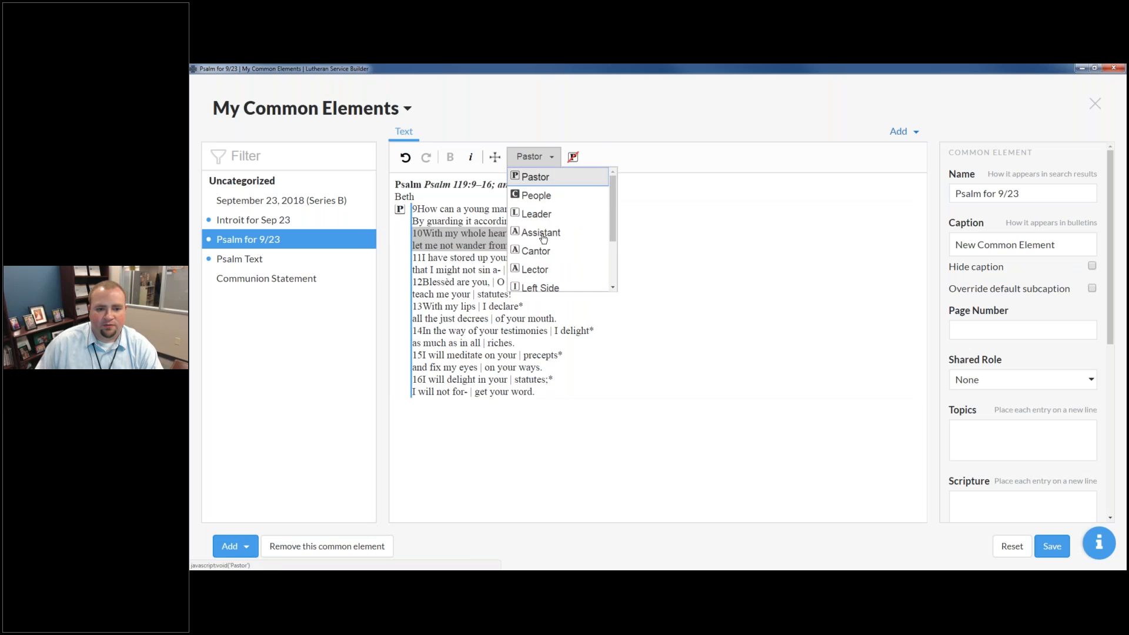
left_click(540, 197)
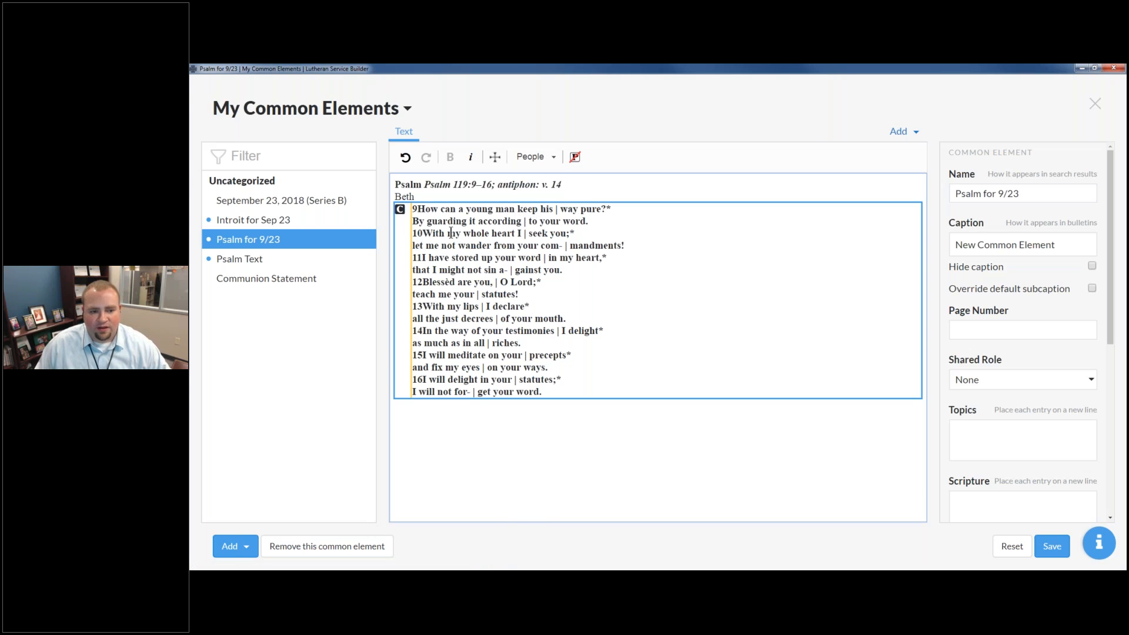
Undo the responsorial changes in the psalm text and dismiss the error notice.
key("ctrl+z")
key("ctrl+z")
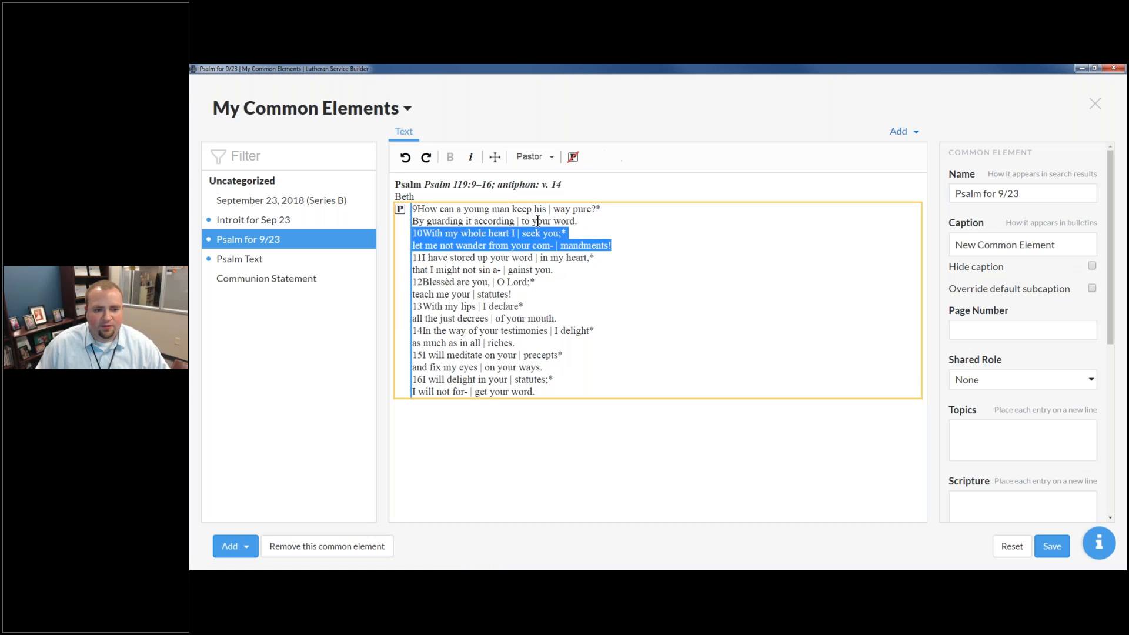
key("ctrl+z")
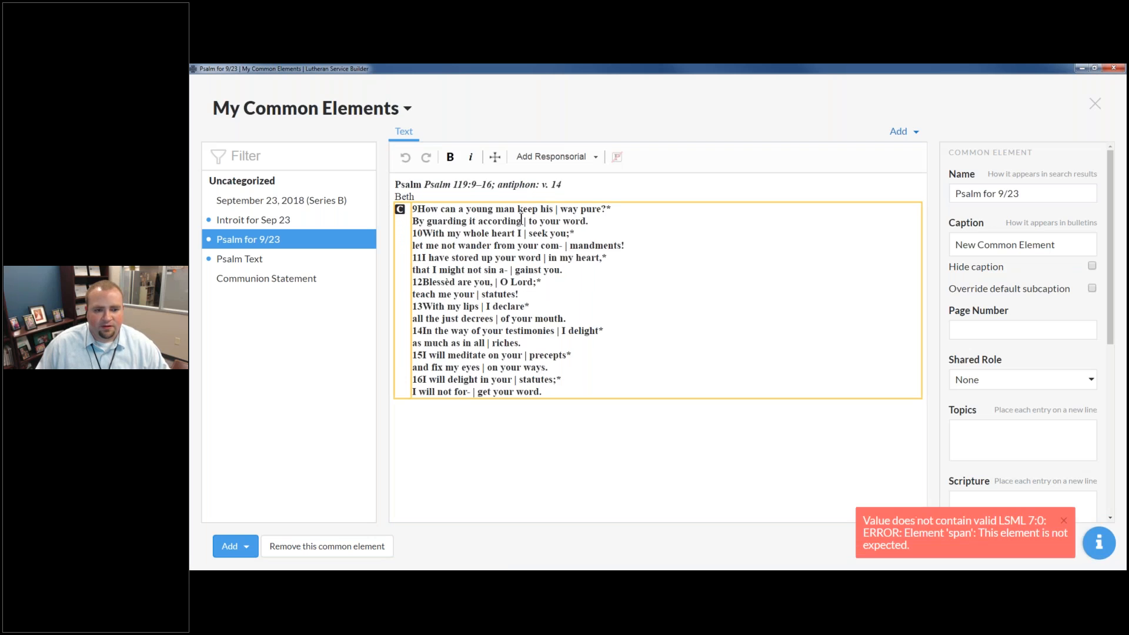
left_click(616, 196)
left_click(1063, 521)
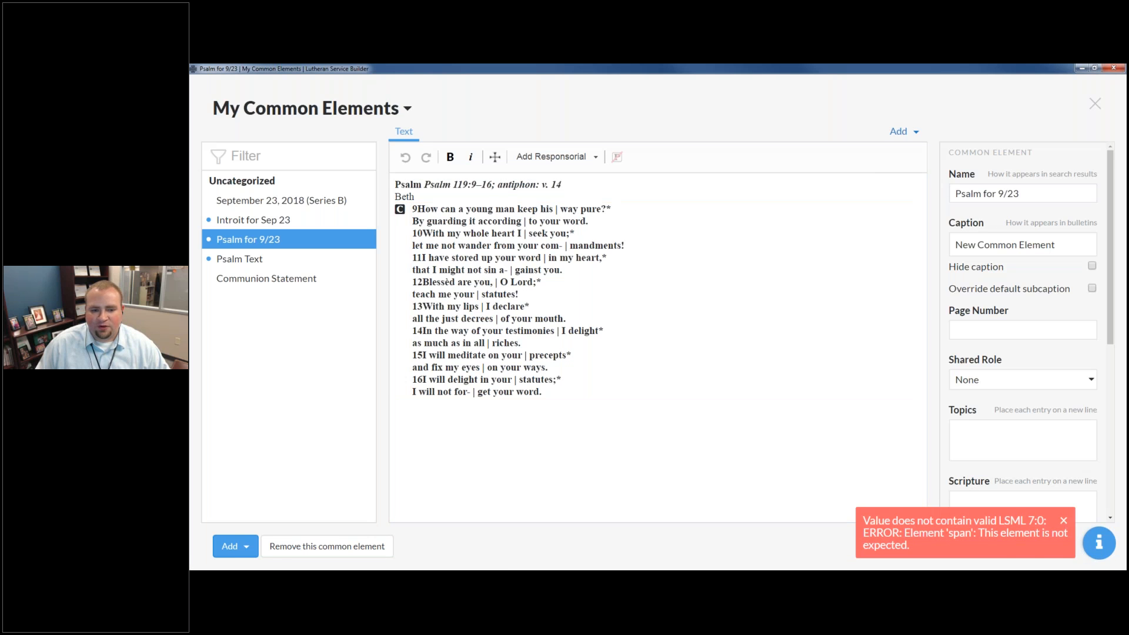
Set the responsorial role of the psalm block containing verse 10 to People.
left_click(471, 233)
left_click(551, 158)
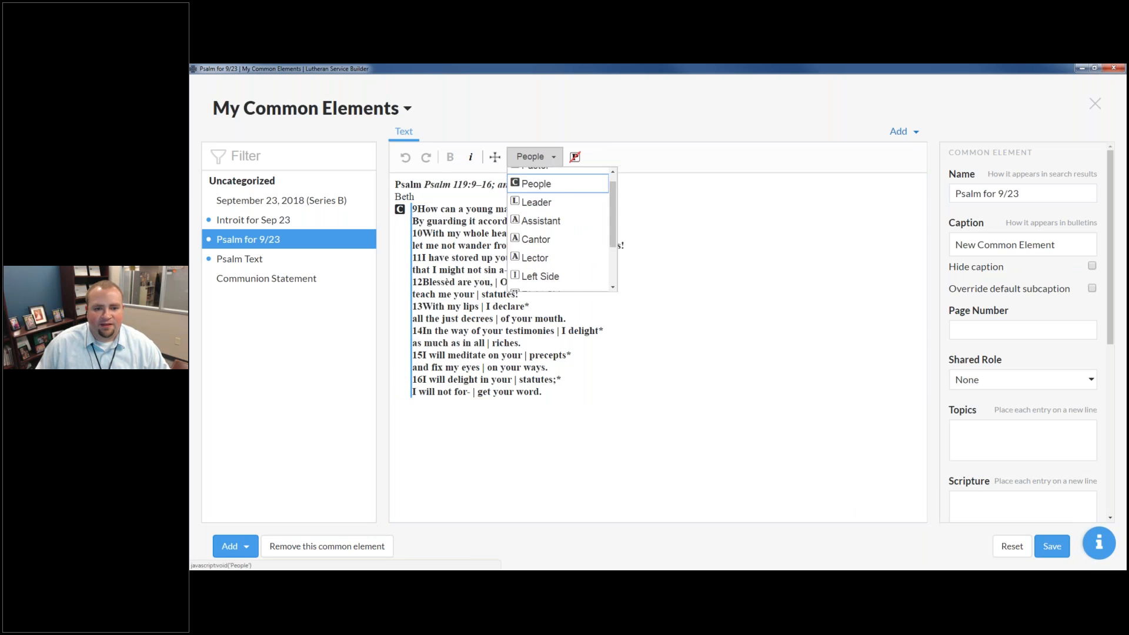
left_click(562, 190)
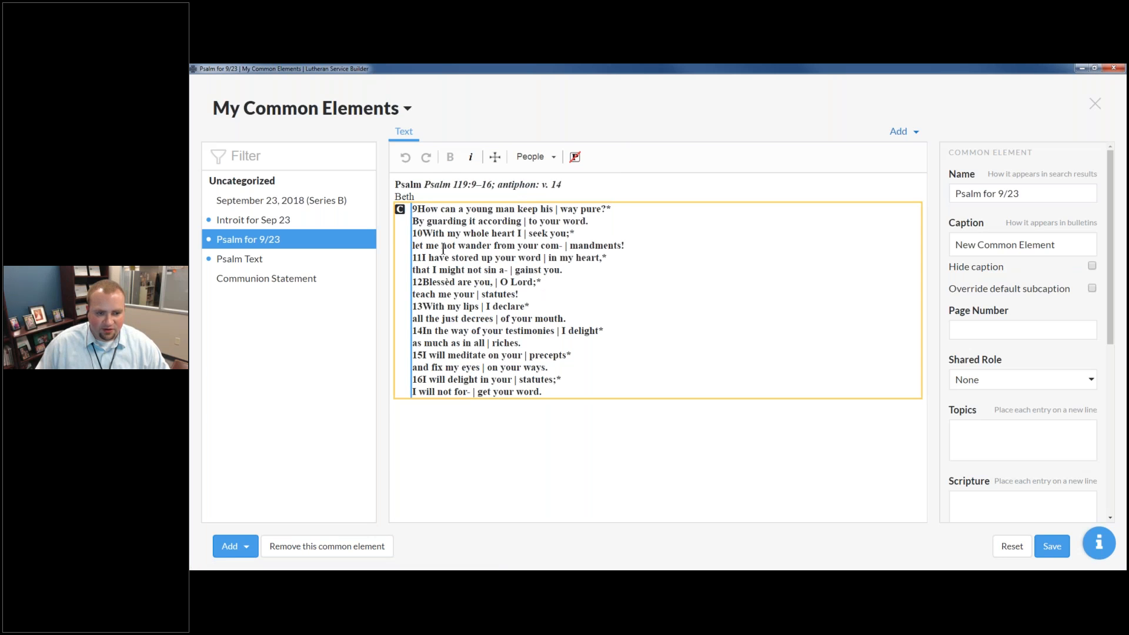
Cut the psalm text and paste it back without the responsorial formatting.
key("ctrl+a")
key("ctrl+x")
key("ctrl+shift+v")
Insert a blank line after verse 9 and another after verse 10 of the psalm.
left_click(564, 221)
key("Return")
left_click(582, 270)
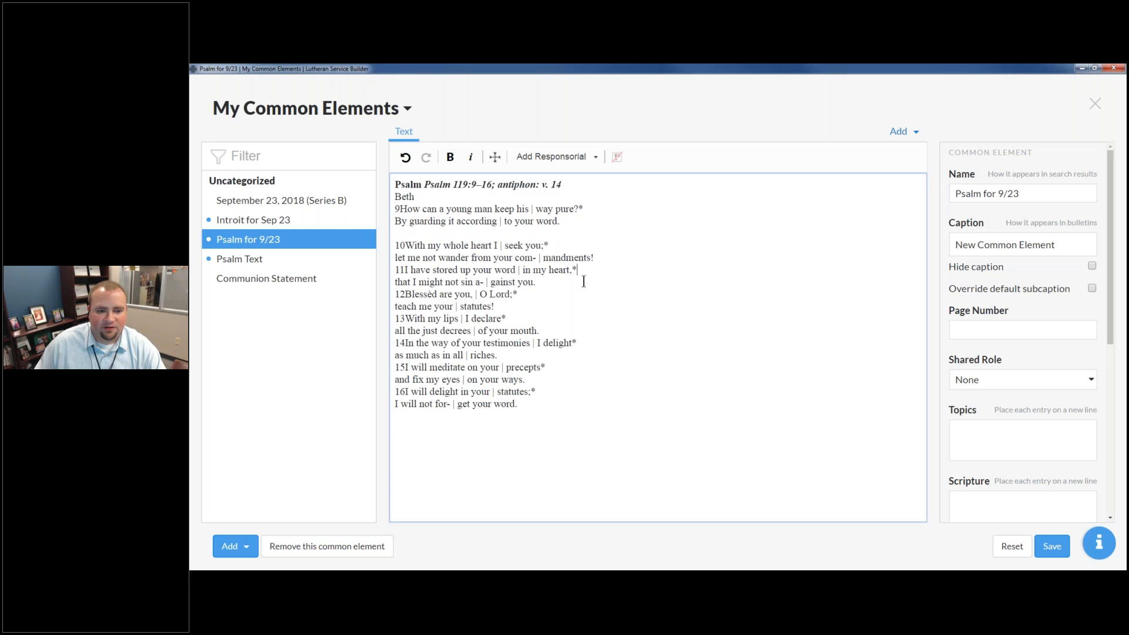
key("Return")
key("BackSpace")
left_click(623, 259)
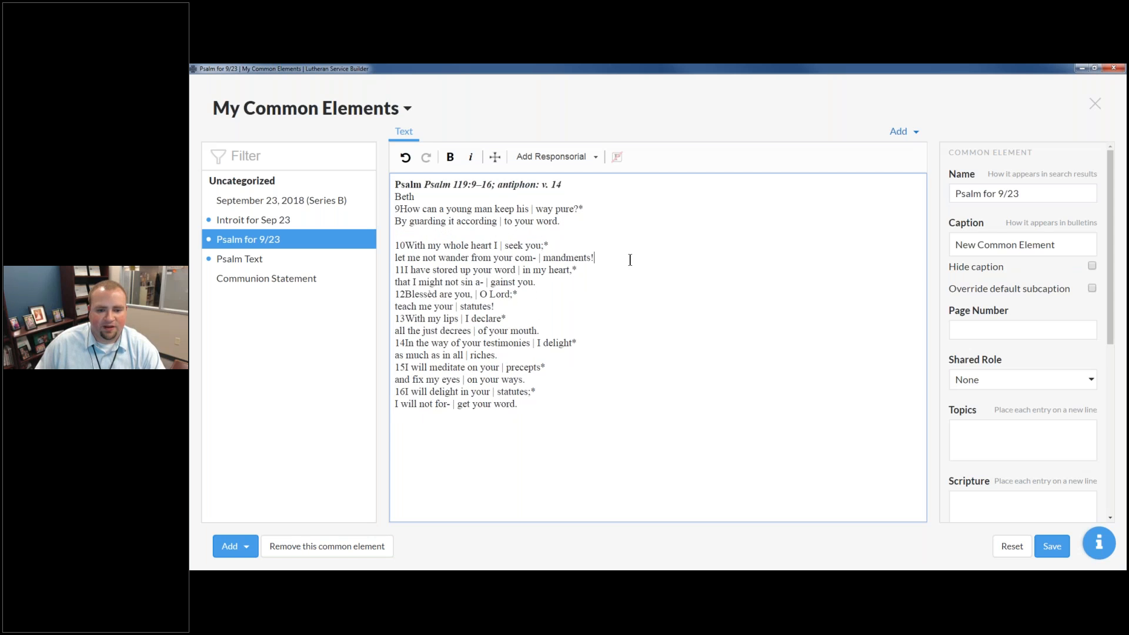
key("Return")
Assign verse 9 of the psalm to the Pastor responsorial and verse 10 to the People responsorial.
left_click_drag(559, 221, 370, 205)
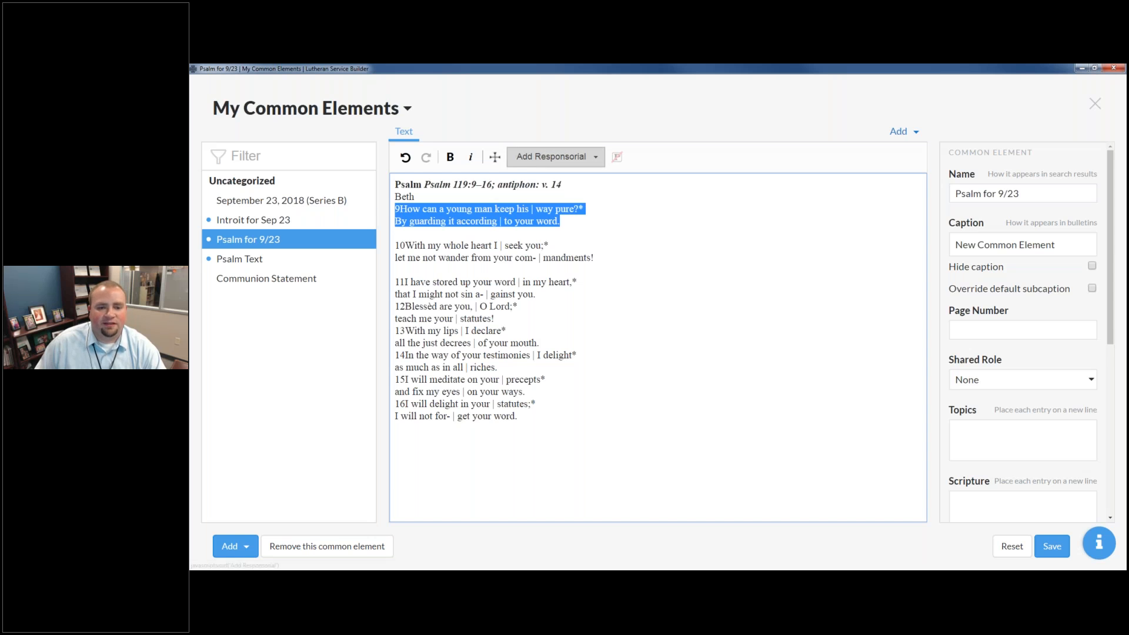
left_click(552, 156)
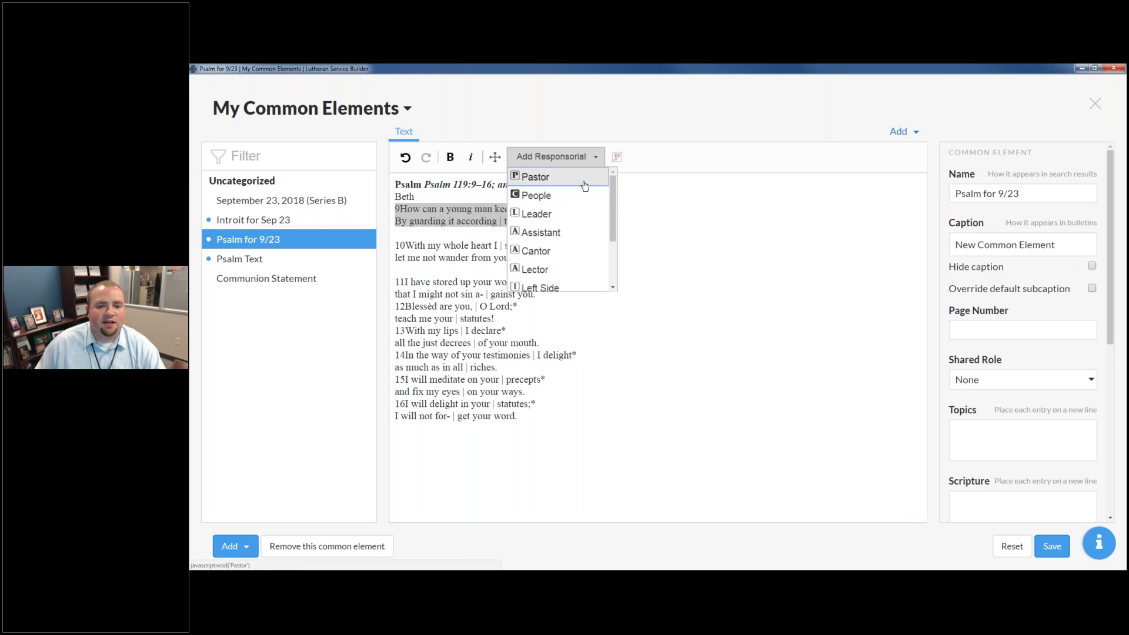
left_click(585, 186)
left_click_drag(595, 259, 318, 253)
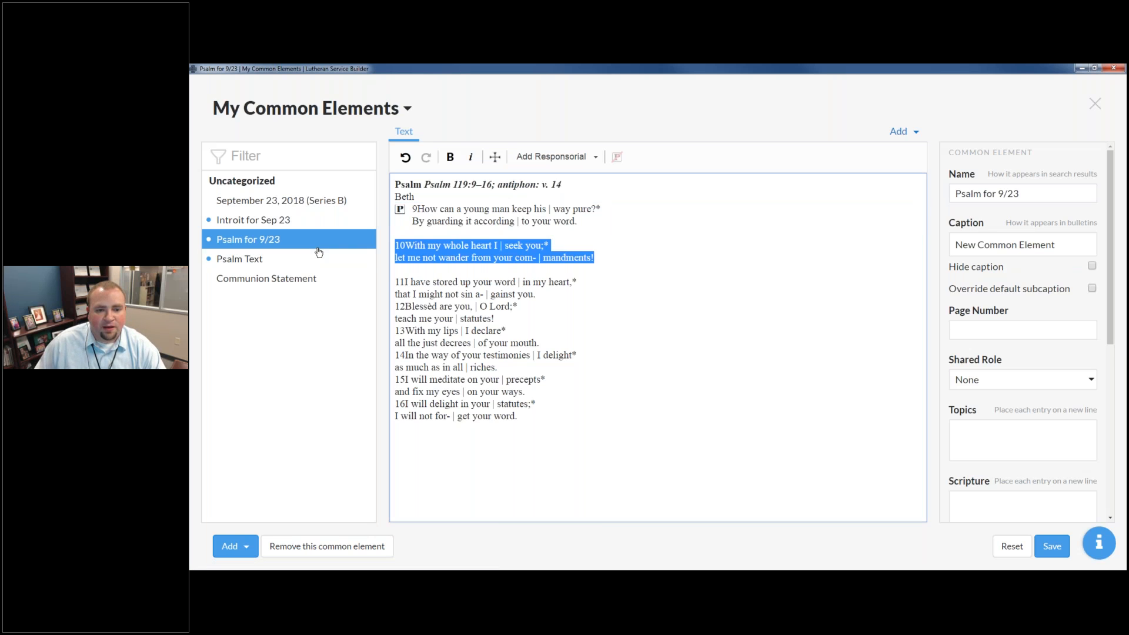
left_click(545, 155)
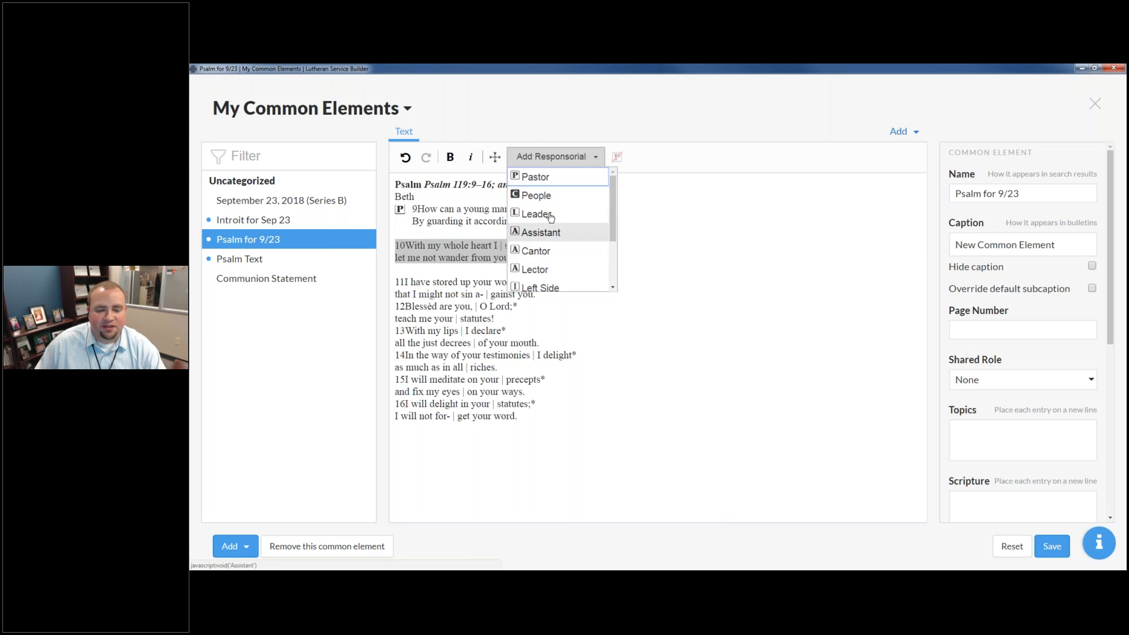
left_click(536, 195)
Add a space after verse numbers 9 and 10, and remove the empty line at the start of the People block.
left_click(426, 247)
left_click(627, 280)
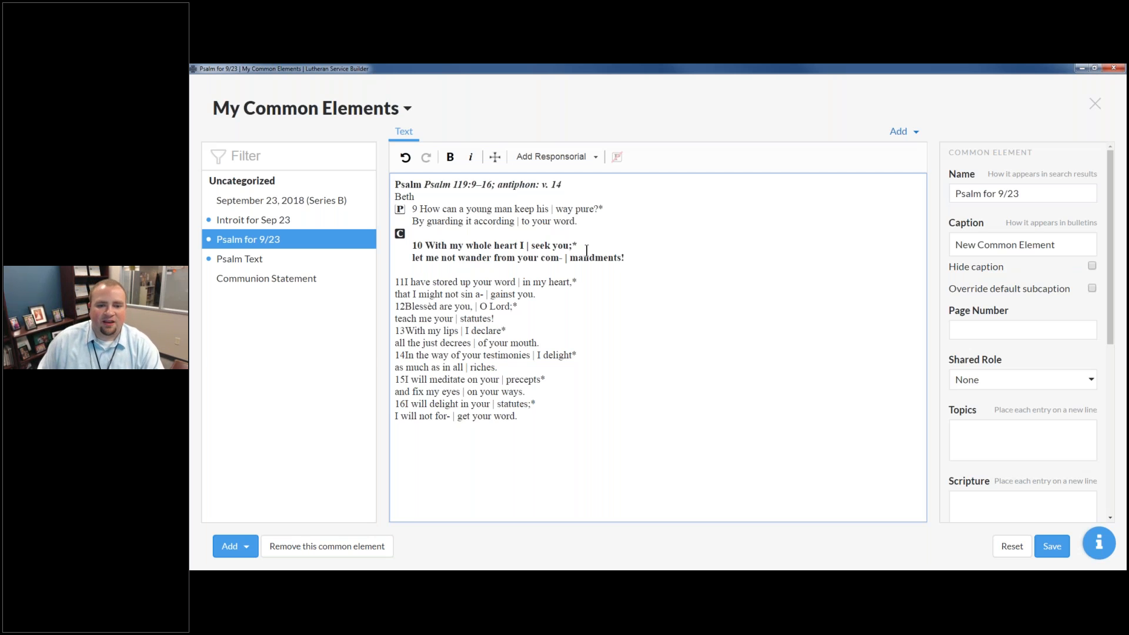
left_click(566, 233)
left_click(608, 266)
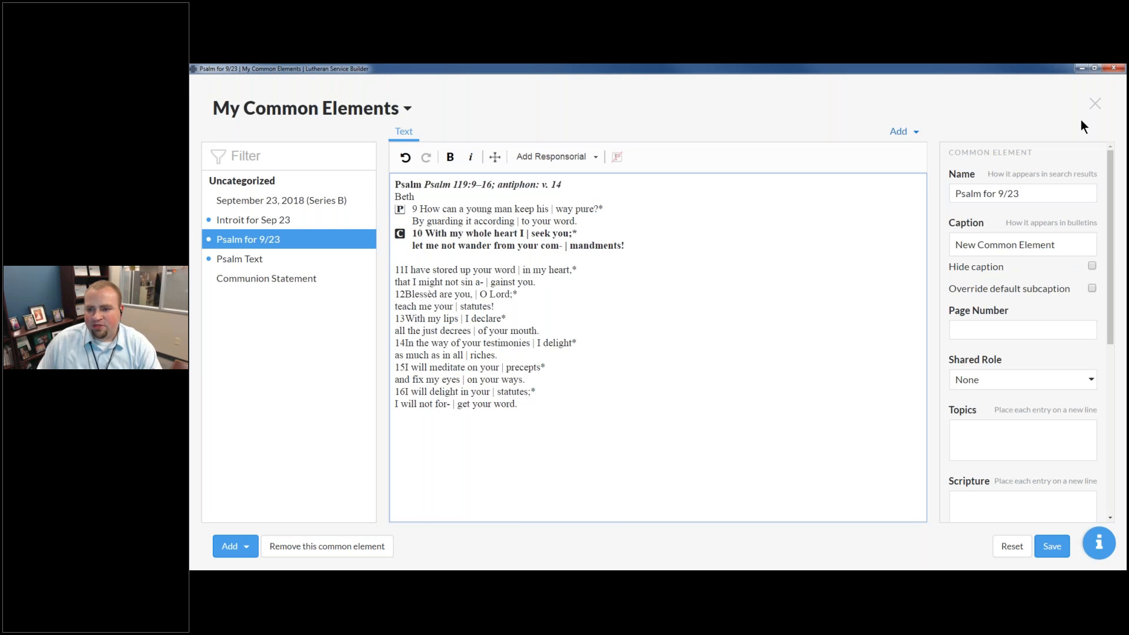
Save the Psalm for 9/23 element and close My Common Elements, switching to the presentation's contact slide.
left_click(1052, 546)
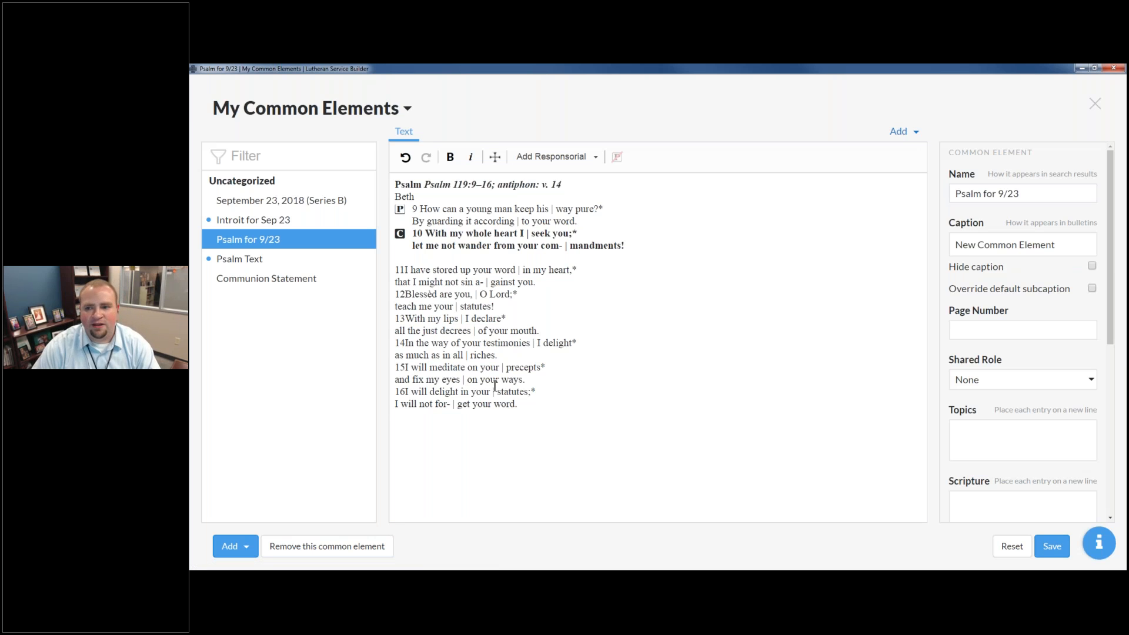
left_click(1094, 103)
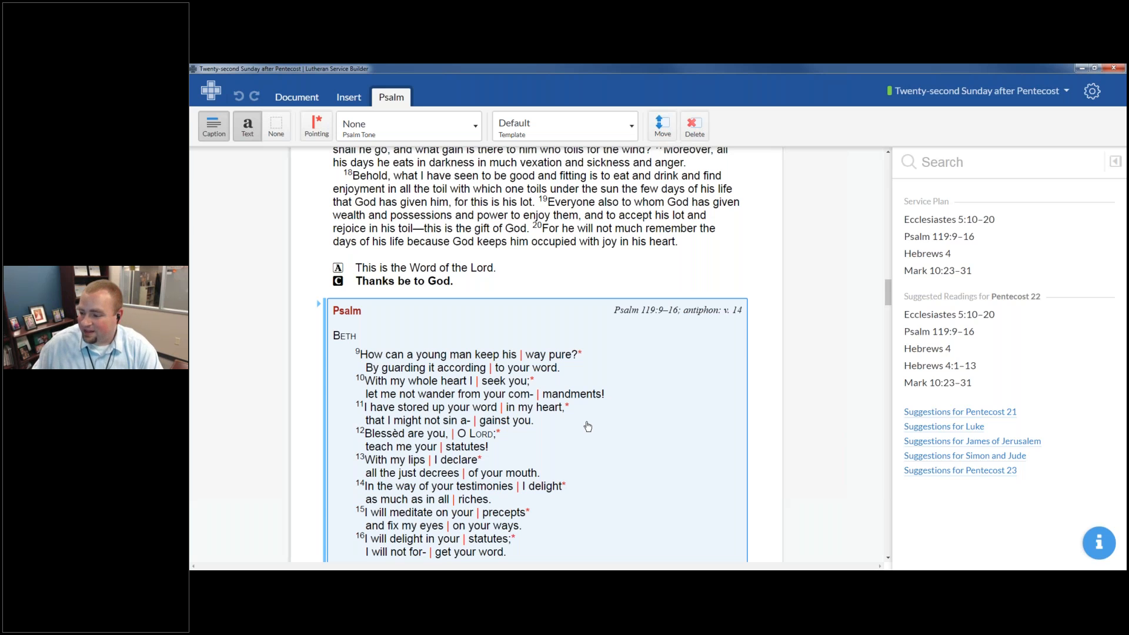
key("alt+Tab")
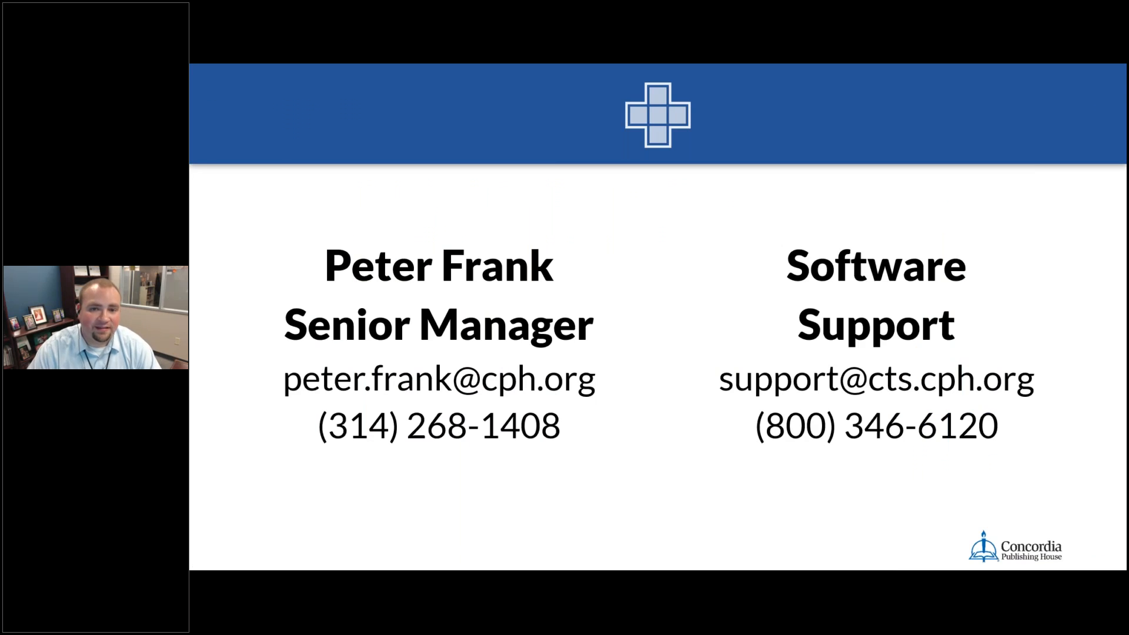